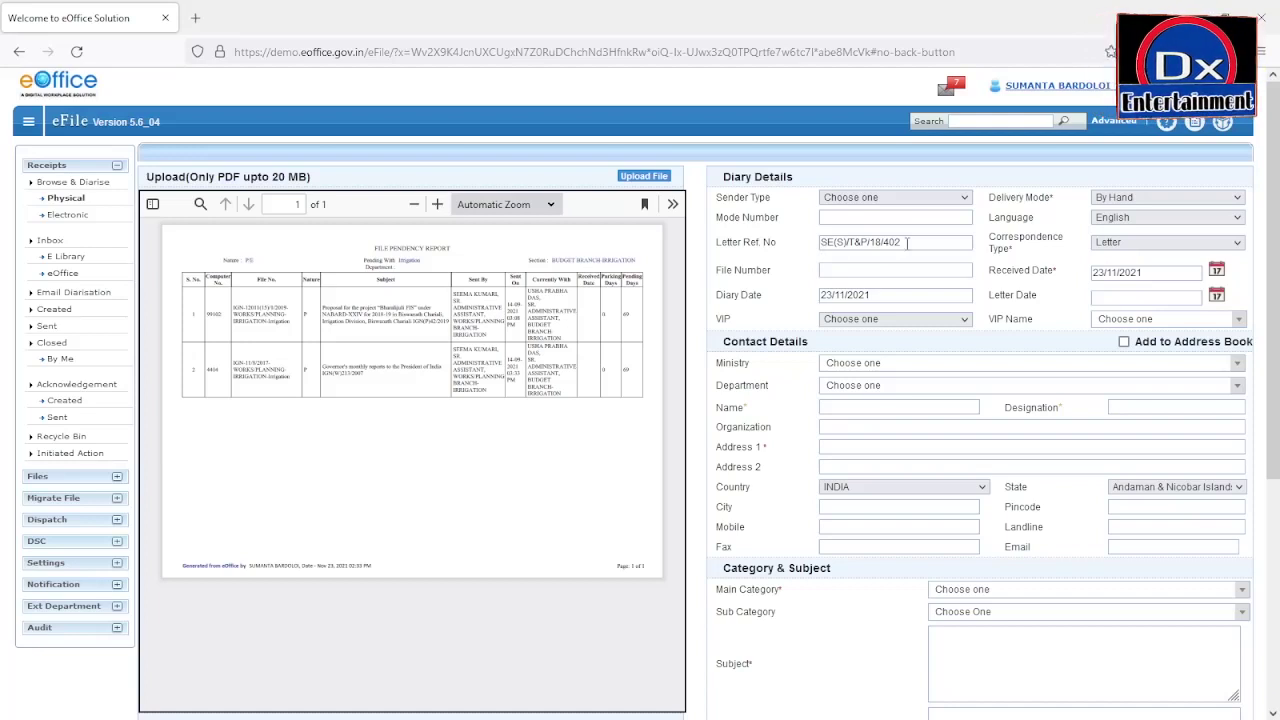
Step: Select the existing letter reference text so it can be replaced
{"action": "left_click_drag", "start_coordinate": [901, 246], "coordinate": [814, 243]}
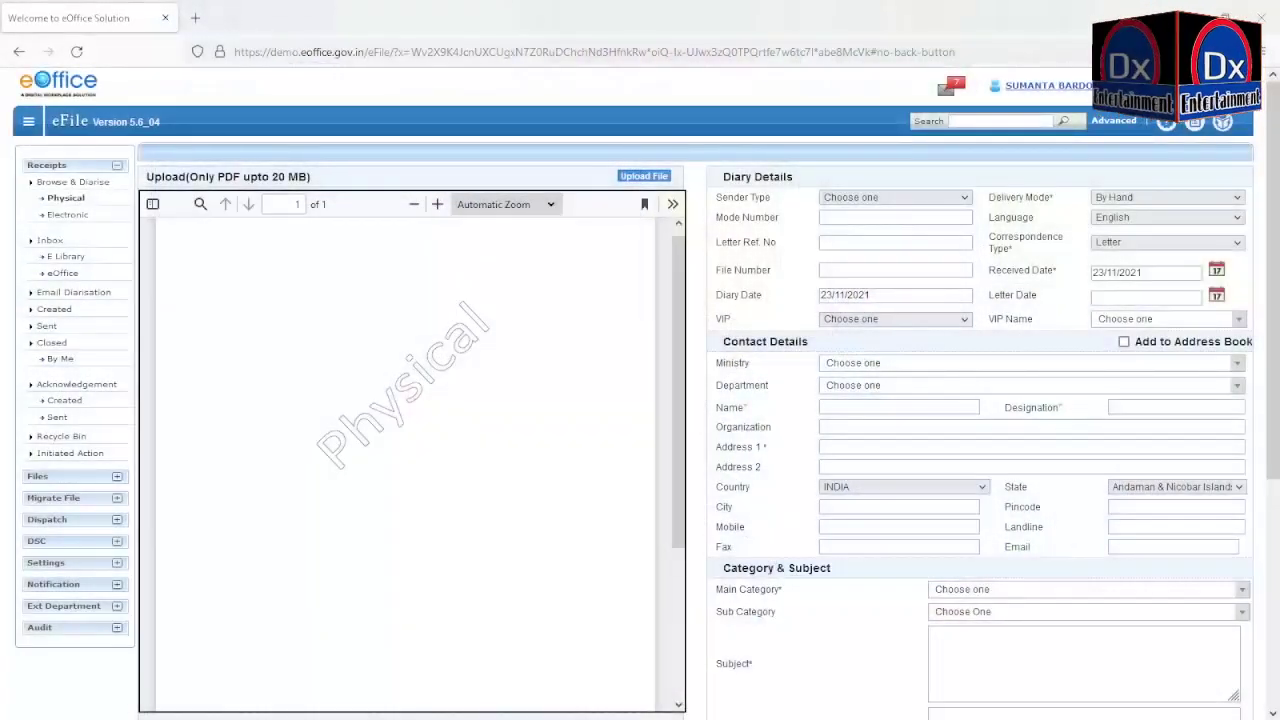
Step: Enter 1/18370/2021 in the Letter Ref. No field
{"action": "left_click", "coordinate": [827, 246]}
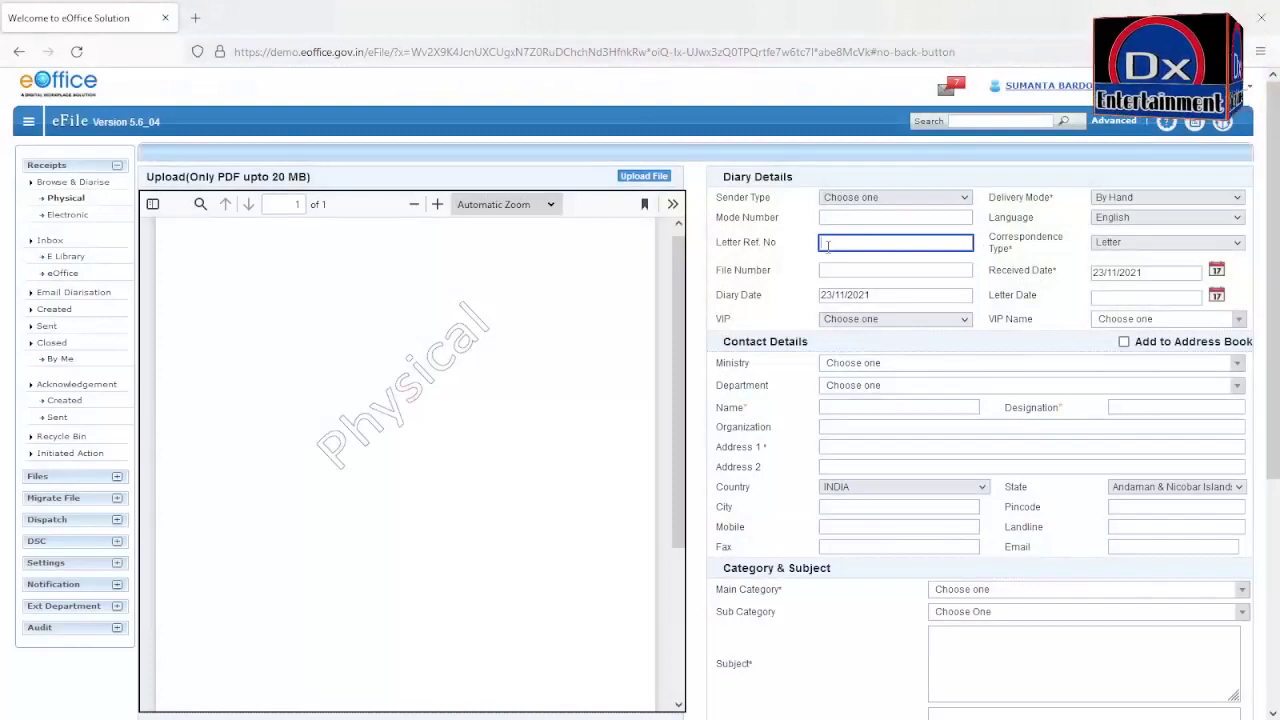
{"action": "type", "text": "1"}
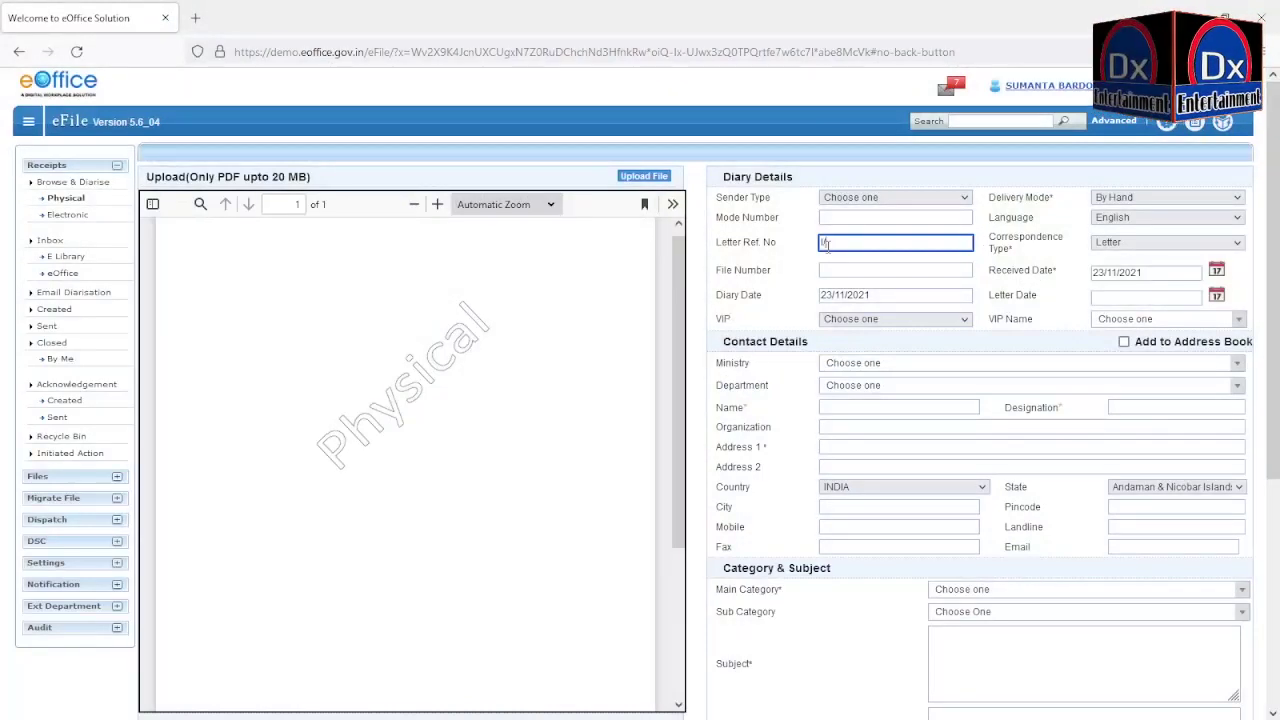
{"action": "type", "text": "/18"}
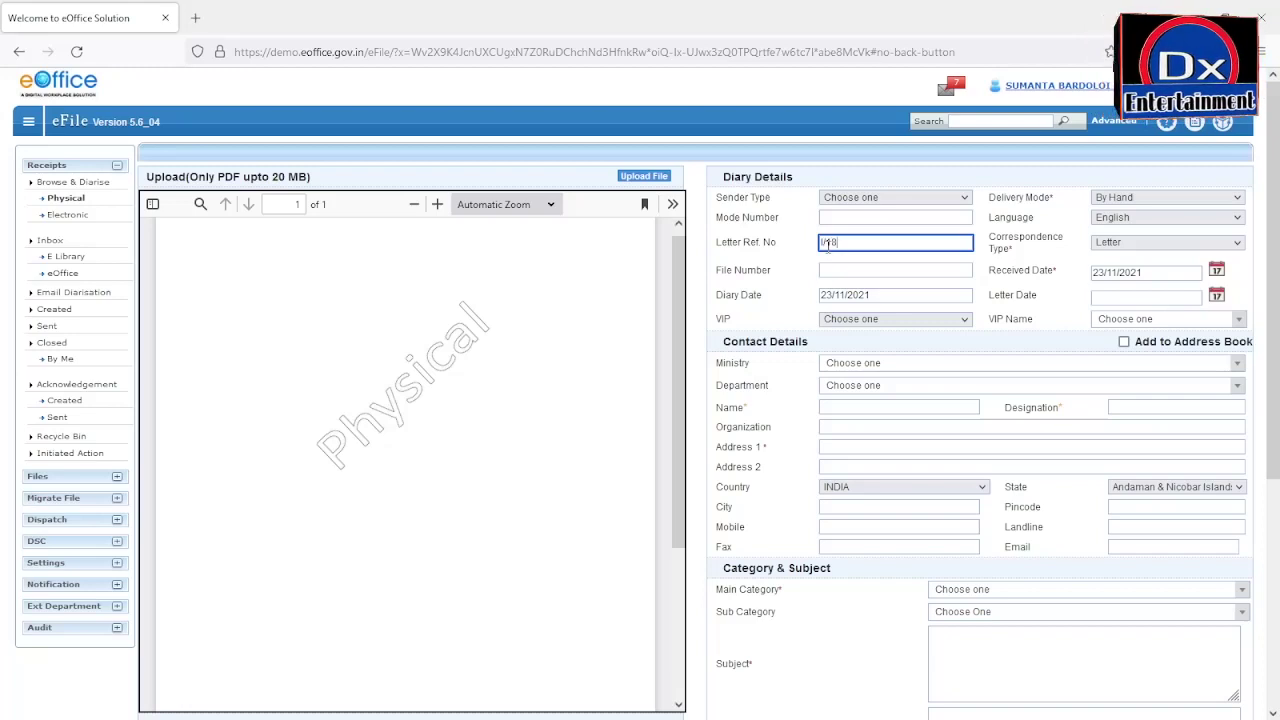
{"action": "type", "text": "370"}
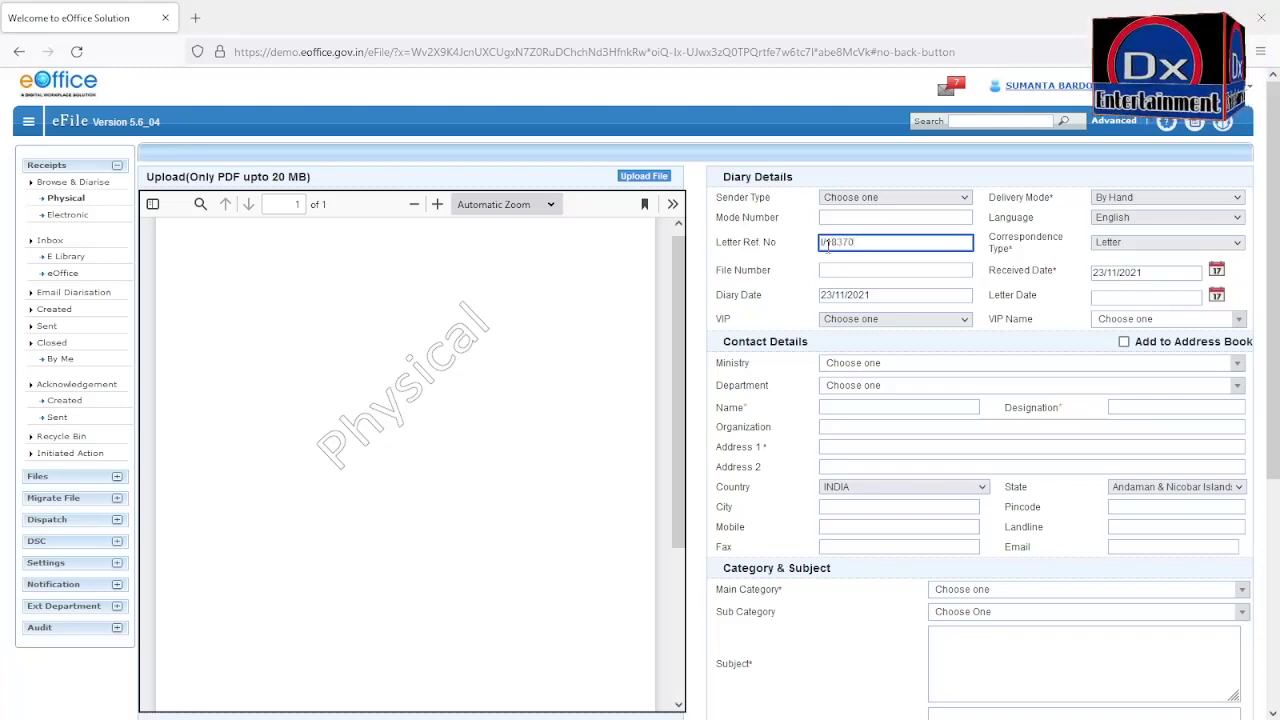
{"action": "type", "text": "/2021"}
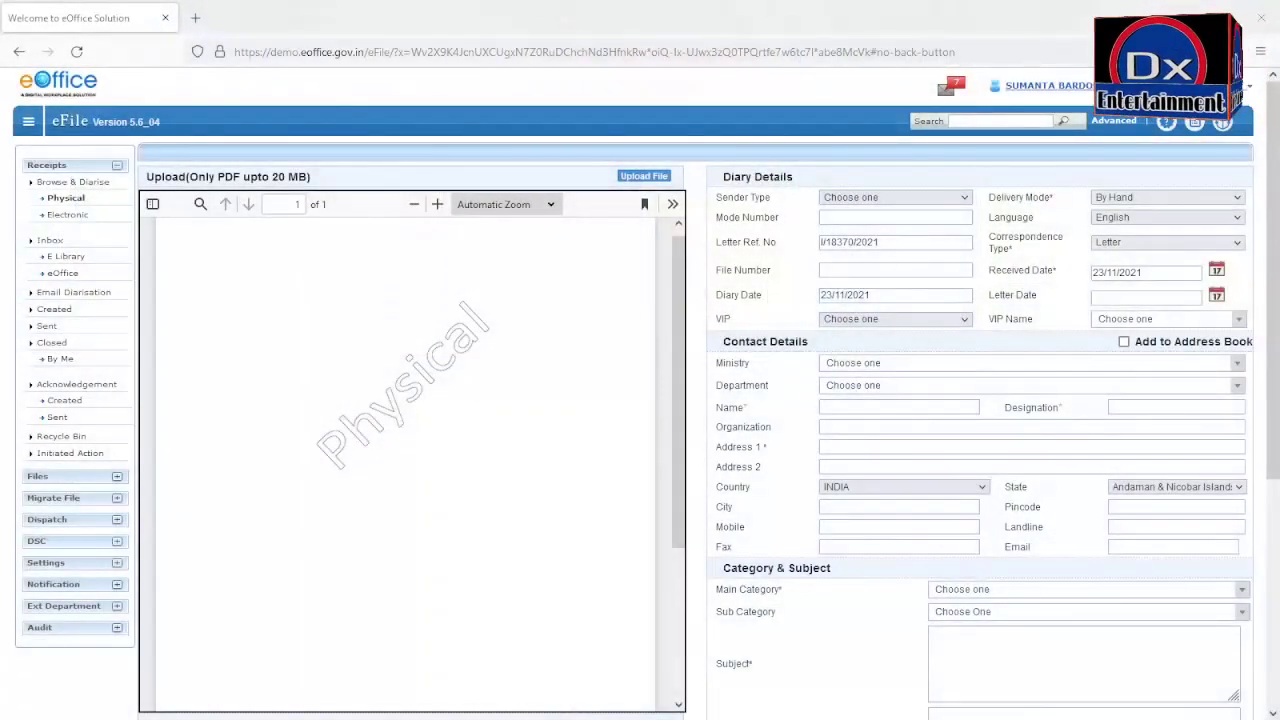
{"action": "left_click", "coordinate": [825, 273]}
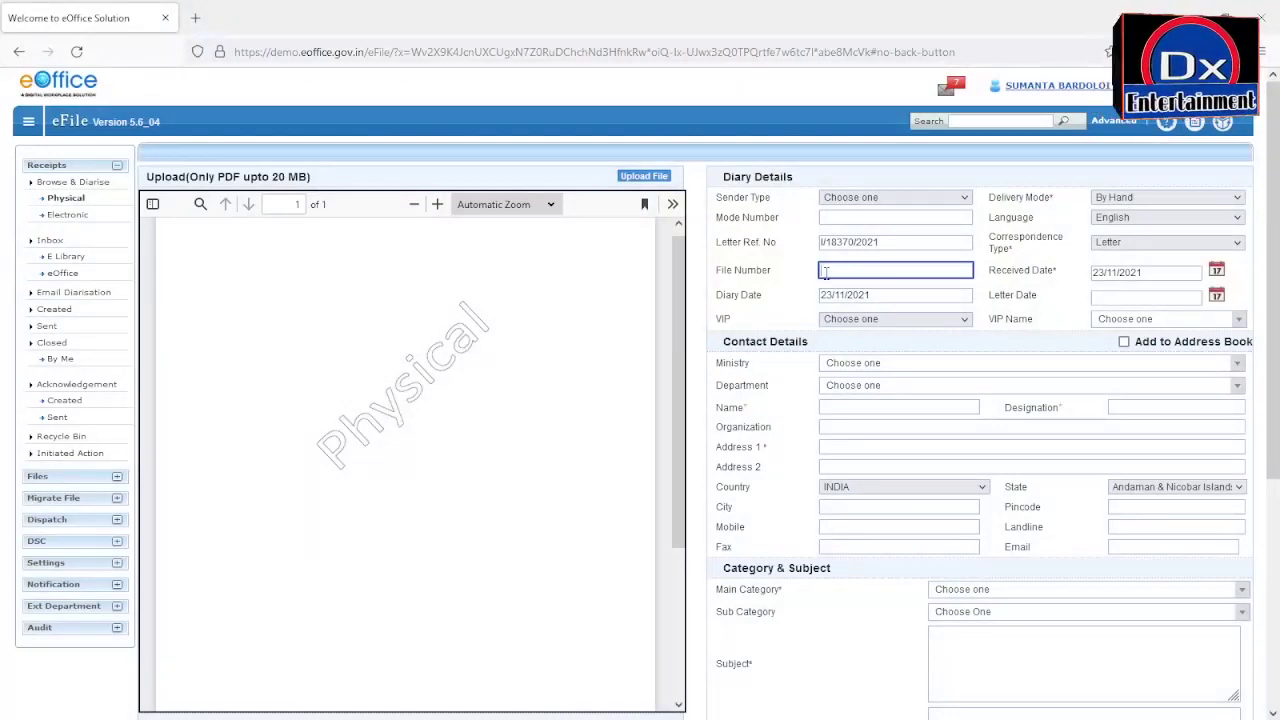
Step: Type SE(S)T&P/18/402 ecr 60528 as the file number, dismissing autocomplete suggestions
{"action": "type", "text": "SE"}
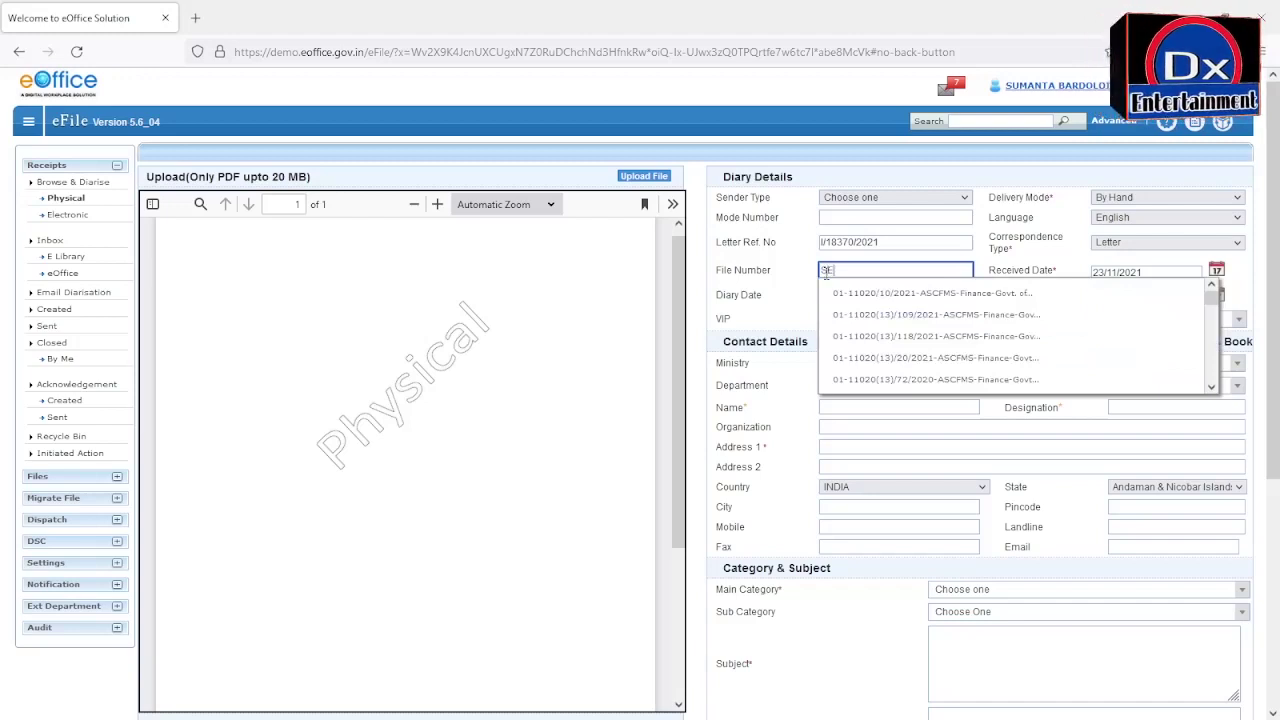
{"action": "key", "text": "Escape"}
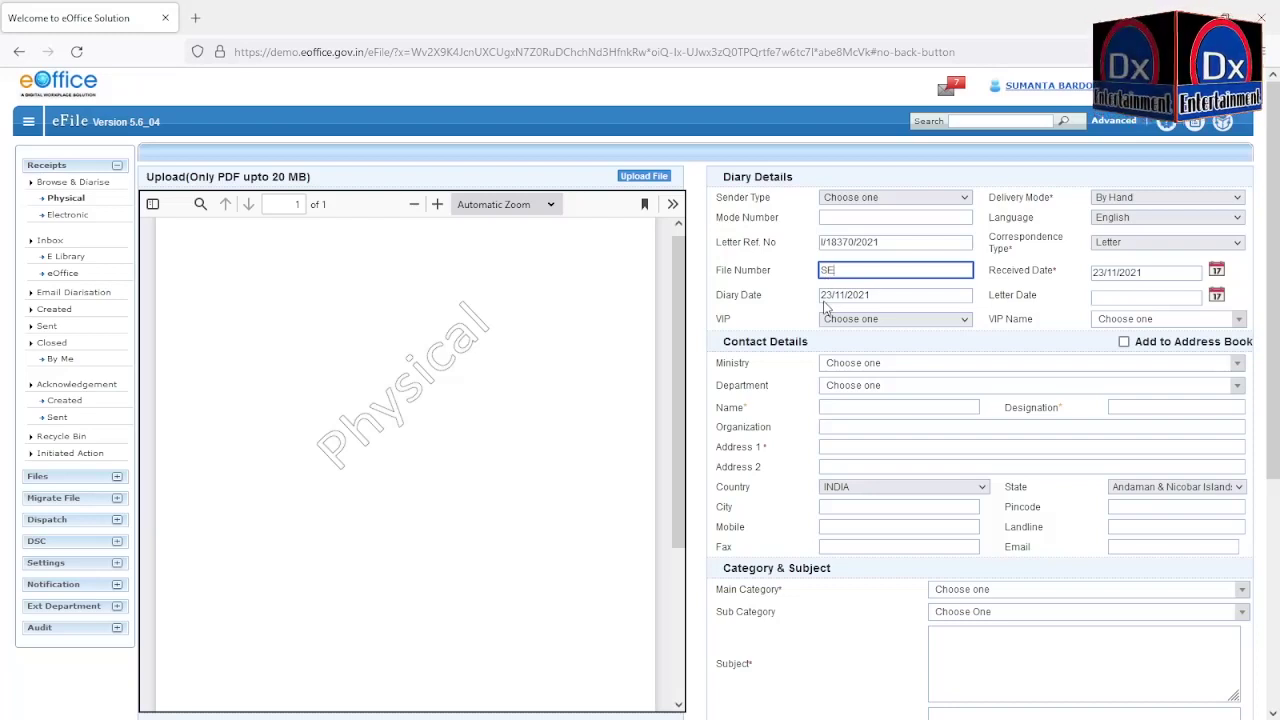
{"action": "type", "text": "C"}
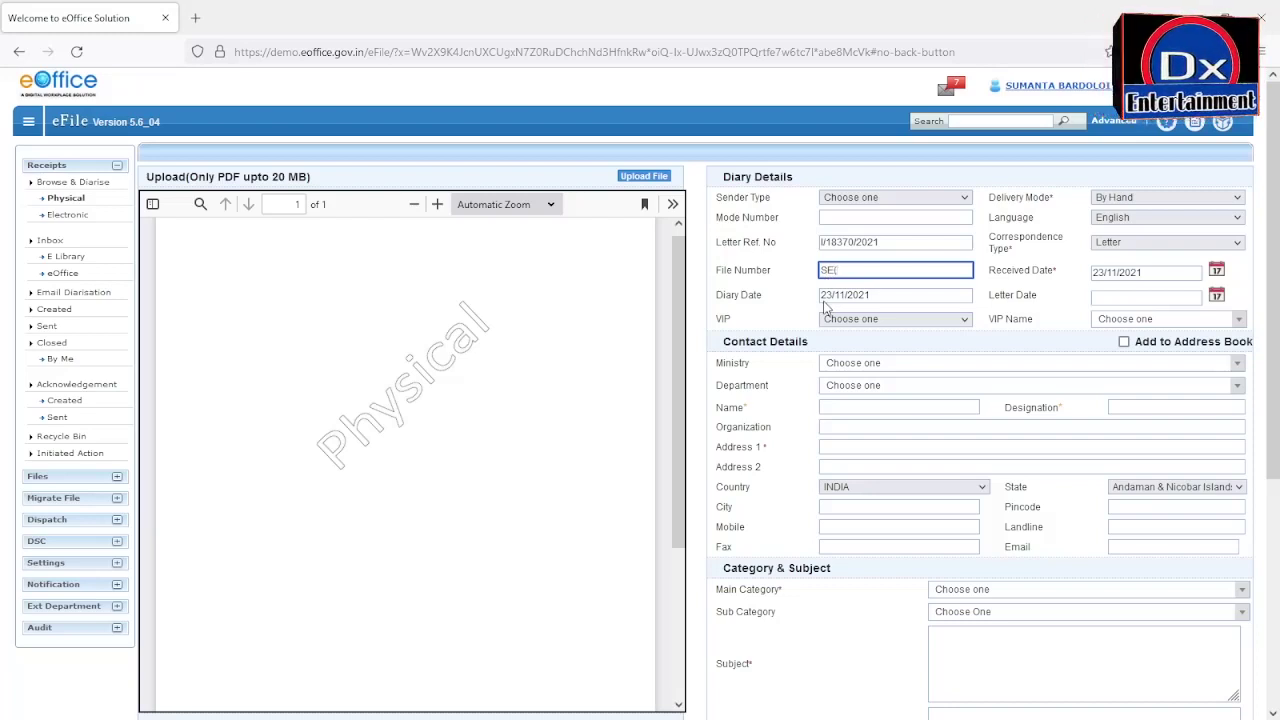
{"action": "type", "text": "S"}
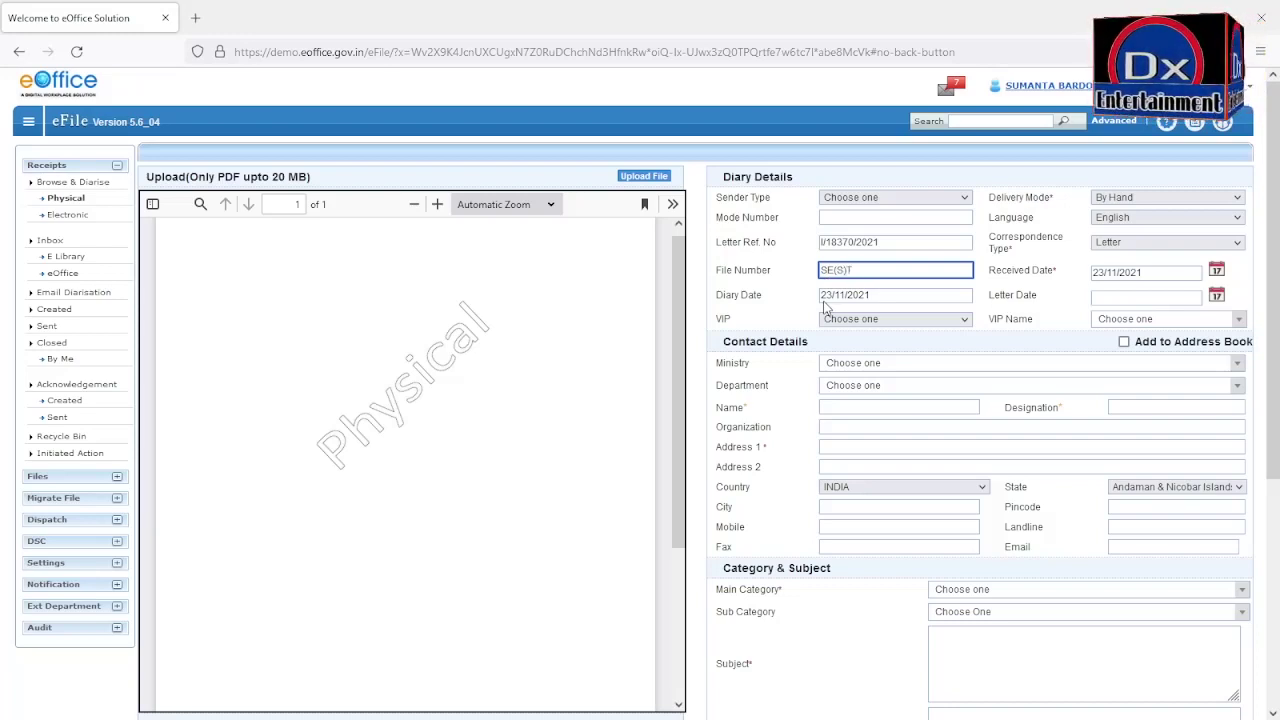
{"action": "type", "text": ")T"}
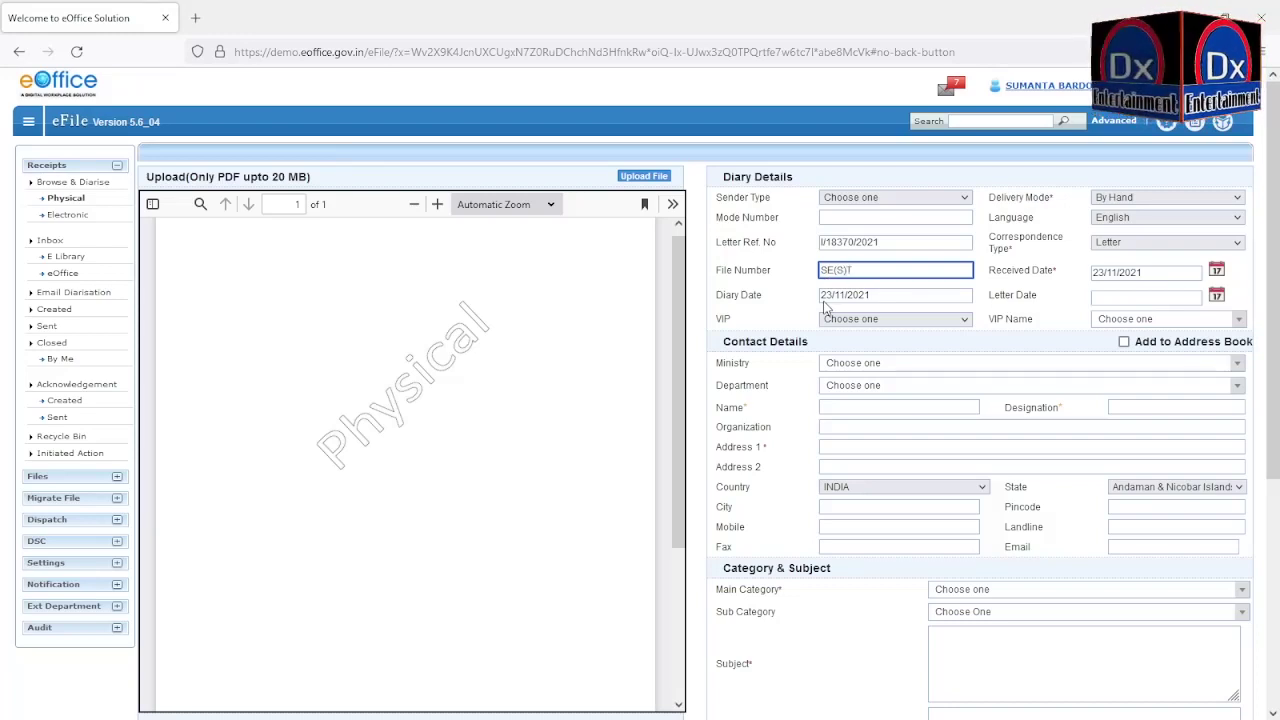
{"action": "type", "text": "&"}
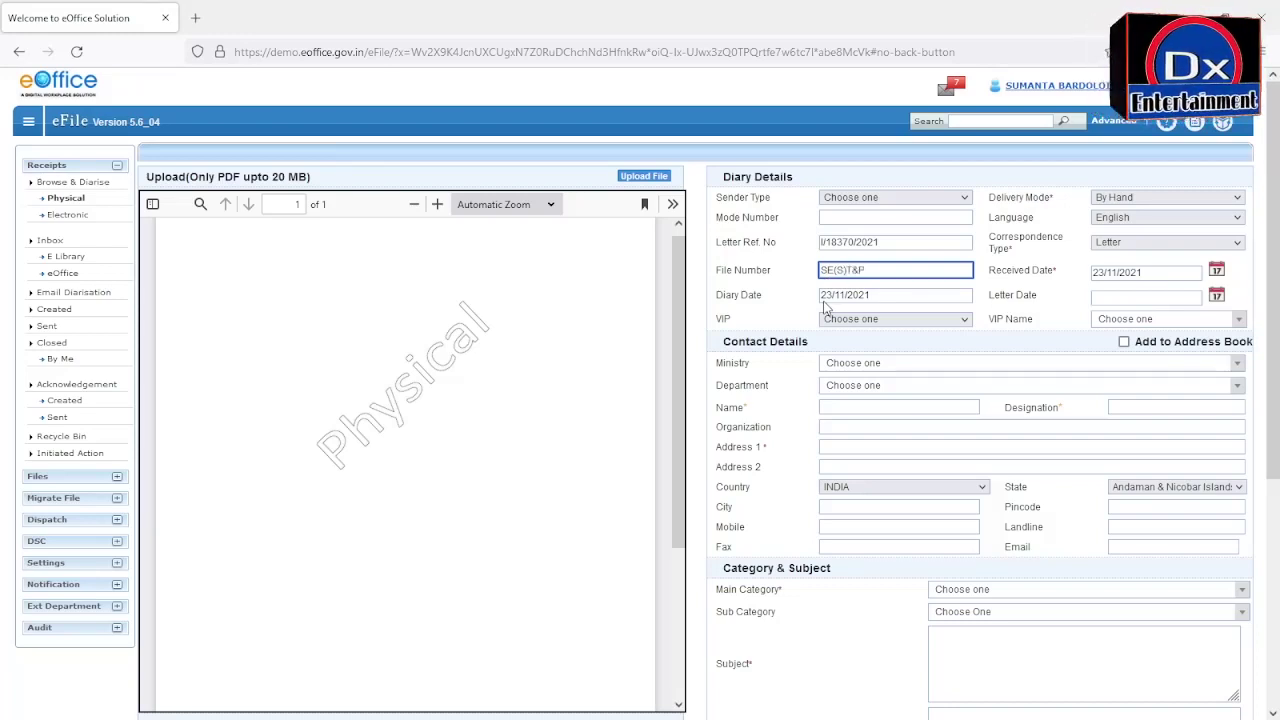
{"action": "type", "text": "P/"}
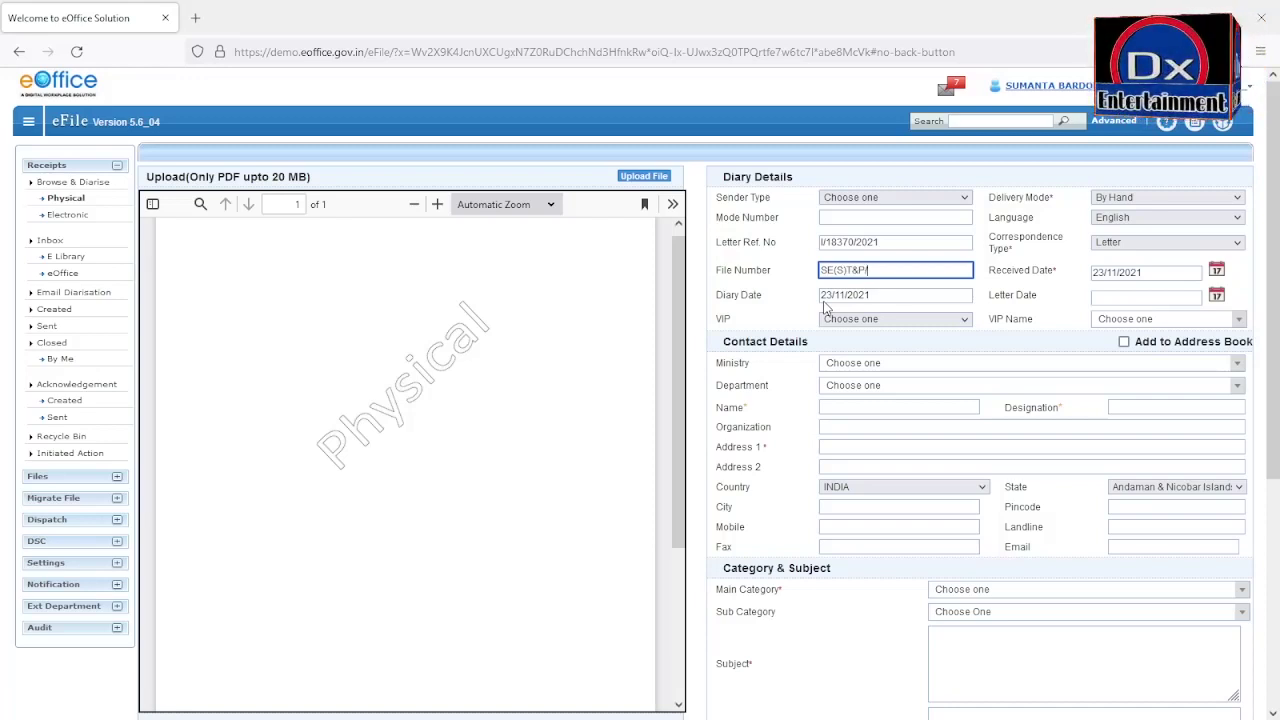
{"action": "type", "text": "18"}
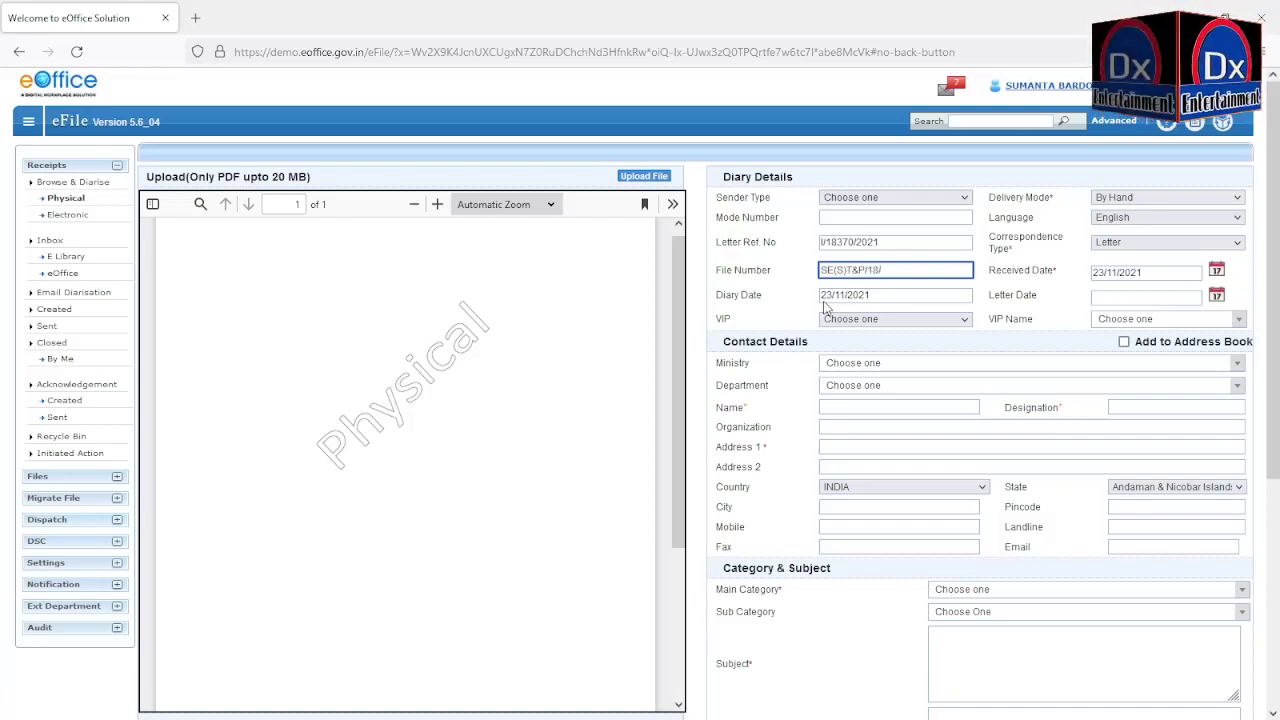
{"action": "type", "text": "/402 ecr 60"}
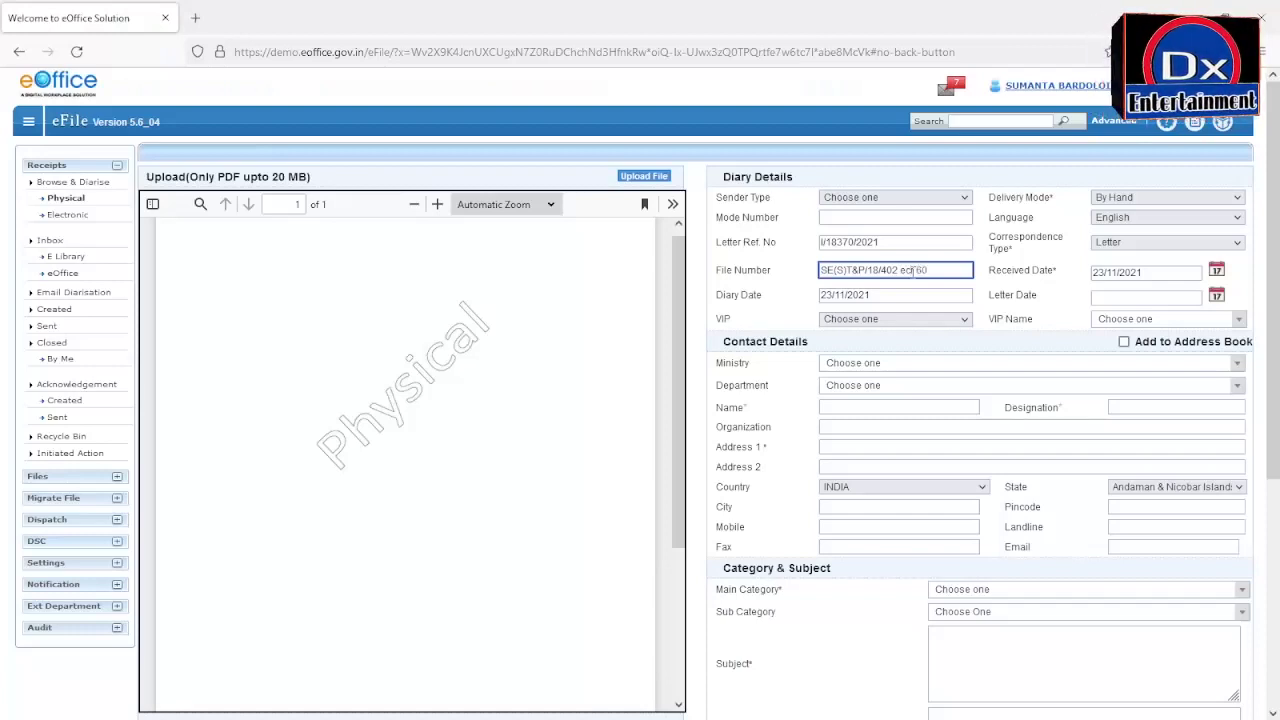
{"action": "type", "text": "528"}
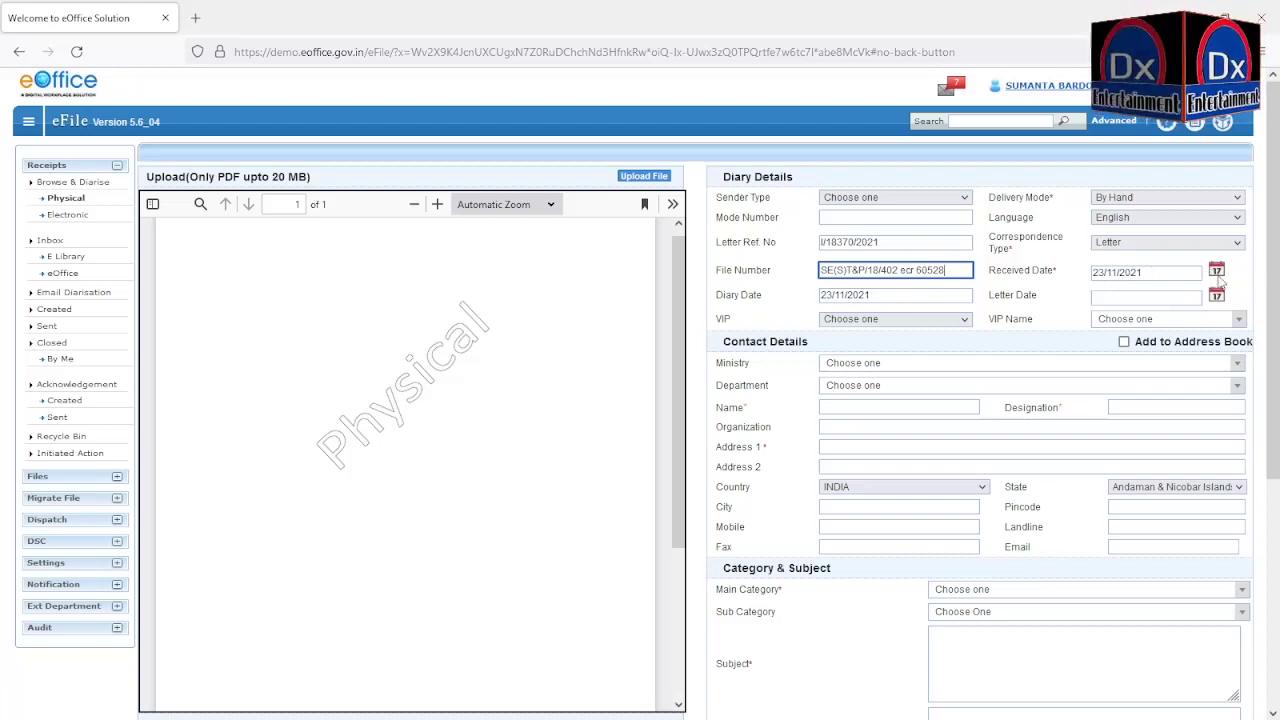
Step: Keep the received date at 23/11/2021 and pick 10/10/2021 as the letter date
{"action": "left_click", "coordinate": [1218, 275]}
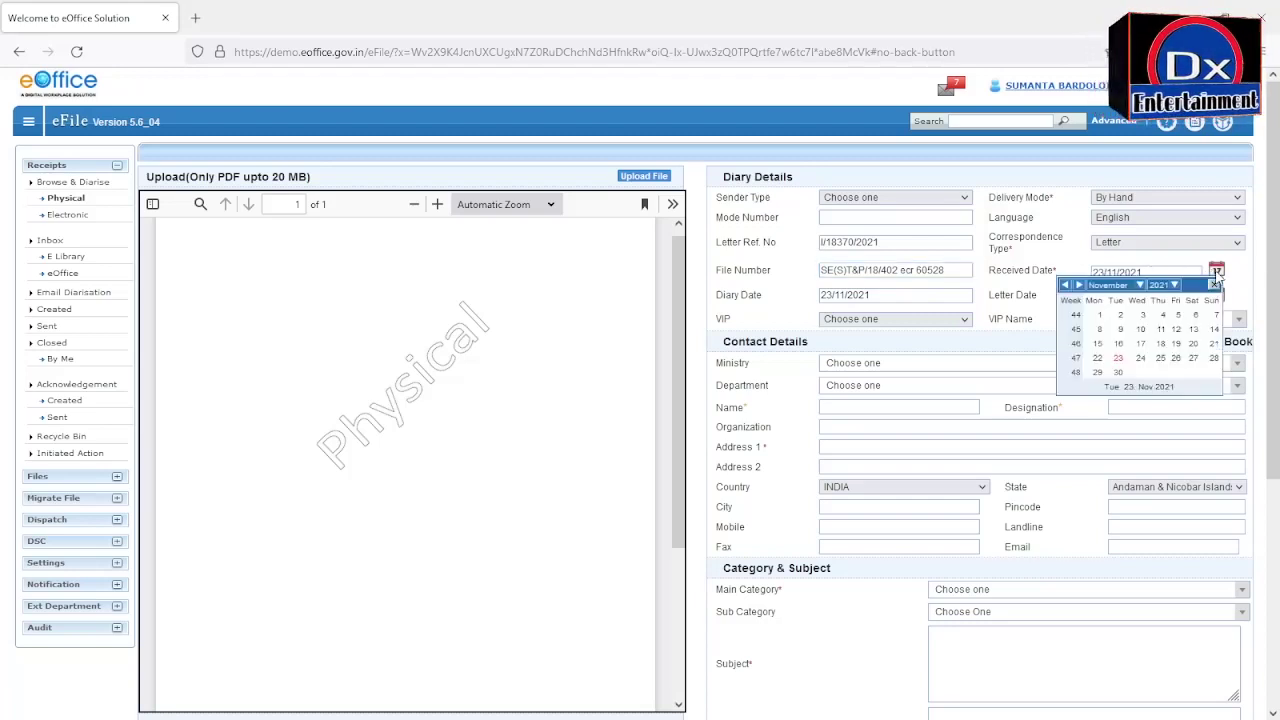
{"action": "left_click", "coordinate": [1120, 361]}
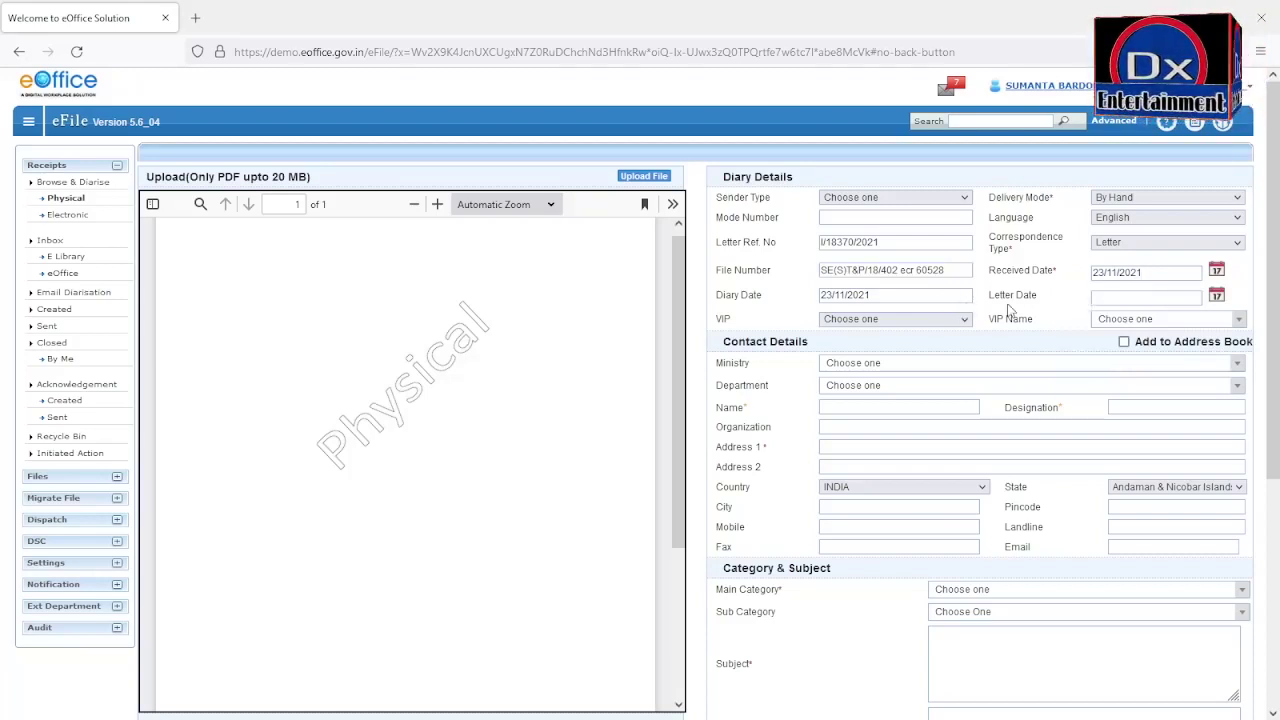
{"action": "left_click", "coordinate": [1115, 298]}
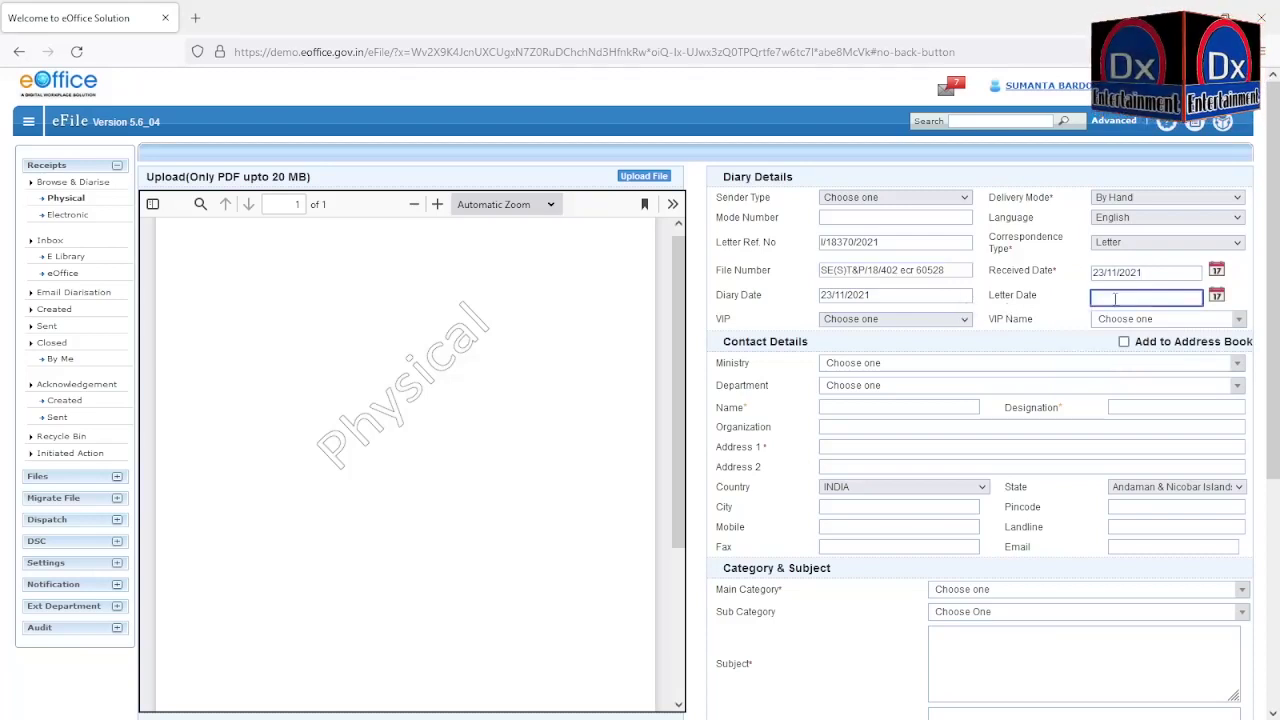
{"action": "left_click", "coordinate": [1216, 295]}
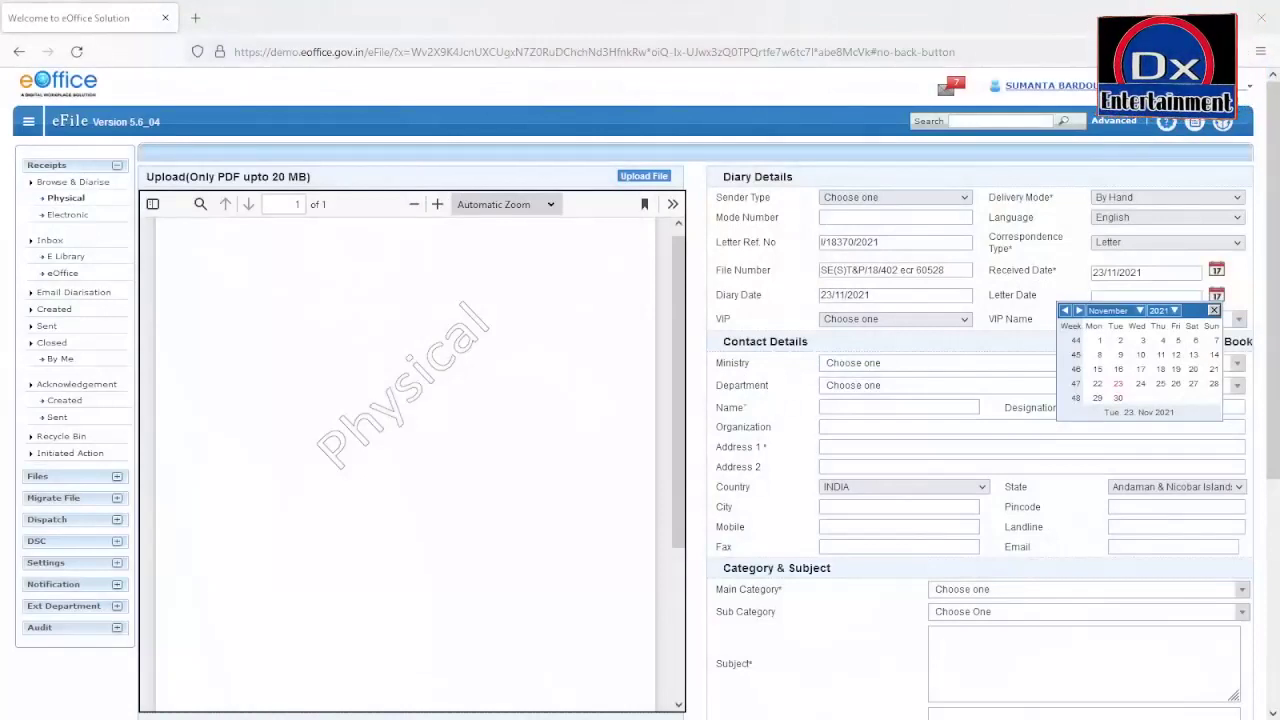
{"action": "left_click", "coordinate": [1110, 310]}
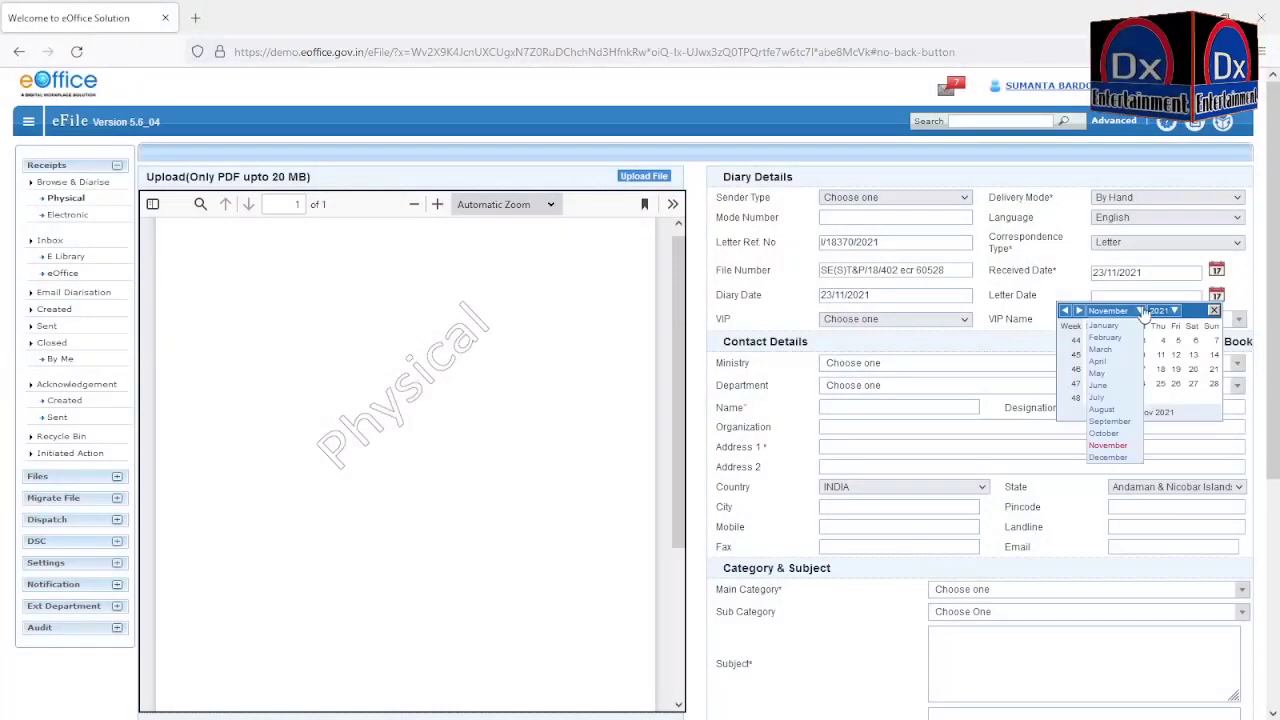
{"action": "left_click", "coordinate": [1104, 433]}
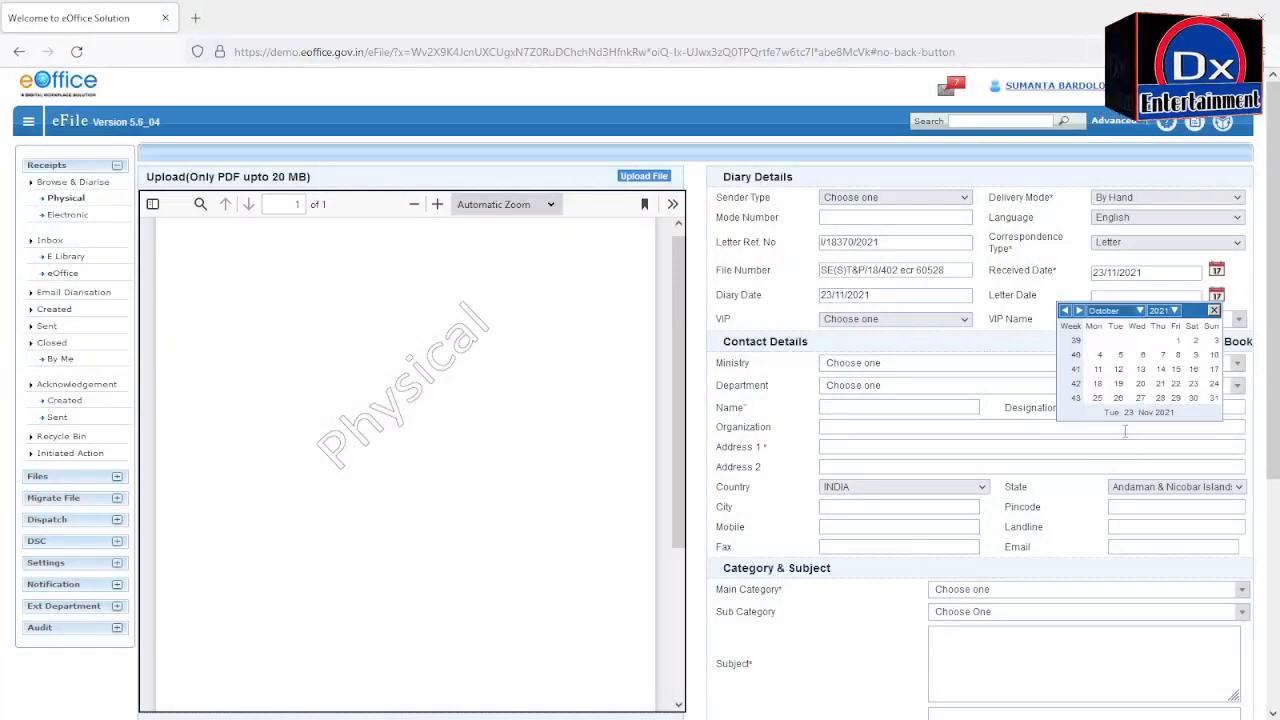
{"action": "left_click", "coordinate": [1214, 355]}
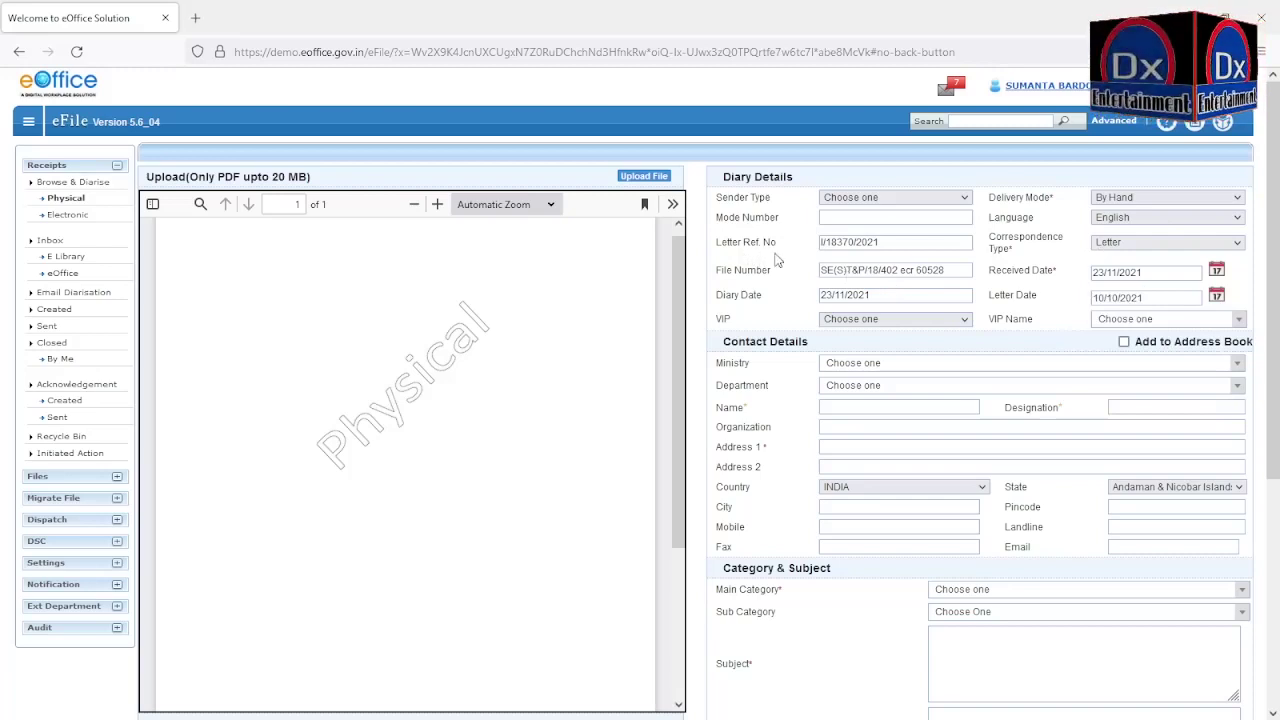
Step: Extend the file number with ecf 60995
{"action": "left_click", "coordinate": [908, 244]}
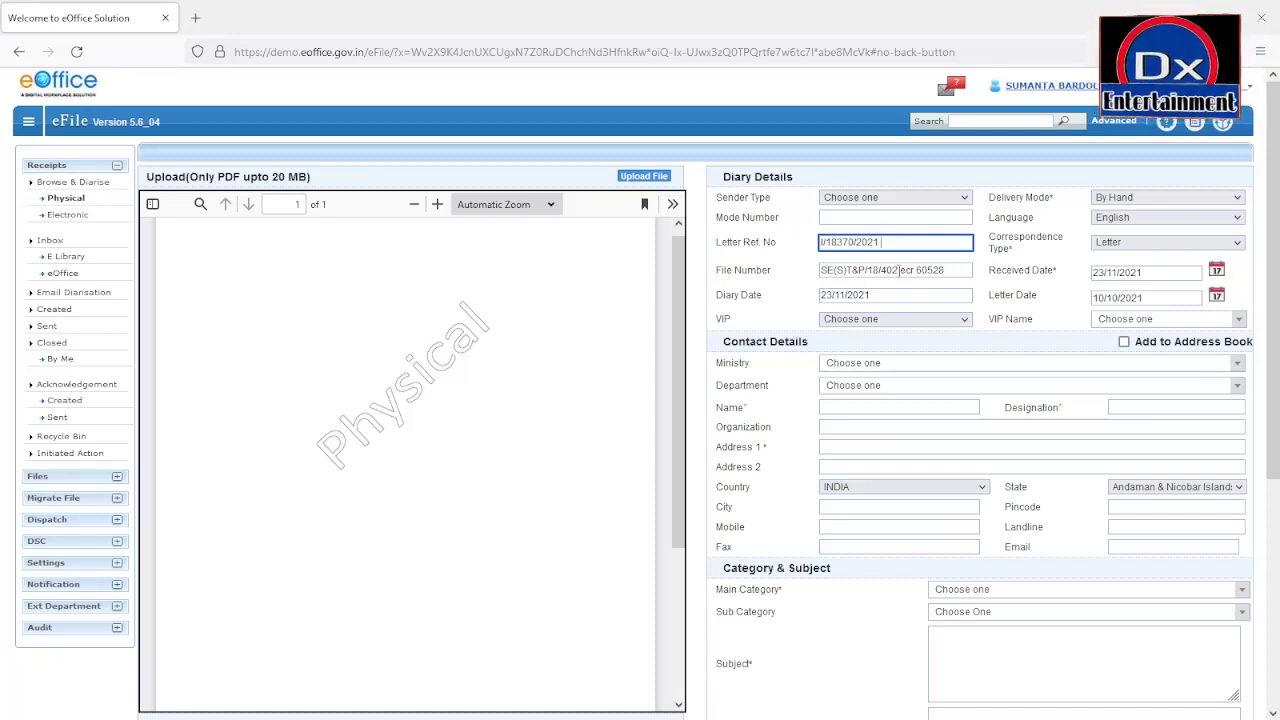
{"action": "left_click", "coordinate": [950, 271]}
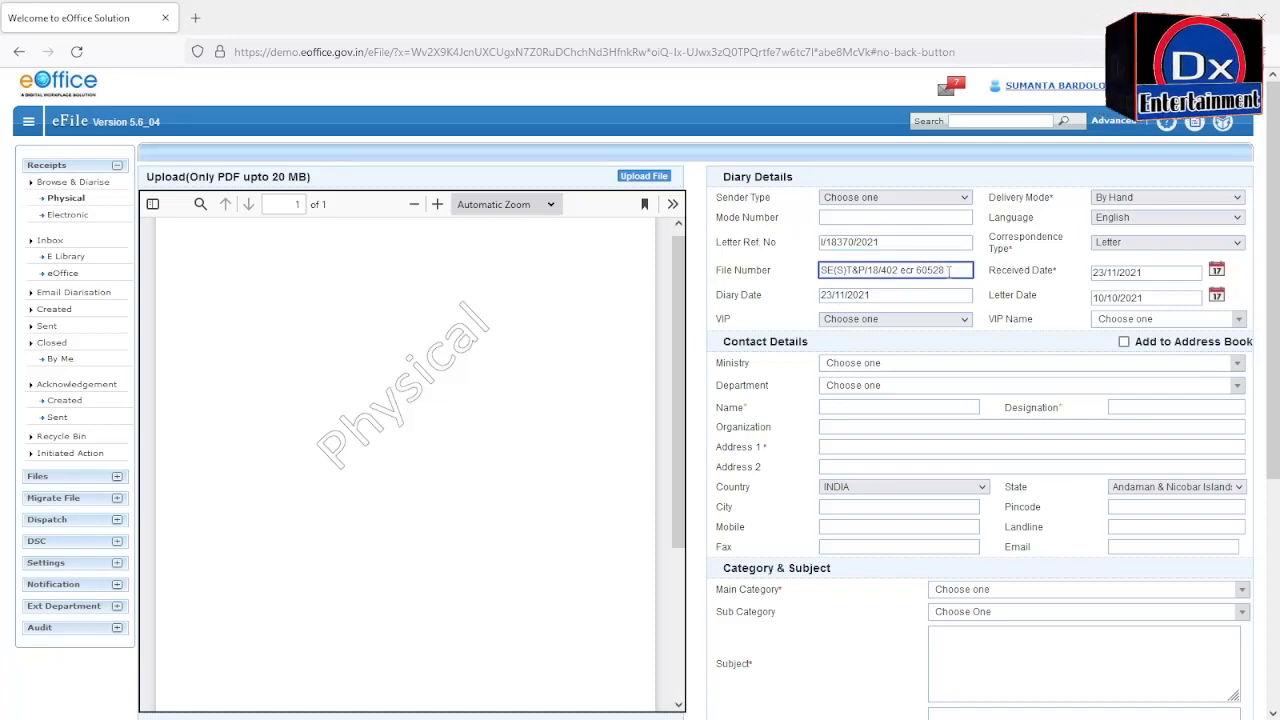
{"action": "type", "text": "8"}
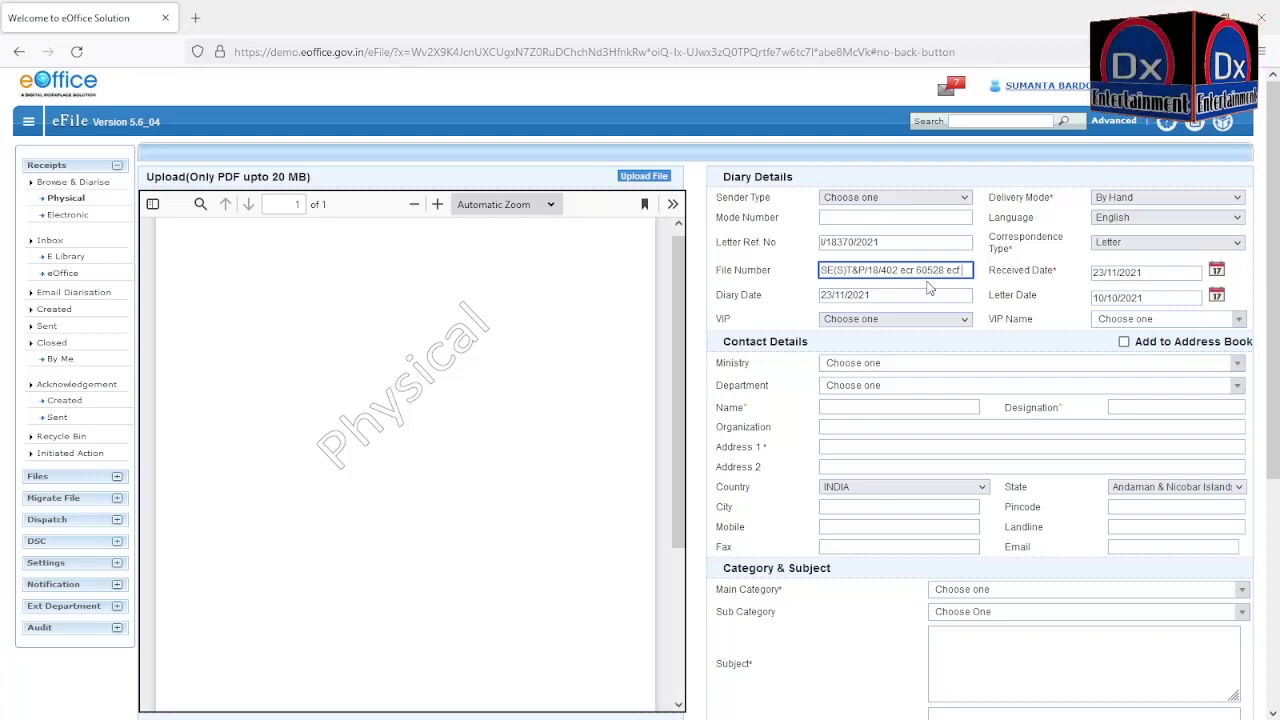
{"action": "type", "text": "60995"}
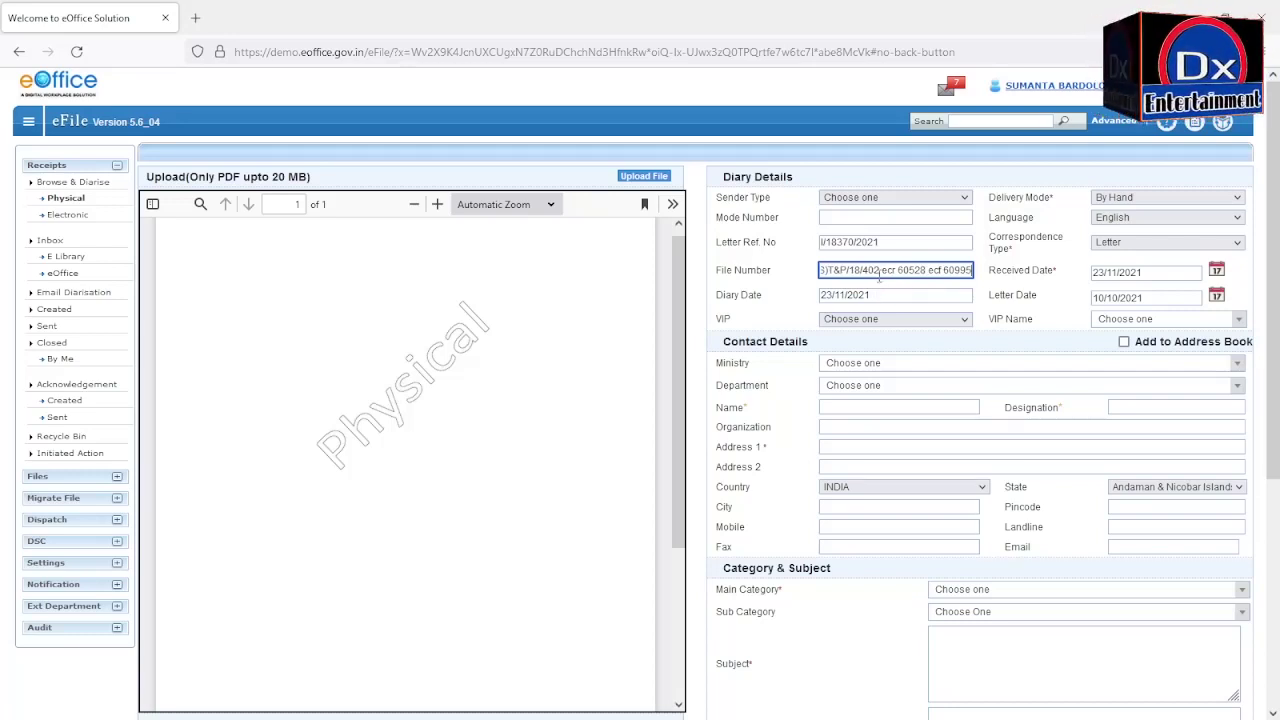
Step: Select the full File Number text for copying
{"action": "left_click_drag", "start_coordinate": [822, 270], "coordinate": [922, 270]}
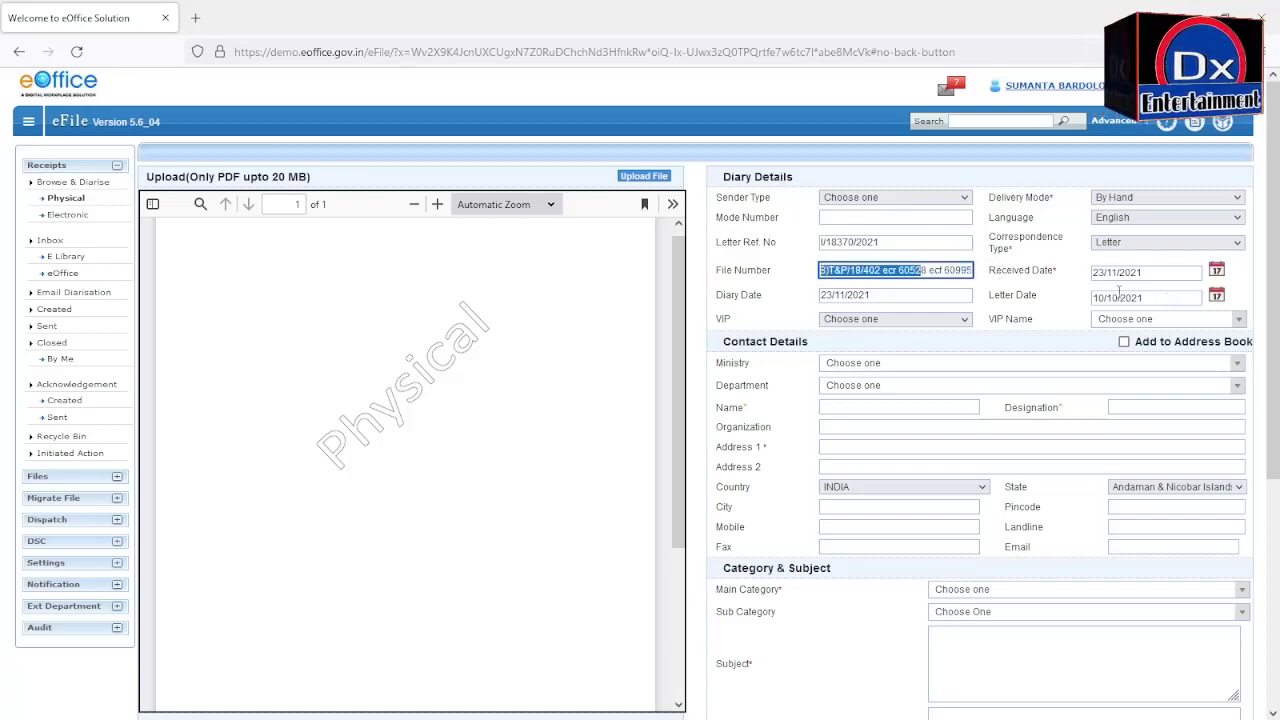
{"action": "left_click_drag", "start_coordinate": [1118, 290], "coordinate": [820, 271]}
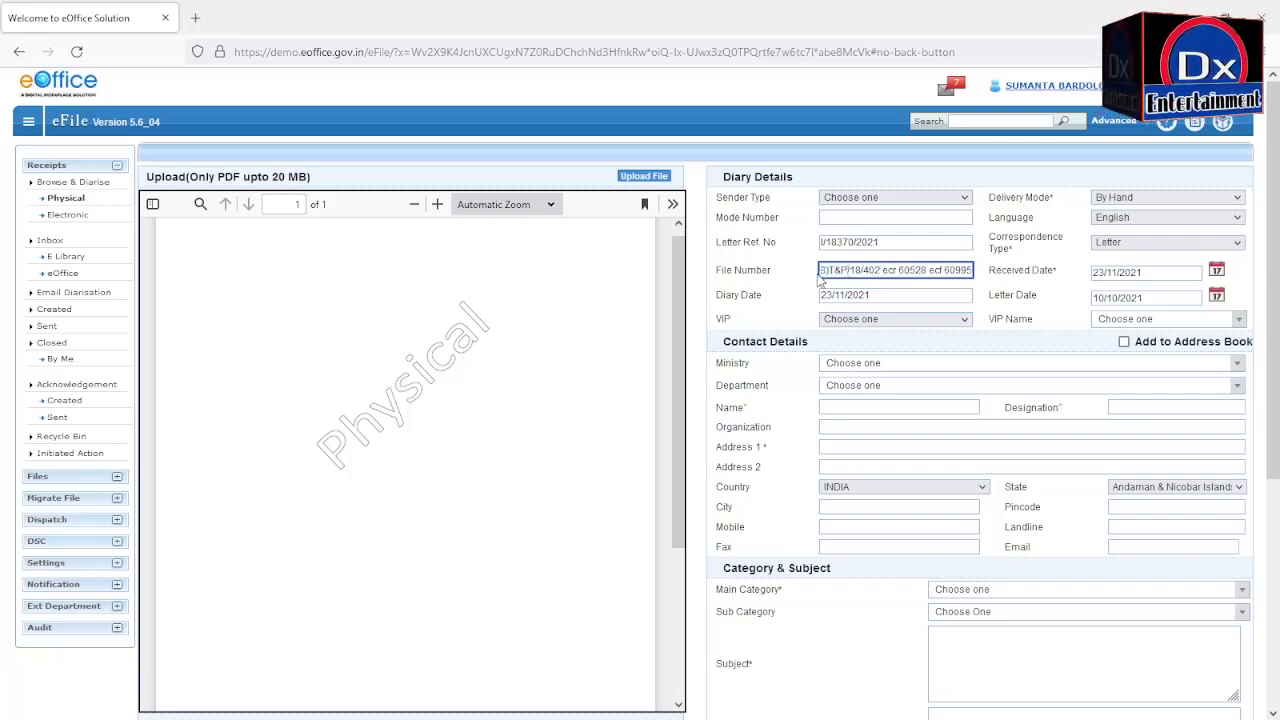
{"action": "mouse_move", "coordinate": [820, 272]}
{"action": "left_mouse_down"}
{"action": "mouse_move", "coordinate": [1035, 276]}
{"action": "mouse_move", "coordinate": [826, 263]}
{"action": "left_mouse_up"}
{"action": "key", "text": "ctrl+c"}
{"action": "left_click", "coordinate": [966, 272]}
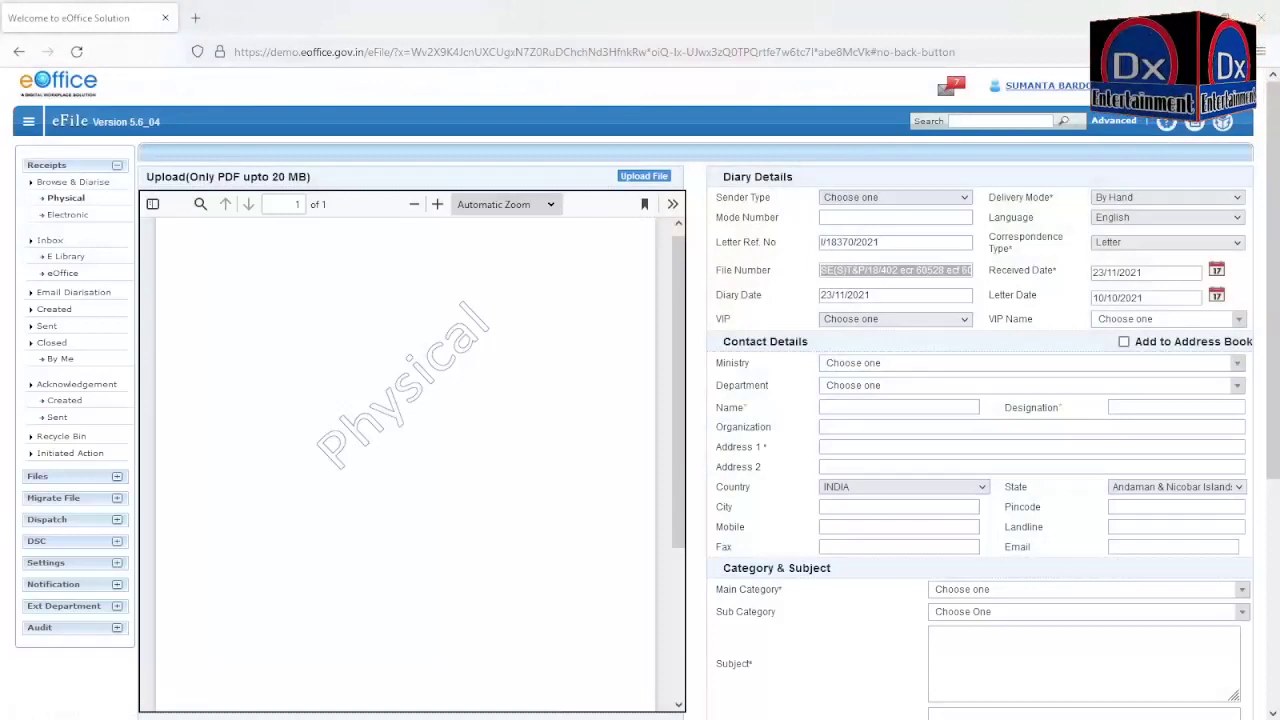
Step: Paste the file number into Subject, with ecr 60528 and ecf 60995 on separate lines
{"action": "scroll", "coordinate": [640, 400], "scroll_direction": "down", "scroll_amount": 2}
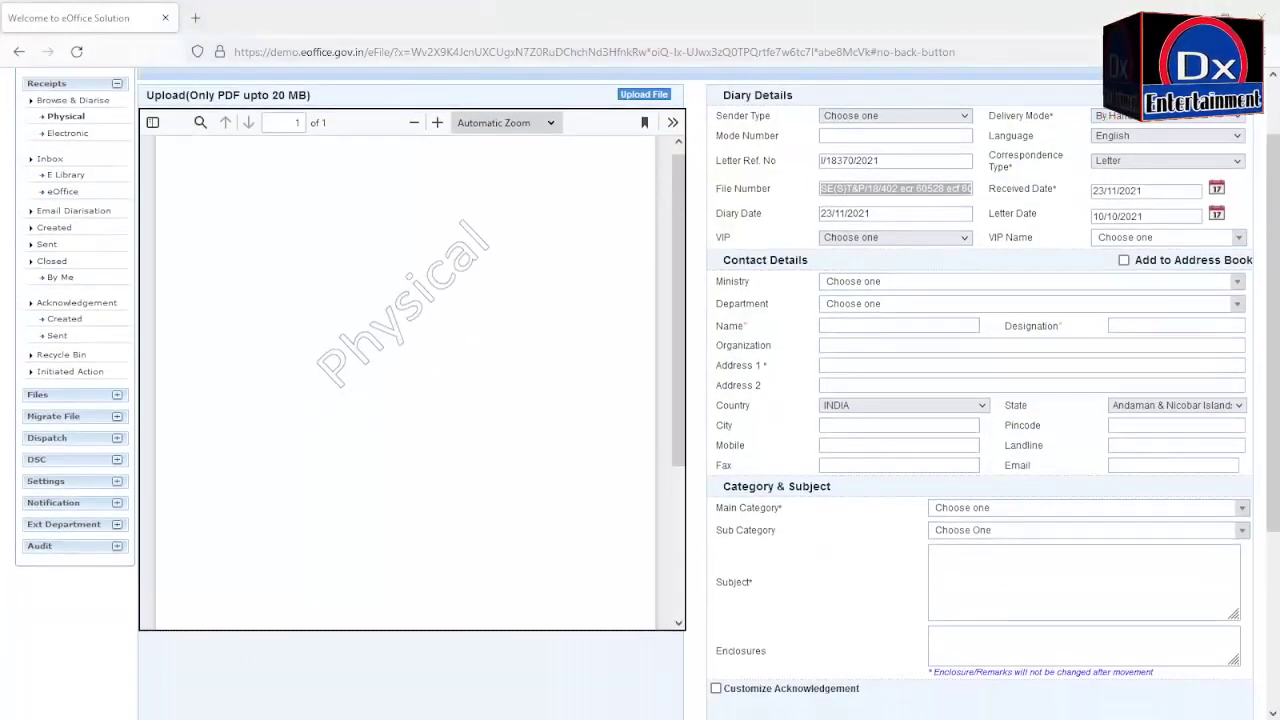
{"action": "left_click", "coordinate": [935, 562]}
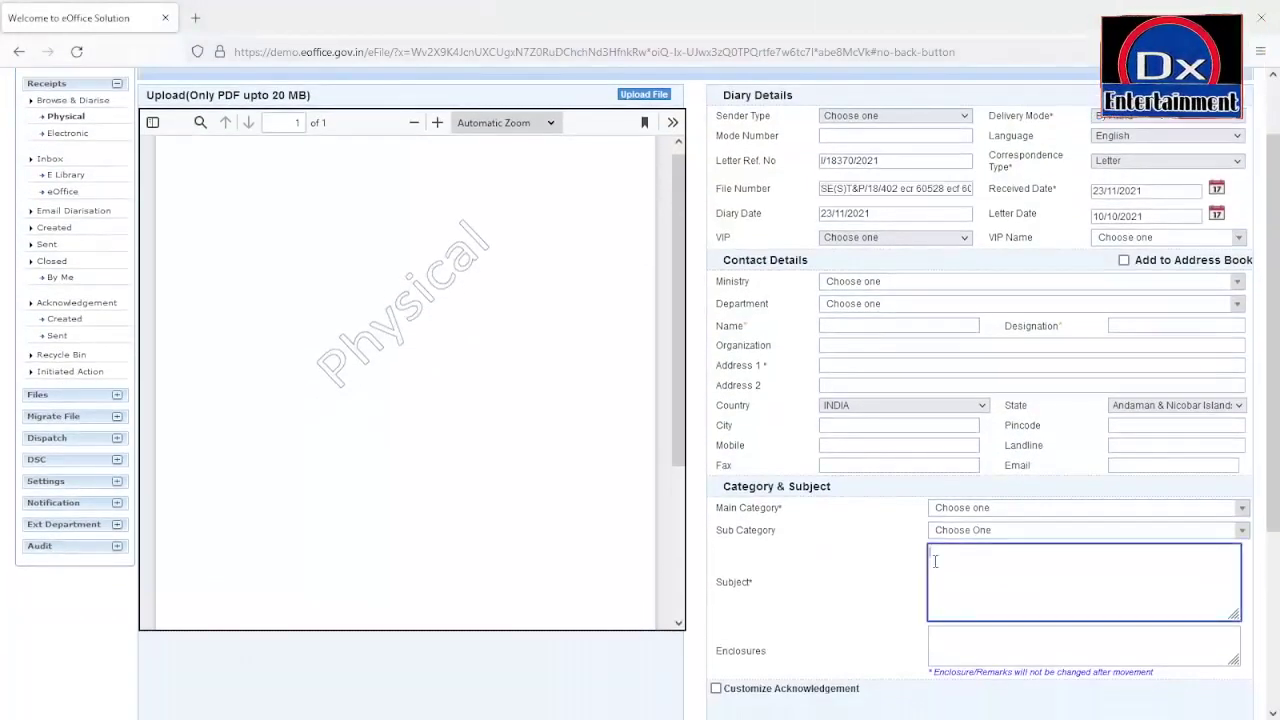
{"action": "key", "text": "ctrl+v"}
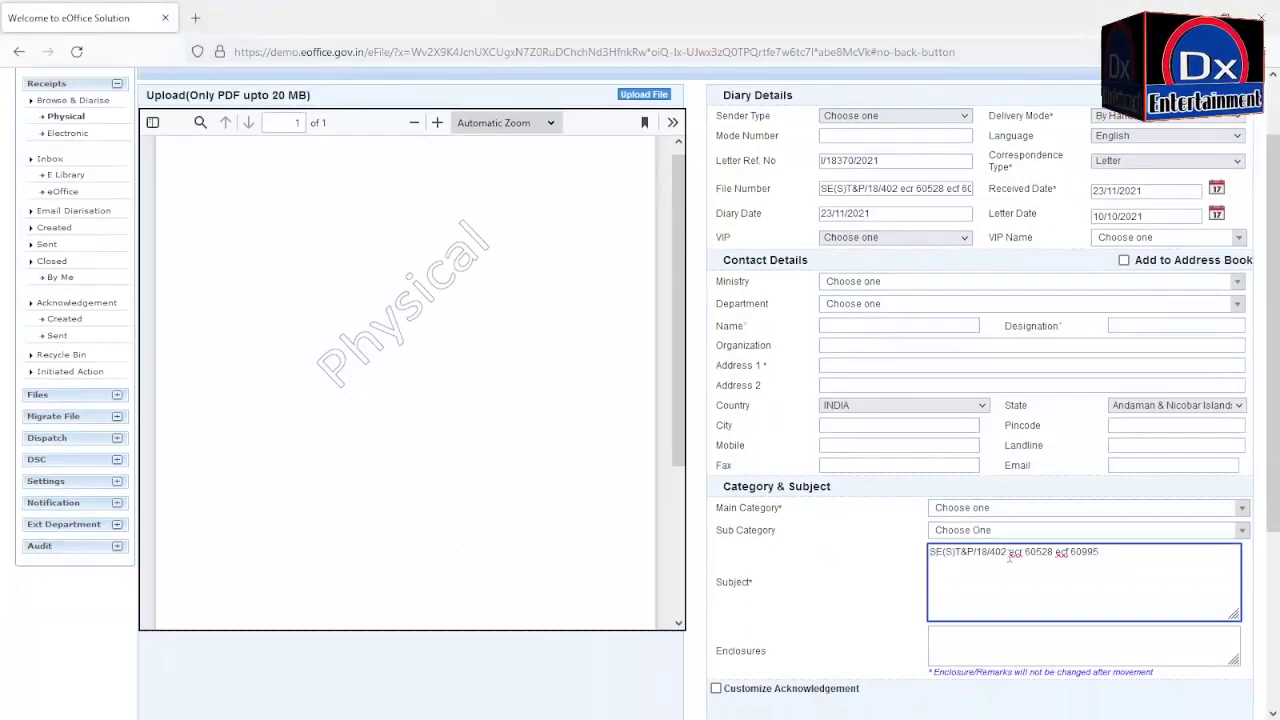
{"action": "left_click", "coordinate": [1010, 556]}
{"action": "key", "text": "Return"}
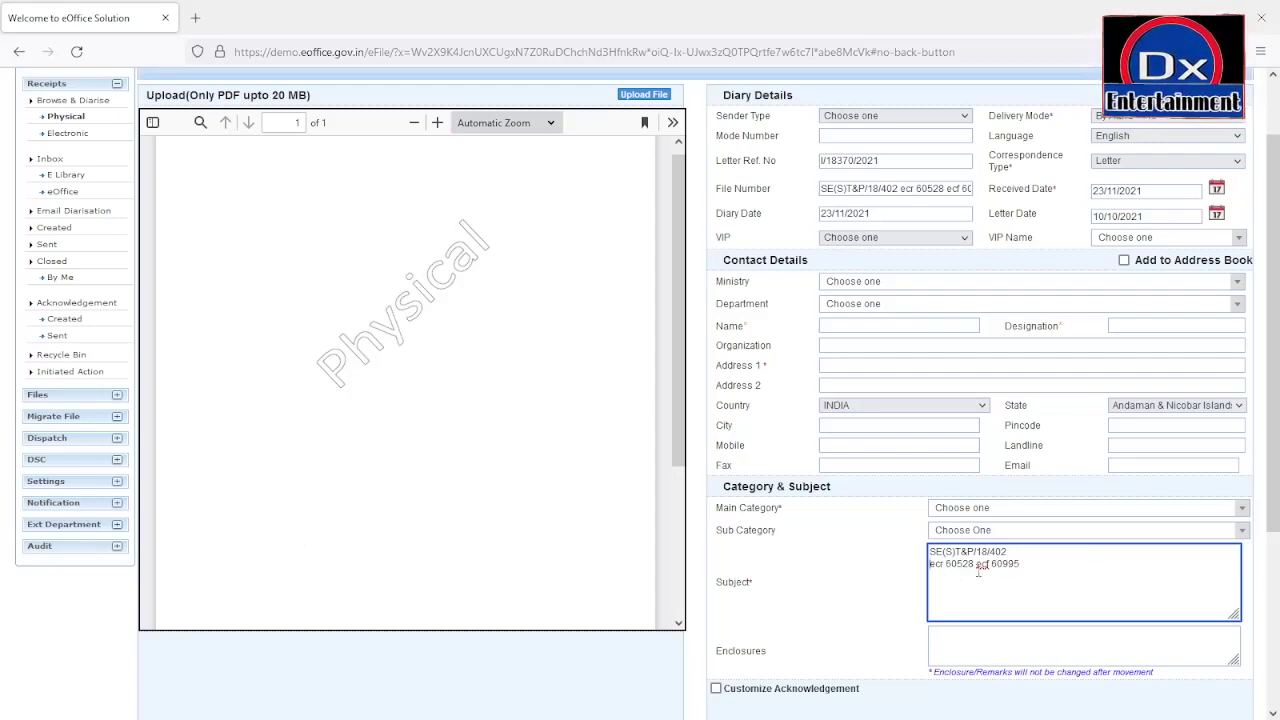
{"action": "left_click", "coordinate": [977, 564]}
{"action": "key", "text": "Return"}
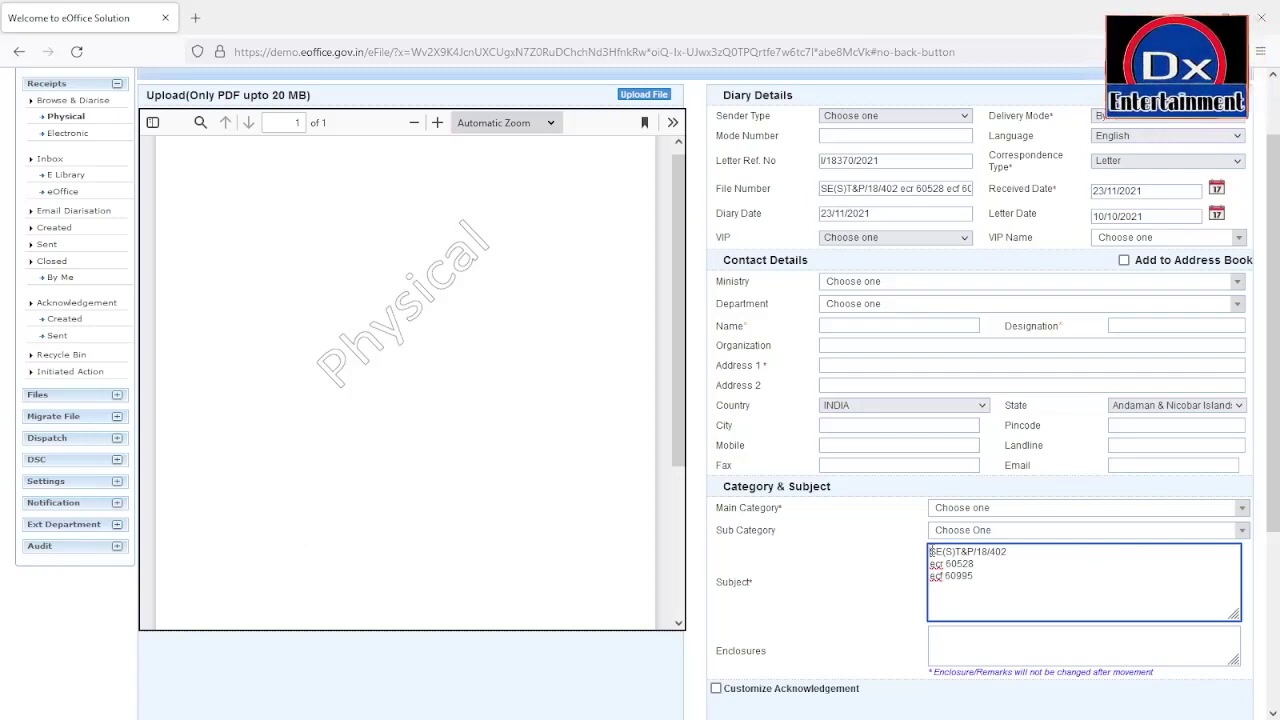
Step: Add the title 'Nomination of master Trainee' above the reference, with date 19-102021
{"action": "type", "text": "Nomina"}
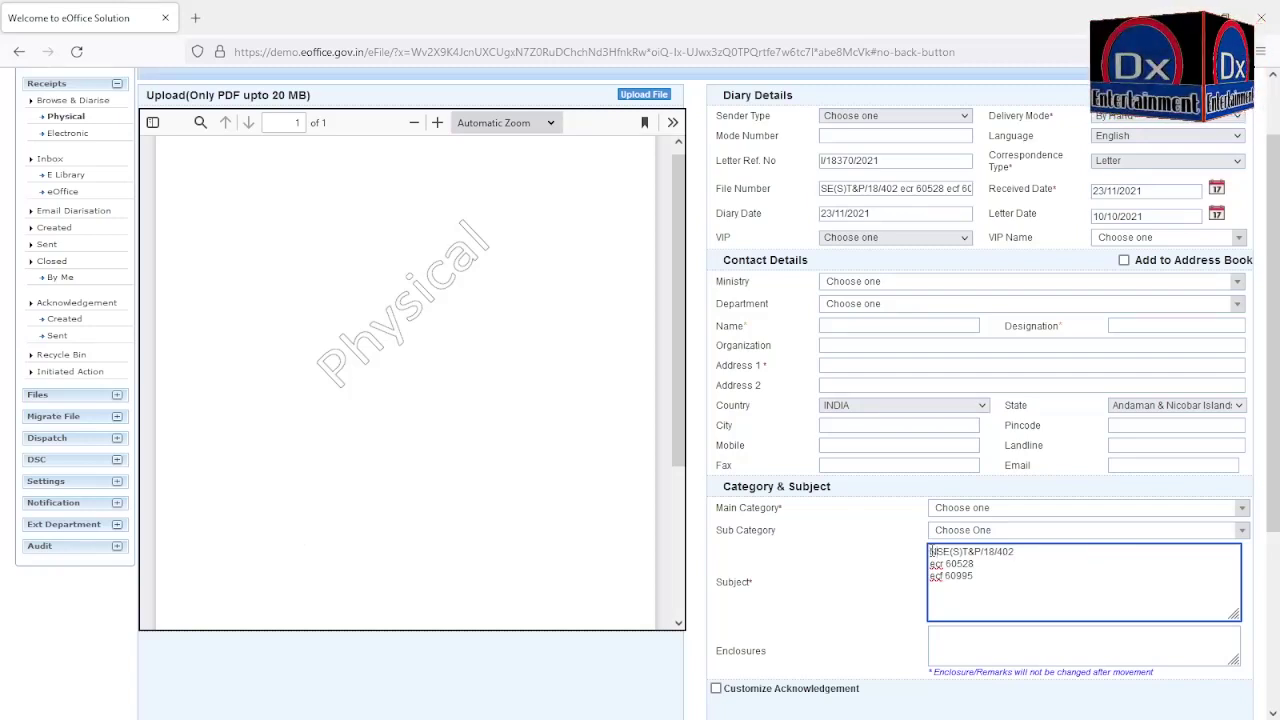
{"action": "type", "text": "tion "}
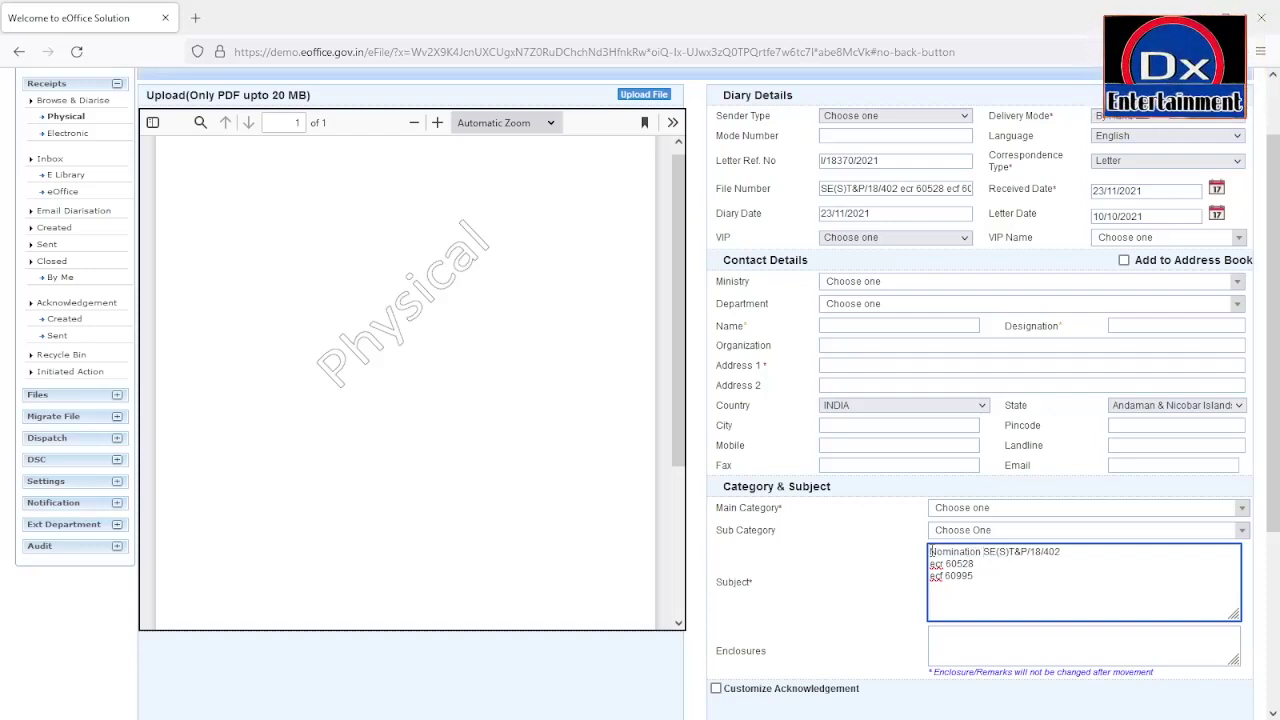
{"action": "type", "text": "of "}
{"action": "type", "text": "master "}
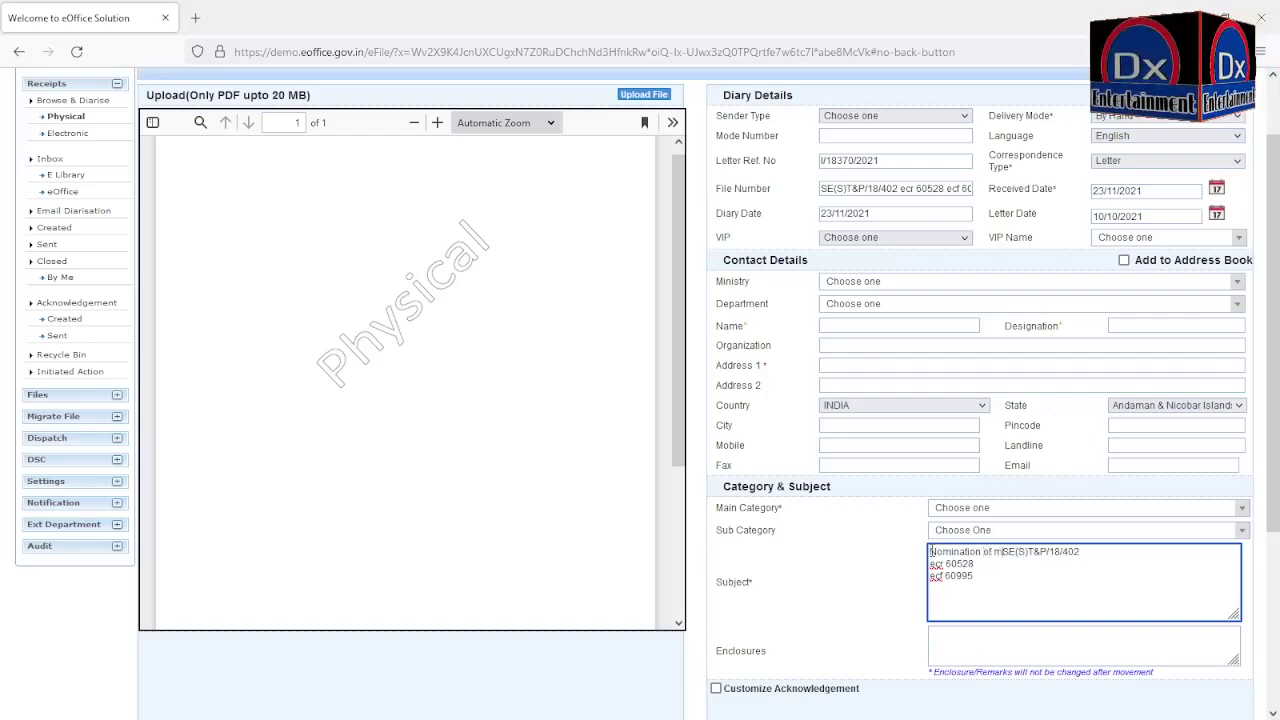
{"action": "type", "text": "Trainee"}
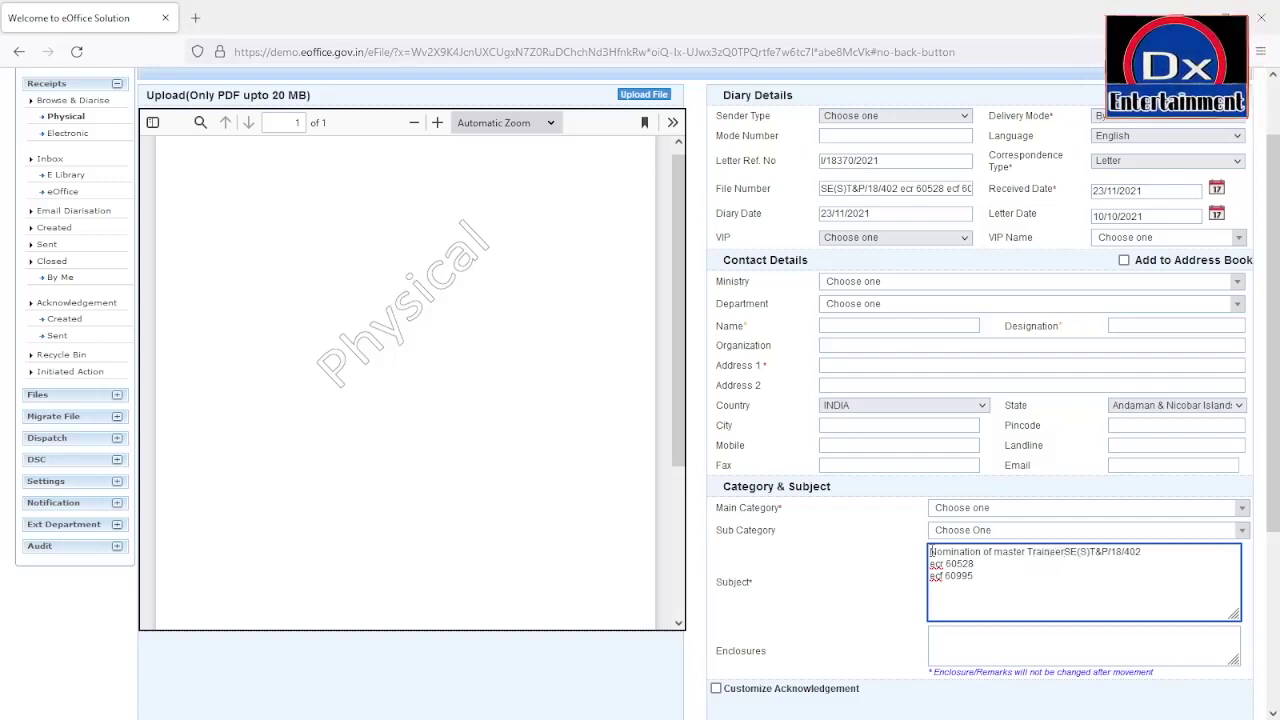
{"action": "key", "text": "Return"}
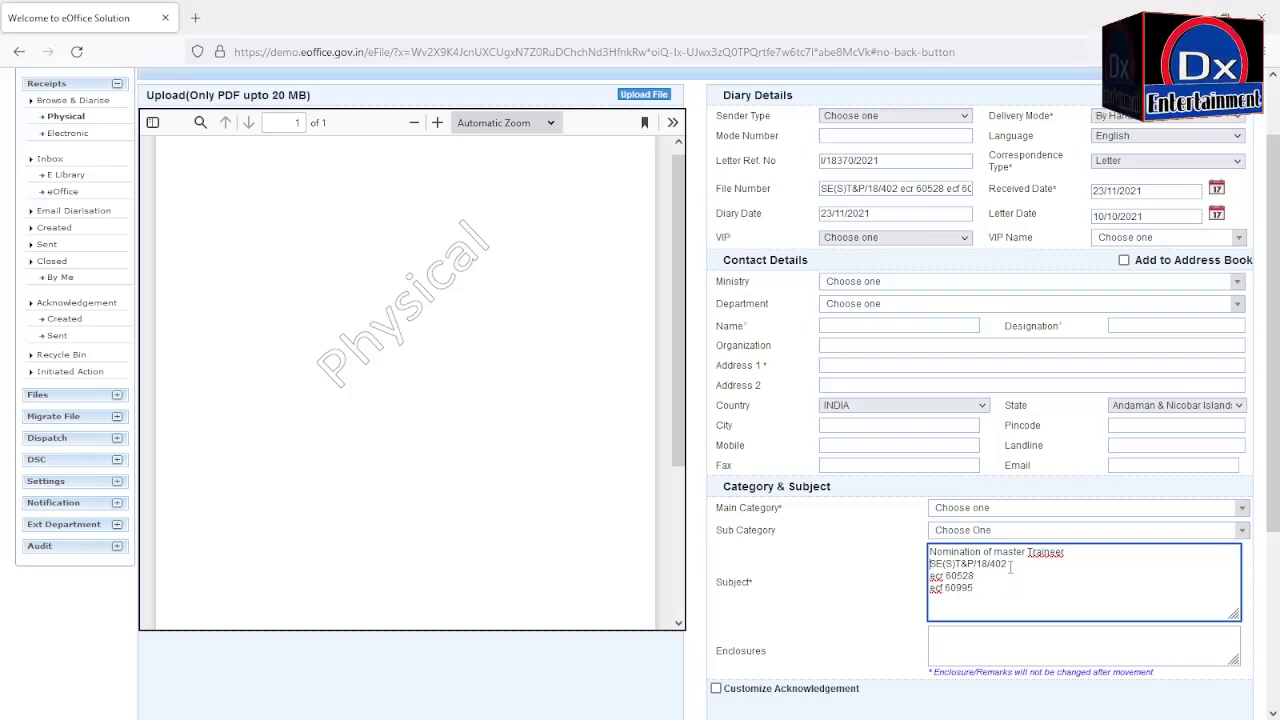
{"action": "type", "text": "e"}
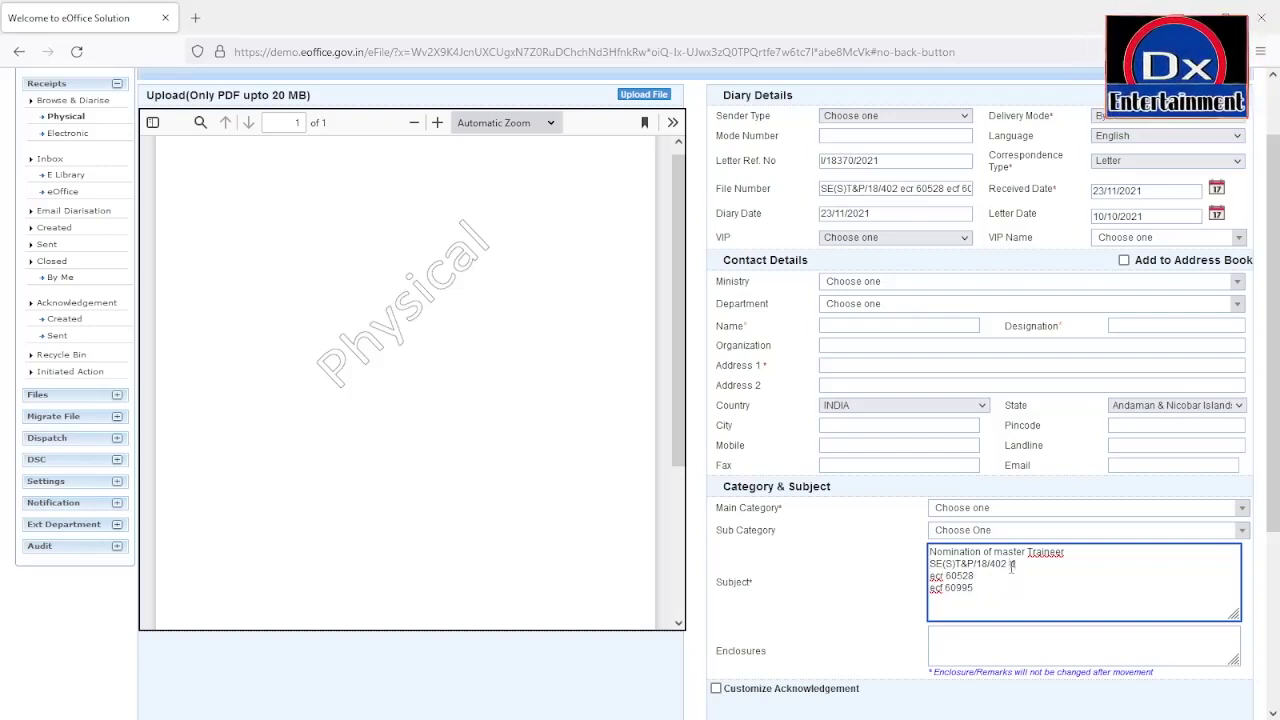
{"action": "type", "text": " 1"}
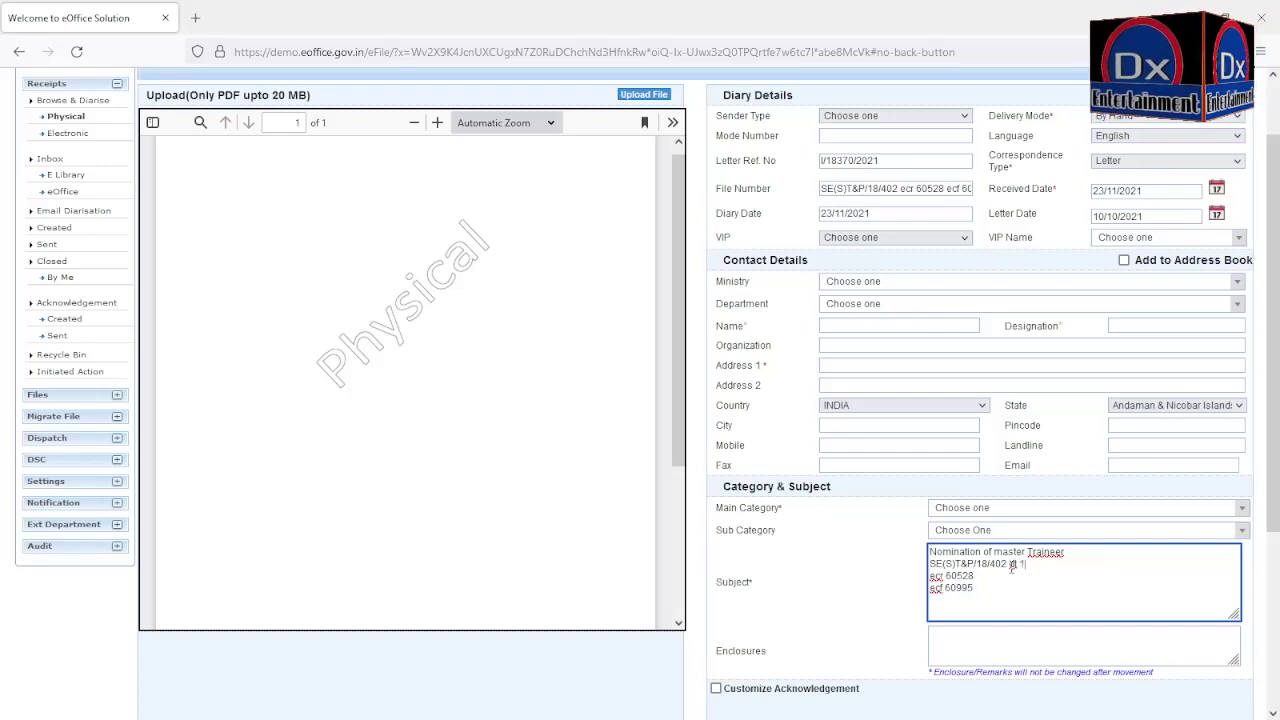
{"action": "type", "text": "9-102"}
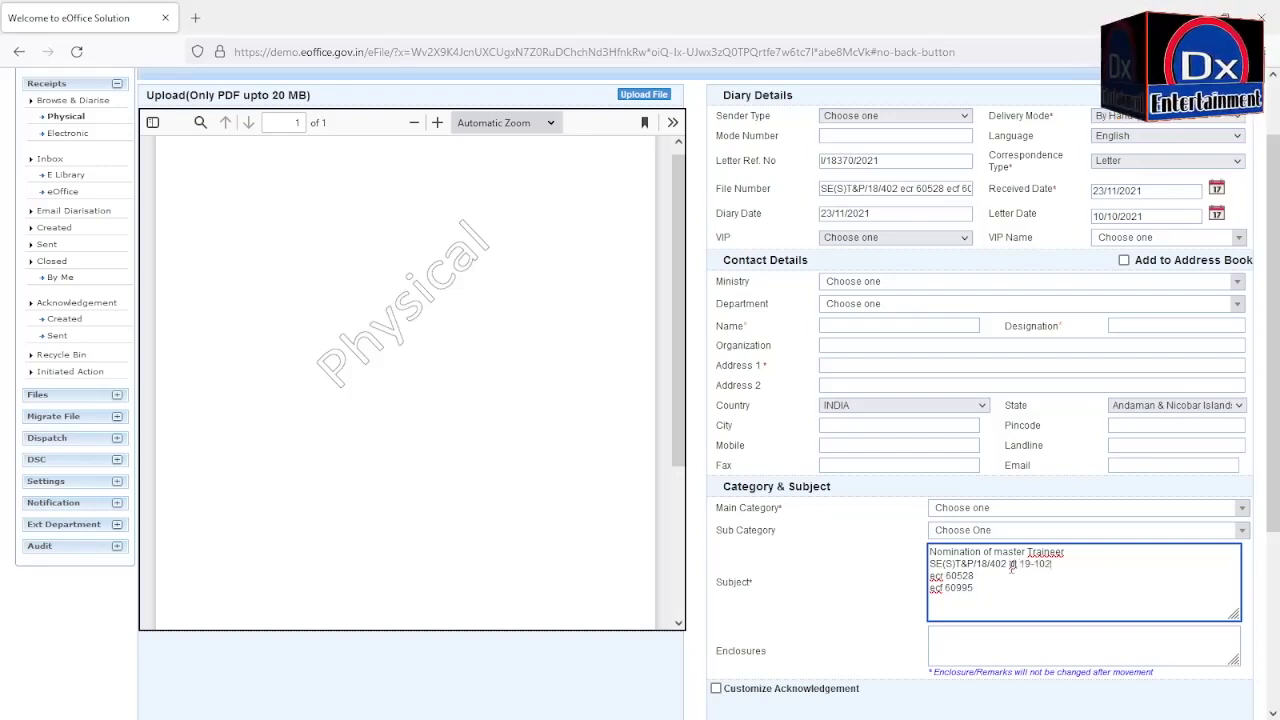
{"action": "type", "text": "021"}
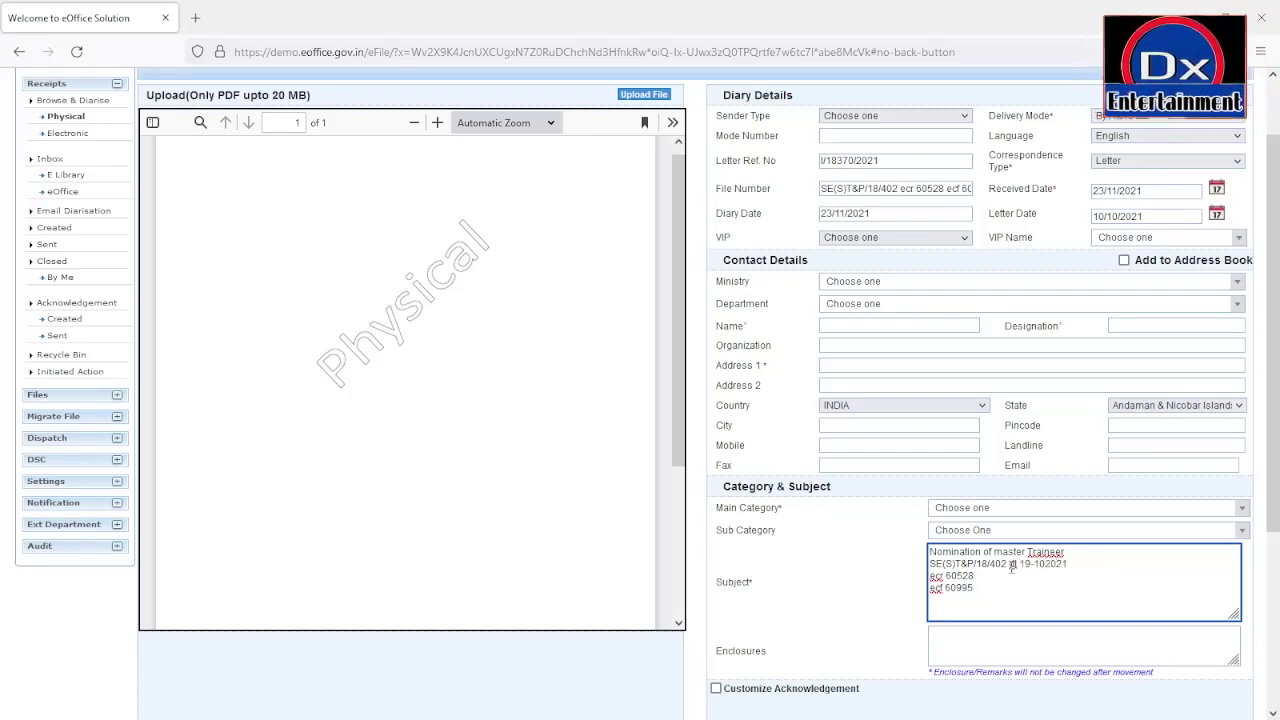
Step: Enter Superintending Engineer as the sender's designation and type the sender's name
{"action": "left_click", "coordinate": [828, 326]}
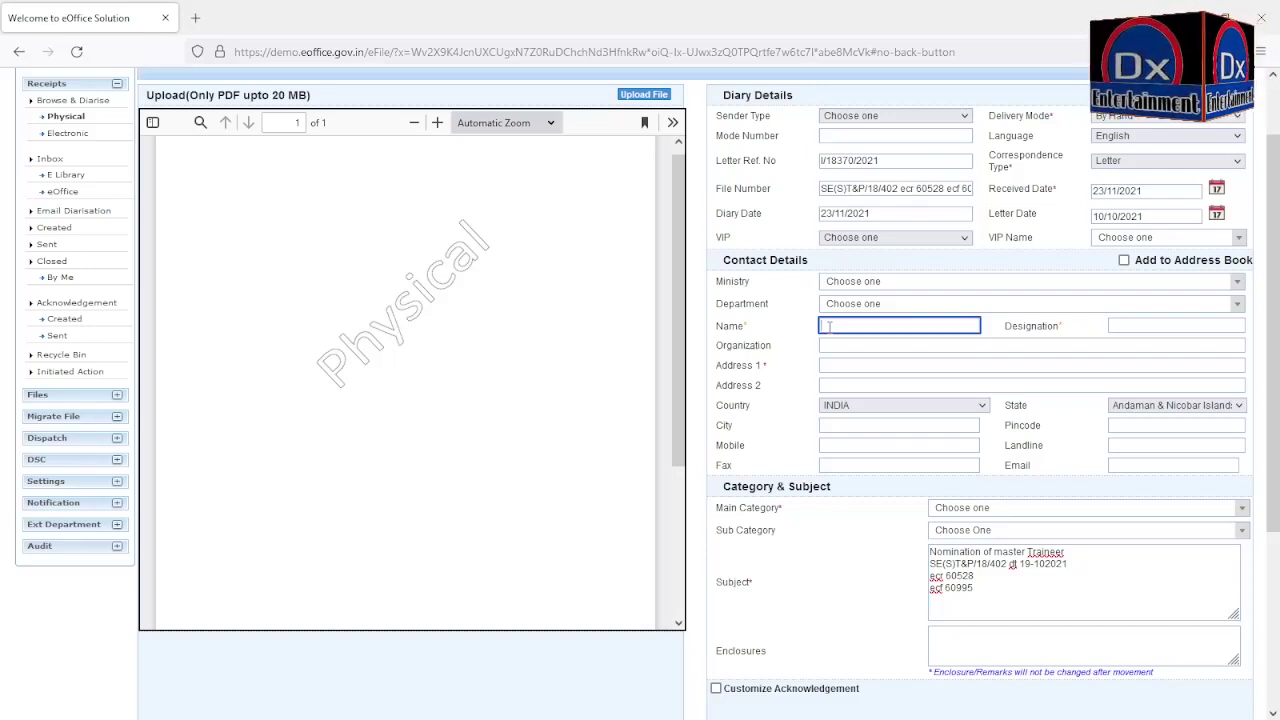
{"action": "left_click", "coordinate": [1120, 325]}
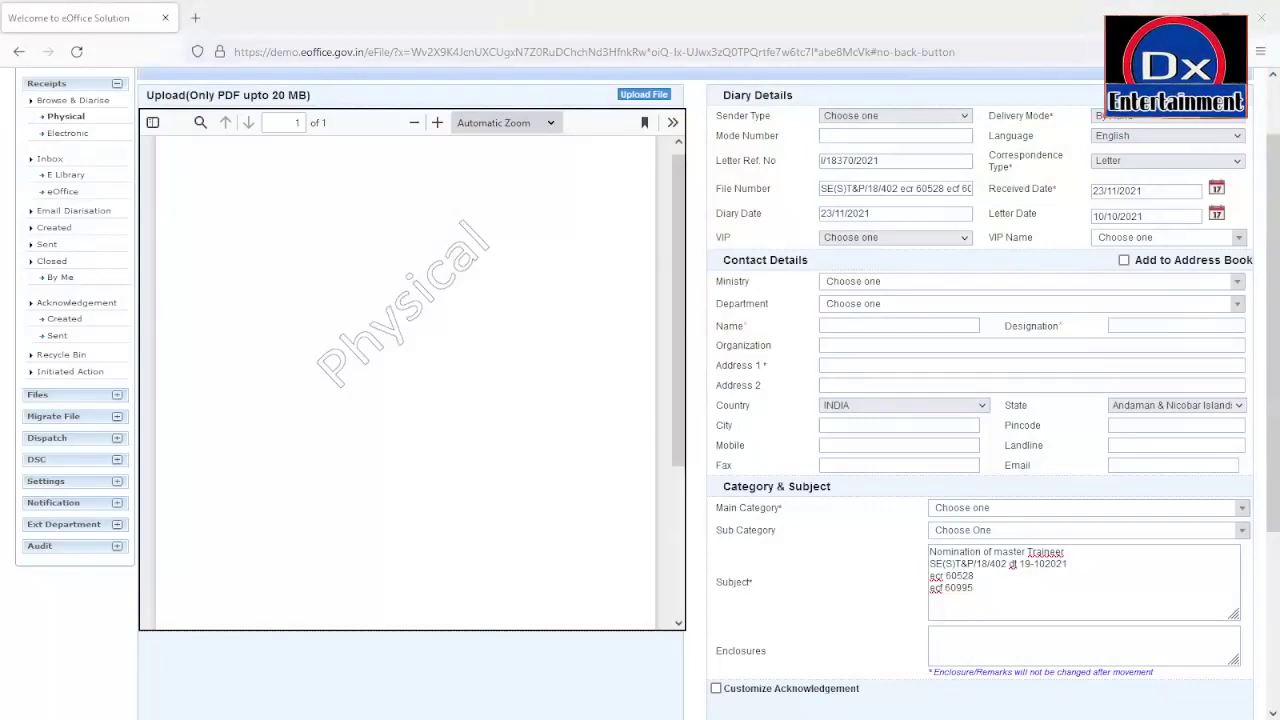
{"action": "left_click", "coordinate": [1155, 324]}
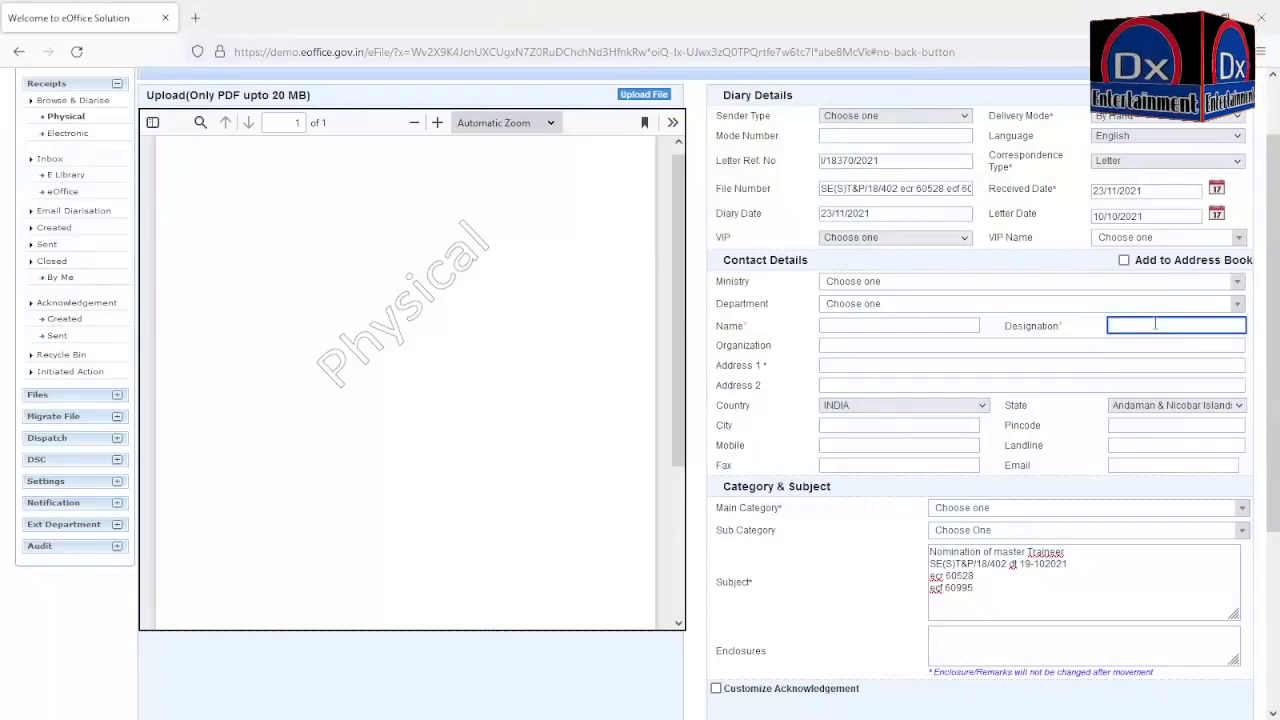
{"action": "type", "text": "Su"}
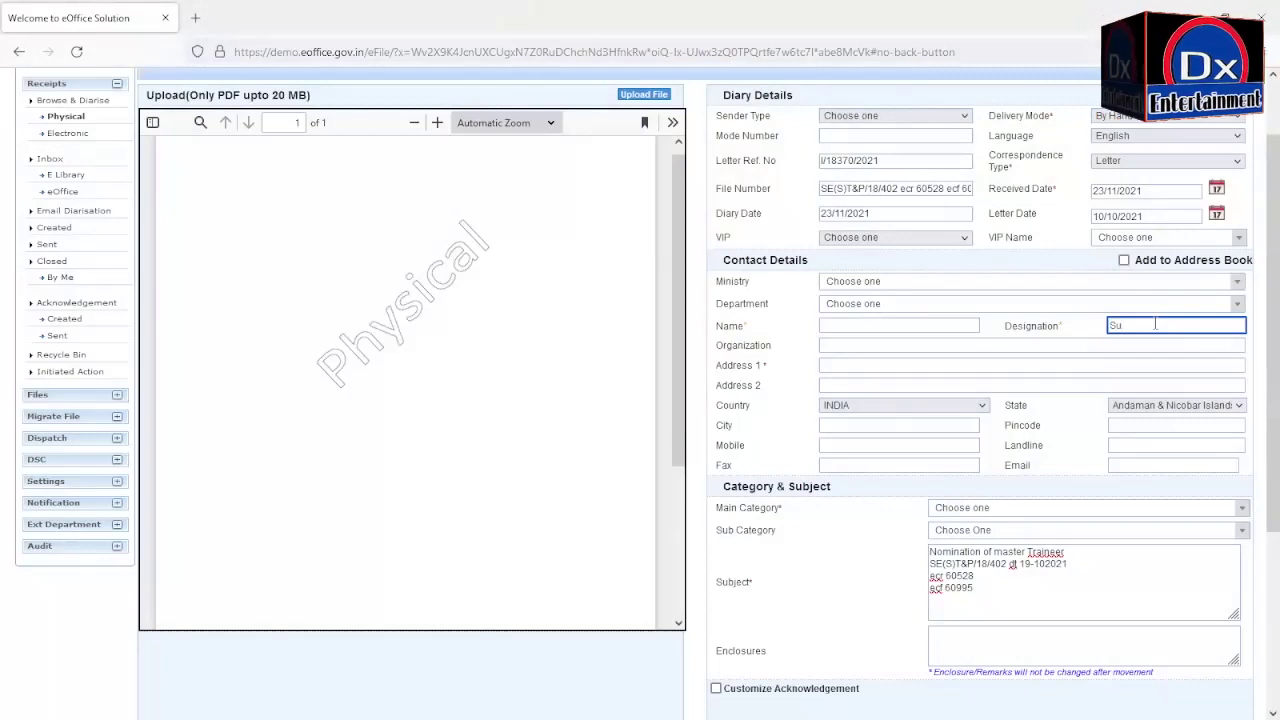
{"action": "type", "text": "perinte"}
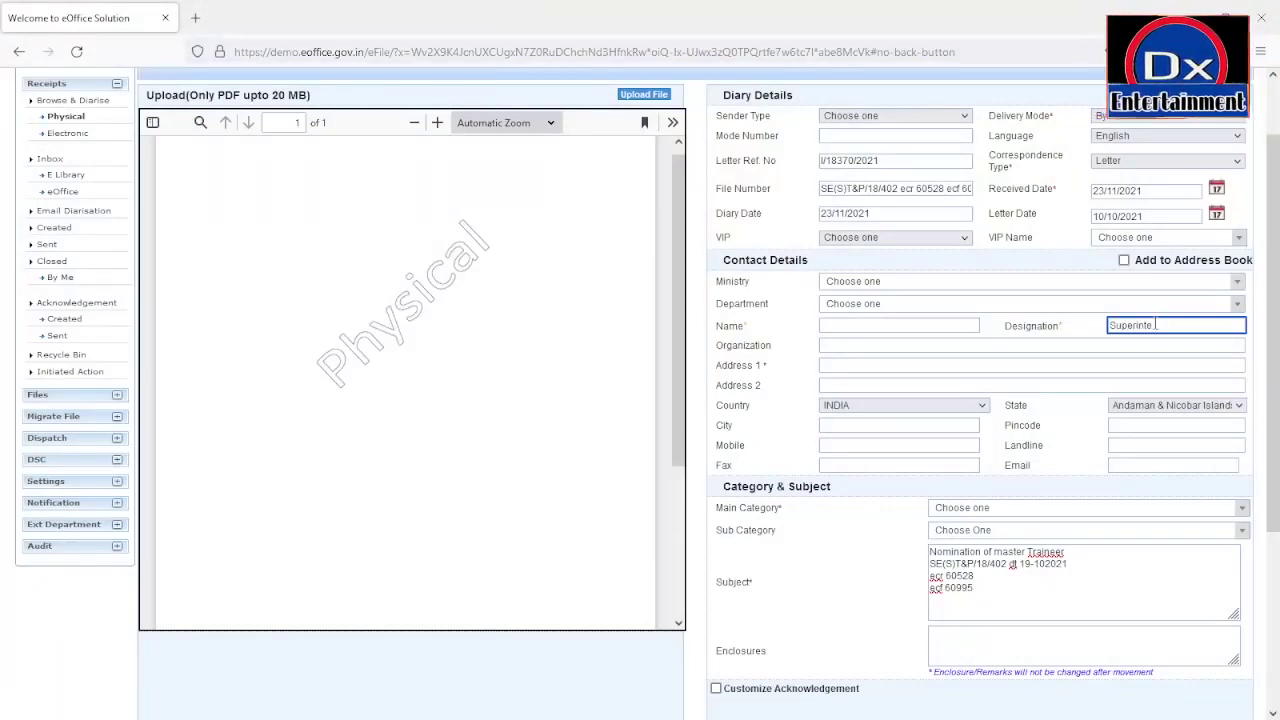
{"action": "type", "text": "nding"}
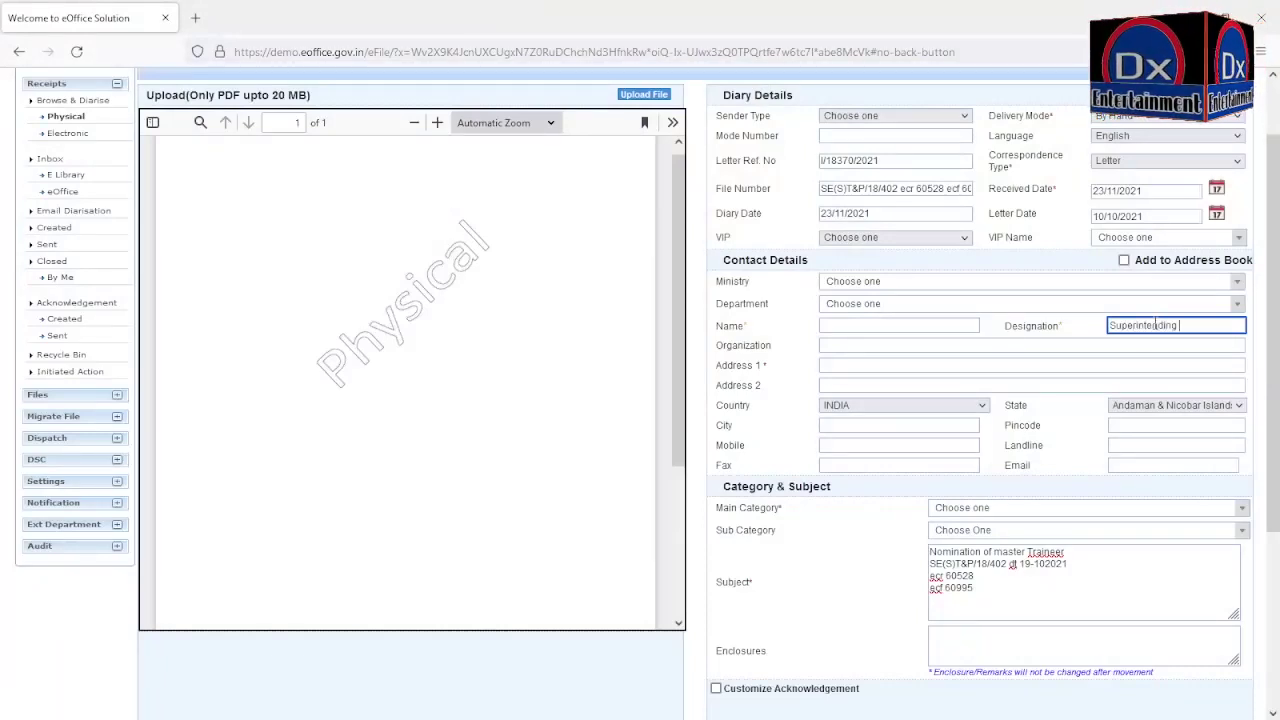
{"action": "type", "text": " Engi"}
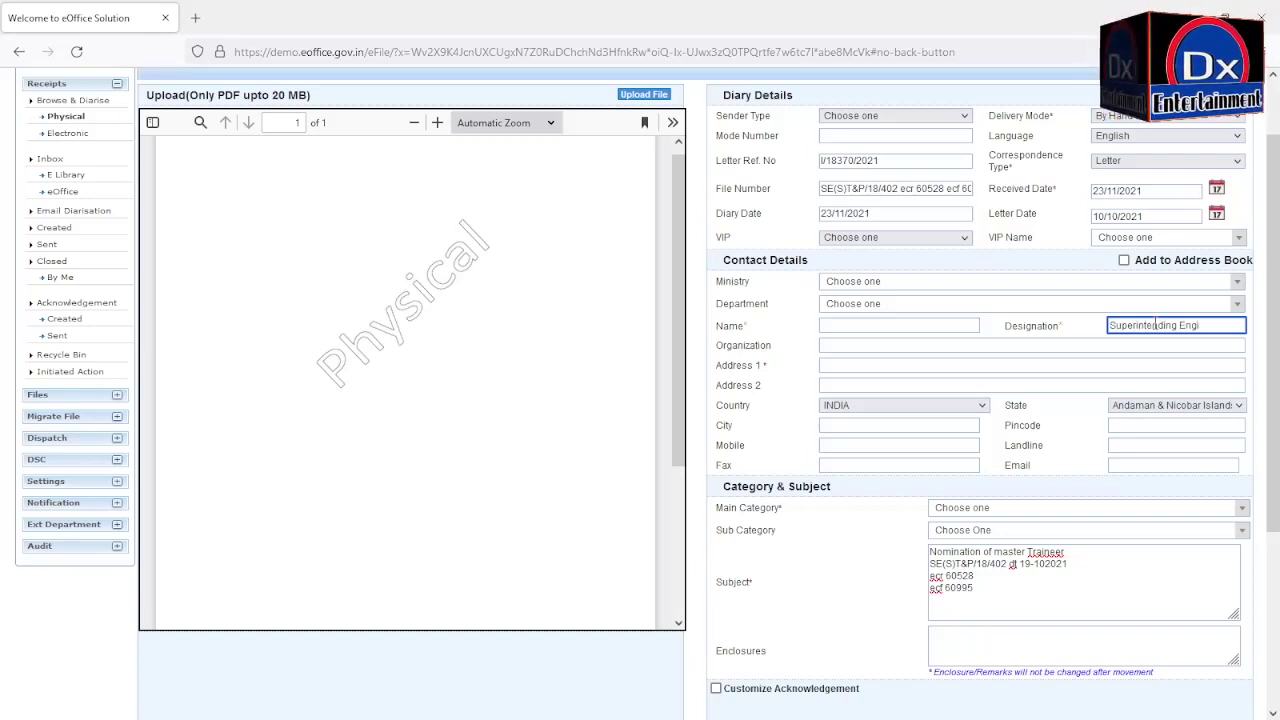
{"action": "type", "text": "neer"}
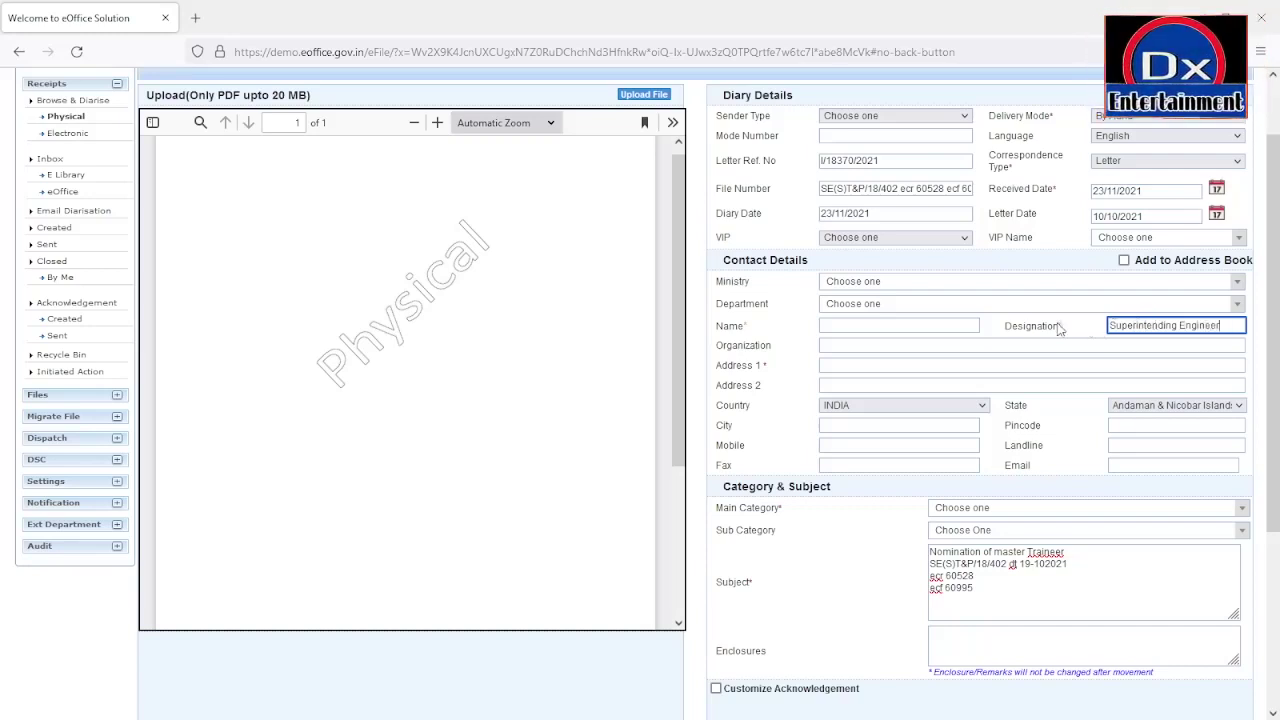
{"action": "left_click", "coordinate": [928, 322]}
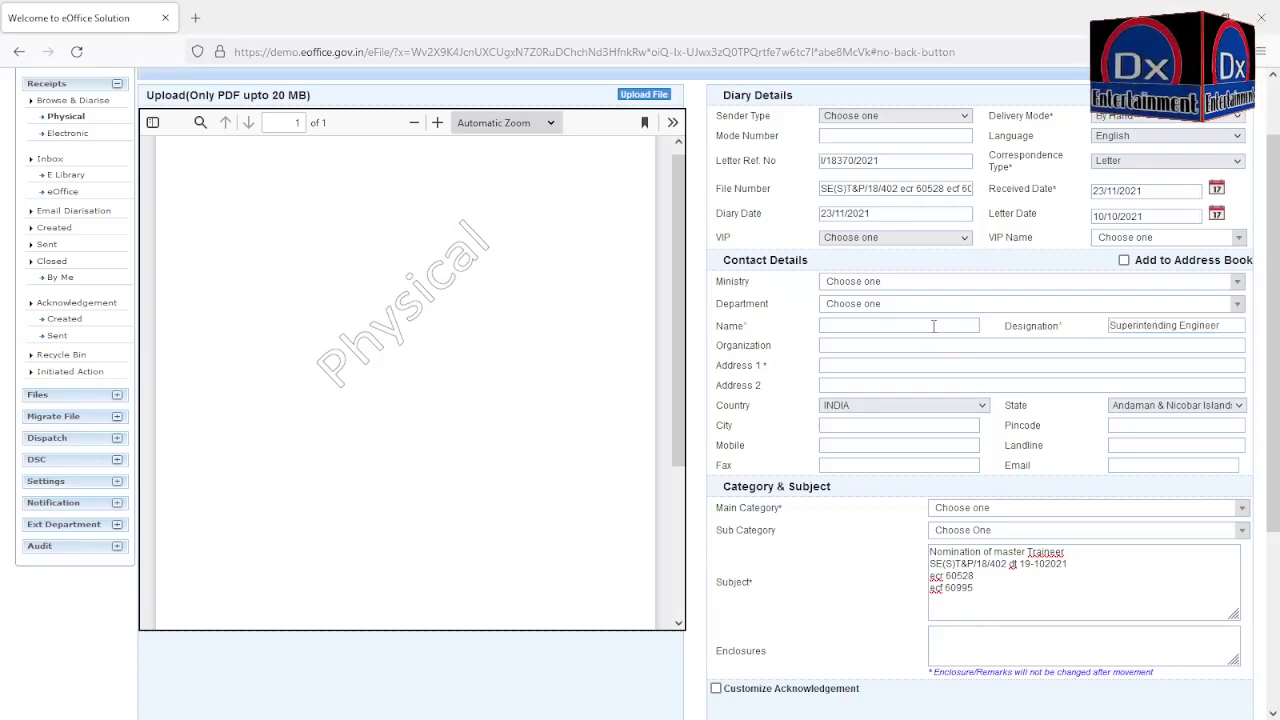
{"action": "left_click", "coordinate": [933, 326]}
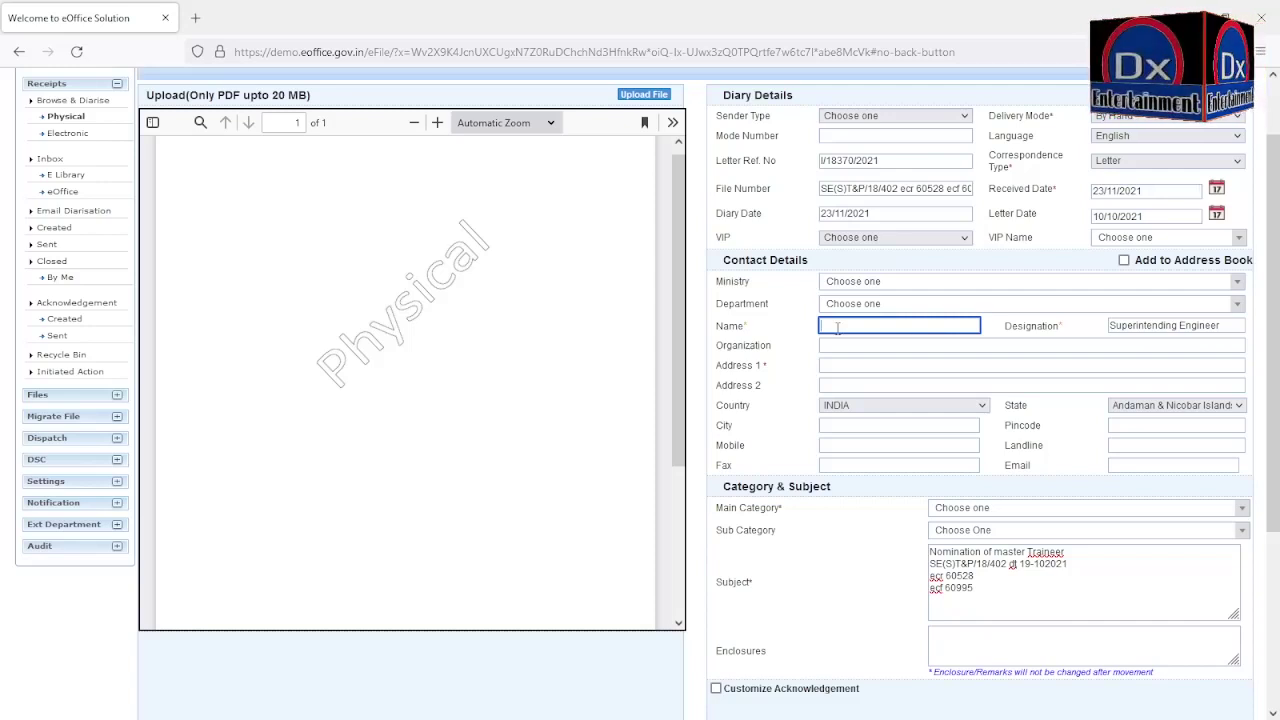
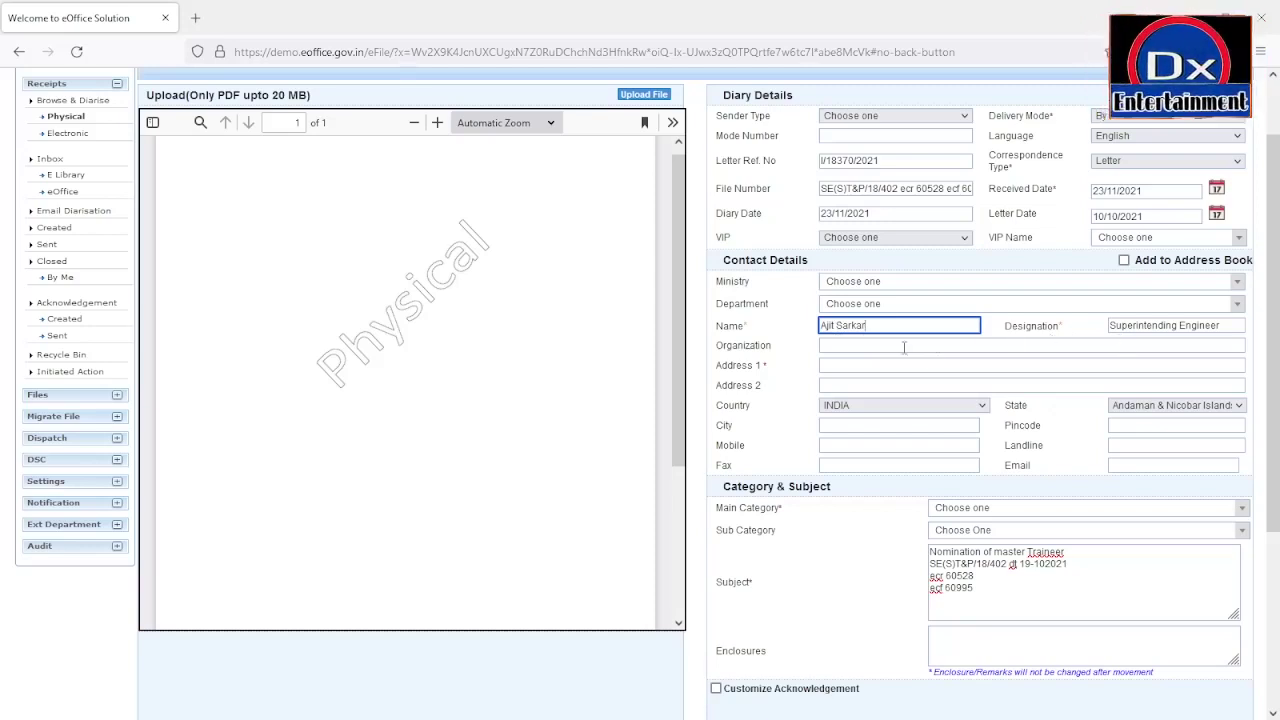
Step: Enter the sender's street address in Address 1 and choose Assam as the state
{"action": "left_click", "coordinate": [875, 364]}
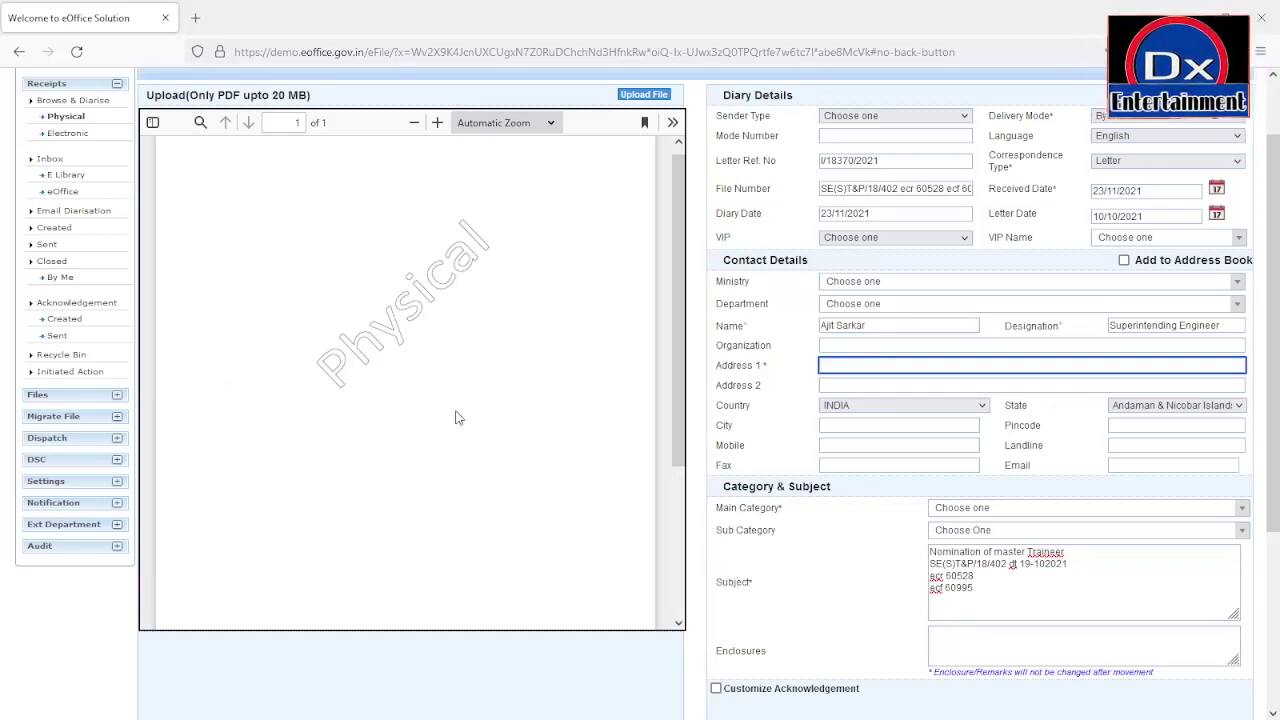
{"action": "type", "text": "Si"}
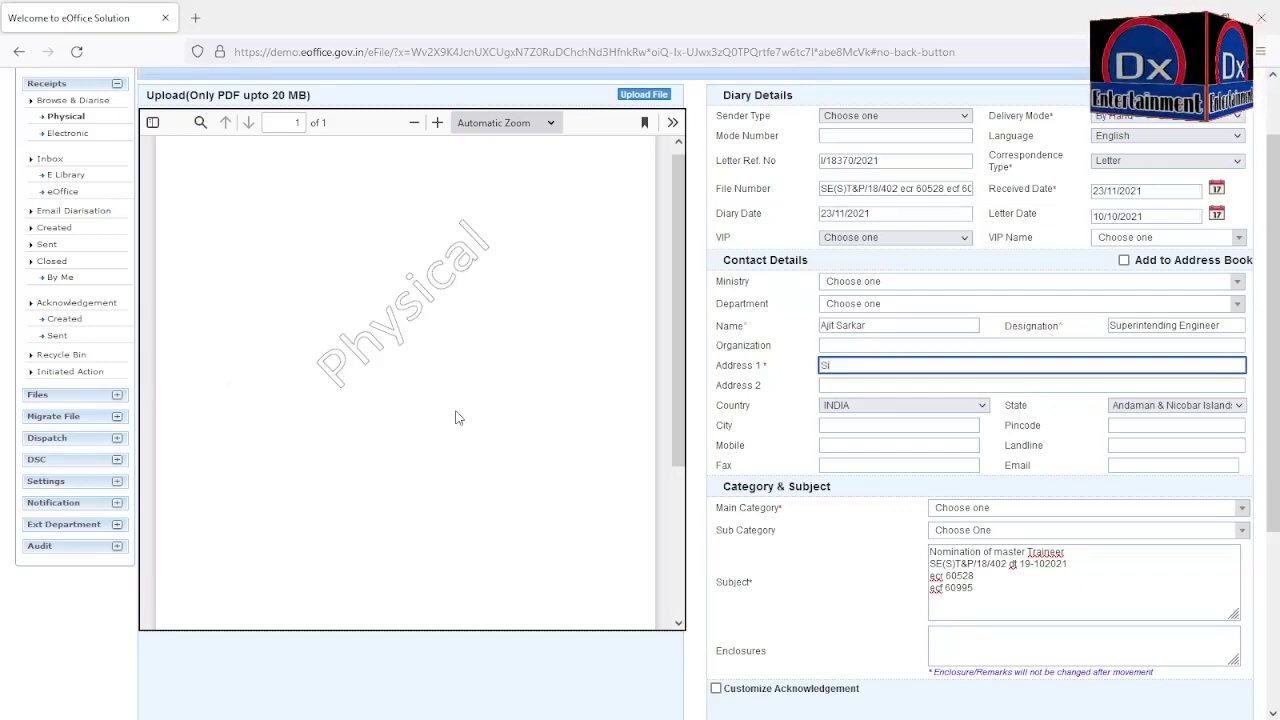
{"action": "type", "text": "bsa"}
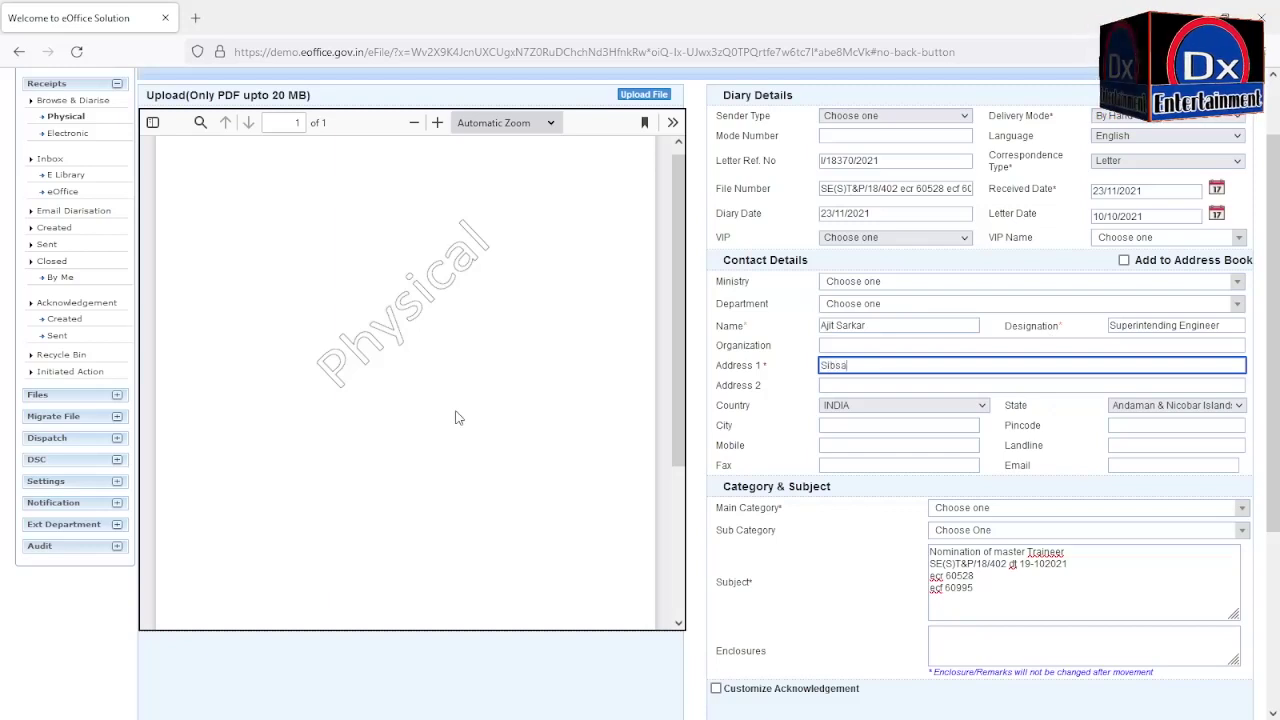
{"action": "type", "text": "gar Cir"}
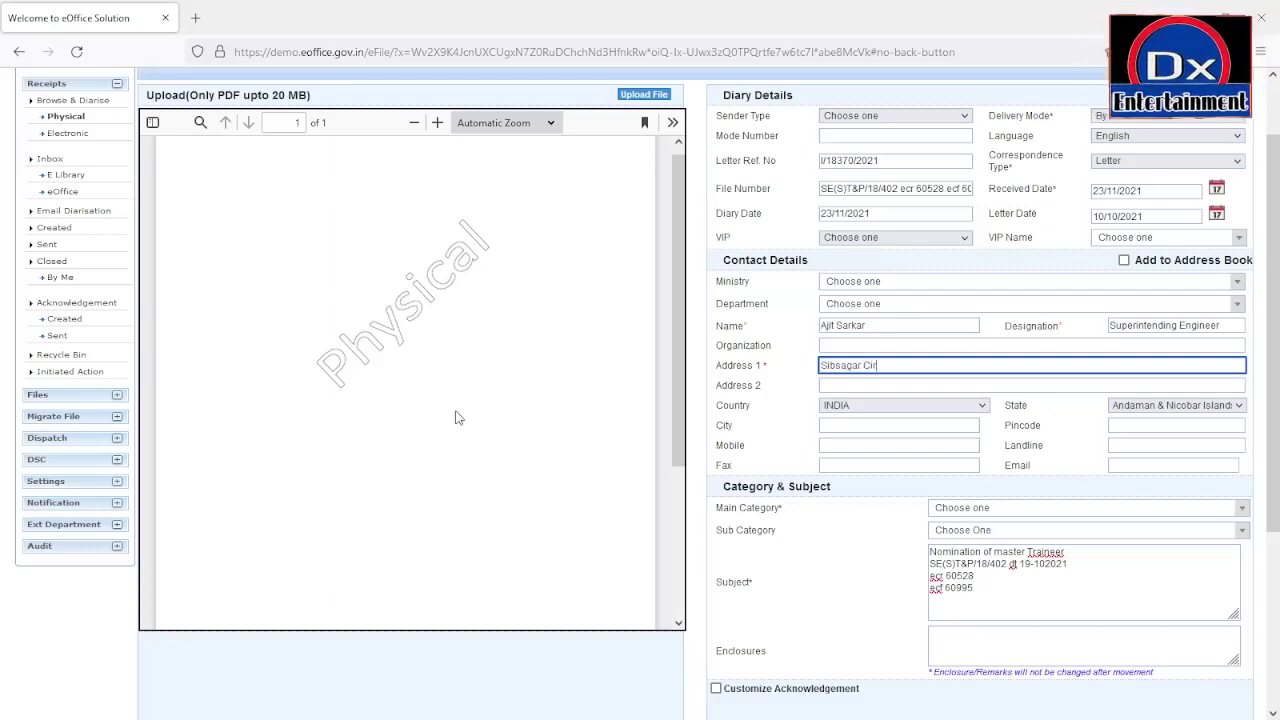
{"action": "type", "text": "cle"}
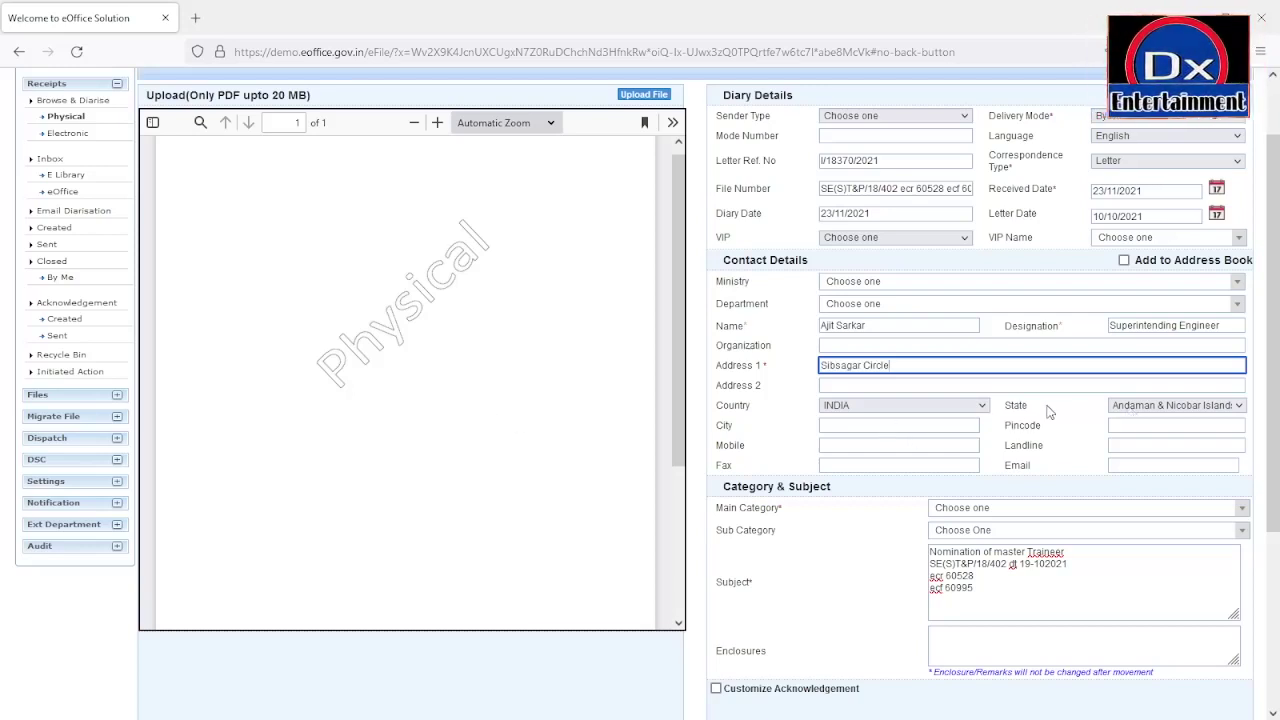
{"action": "left_click", "coordinate": [1130, 415]}
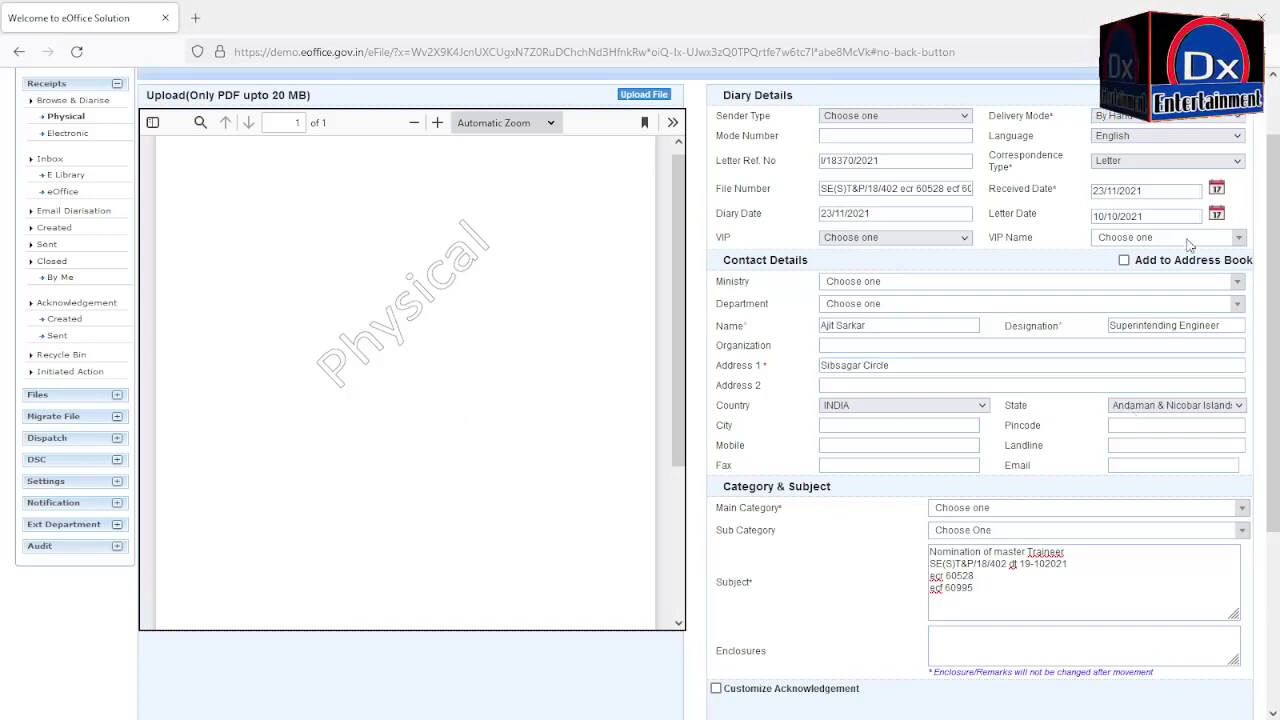
{"action": "key", "text": "Down"}
{"action": "key", "text": "Down"}
{"action": "key", "text": "Down"}
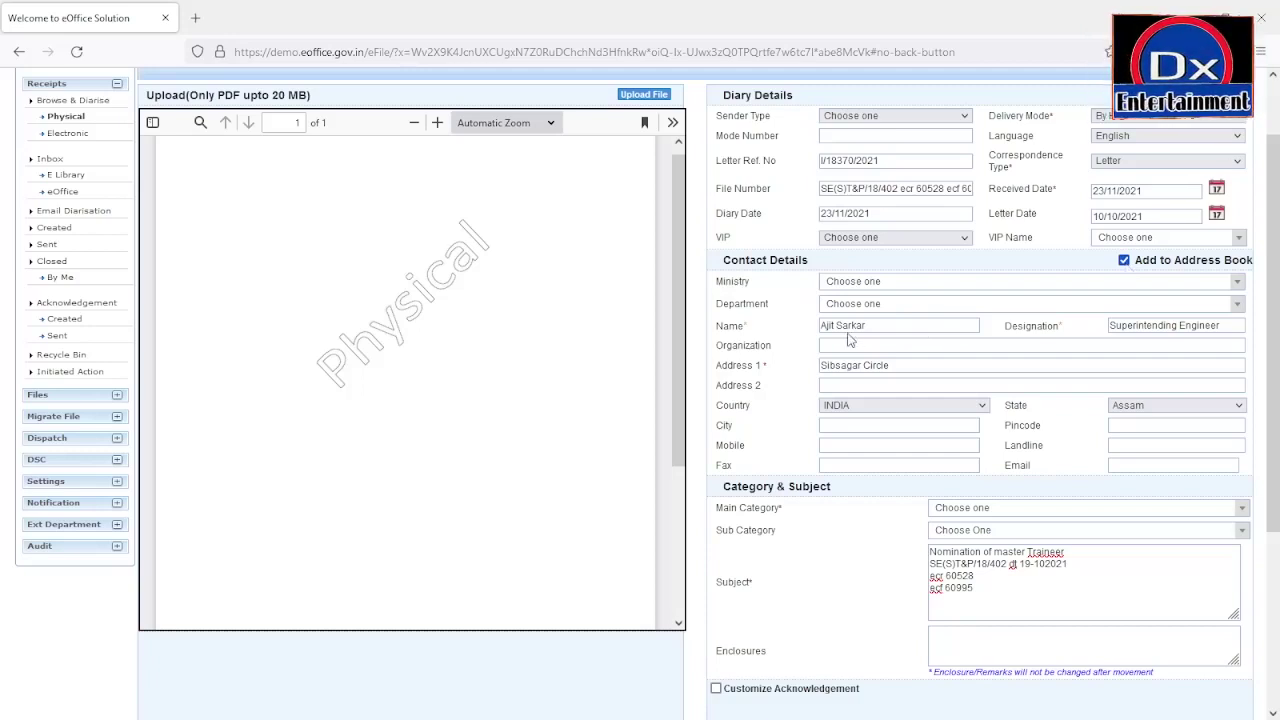
Step: Set Main Category to Eoffice and Sub Category to Efile
{"action": "left_click", "coordinate": [959, 510]}
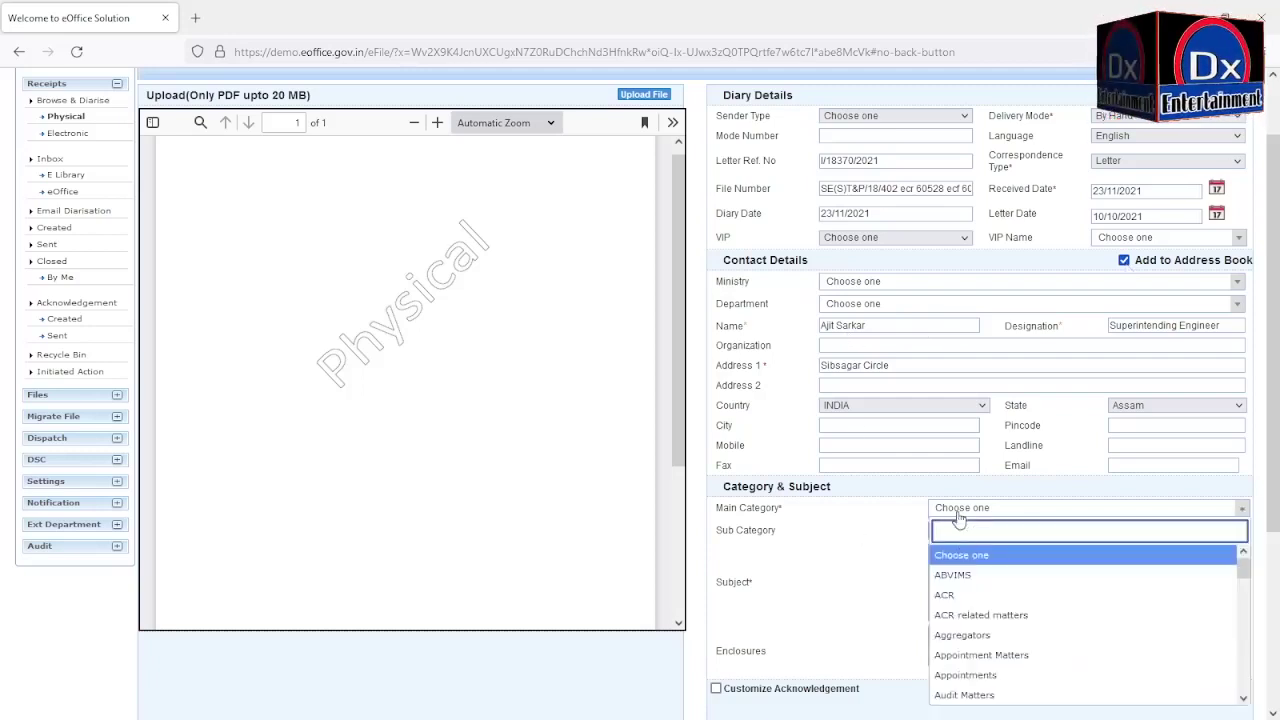
{"action": "scroll", "coordinate": [965, 600], "scroll_direction": "down", "scroll_amount": 5}
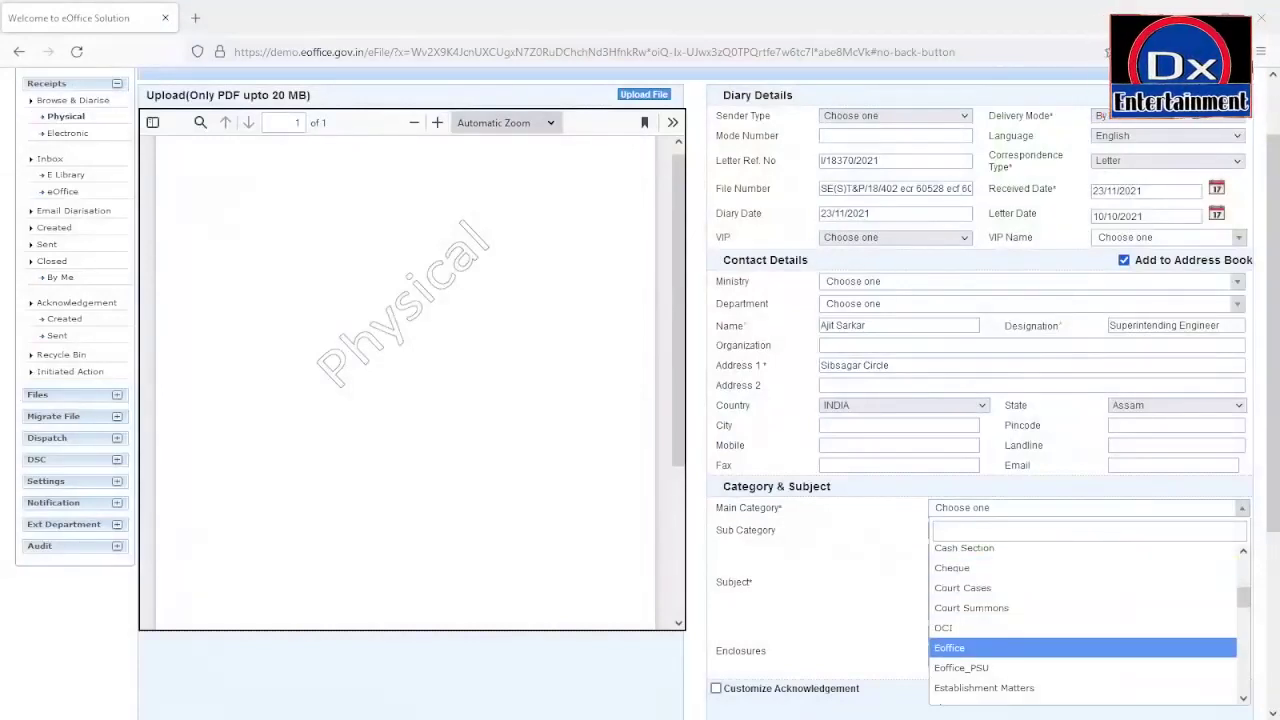
{"action": "left_click", "coordinate": [1006, 648]}
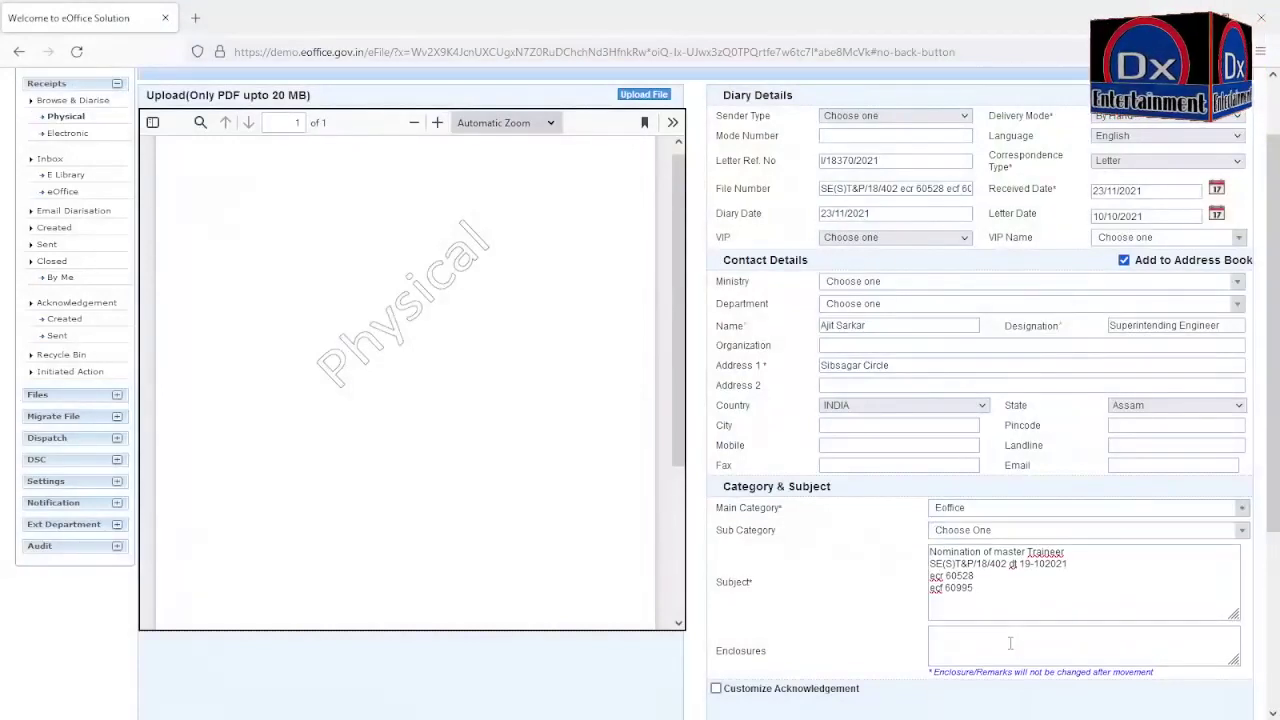
{"action": "left_click", "coordinate": [977, 533]}
{"action": "left_click", "coordinate": [977, 533]}
{"action": "left_click", "coordinate": [977, 533]}
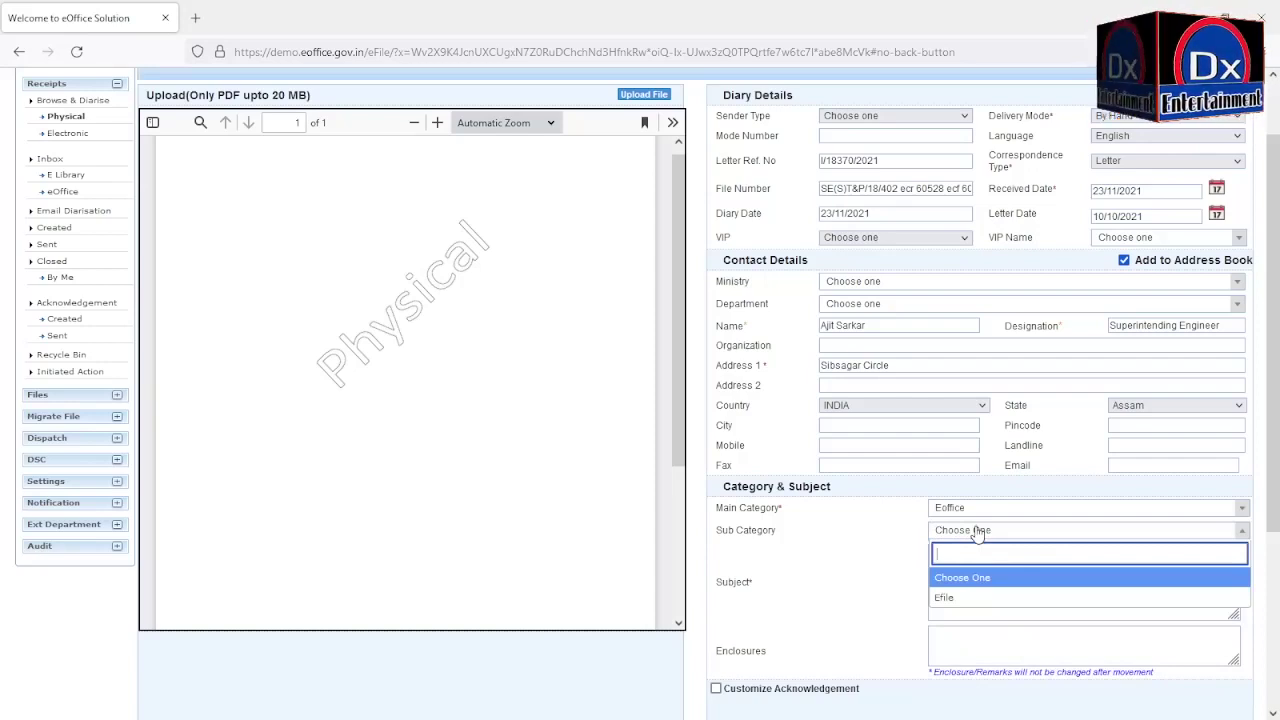
{"action": "left_click", "coordinate": [977, 533]}
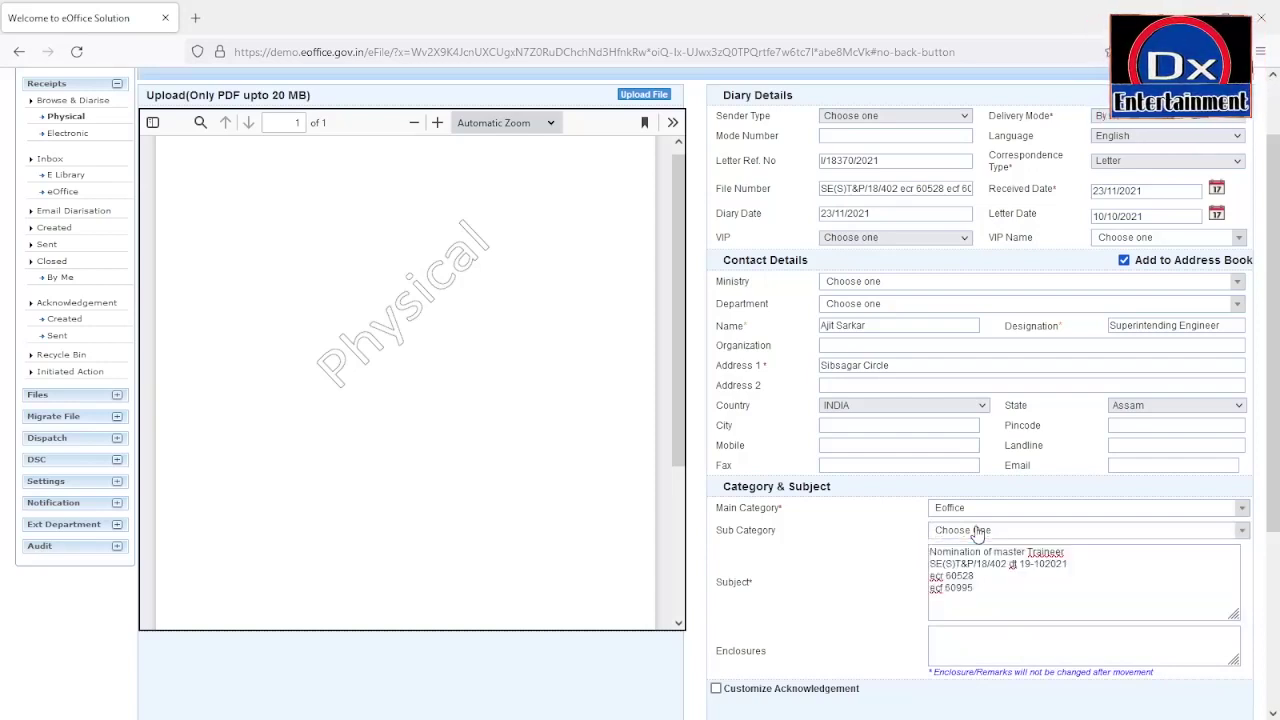
{"action": "left_click", "coordinate": [977, 533]}
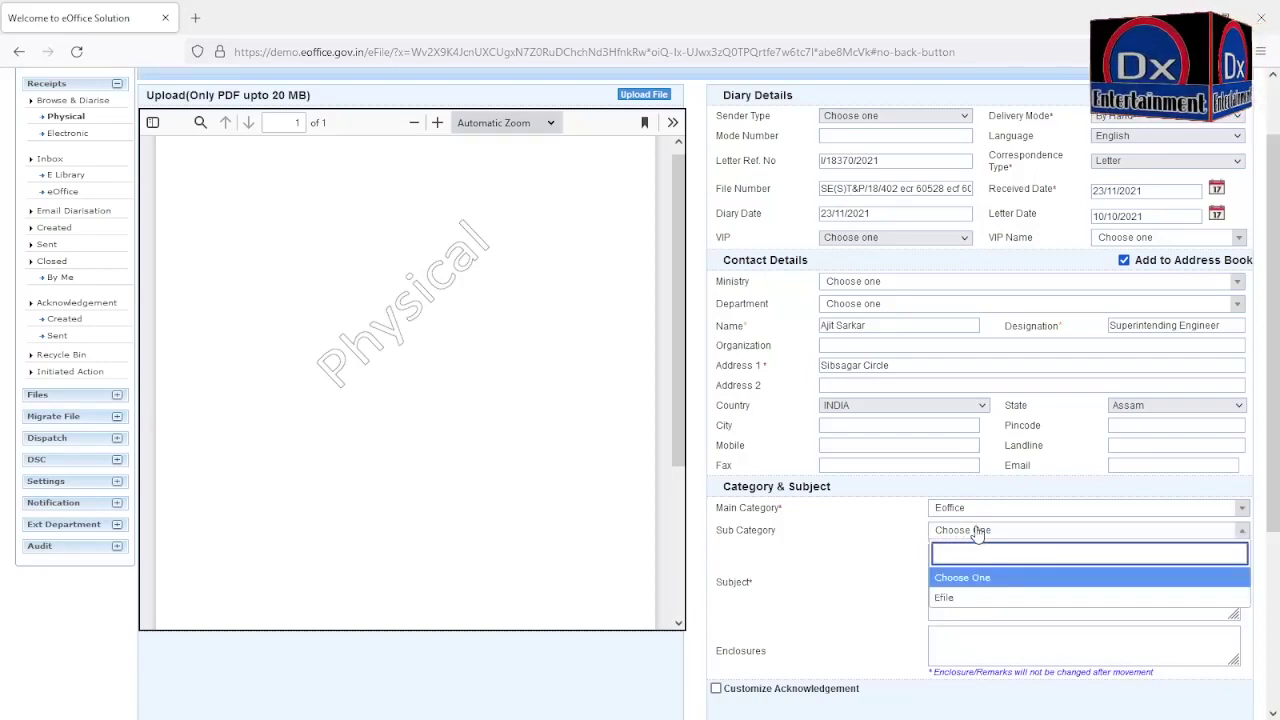
{"action": "left_click", "coordinate": [945, 598]}
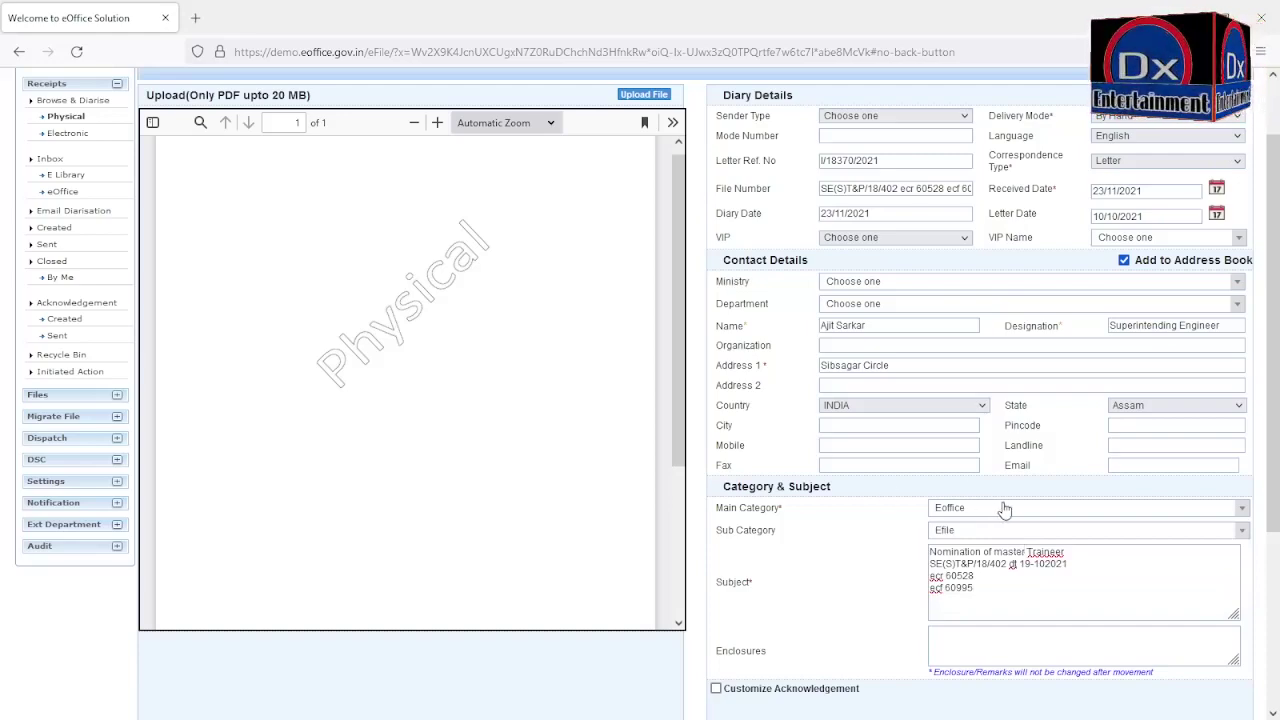
Step: Upload the File Pendency Report PDF and scroll down to the Generate buttons
{"action": "scroll", "coordinate": [1014, 590], "scroll_direction": "down", "scroll_amount": 3}
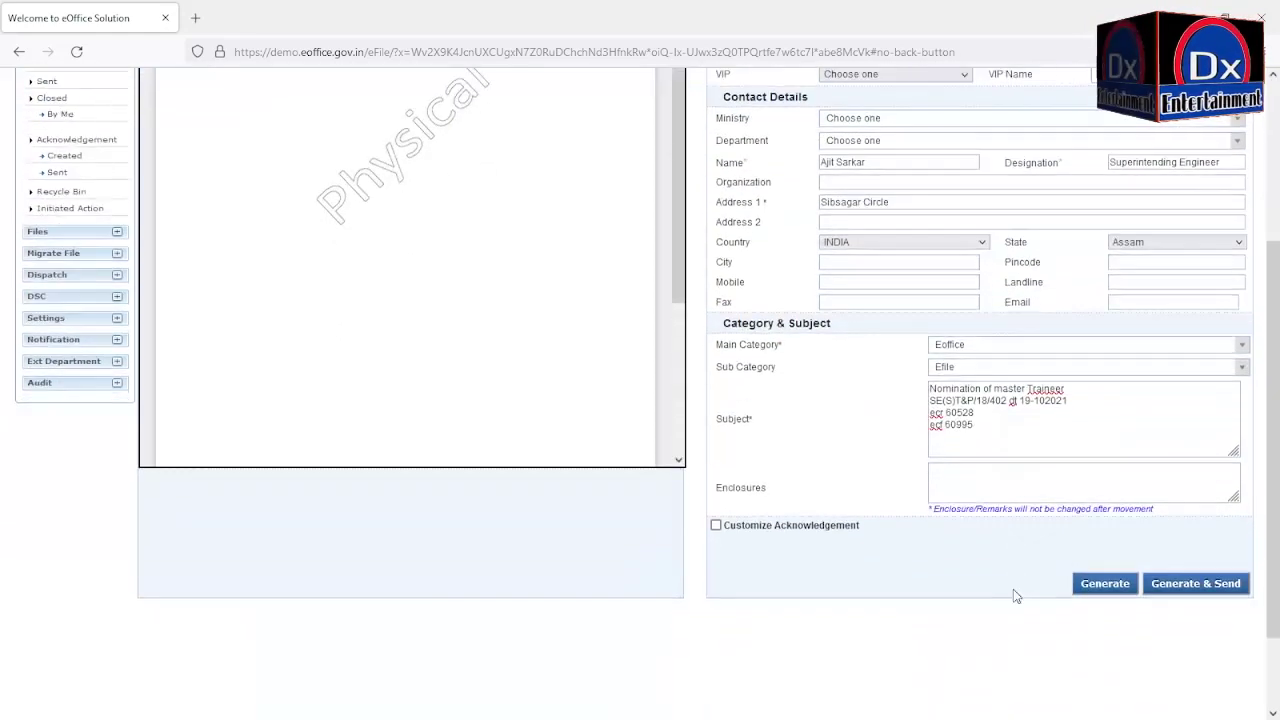
{"action": "scroll", "coordinate": [1010, 594], "scroll_direction": "up", "scroll_amount": 5}
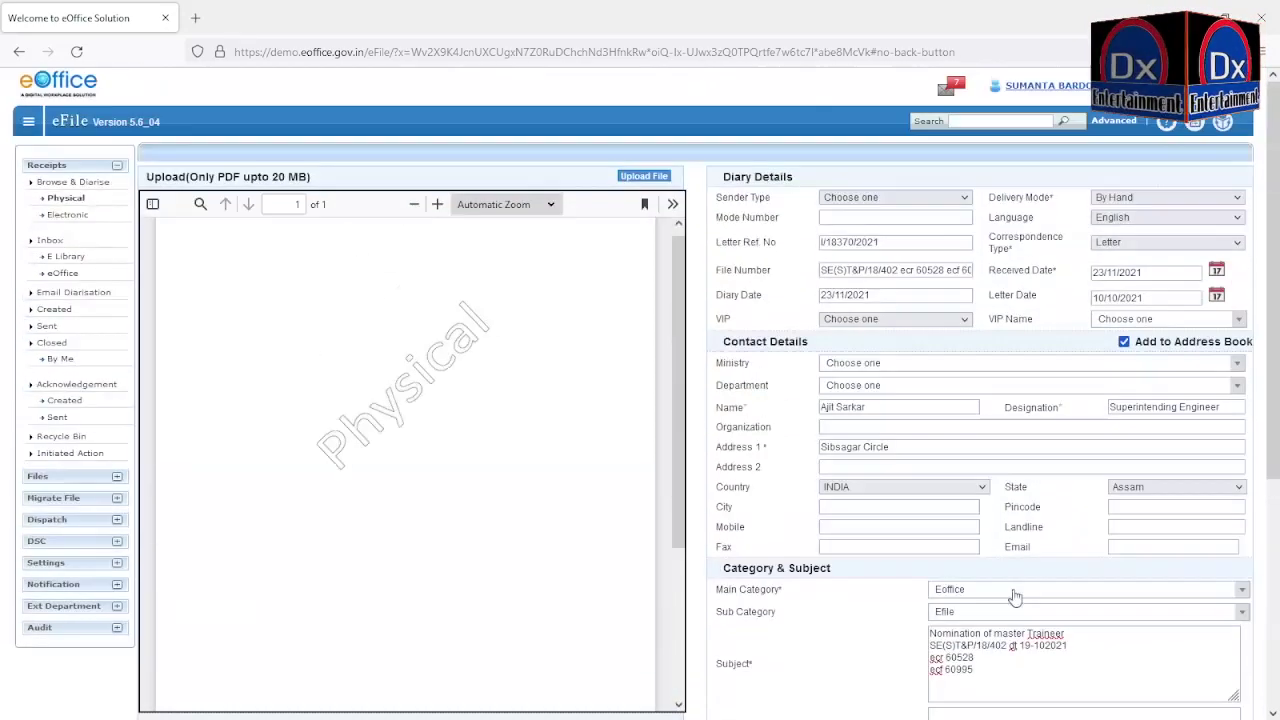
{"action": "left_click", "coordinate": [645, 180]}
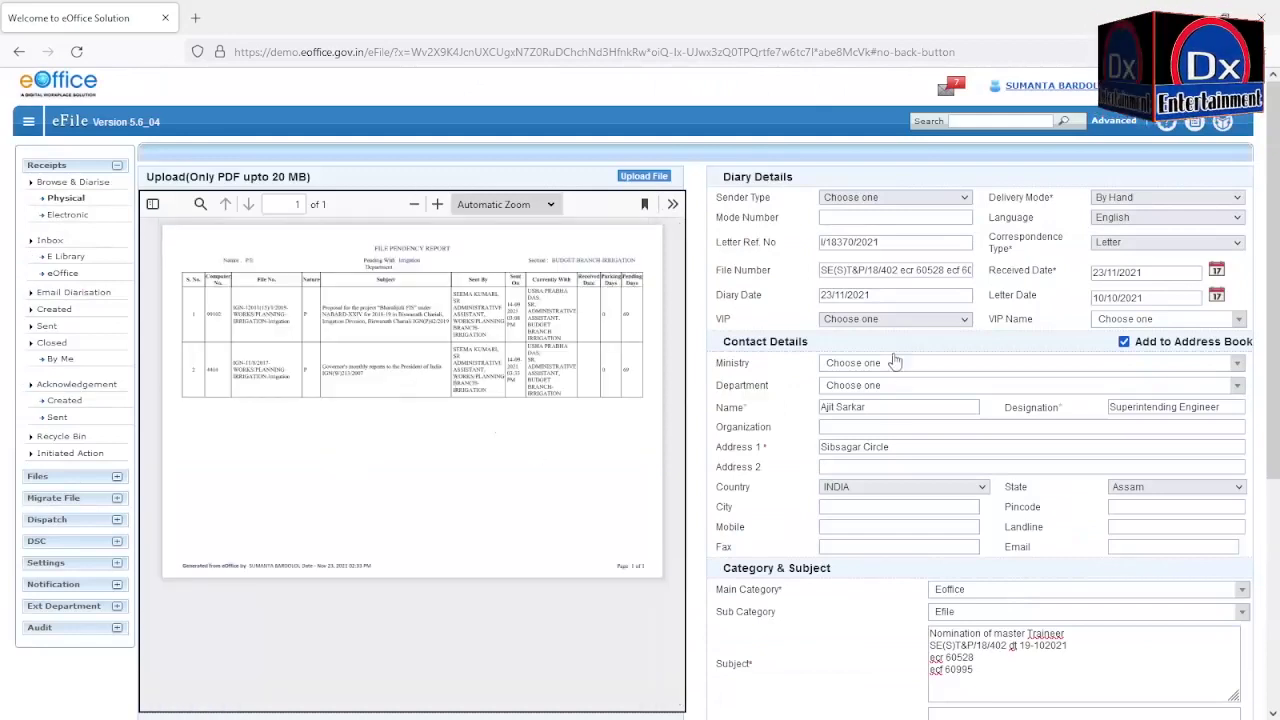
{"action": "scroll", "coordinate": [928, 527], "scroll_direction": "down", "scroll_amount": 3}
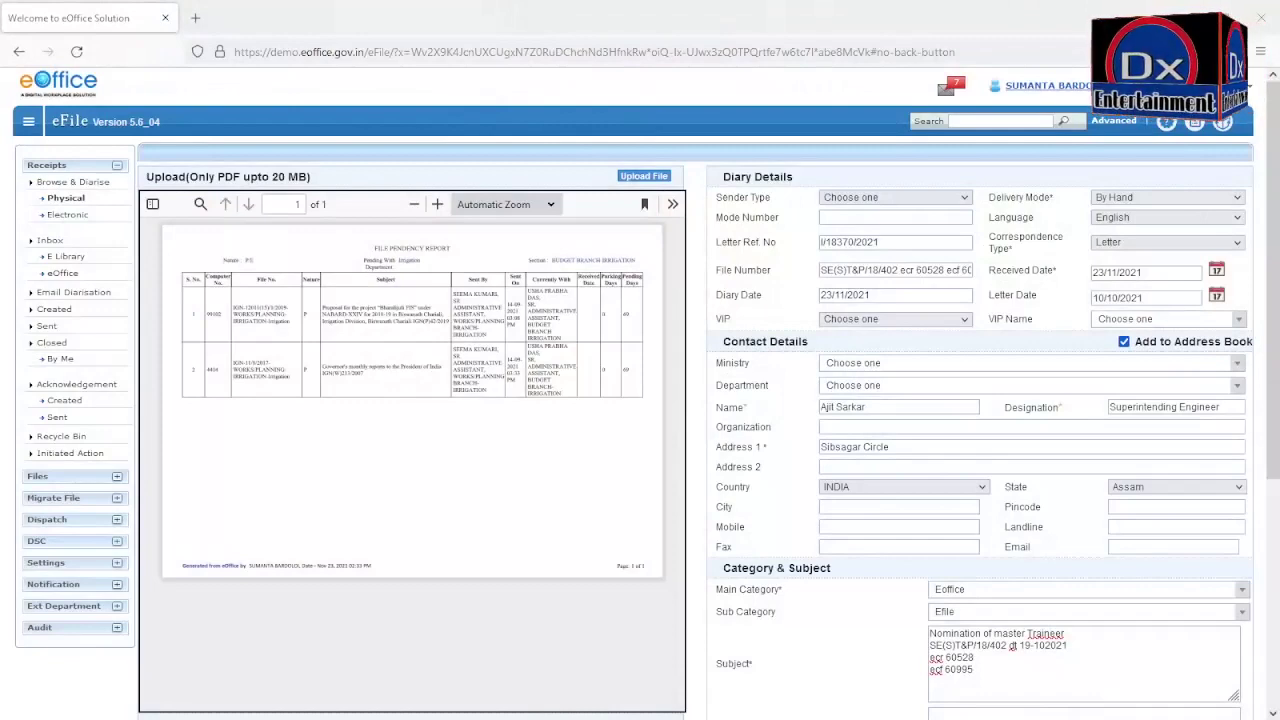
{"action": "scroll", "coordinate": [640, 400], "scroll_direction": "down", "scroll_amount": 5}
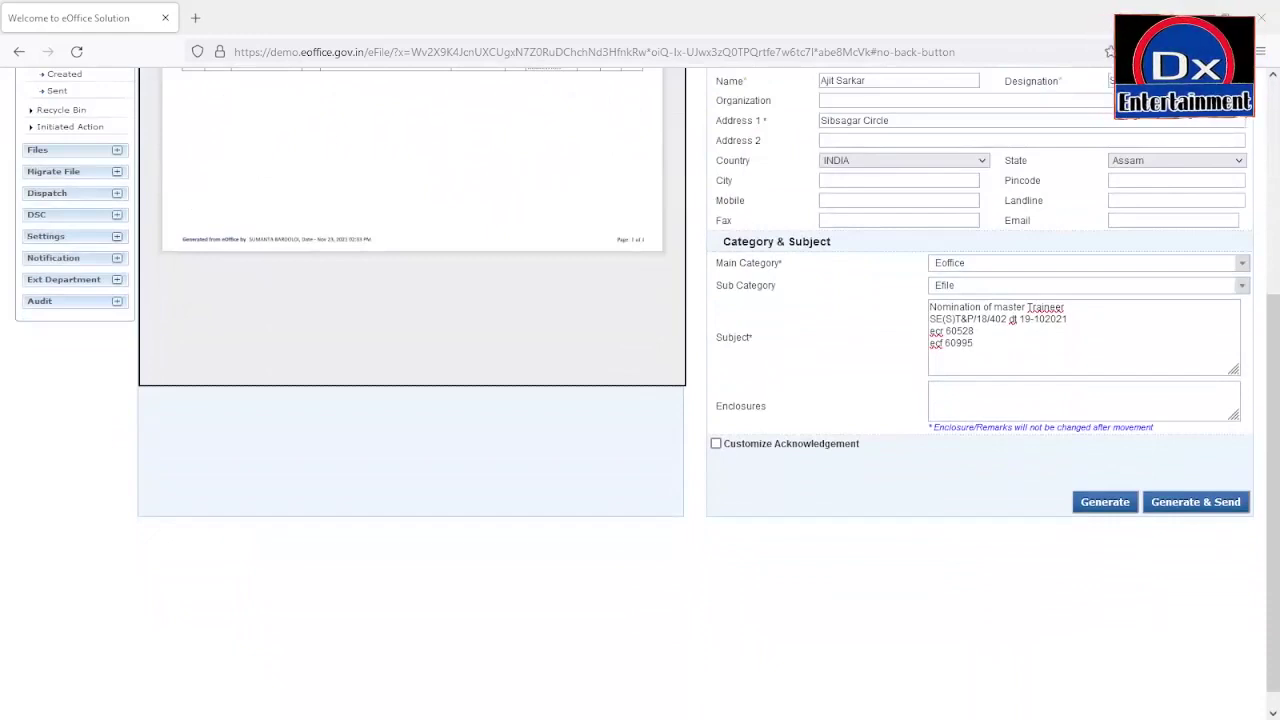
Step: Generate the diarised receipt and bring up its Receipt Details page
{"action": "left_click", "coordinate": [1104, 502]}
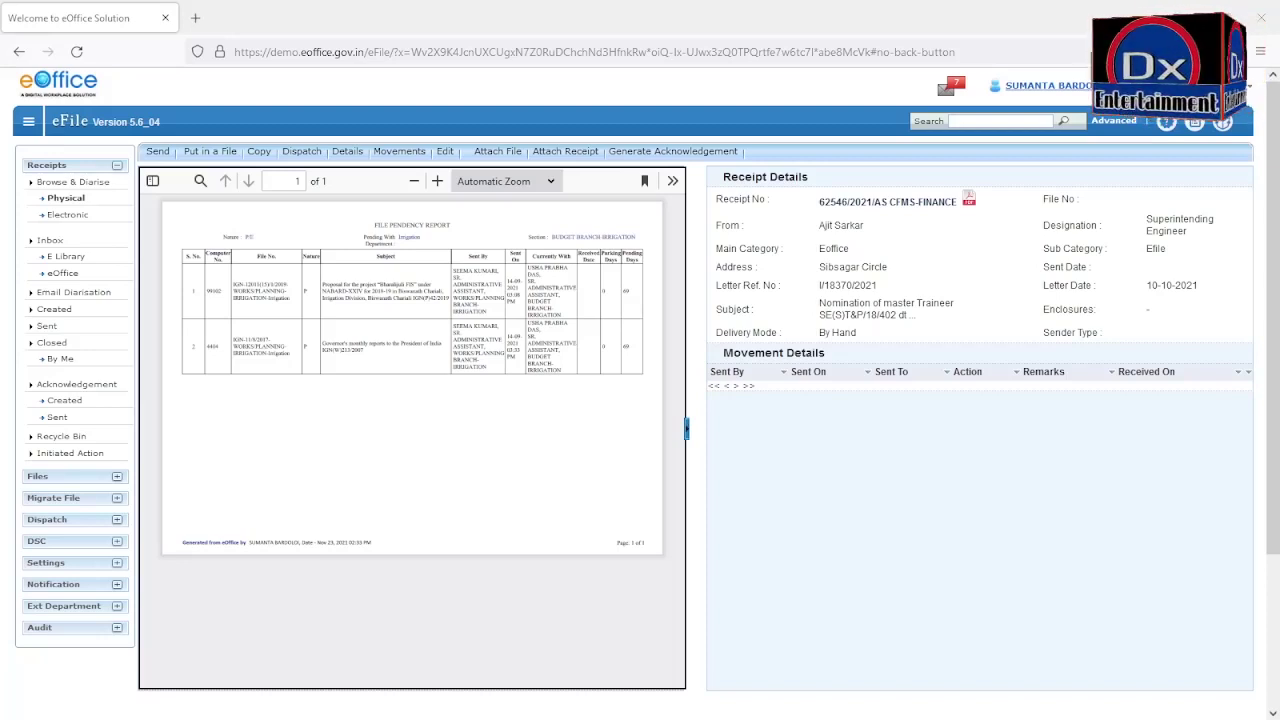
Step: List the created receipts, showing 'Nomination of master Trainner' from 23/11/21 04:46 PM
{"action": "left_click", "coordinate": [45, 168]}
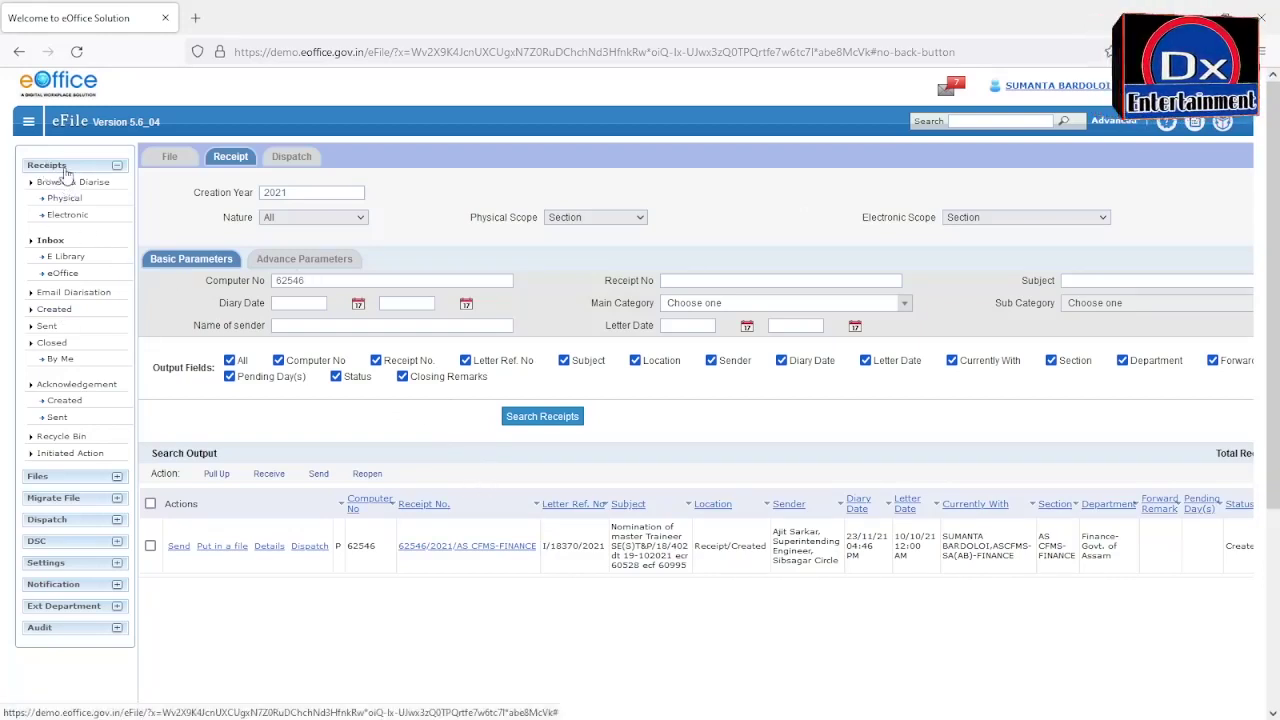
{"action": "left_click", "coordinate": [64, 314]}
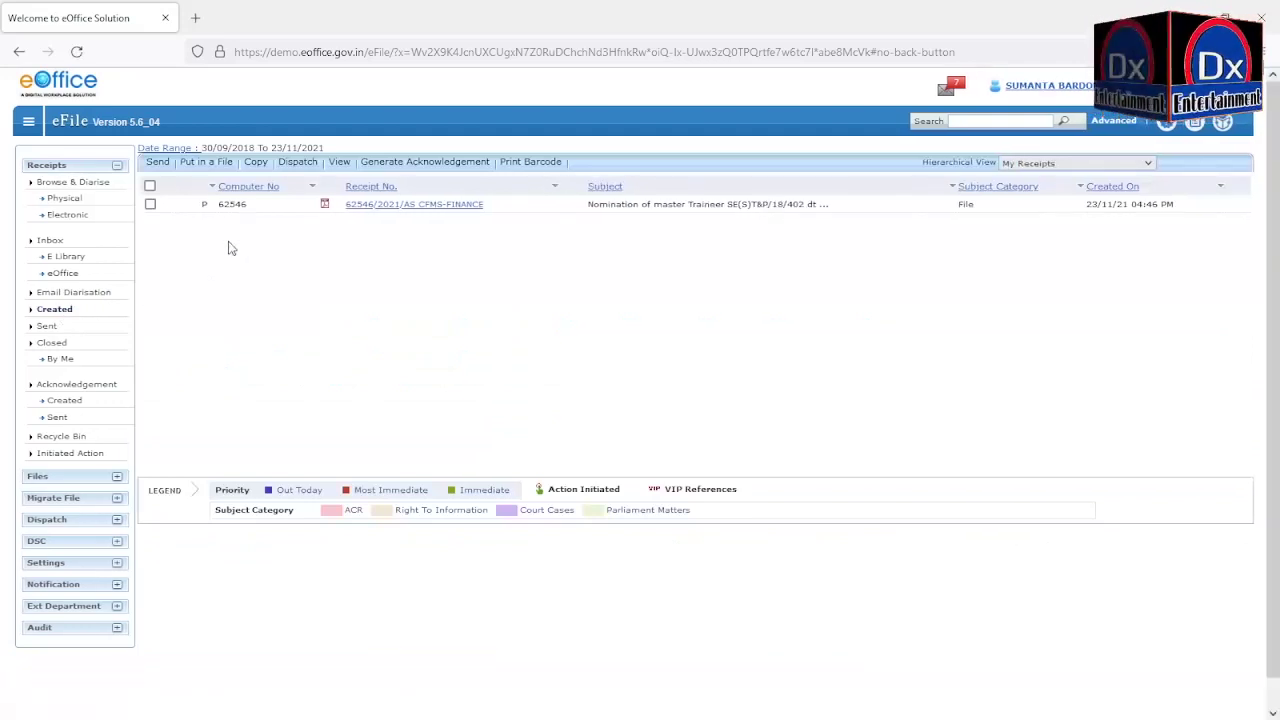
Step: Tick receipt 62546 in the Created receipts list
{"action": "left_click", "coordinate": [50, 241]}
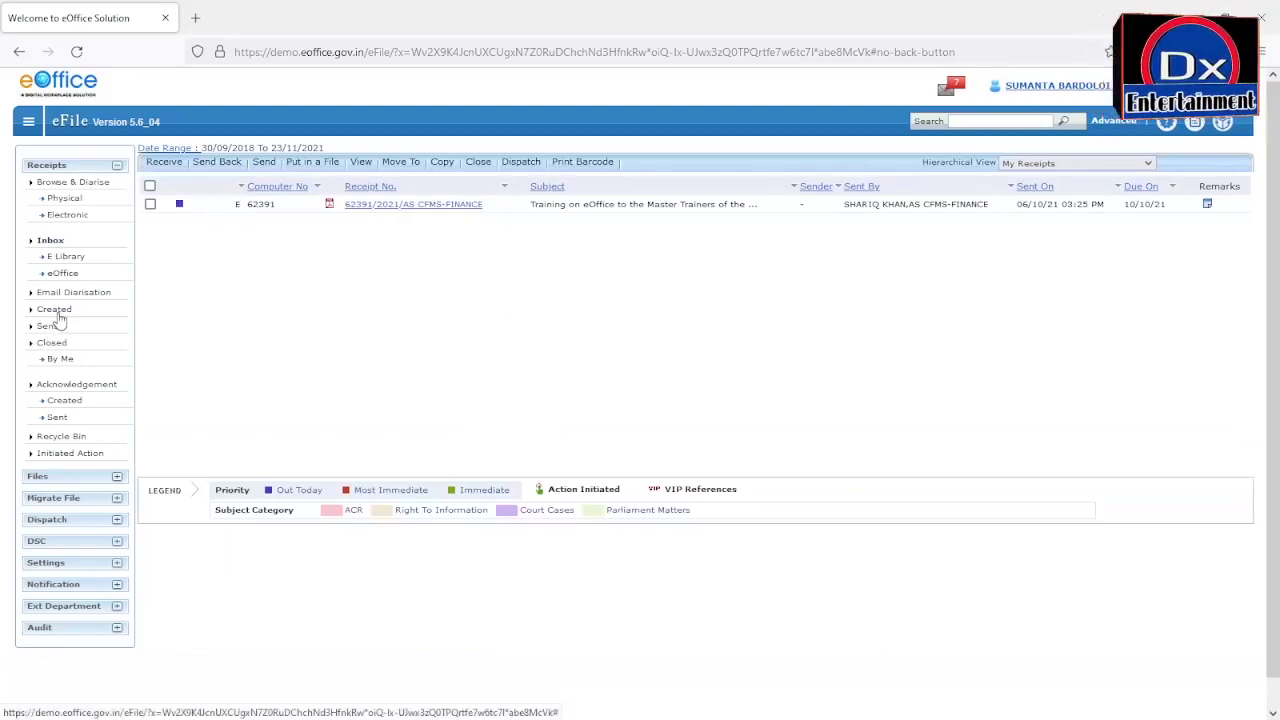
{"action": "left_click", "coordinate": [57, 315]}
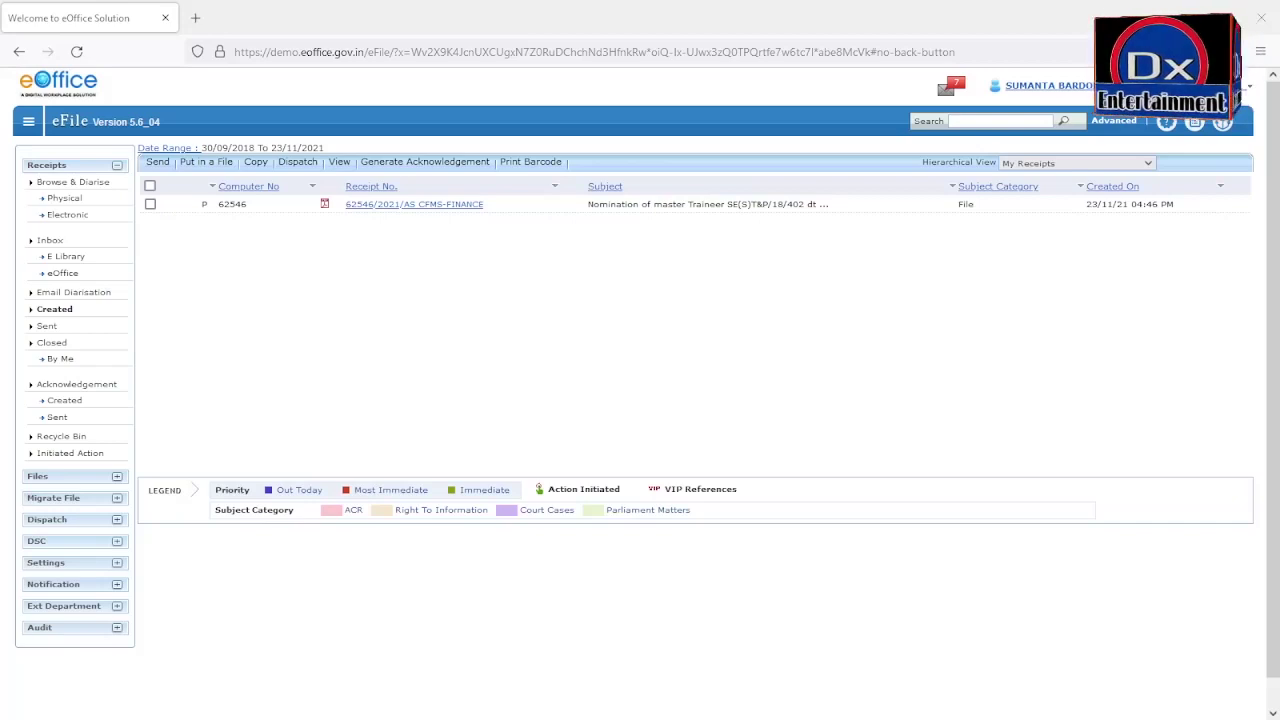
{"action": "left_click", "coordinate": [150, 204]}
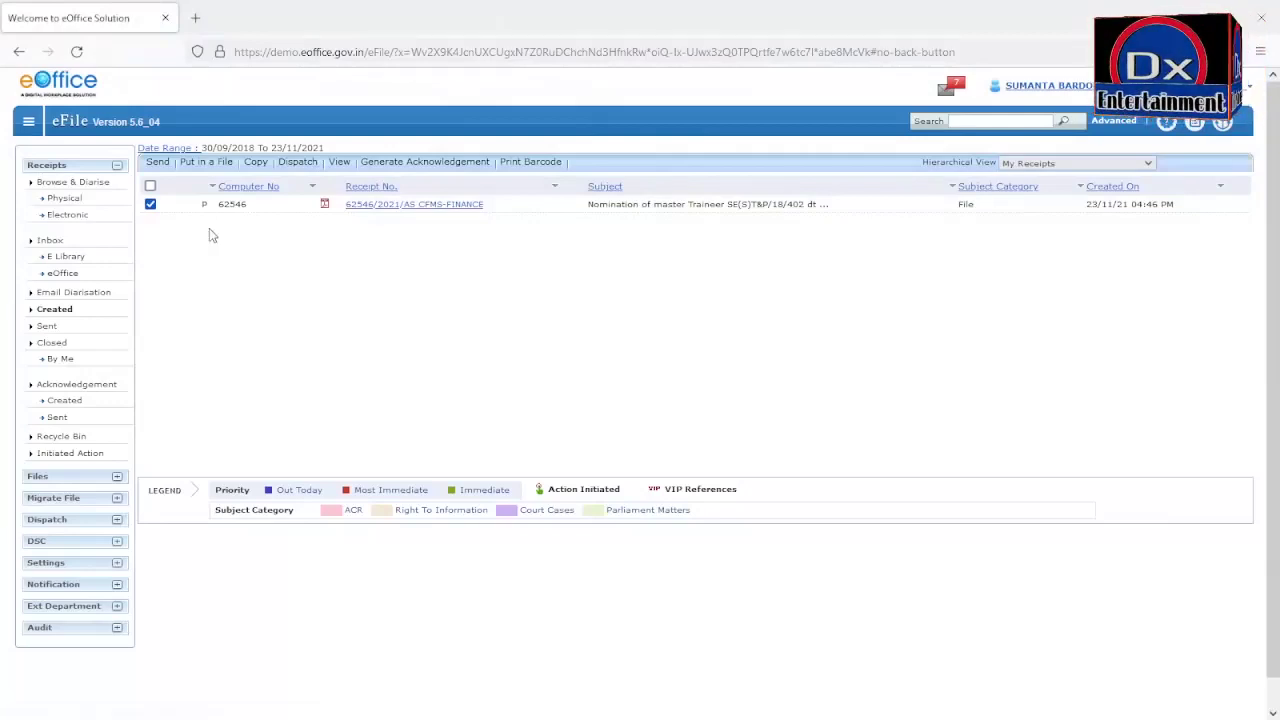
Step: Put the selected receipt into a newly created Non SFS electronic file
{"action": "left_click", "coordinate": [222, 170]}
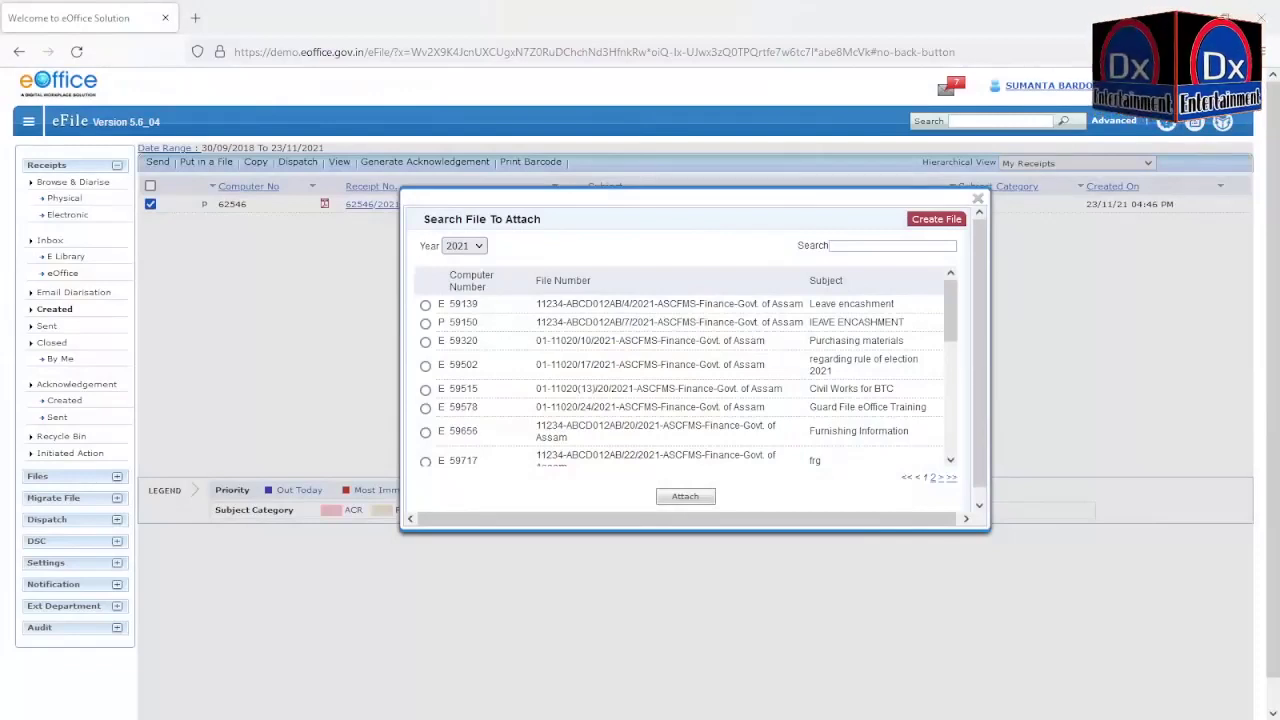
{"action": "mouse_move", "coordinate": [930, 220]}
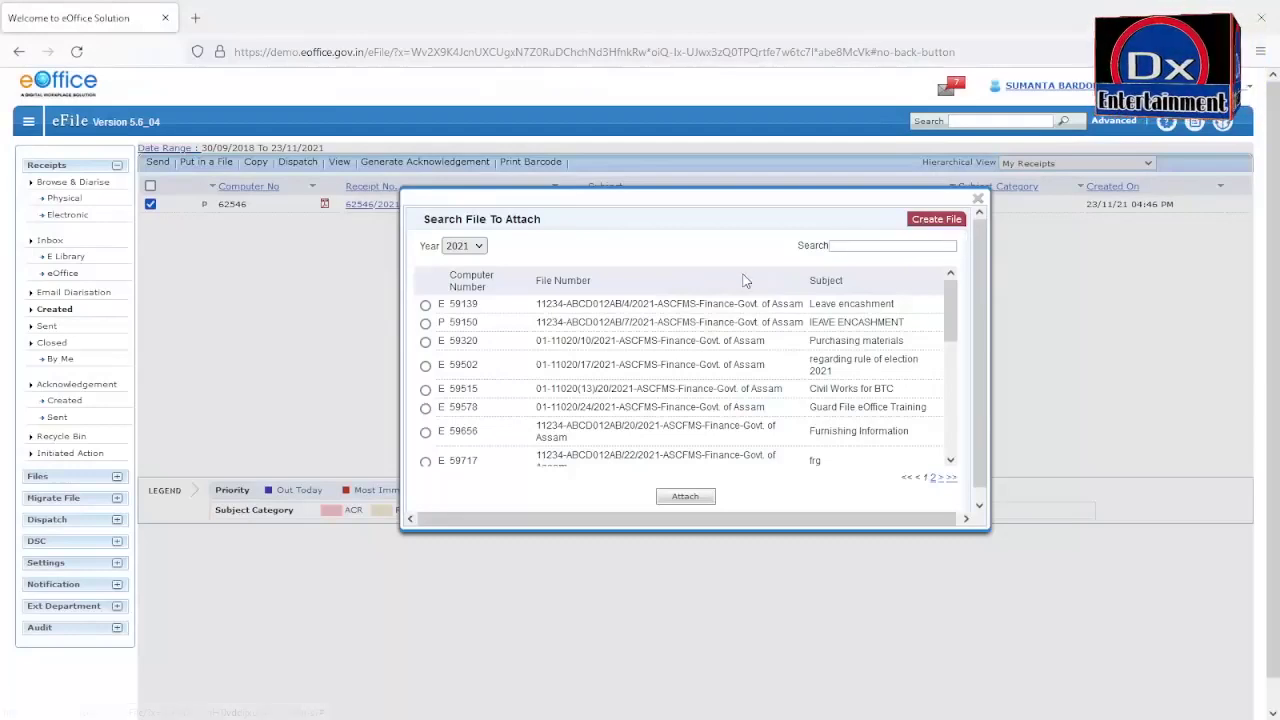
{"action": "mouse_move", "coordinate": [912, 230]}
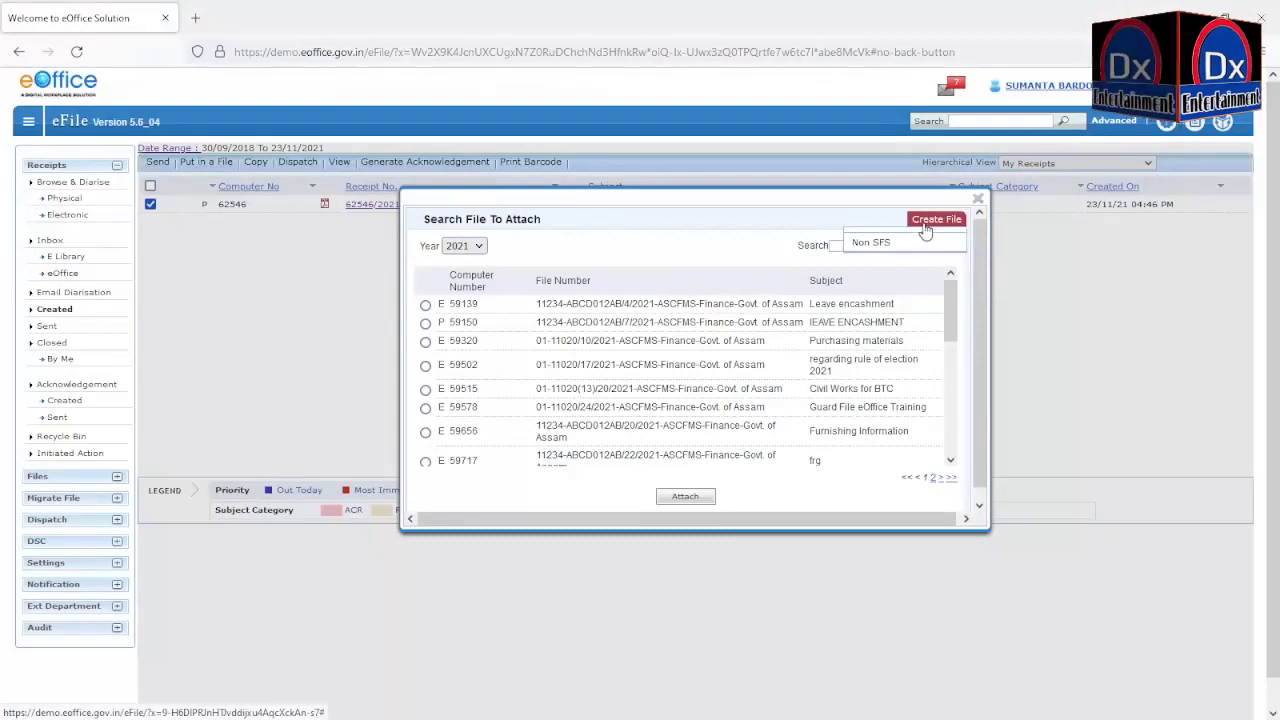
{"action": "left_click", "coordinate": [877, 250]}
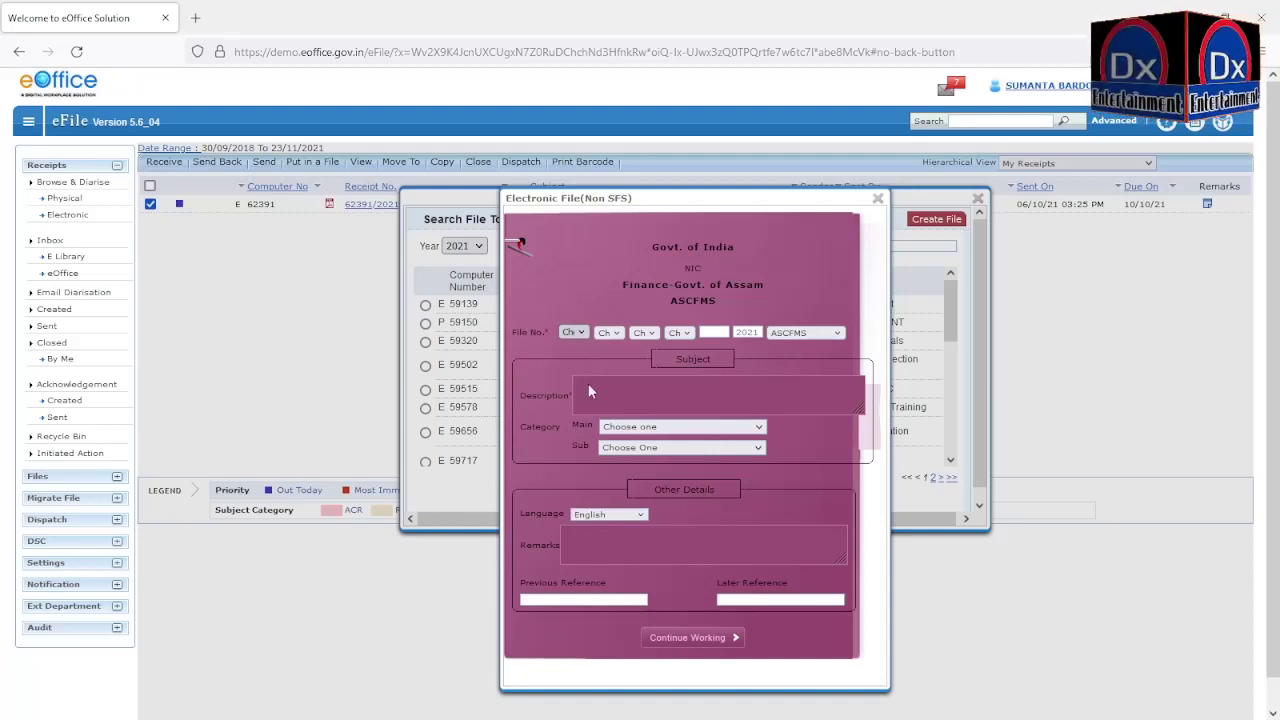
Step: Set the new file number parts to 01, 11 and 20
{"action": "key", "text": "Down"}
{"action": "key", "text": "Tab"}
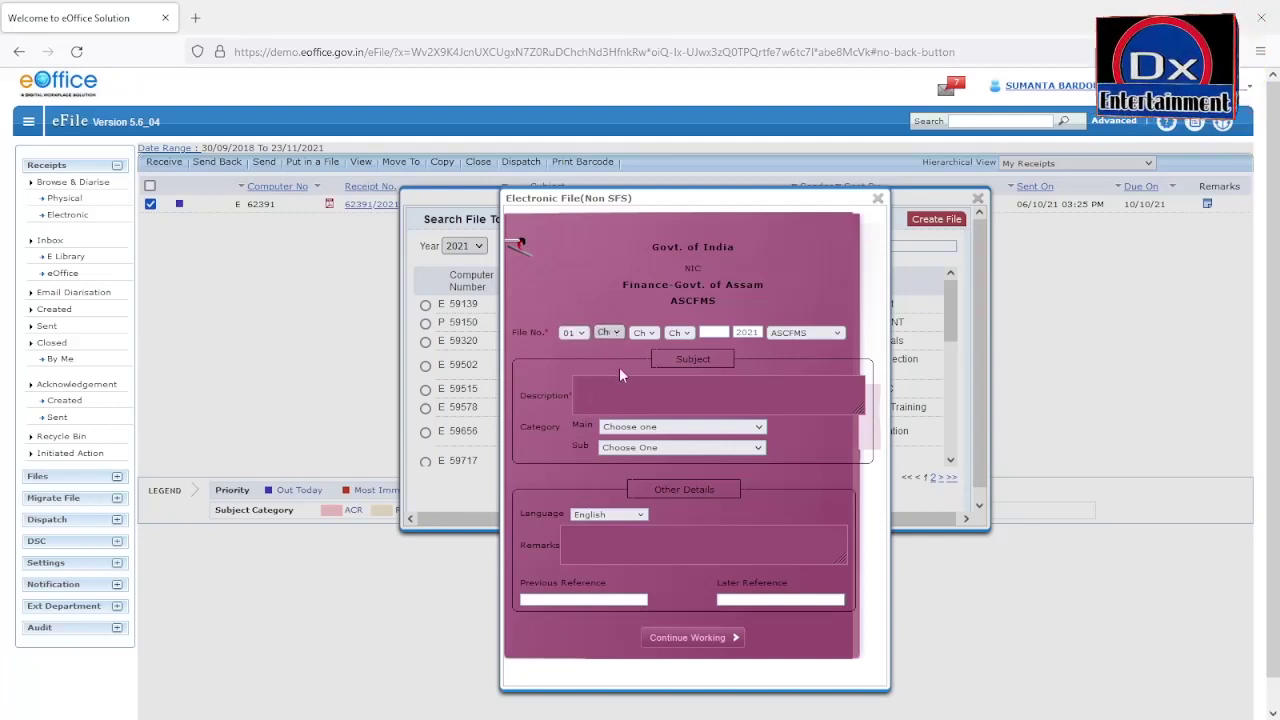
{"action": "key", "text": "1"}
{"action": "key", "text": "1"}
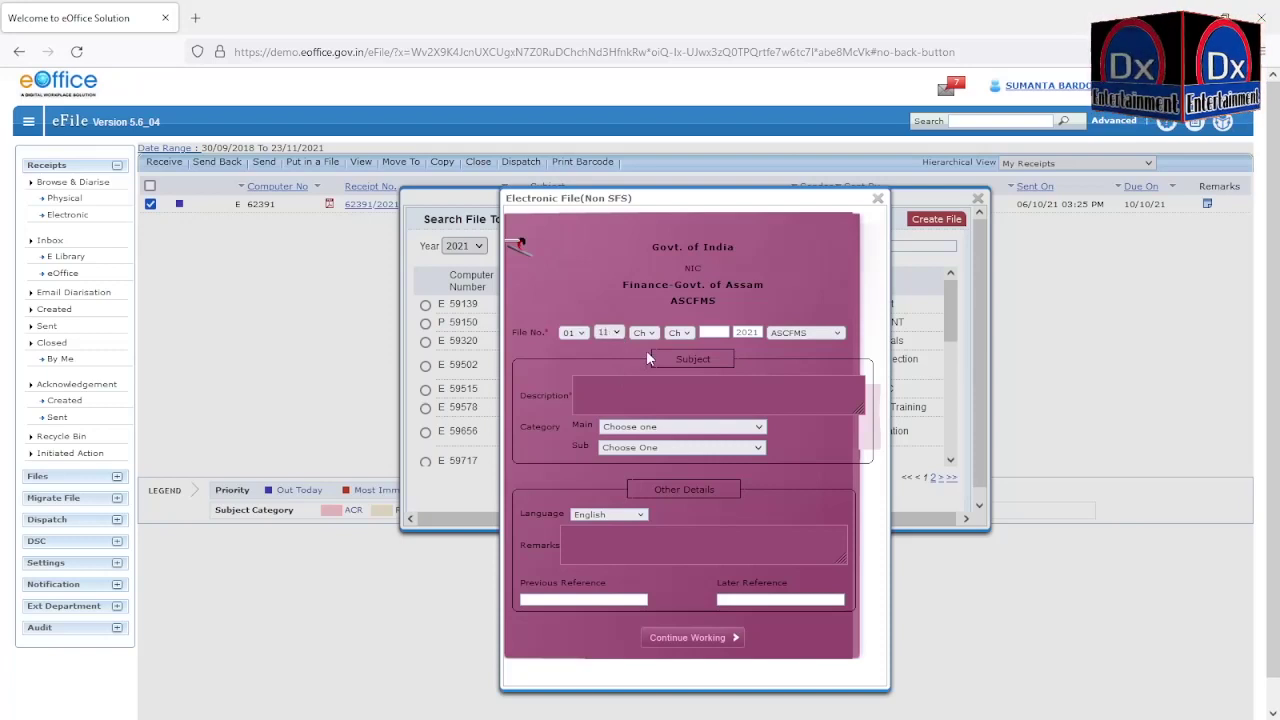
{"action": "key", "text": "Tab"}
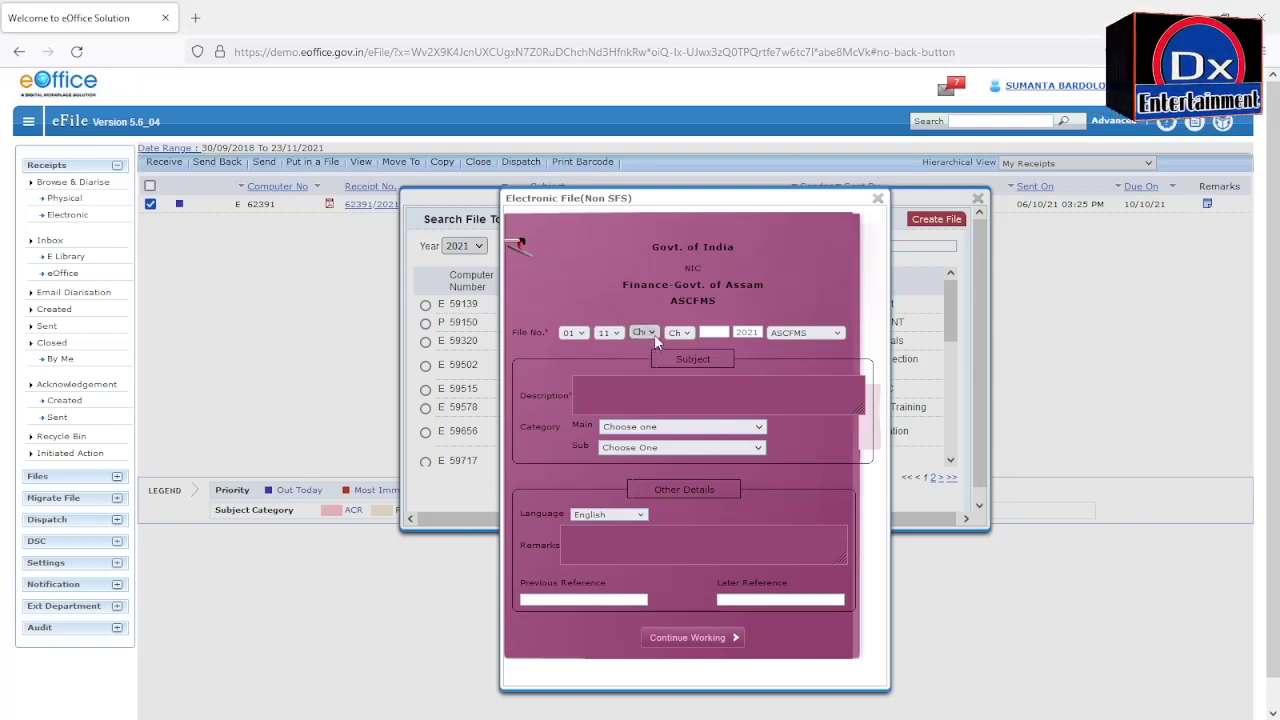
{"action": "key", "text": "2"}
{"action": "key", "text": "0"}
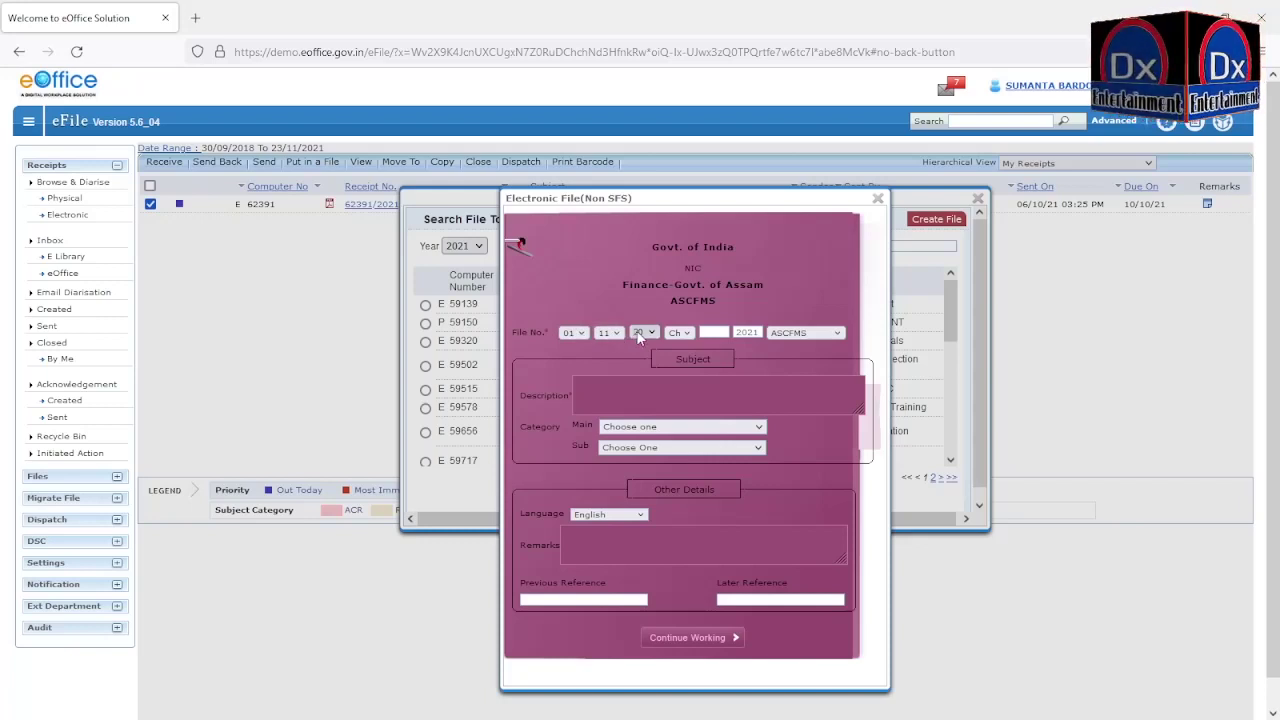
Step: Describe the file as 'eoffice file CE(I)204/Pt-1/2/2020-21' using the suggested subject
{"action": "left_click", "coordinate": [583, 390]}
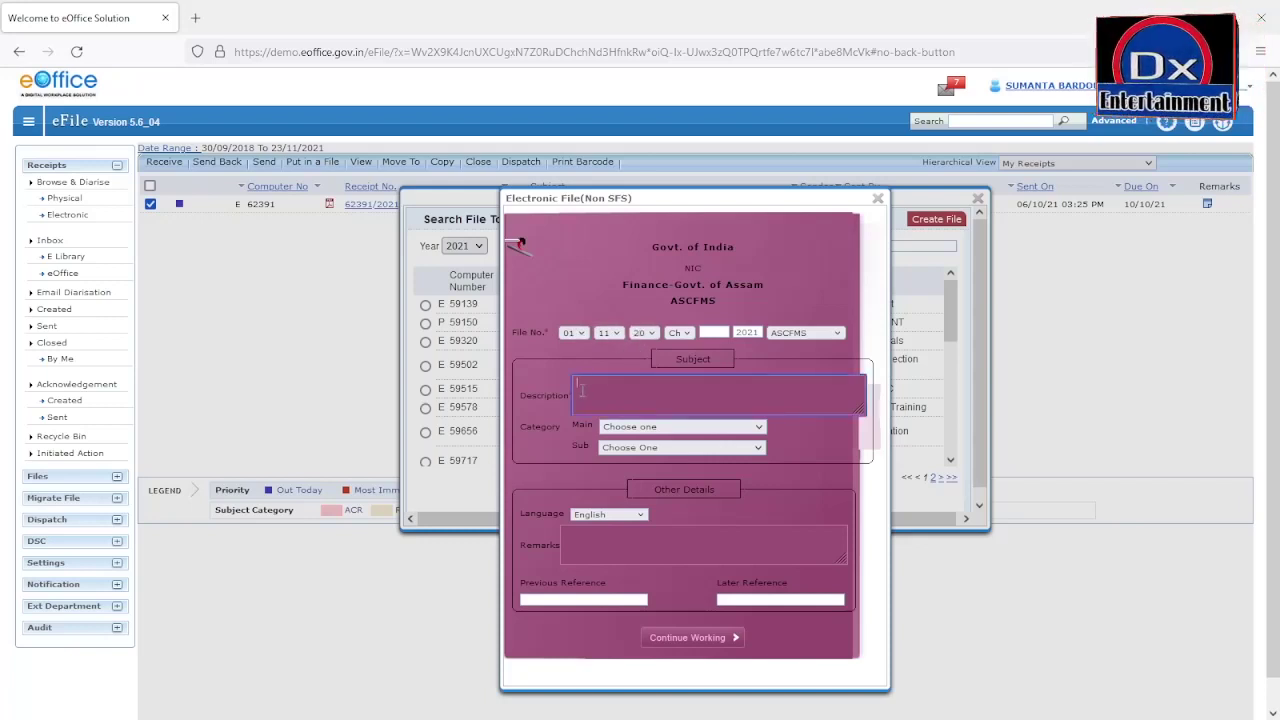
{"action": "type", "text": "eoffice"}
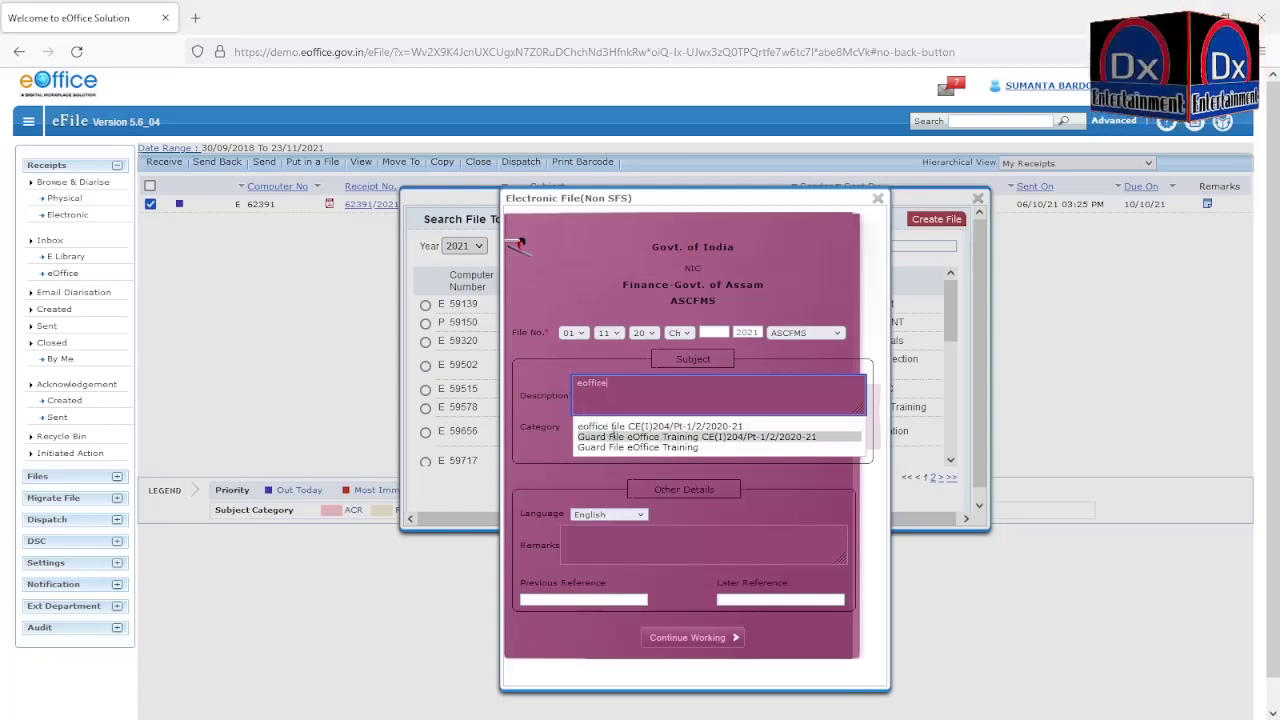
{"action": "left_click", "coordinate": [614, 427]}
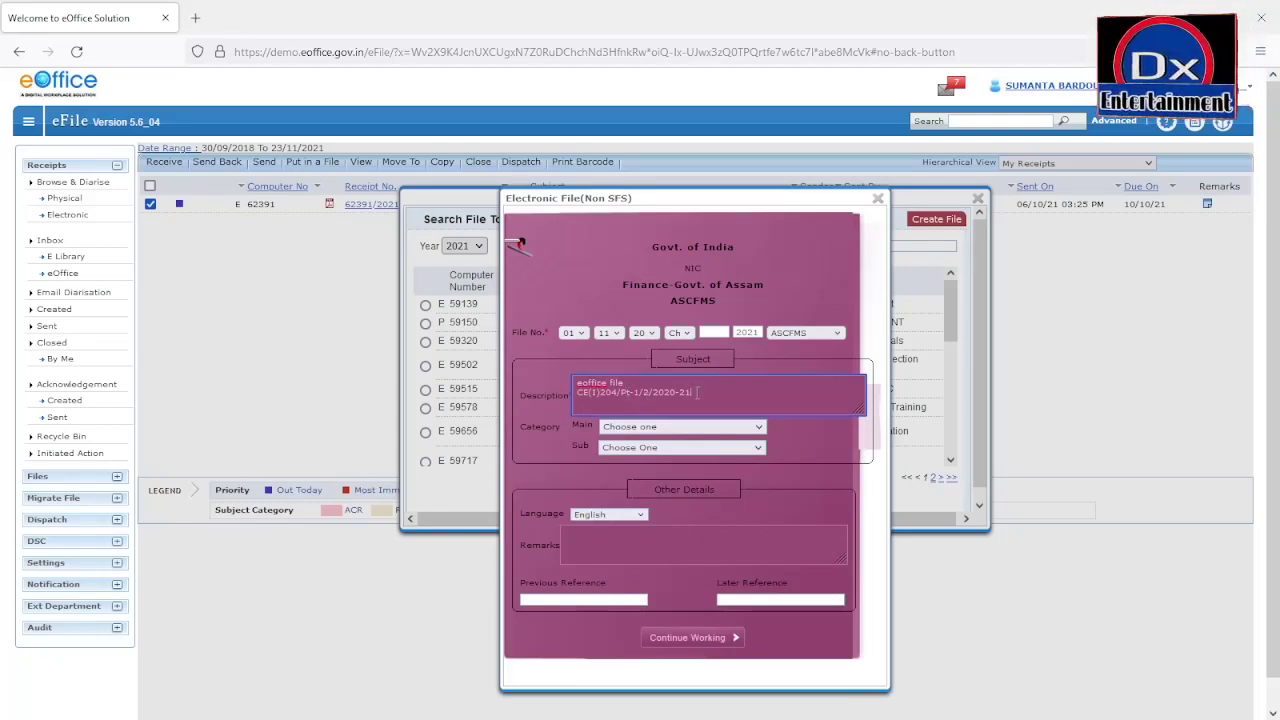
{"action": "left_click_drag", "start_coordinate": [690, 392], "coordinate": [545, 396]}
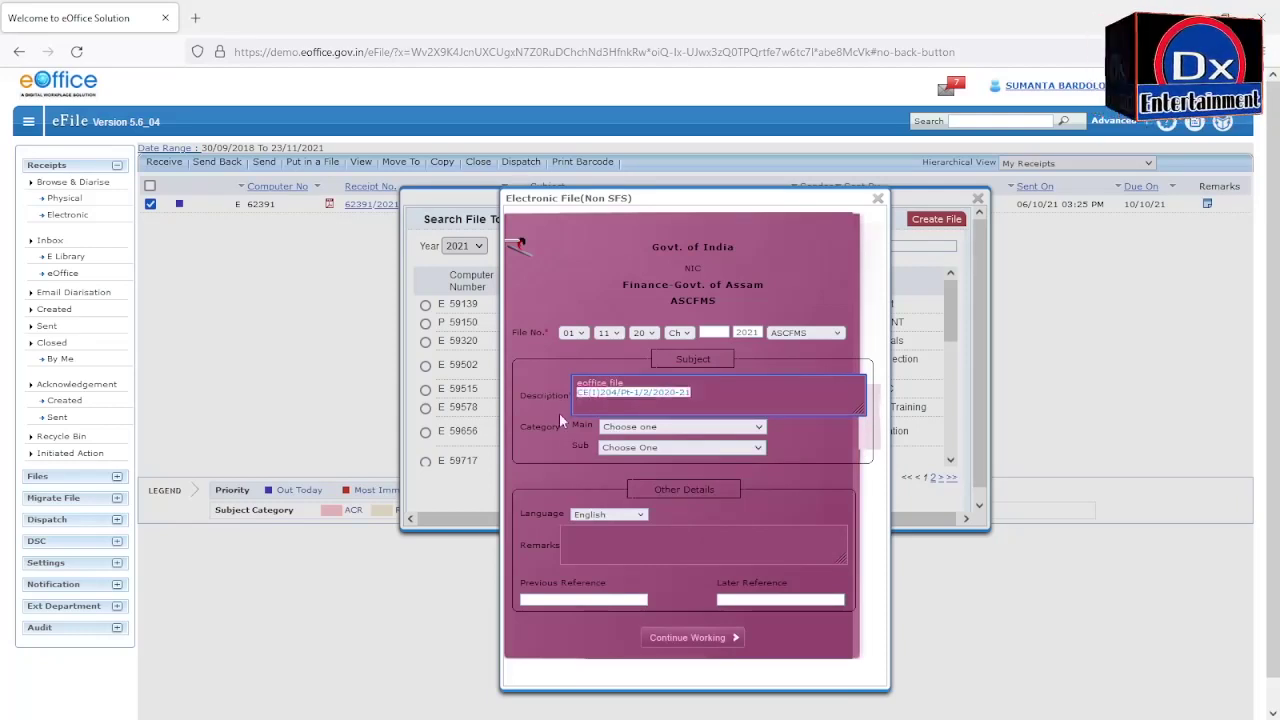
Step: Copy CE(I)204/Pt-1/2/2020-21 from the description into the Previous Reference field
{"action": "left_click", "coordinate": [608, 392]}
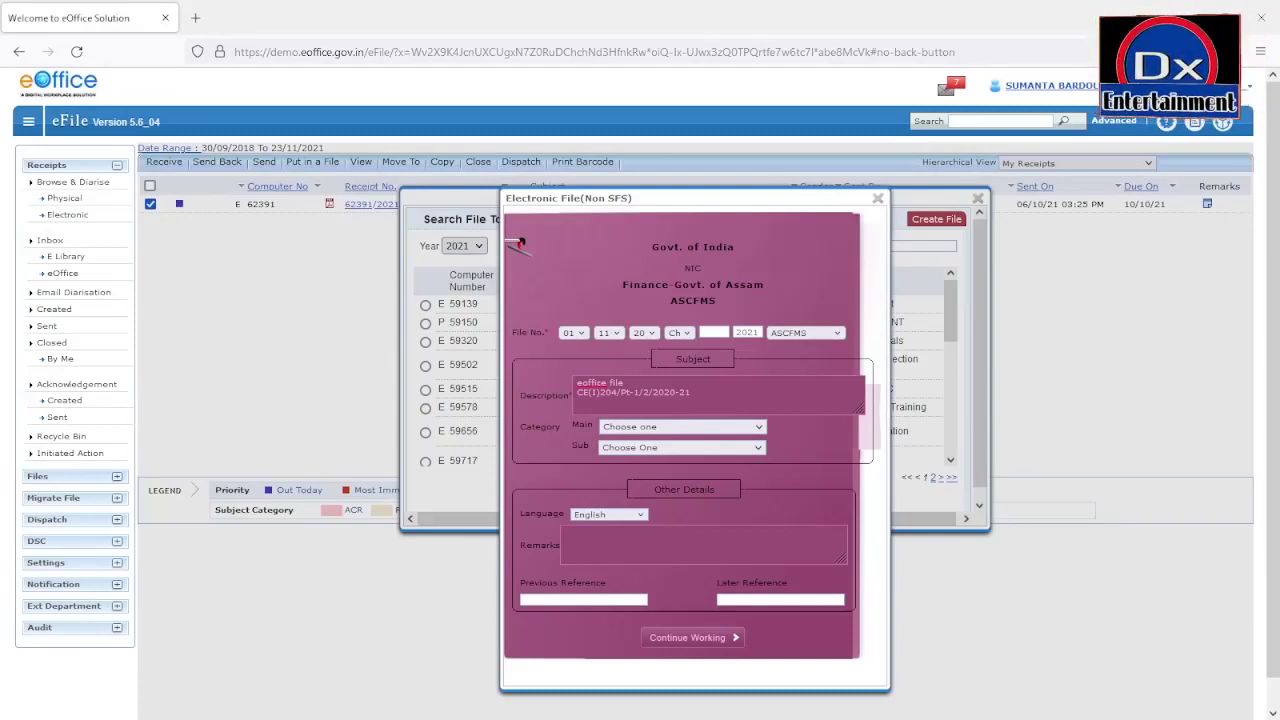
{"action": "left_click_drag", "start_coordinate": [692, 393], "coordinate": [562, 396]}
{"action": "key", "text": "ctrl+c"}
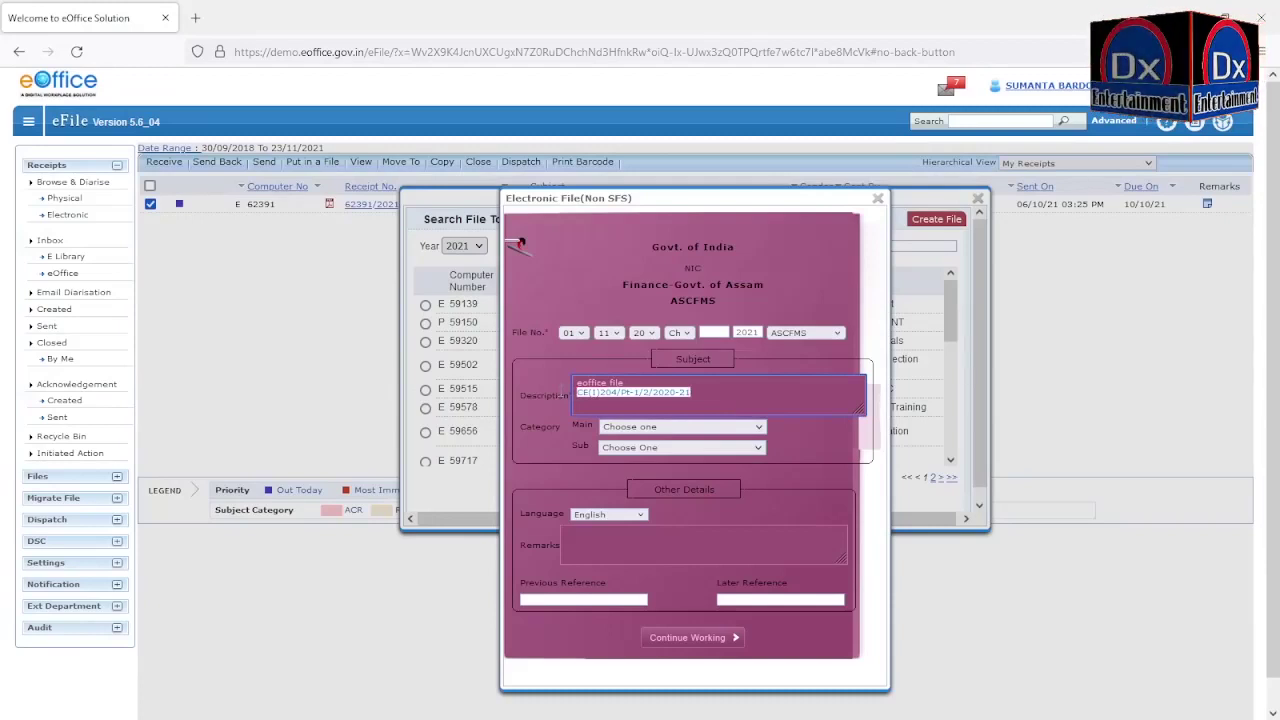
{"action": "left_click", "coordinate": [533, 601]}
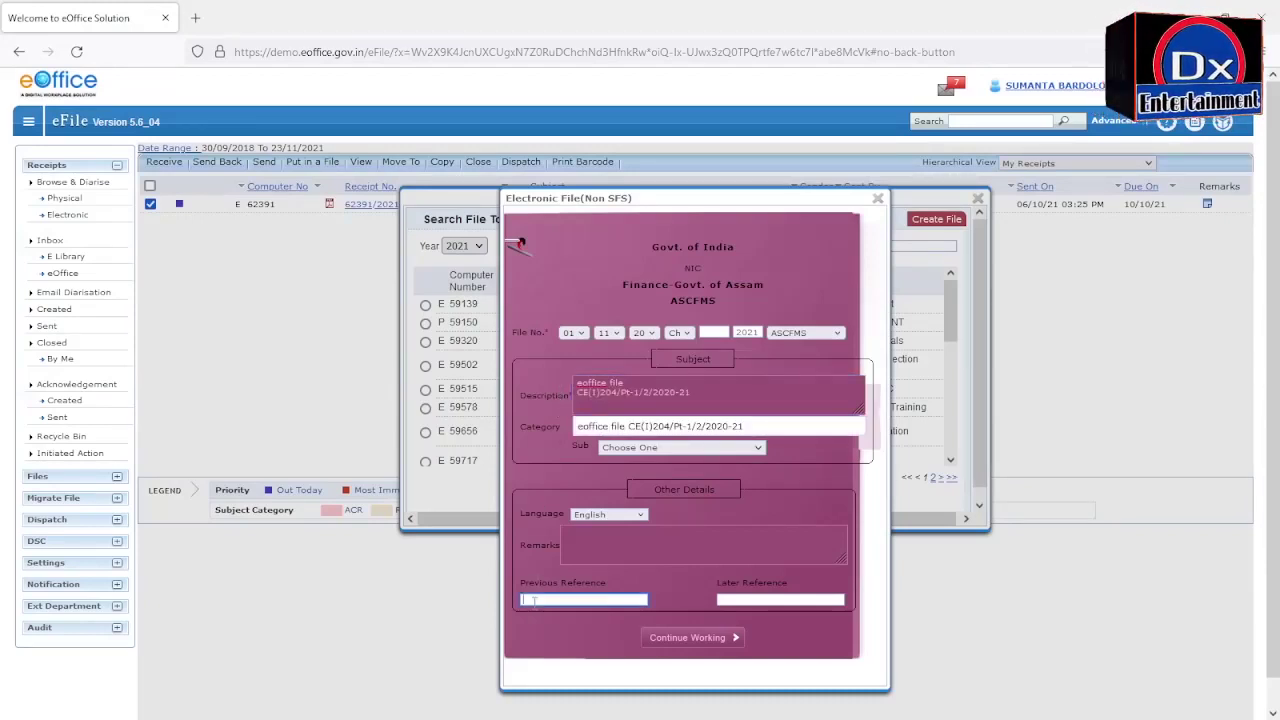
{"action": "key", "text": "ctrl+v"}
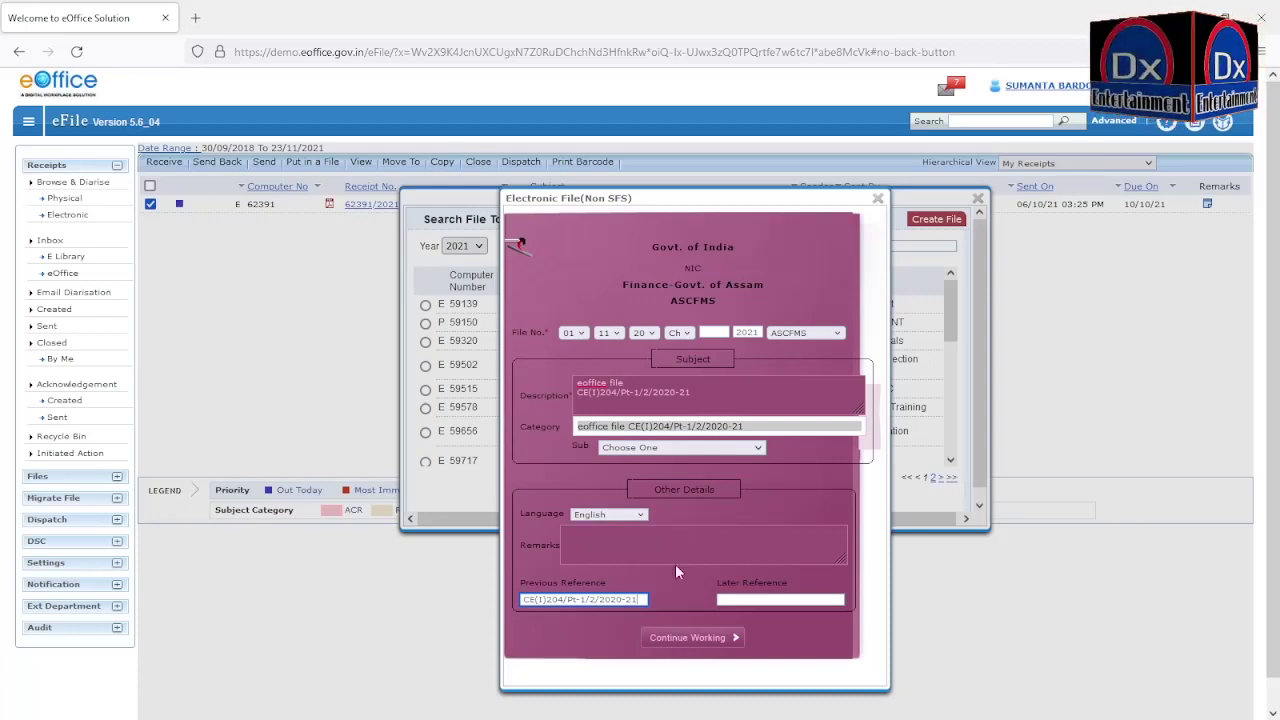
Step: Create file 01-11020/102/2021-ASCFMS-Finance-Govt. of Assam with the receipt inserted, confirming the alert
{"action": "left_click", "coordinate": [688, 641]}
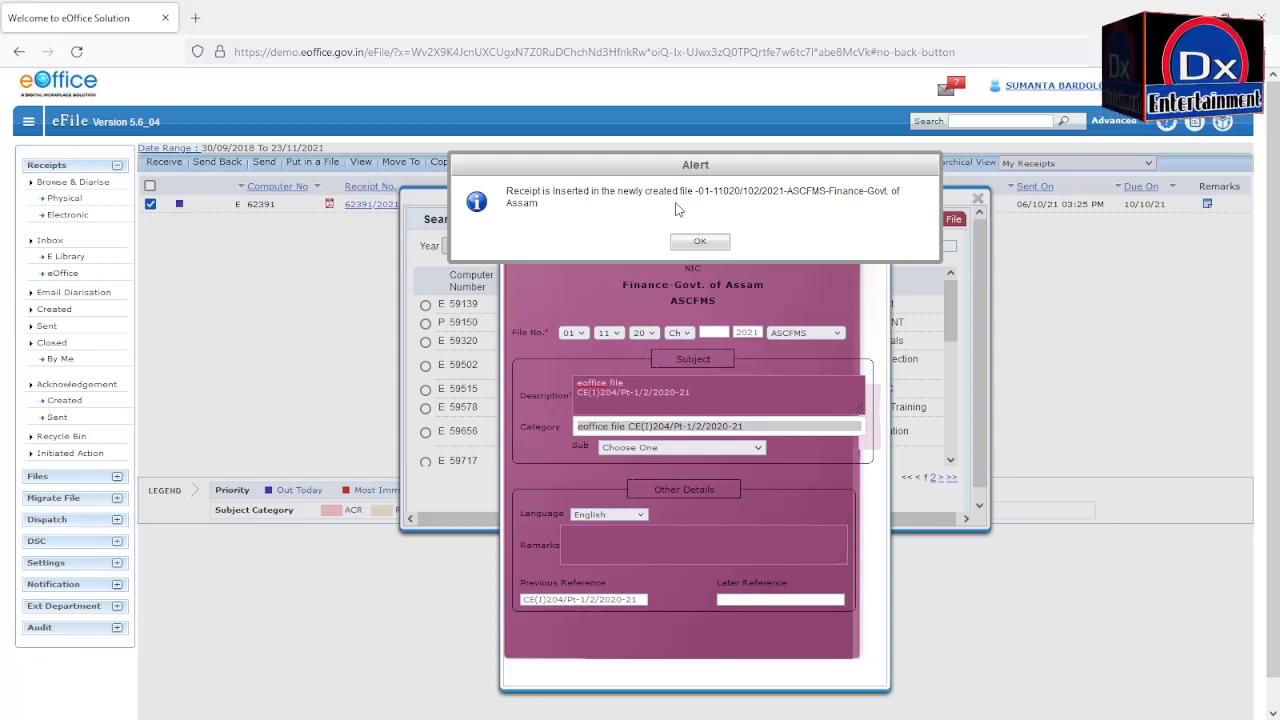
{"action": "left_click", "coordinate": [700, 241]}
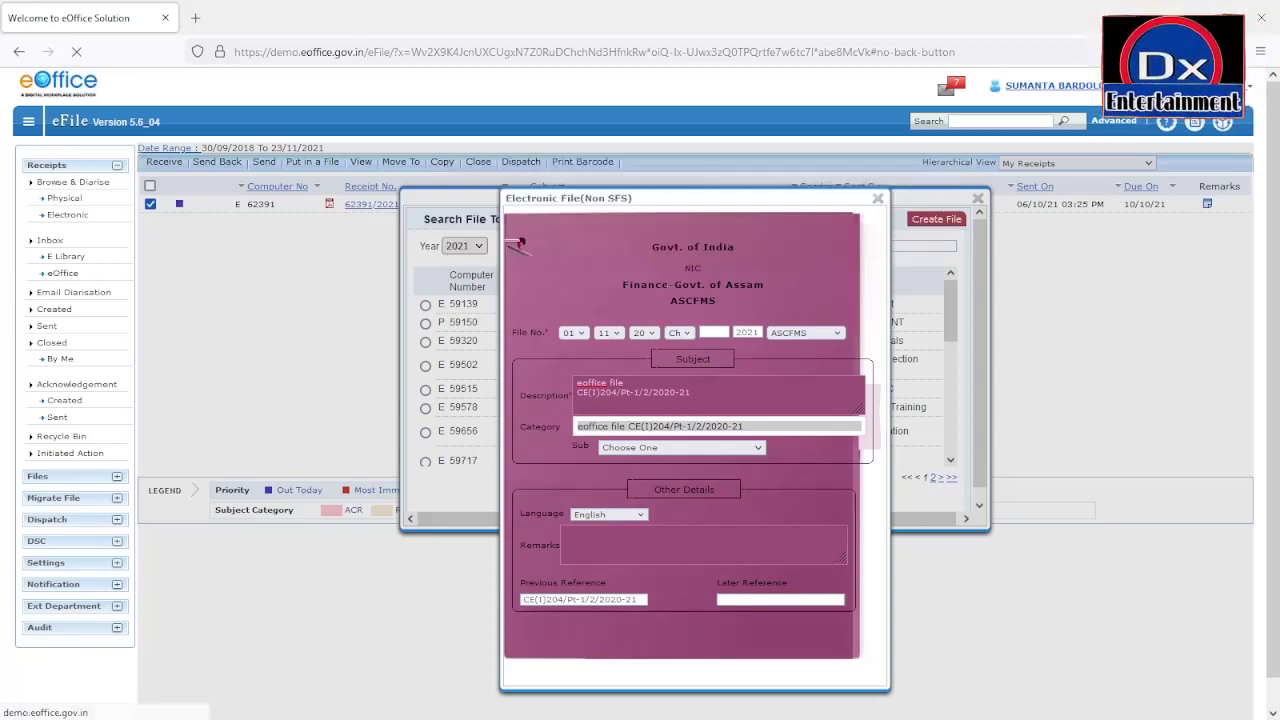
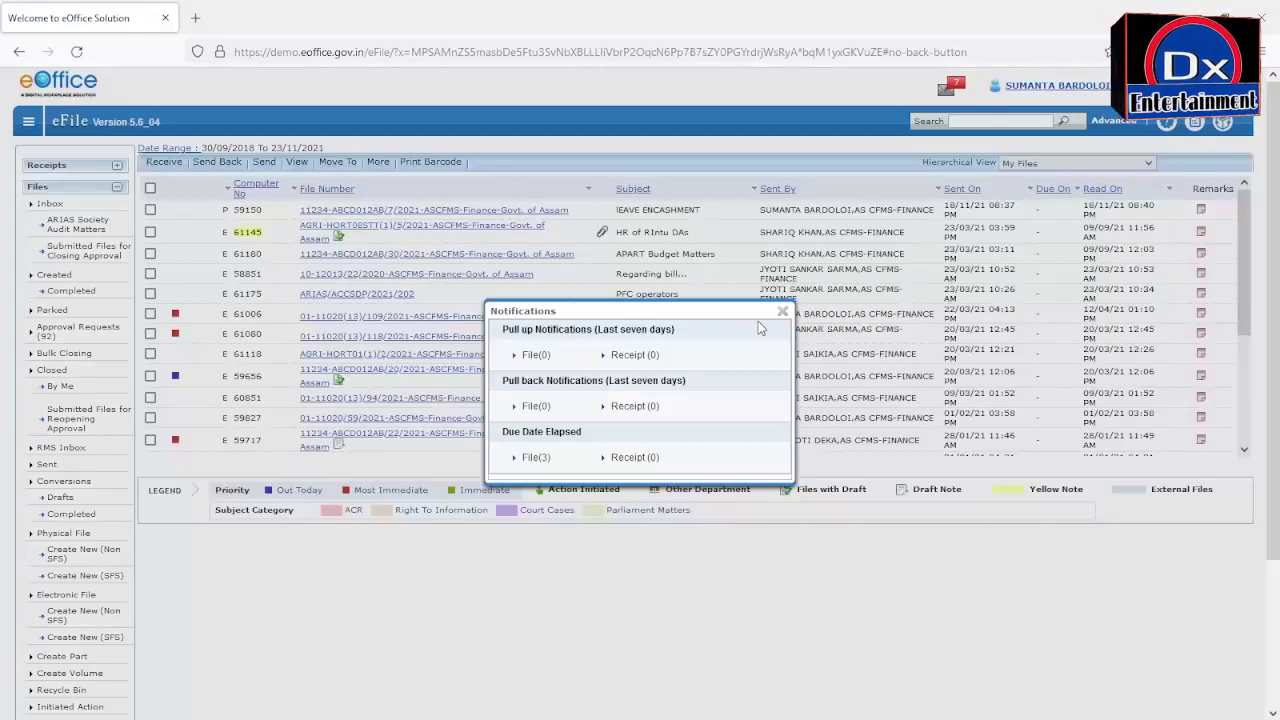
Step: Close the Notifications pop-up so the Files inbox list of received files shows
{"action": "left_click", "coordinate": [782, 311]}
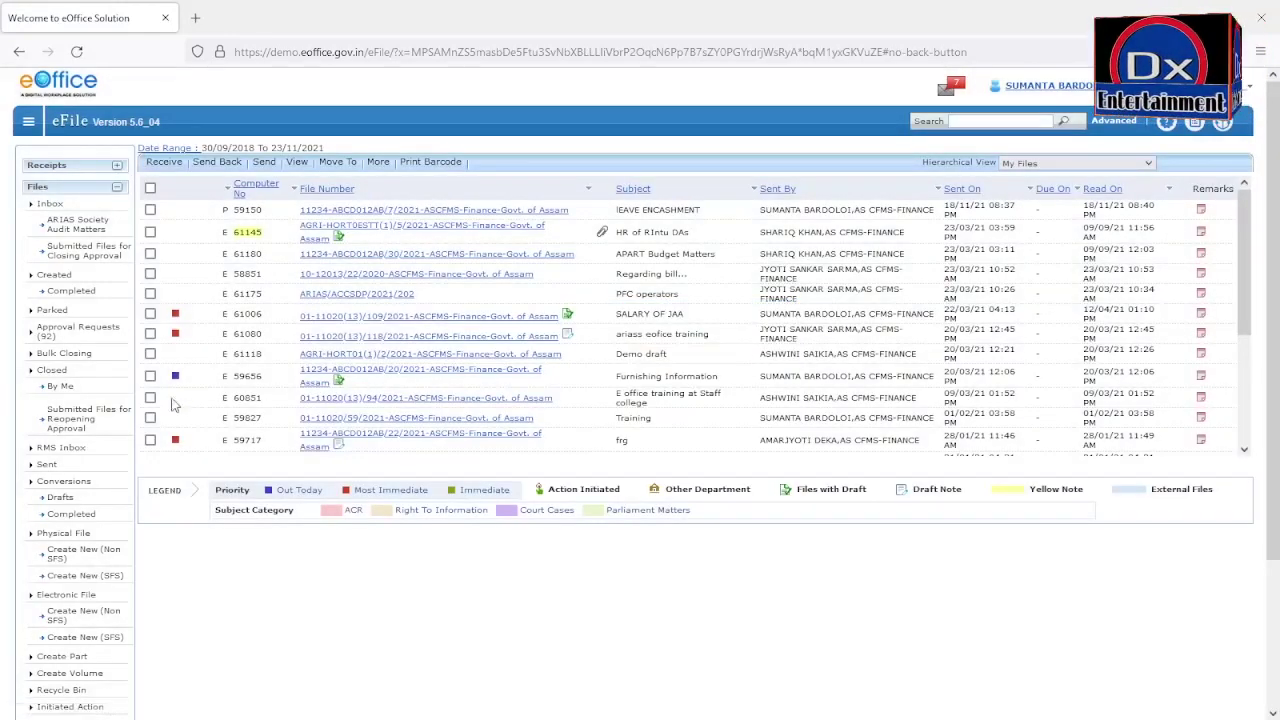
Step: Re-expand the Files menu and choose Physical File > Create New (Non SFS)
{"action": "left_click", "coordinate": [116, 190]}
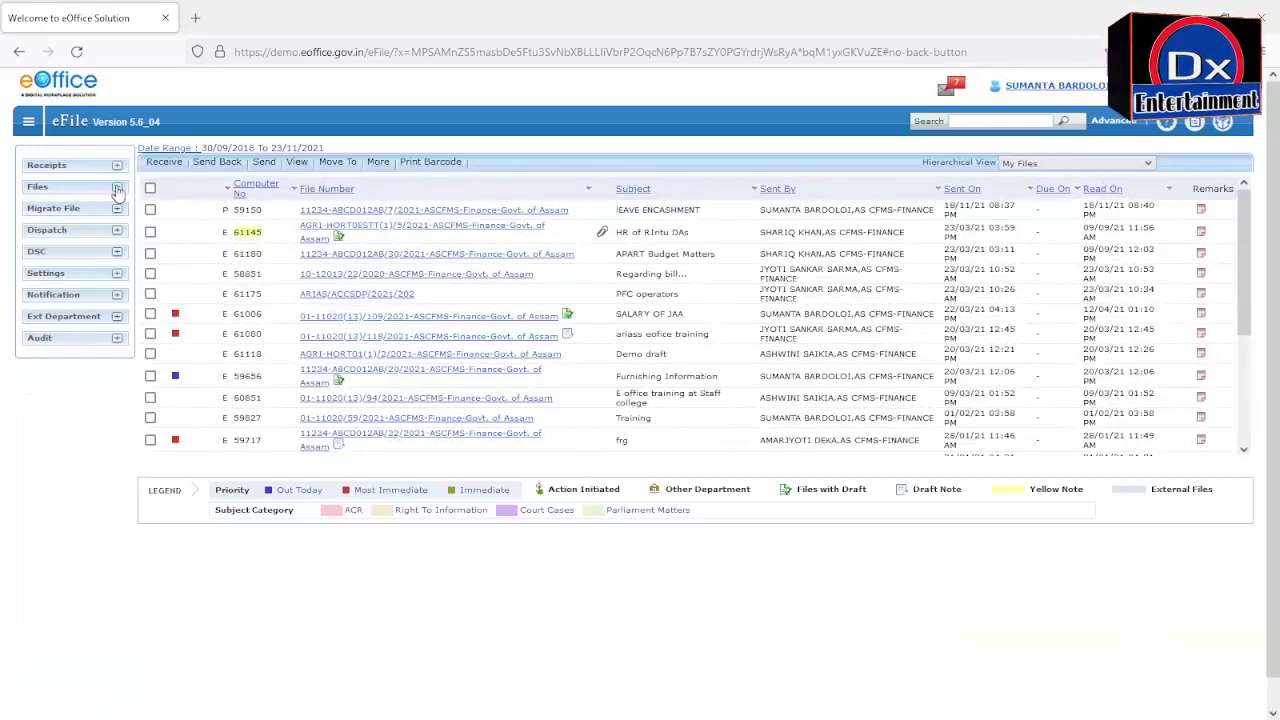
{"action": "left_click", "coordinate": [117, 190]}
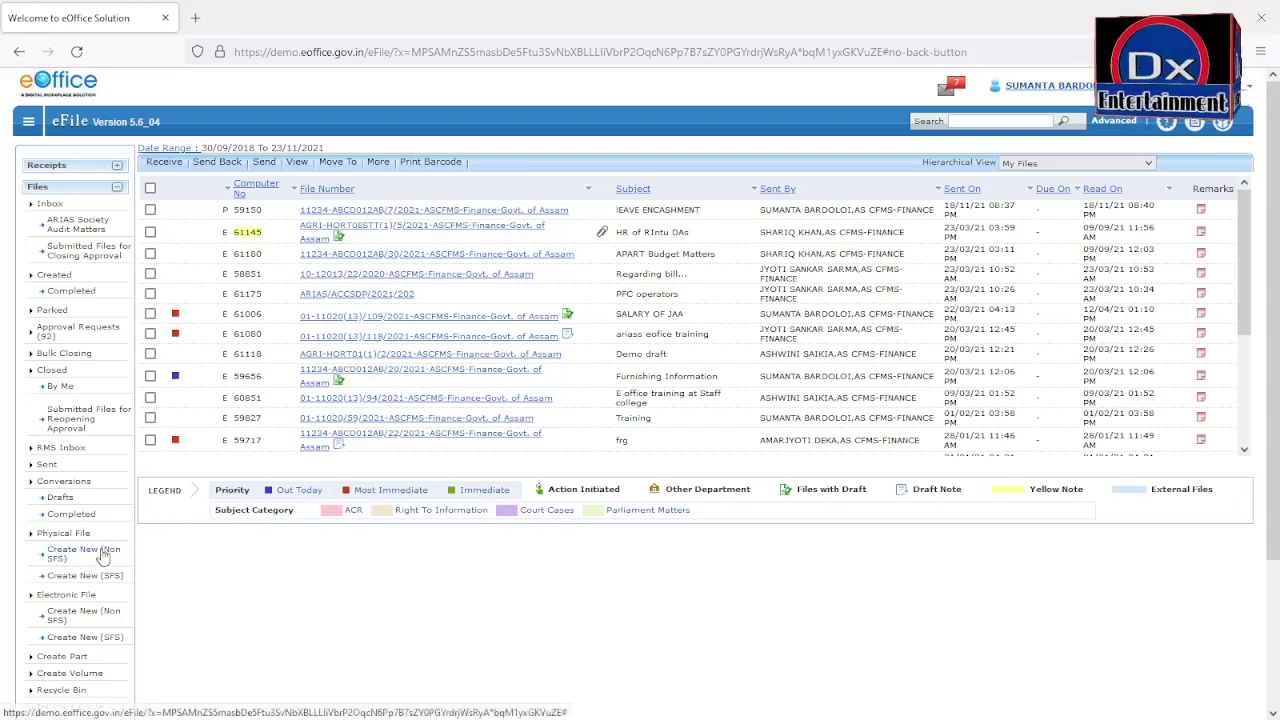
{"action": "left_click", "coordinate": [104, 557]}
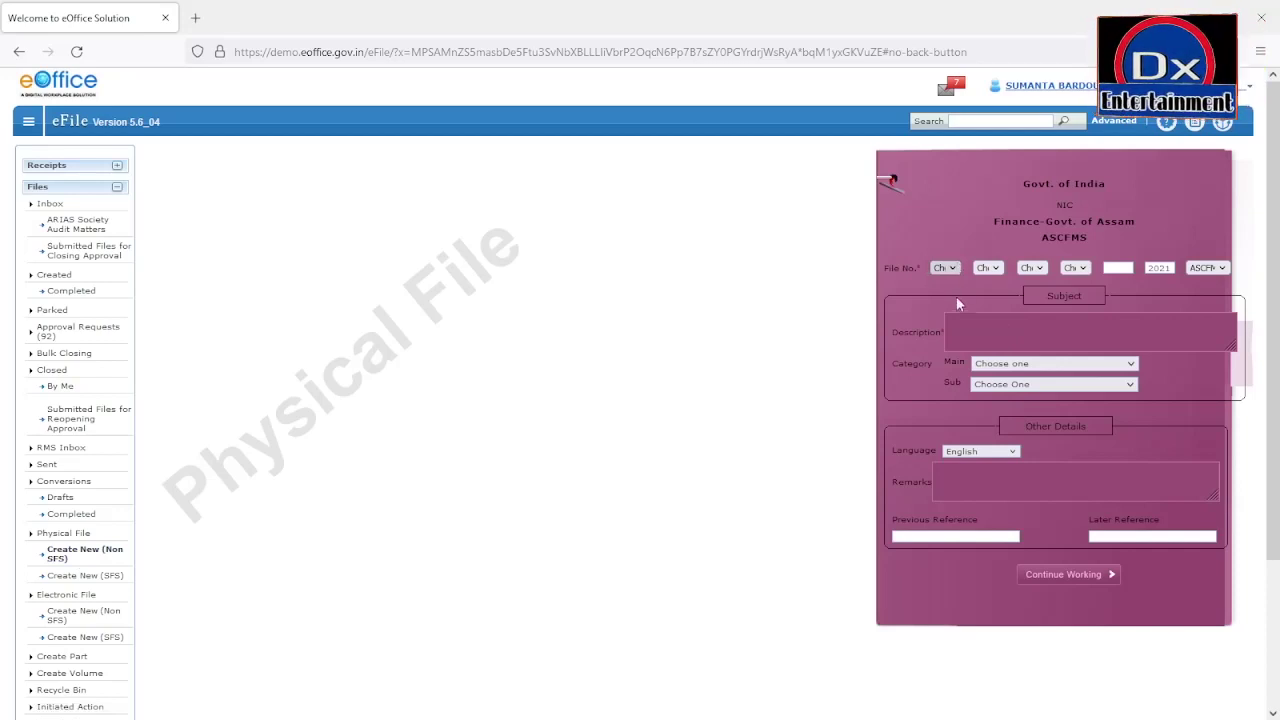
Step: Choose 10, 12 and 13 for the first three File No. parts
{"action": "type", "text": "07"}
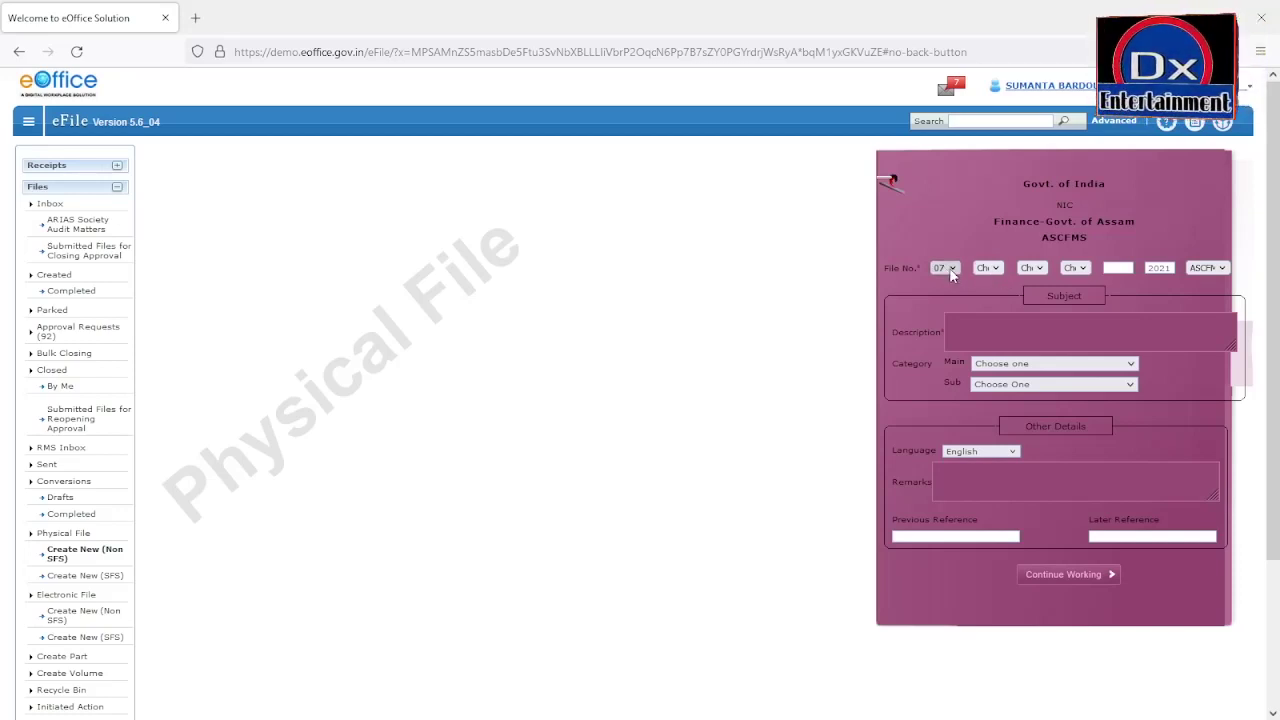
{"action": "type", "text": "10"}
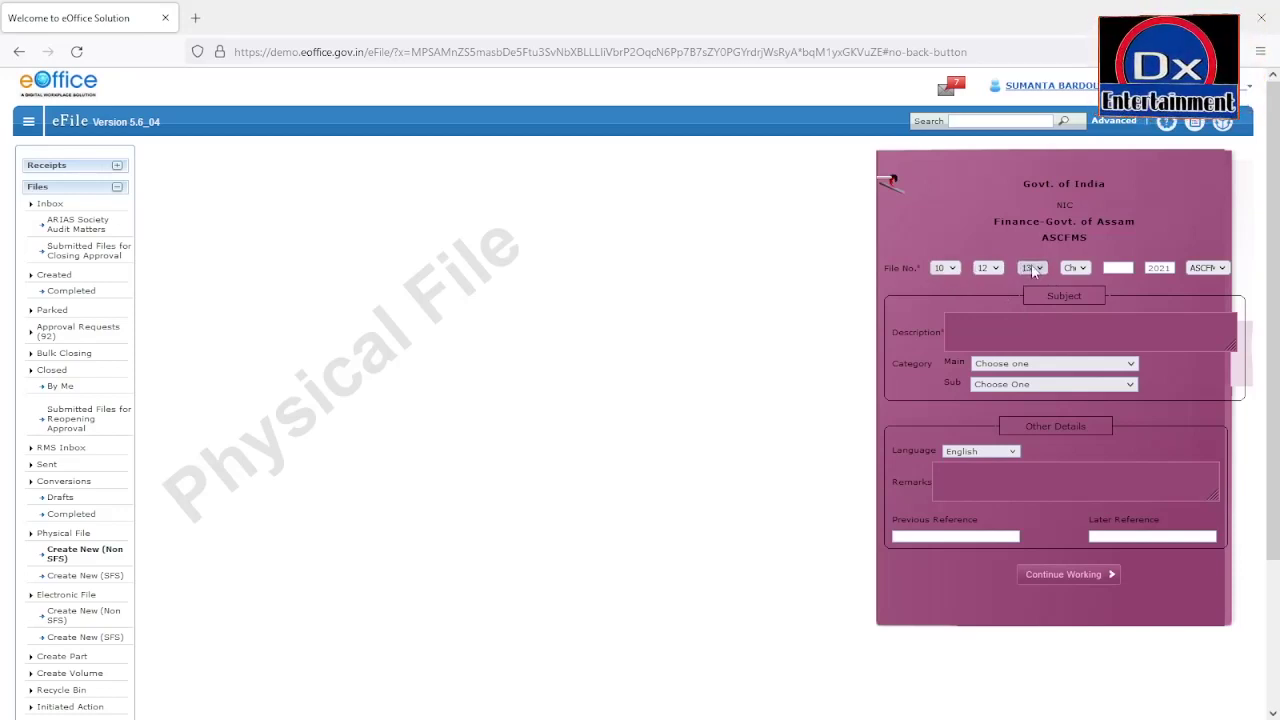
{"action": "left_click", "coordinate": [970, 319]}
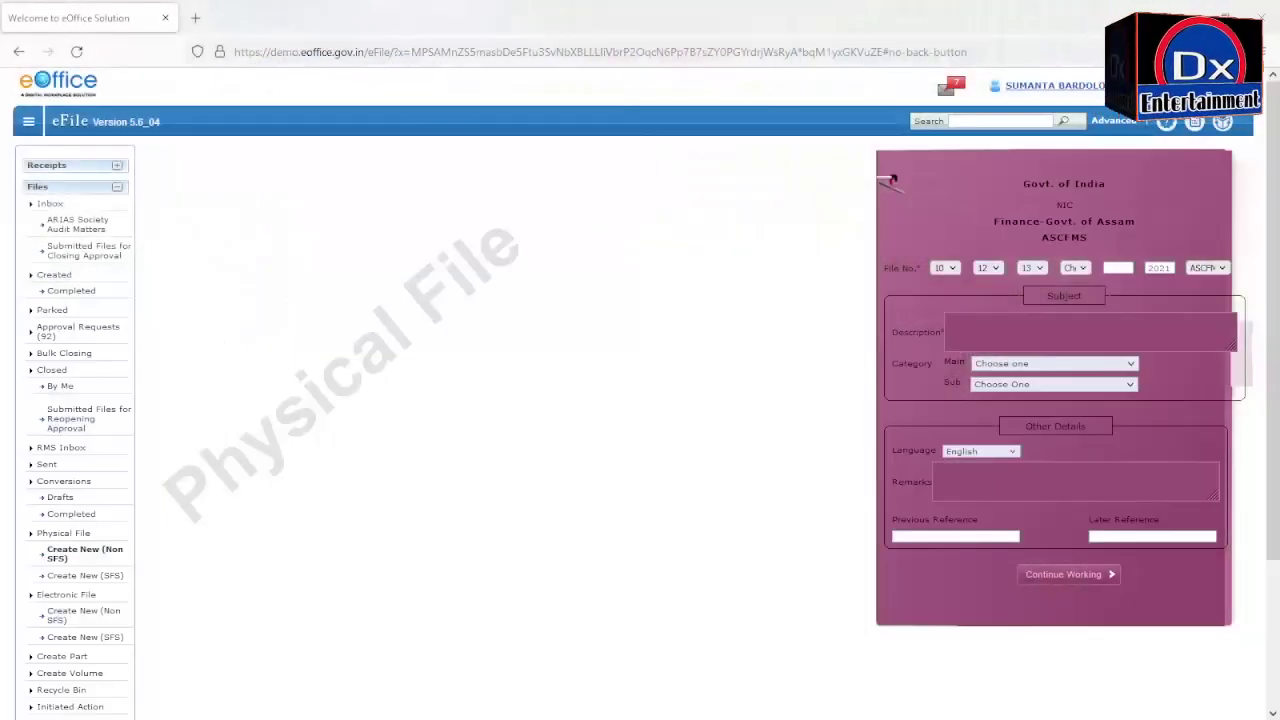
Step: Enter the description 'Appoinenment matter' with SEMI/105/Pt-I/2021 on a new line, and copy that reference
{"action": "left_click", "coordinate": [1000, 330]}
{"action": "type", "text": "A"}
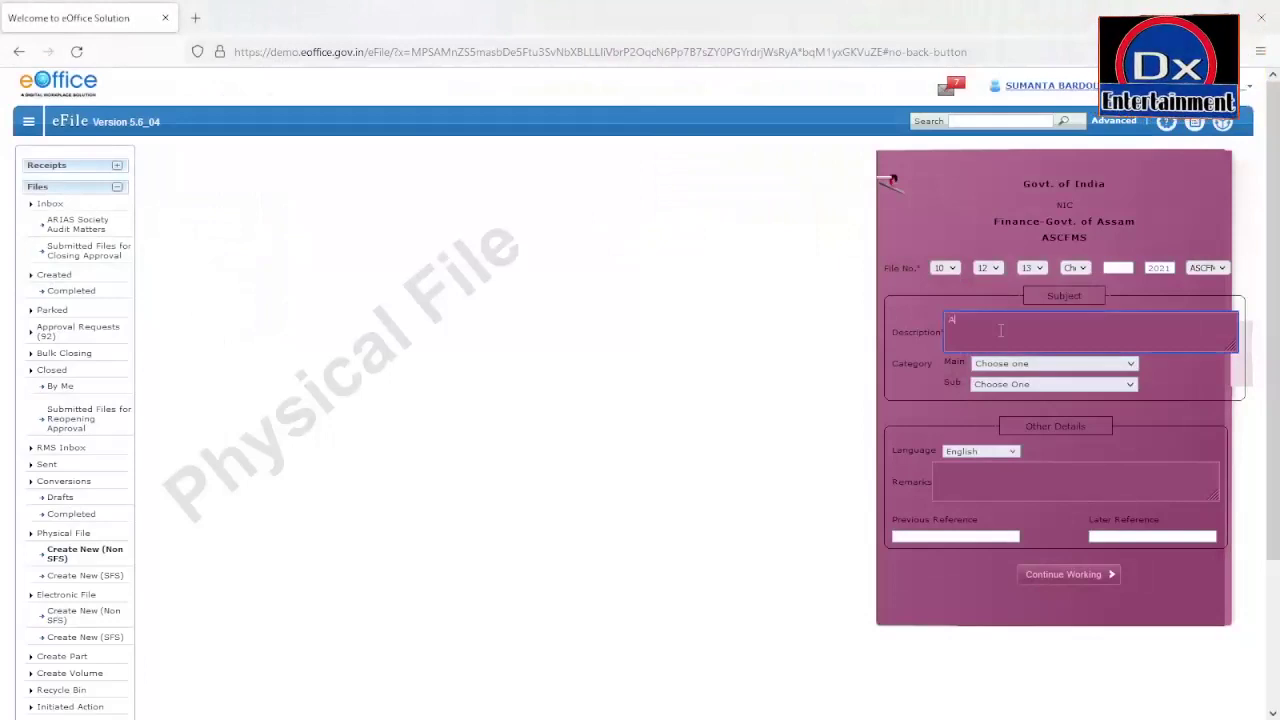
{"action": "type", "text": "ppoin"}
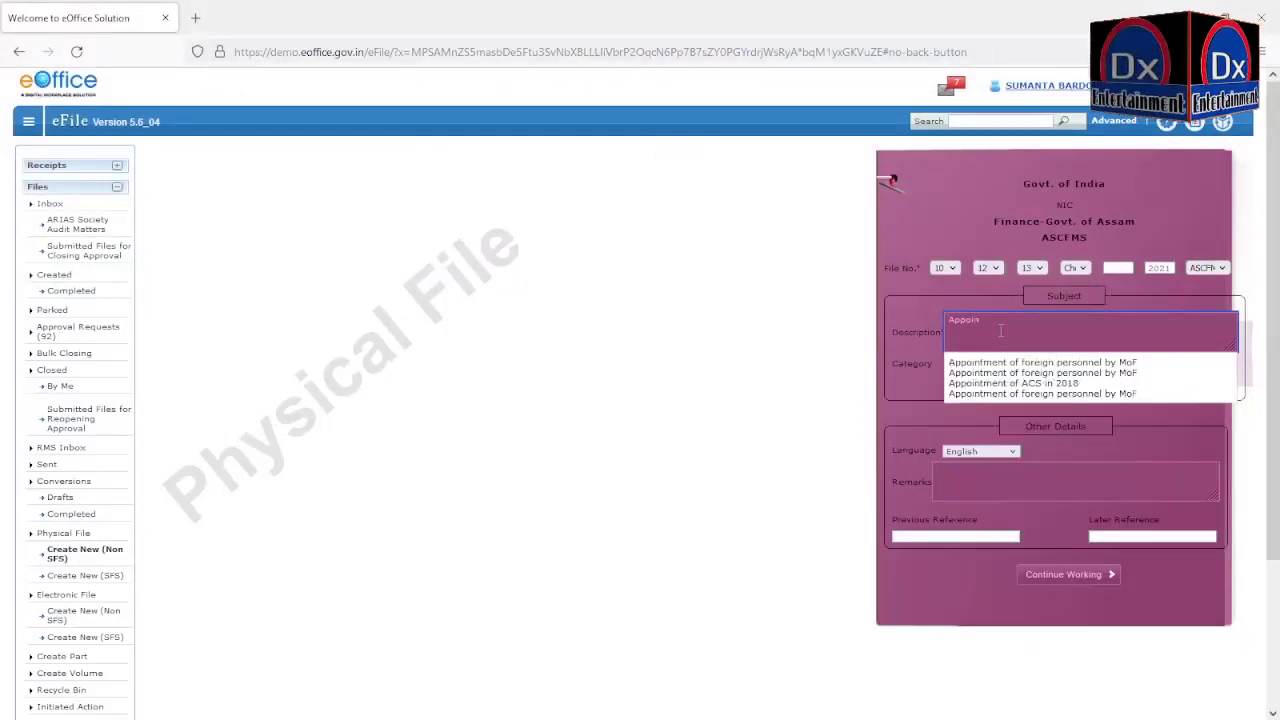
{"action": "type", "text": "enment"}
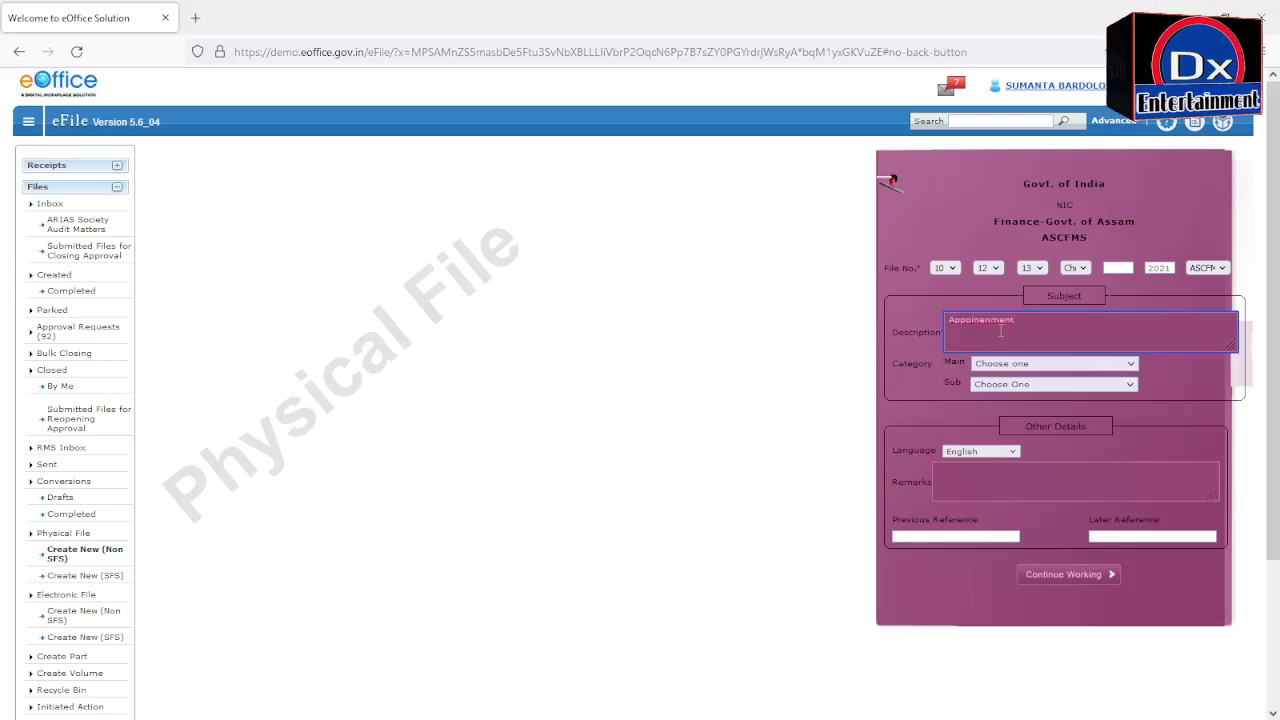
{"action": "type", "text": " matter"}
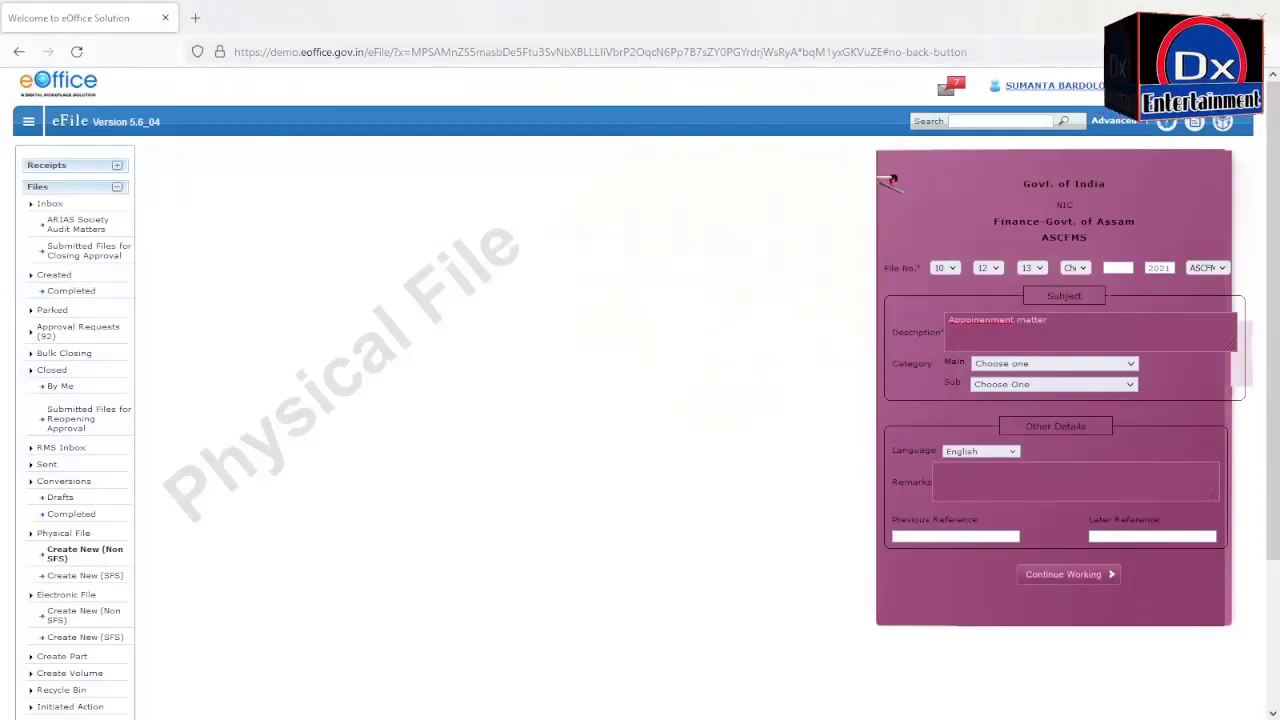
{"action": "left_click", "coordinate": [1060, 331]}
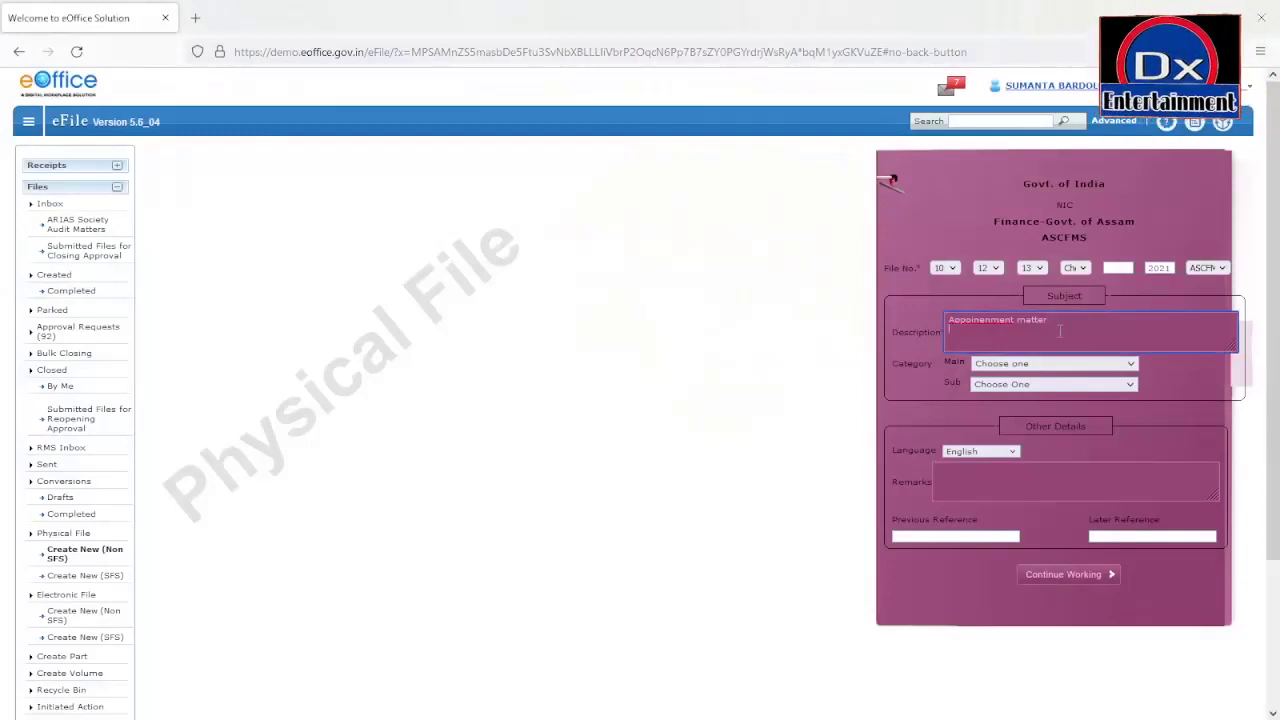
{"action": "type", "text": "SEMI/"}
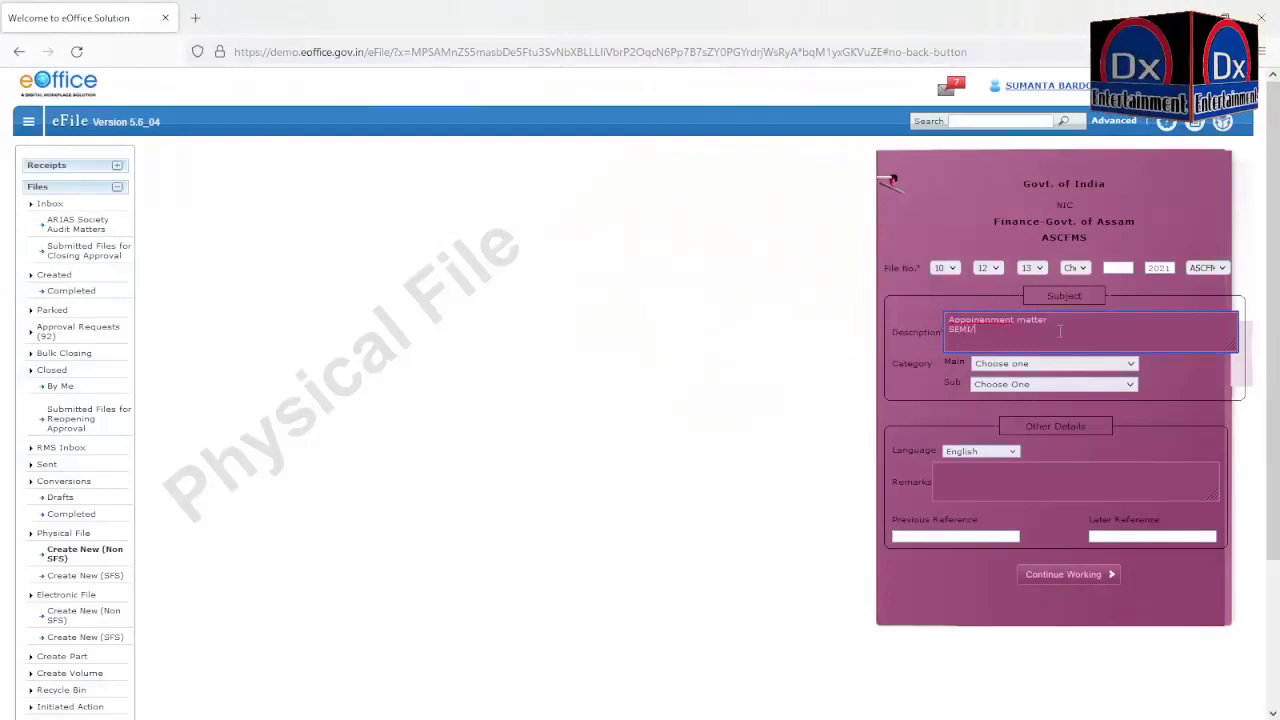
{"action": "type", "text": "10"}
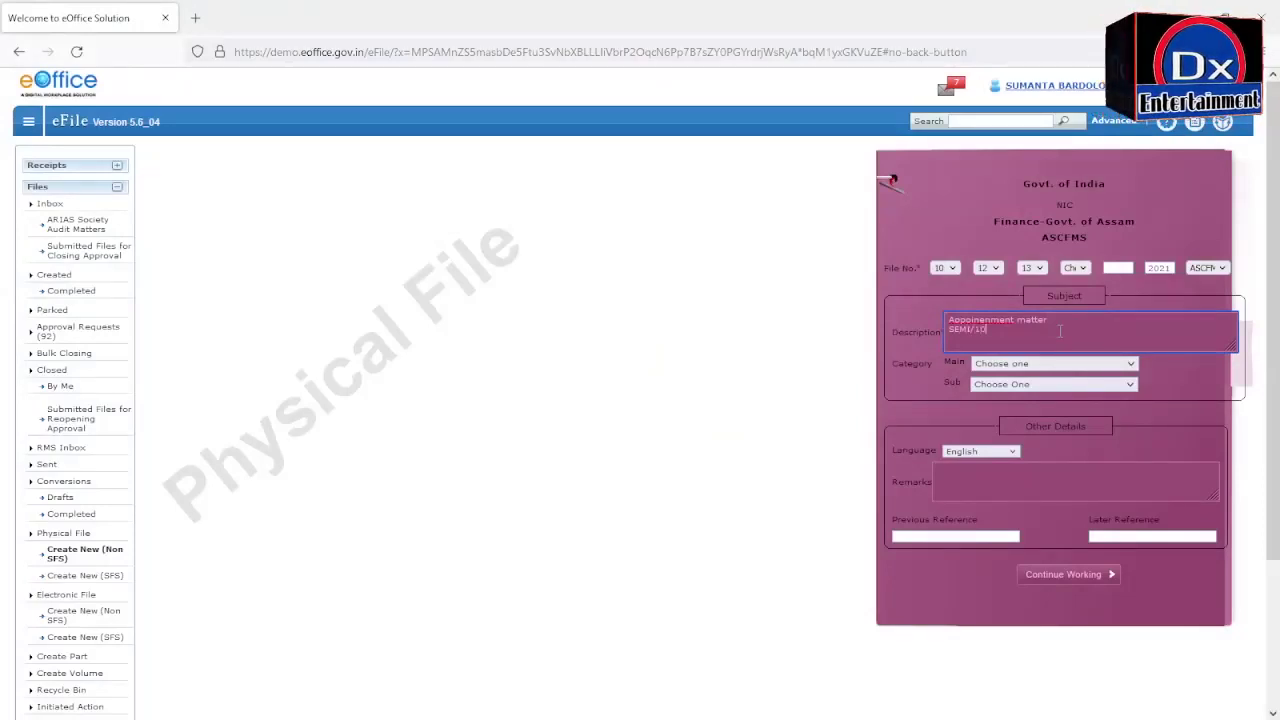
{"action": "type", "text": "5/Pt-1"}
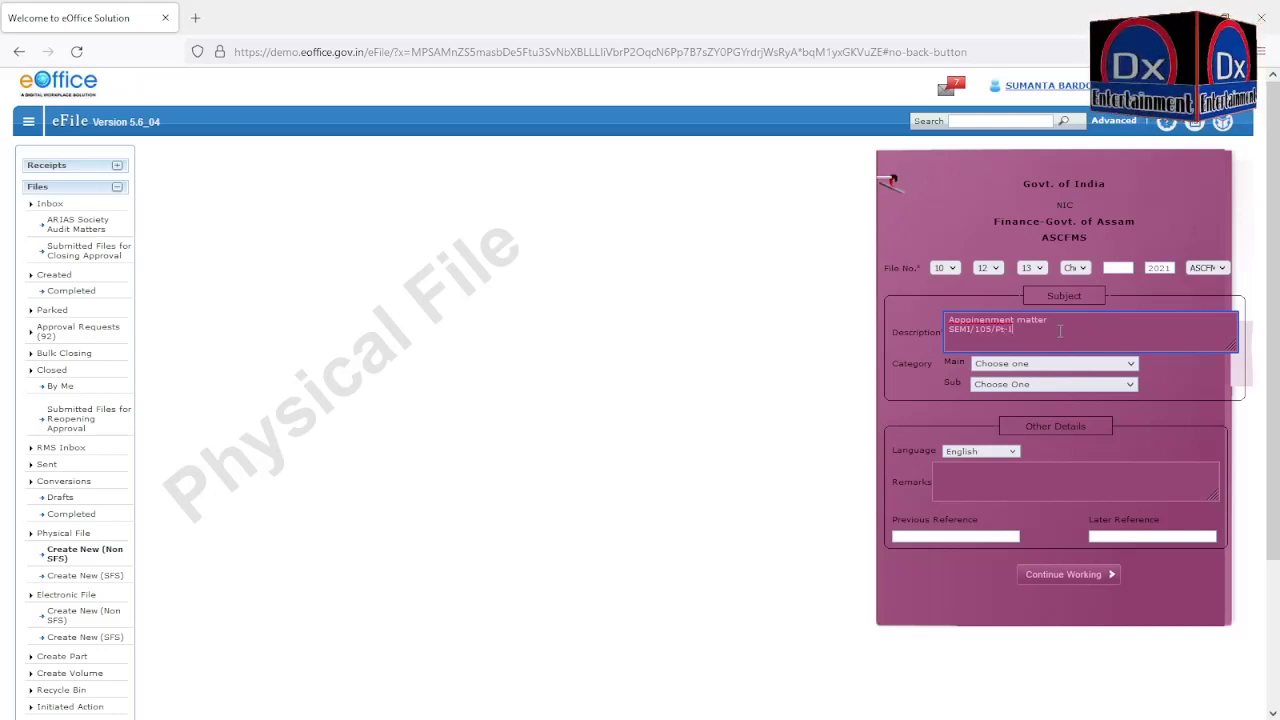
{"action": "type", "text": "t-I/2021"}
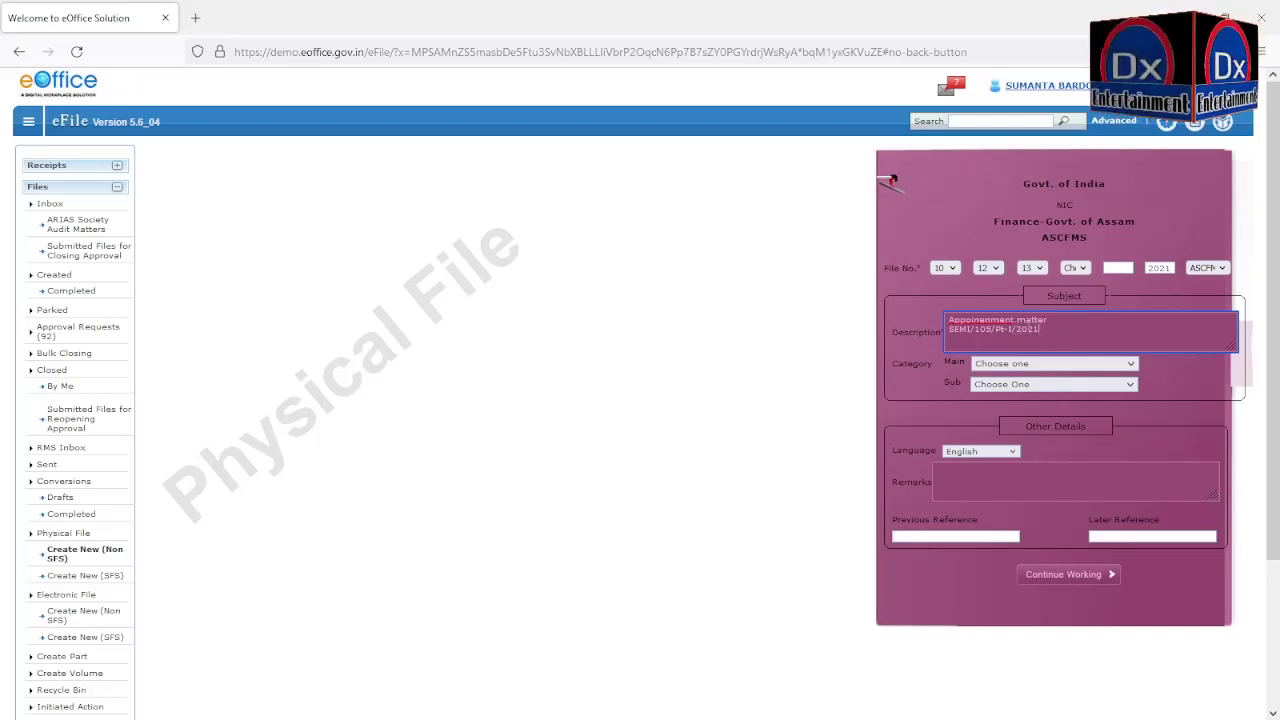
{"action": "triple_click", "coordinate": [1047, 329]}
{"action": "key", "text": "ctrl+c"}
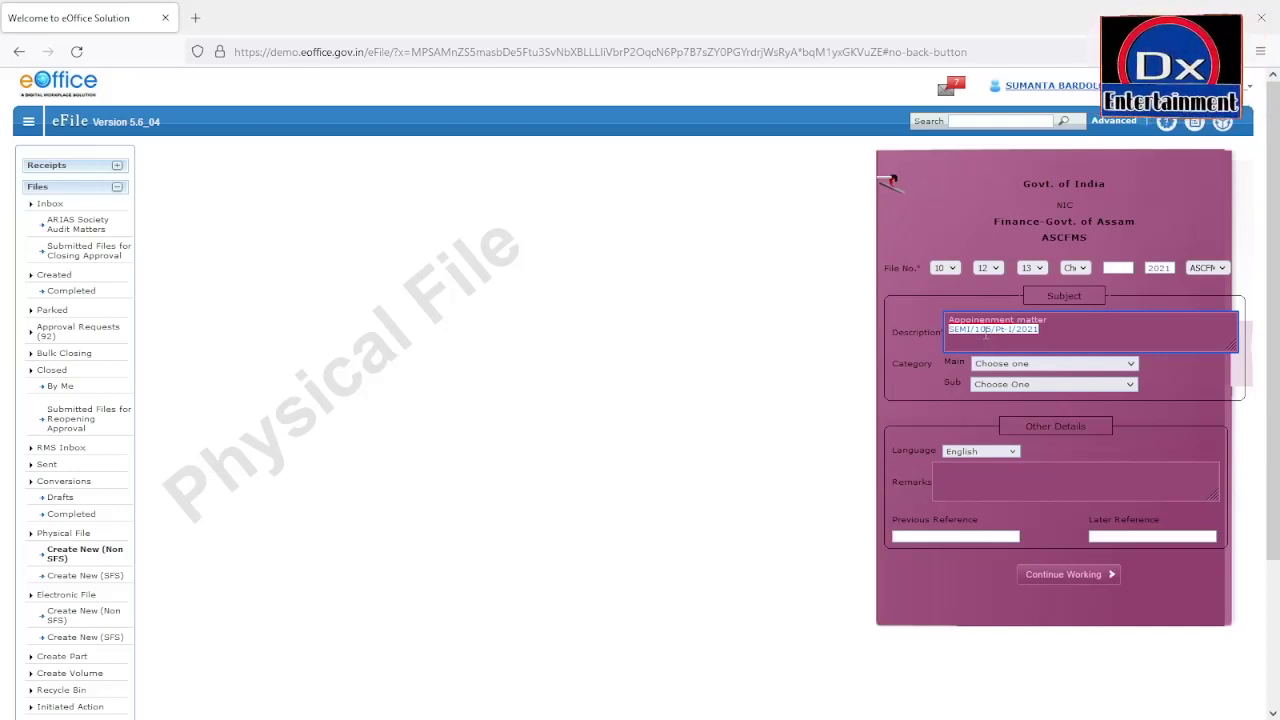
{"action": "left_click", "coordinate": [1059, 337]}
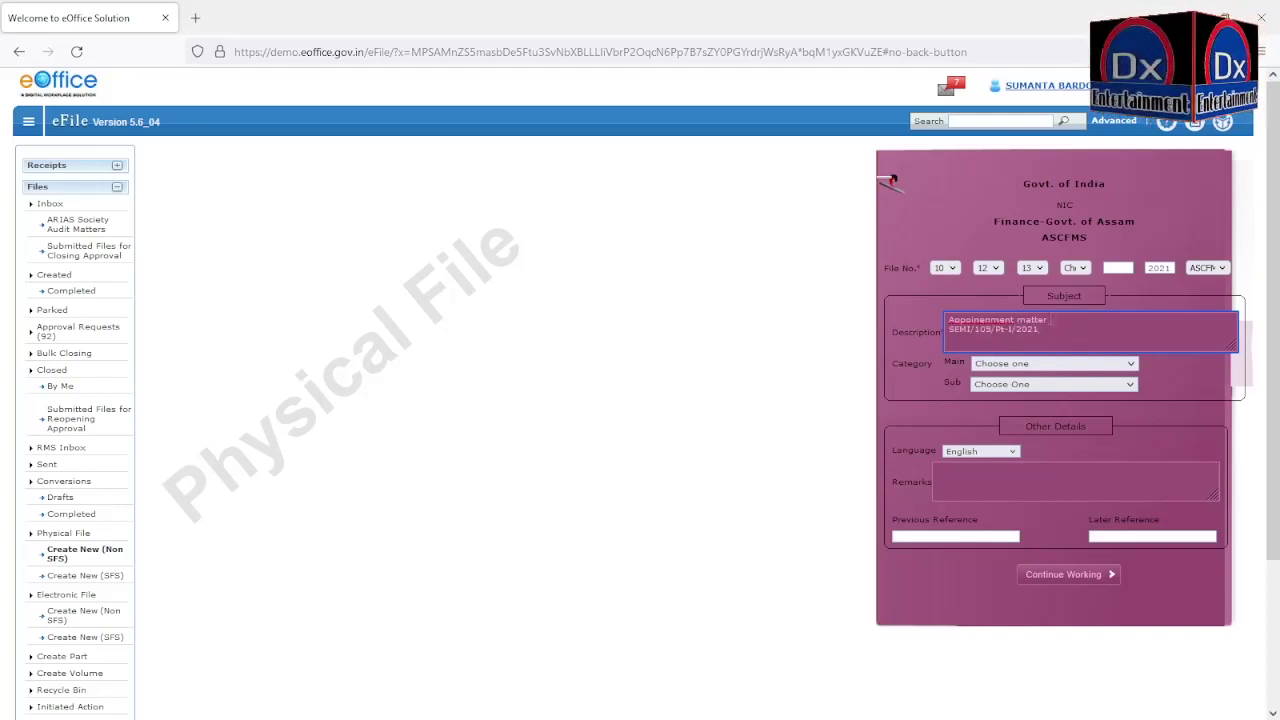
{"action": "left_click_drag", "start_coordinate": [1047, 330], "coordinate": [948, 330]}
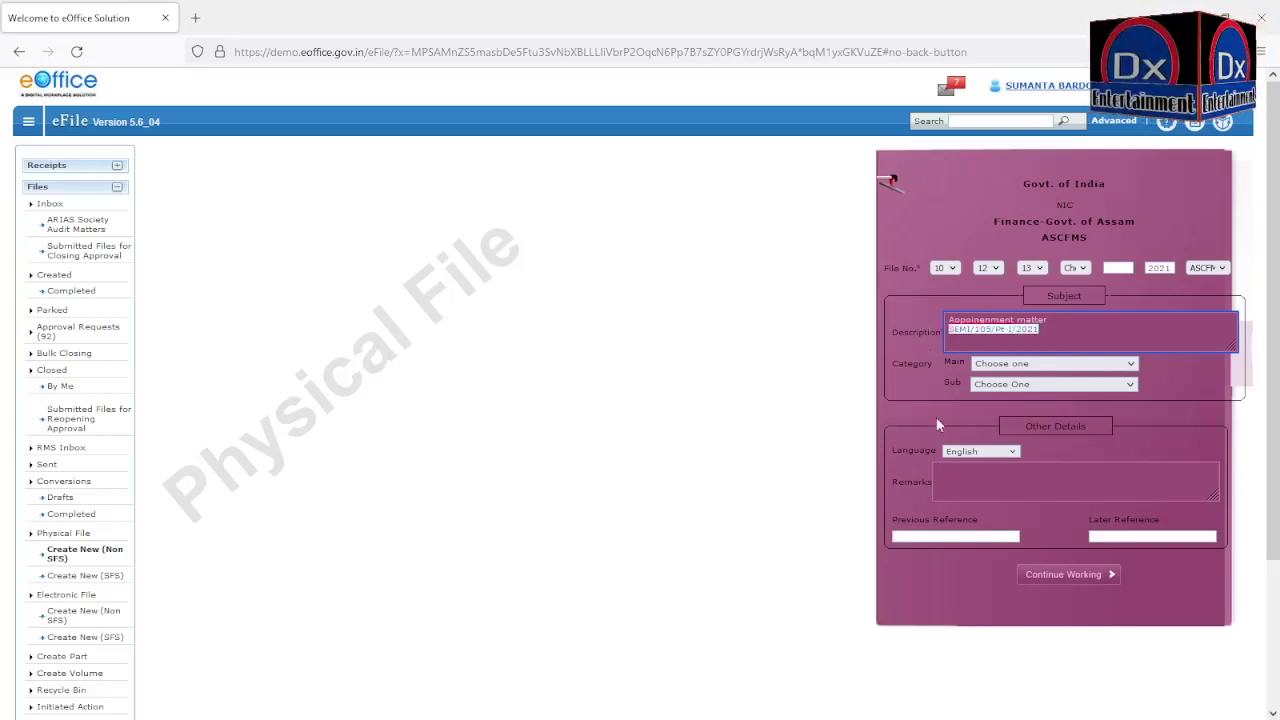
Step: Paste SEMI/105/Pt-I/2021 as Previous Reference and choose Appointments as Main Category
{"action": "left_click", "coordinate": [909, 537]}
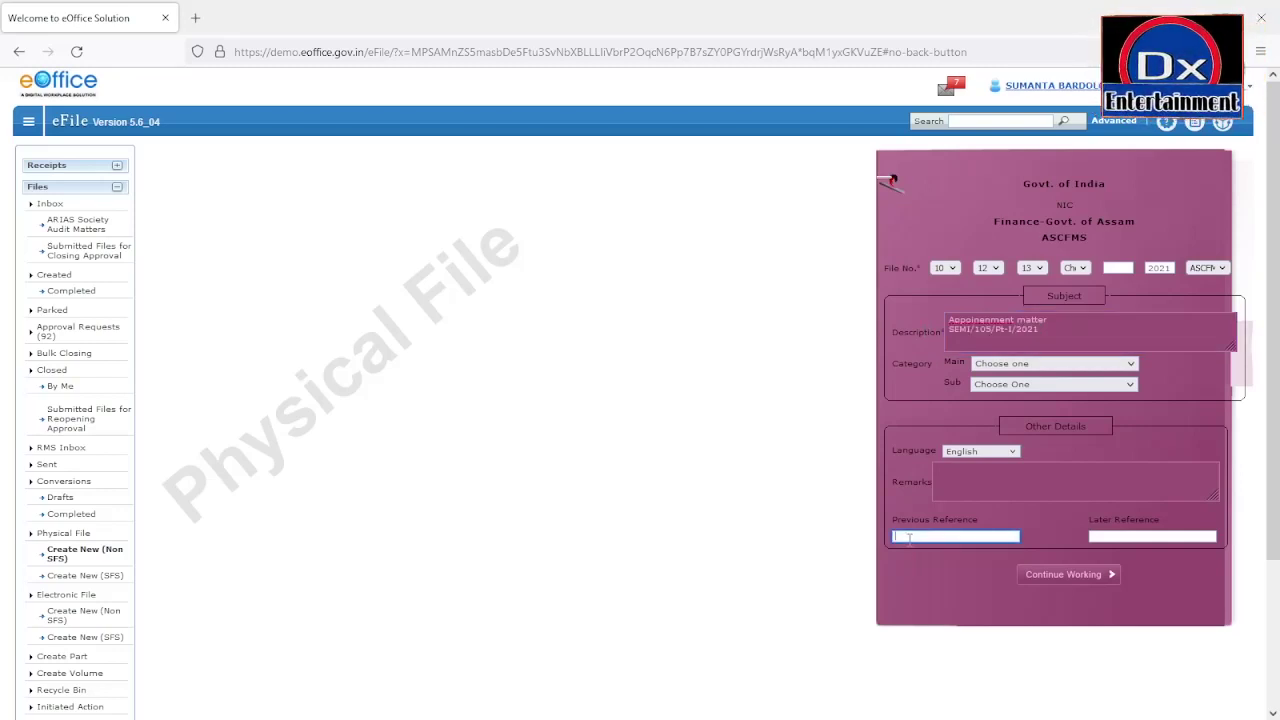
{"action": "key", "text": "ctrl+v"}
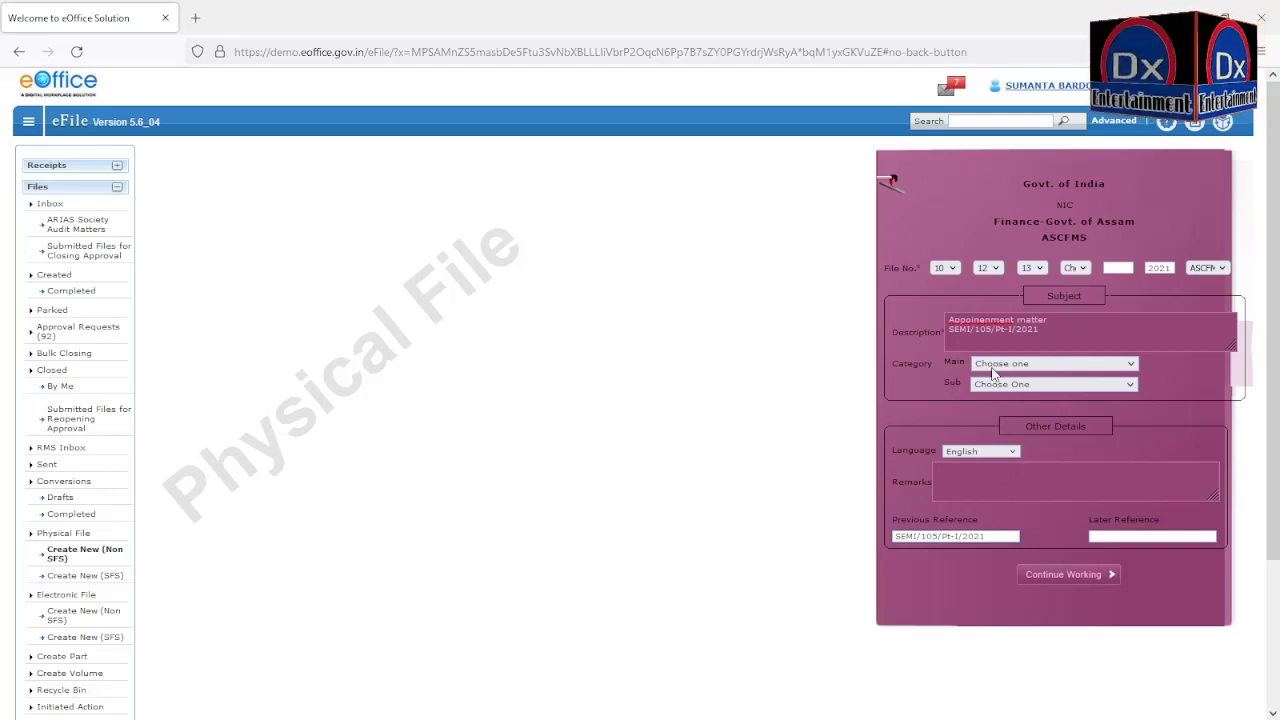
{"action": "left_click", "coordinate": [1002, 474]}
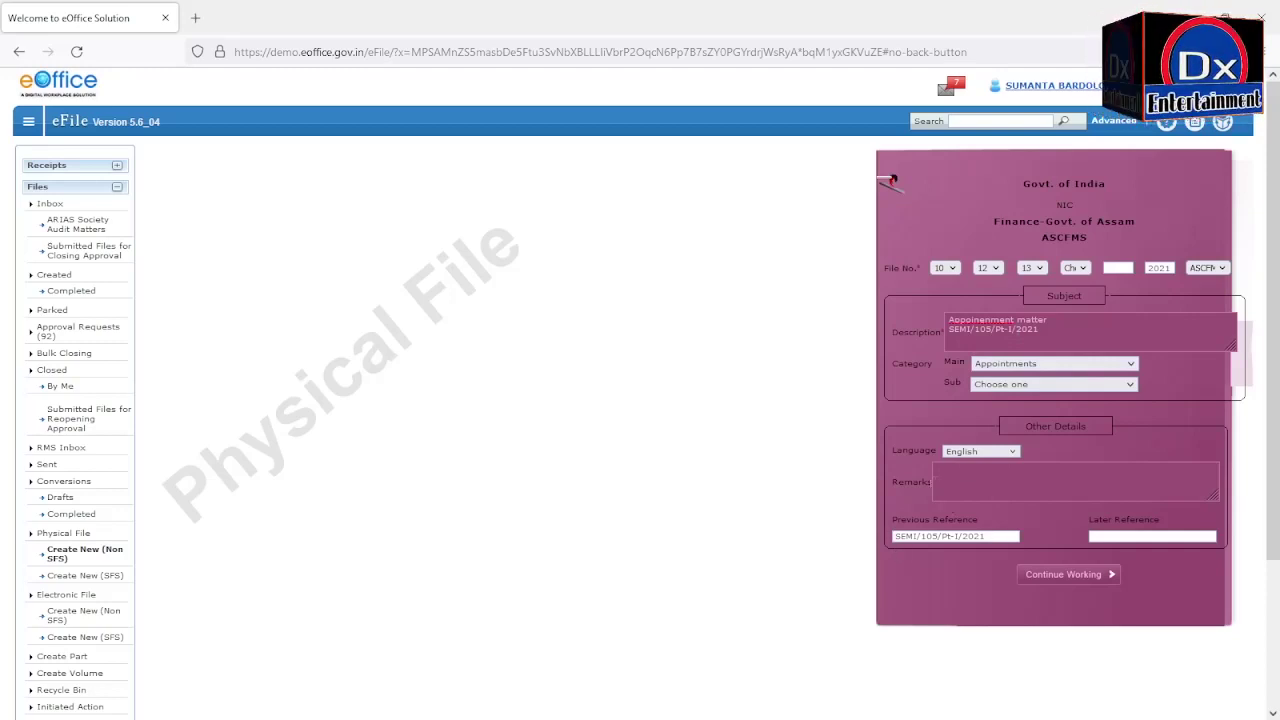
Step: Submit and confirm to generate file number 10-12013/9/2021-ASCFMS-Finance-Govt. of Assam
{"action": "left_click", "coordinate": [1061, 576]}
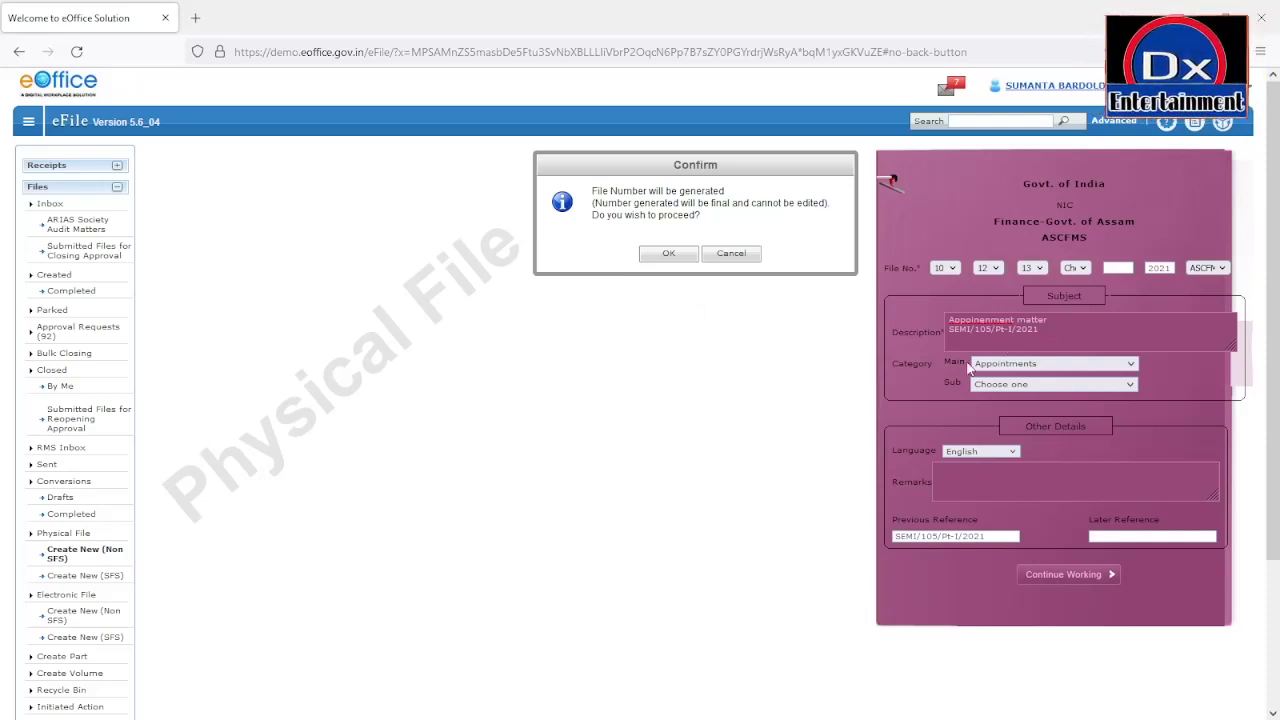
{"action": "left_click", "coordinate": [670, 257]}
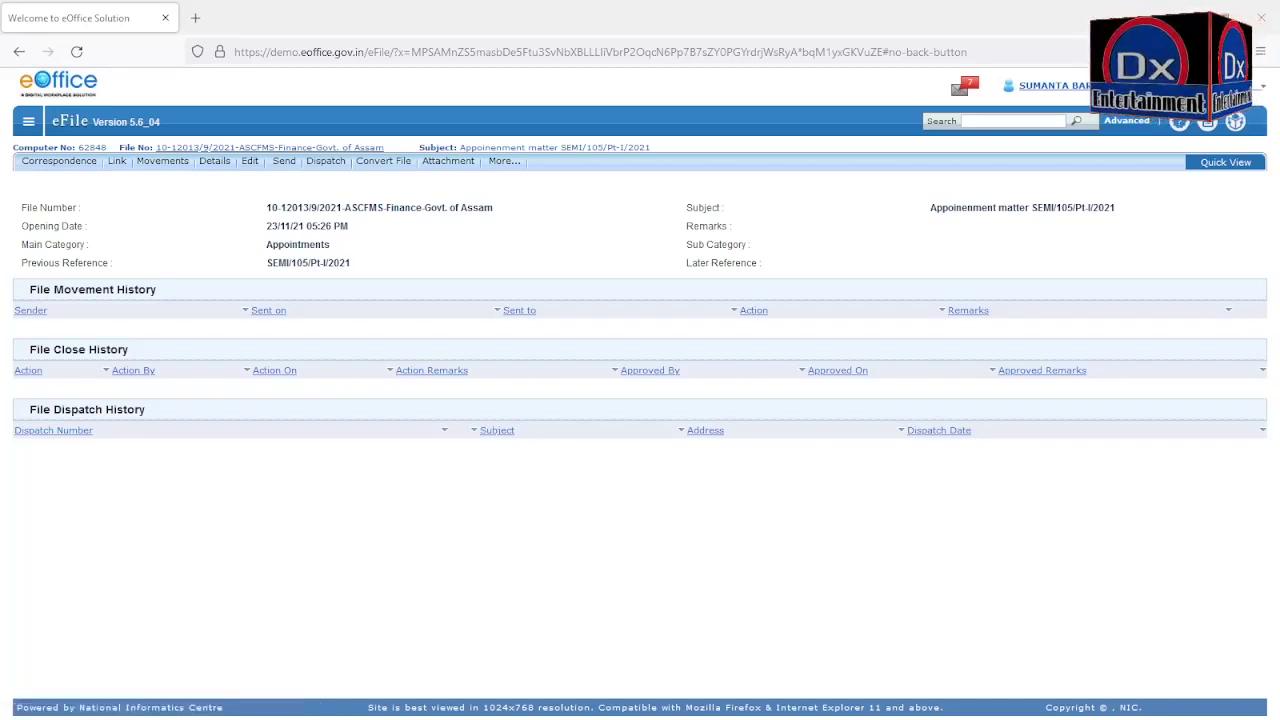
Step: Go from the new file's details page back to the eOffice portal home
{"action": "mouse_move", "coordinate": [117, 161]}
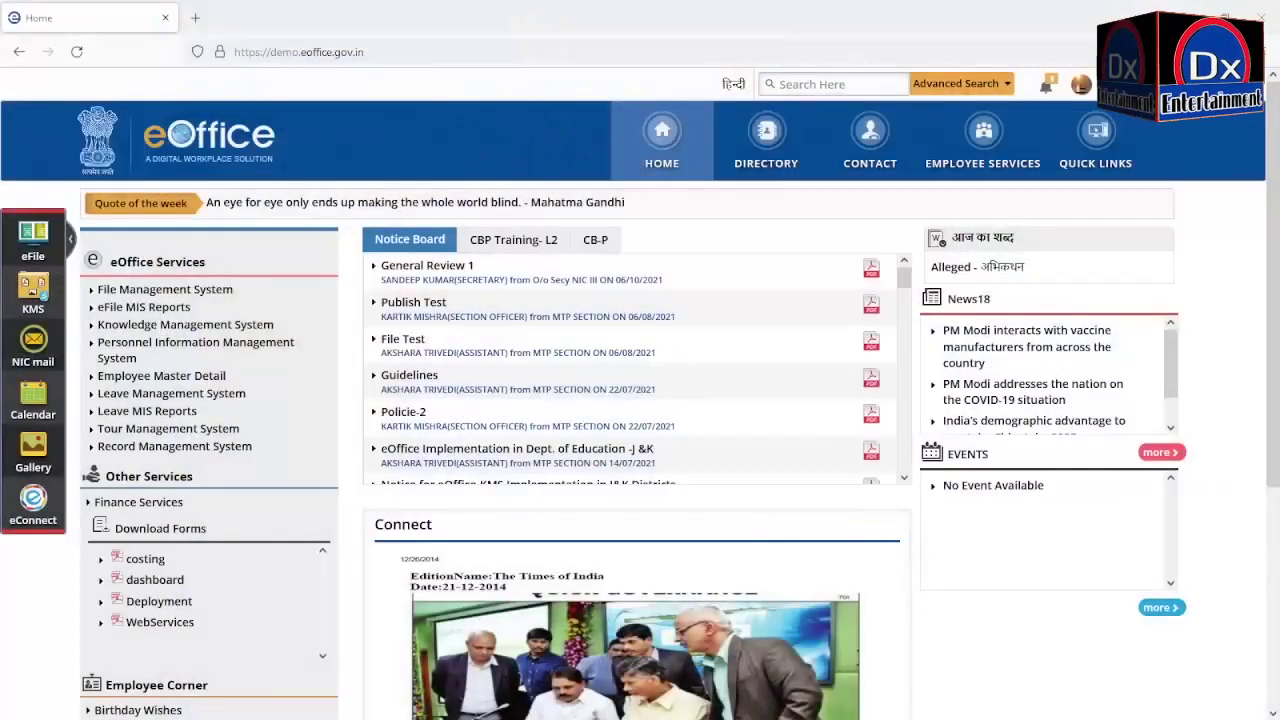
Step: Reopen File Management System, list the Created receipts and tick receipt 62547
{"action": "left_click", "coordinate": [210, 291]}
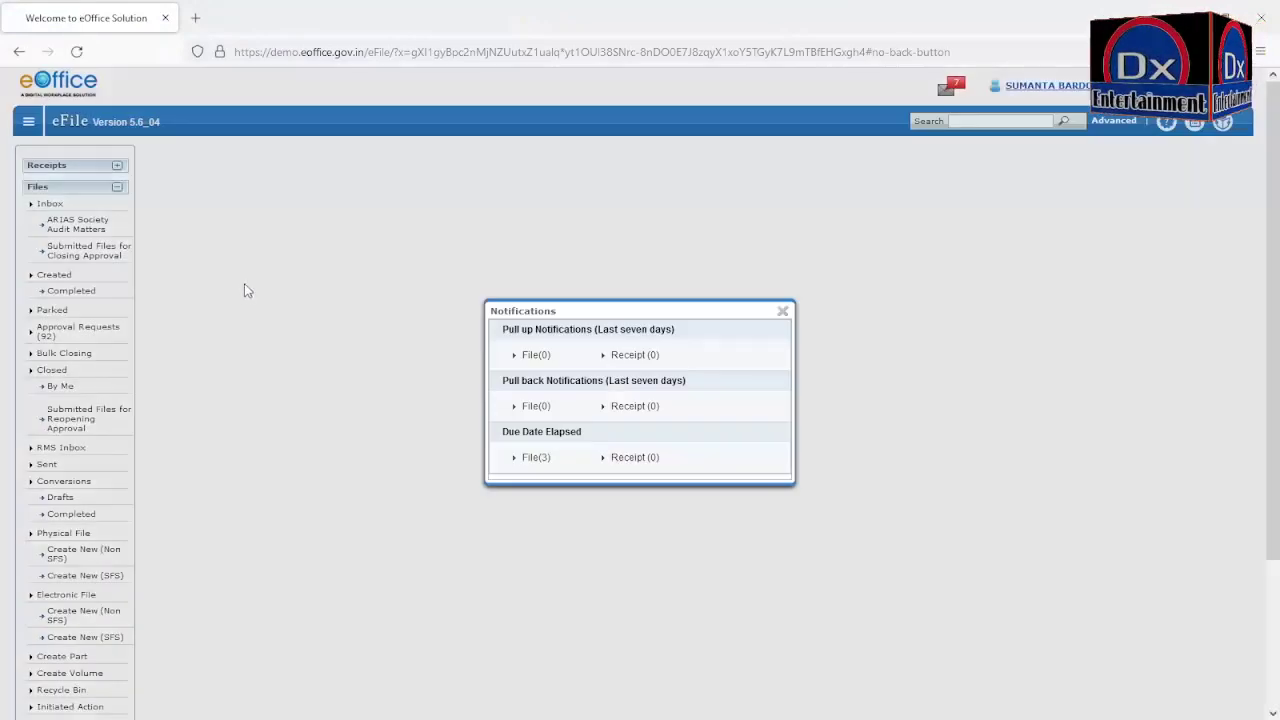
{"action": "left_click", "coordinate": [783, 313]}
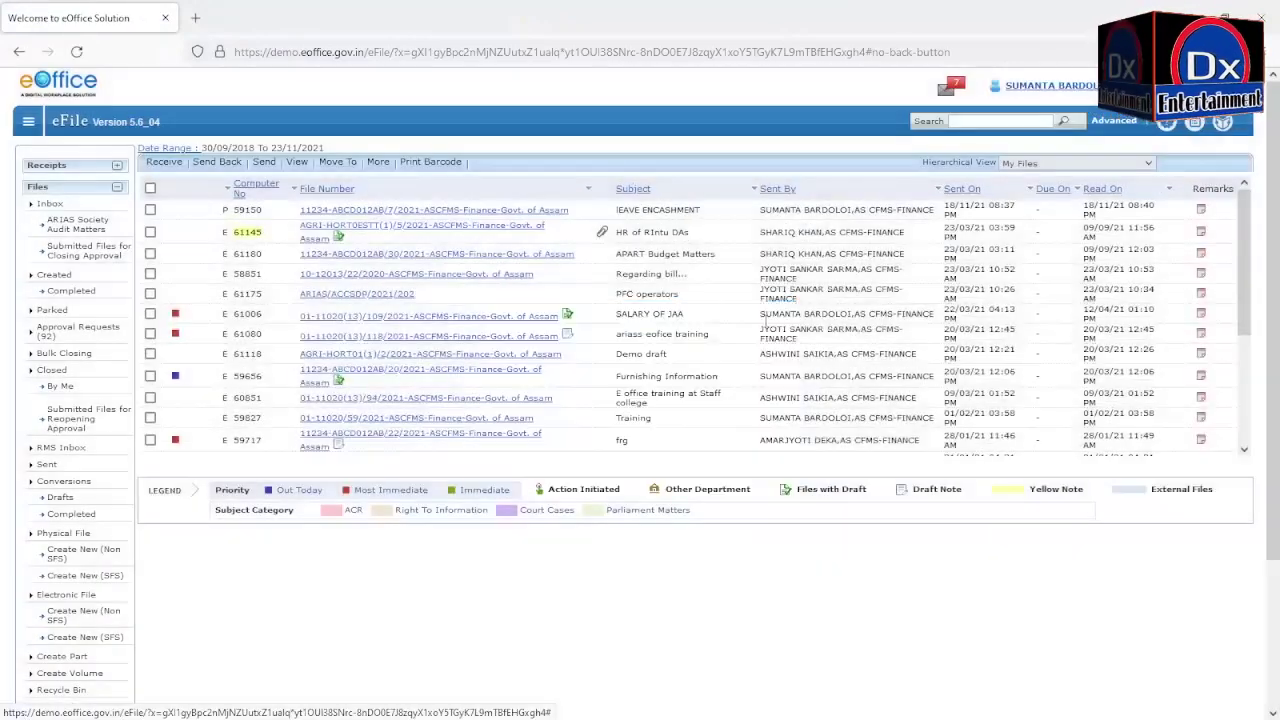
{"action": "left_click", "coordinate": [118, 167]}
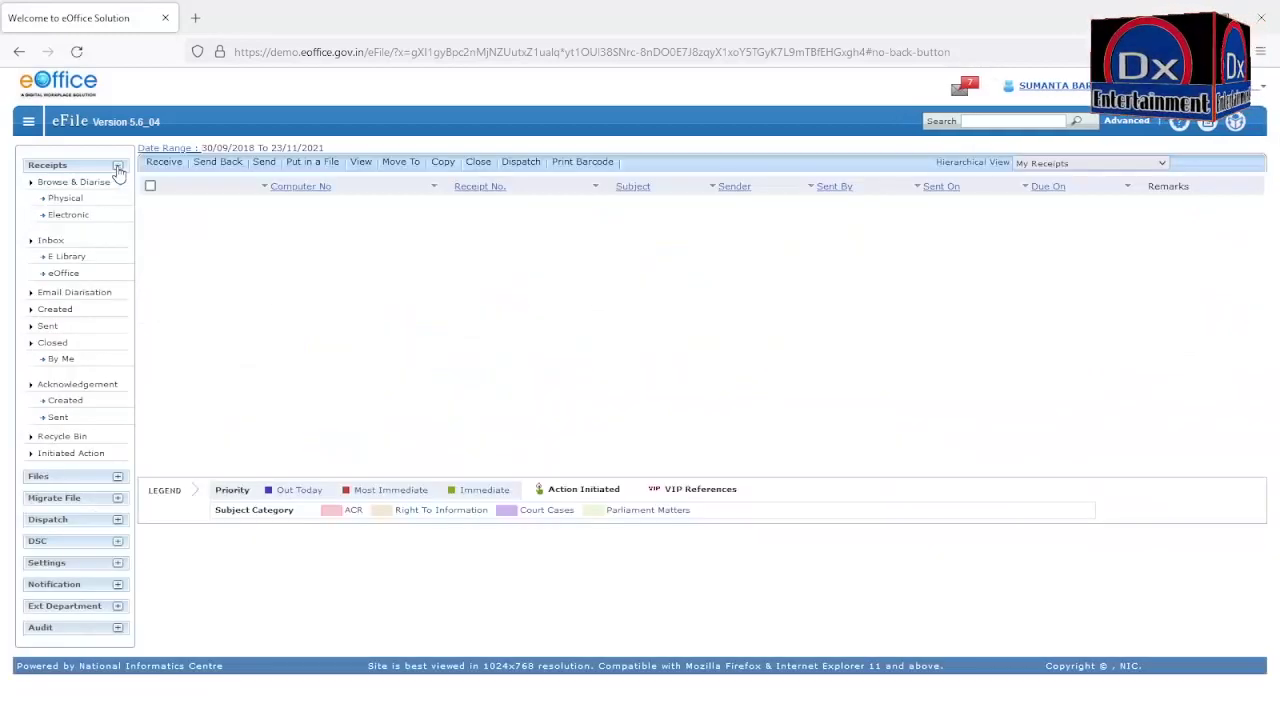
{"action": "left_click", "coordinate": [56, 313]}
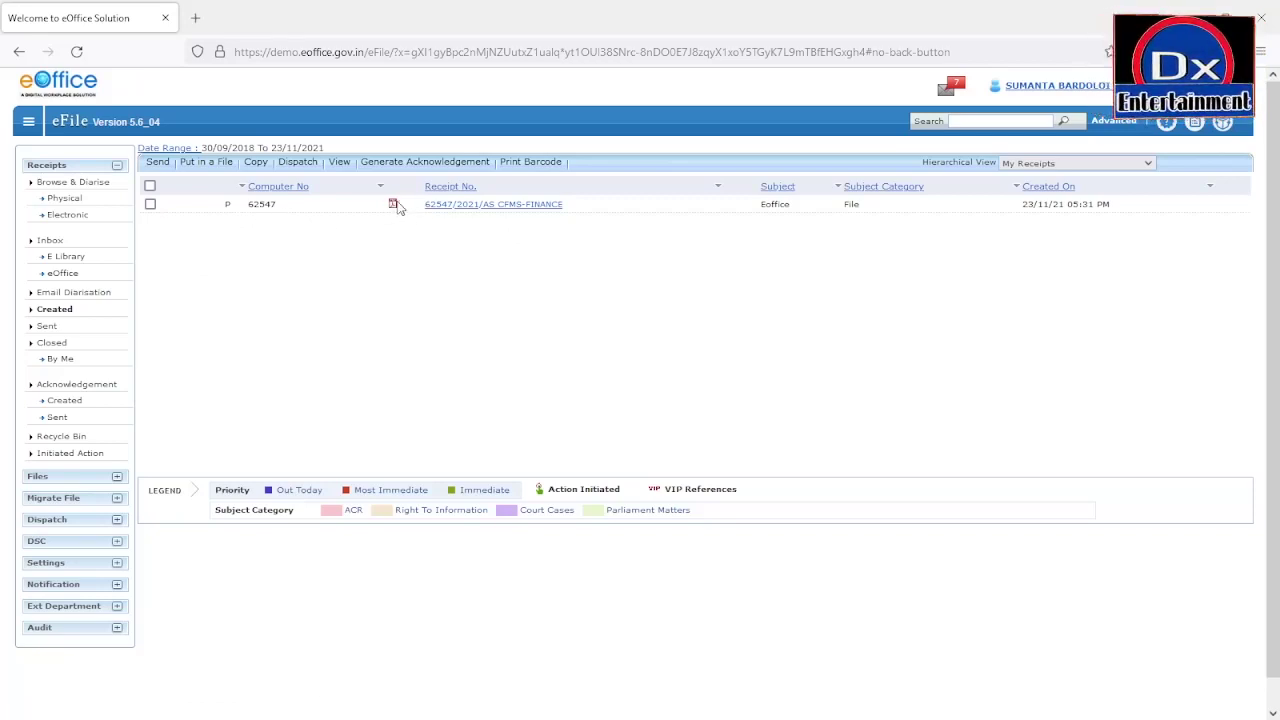
{"action": "left_click", "coordinate": [151, 205]}
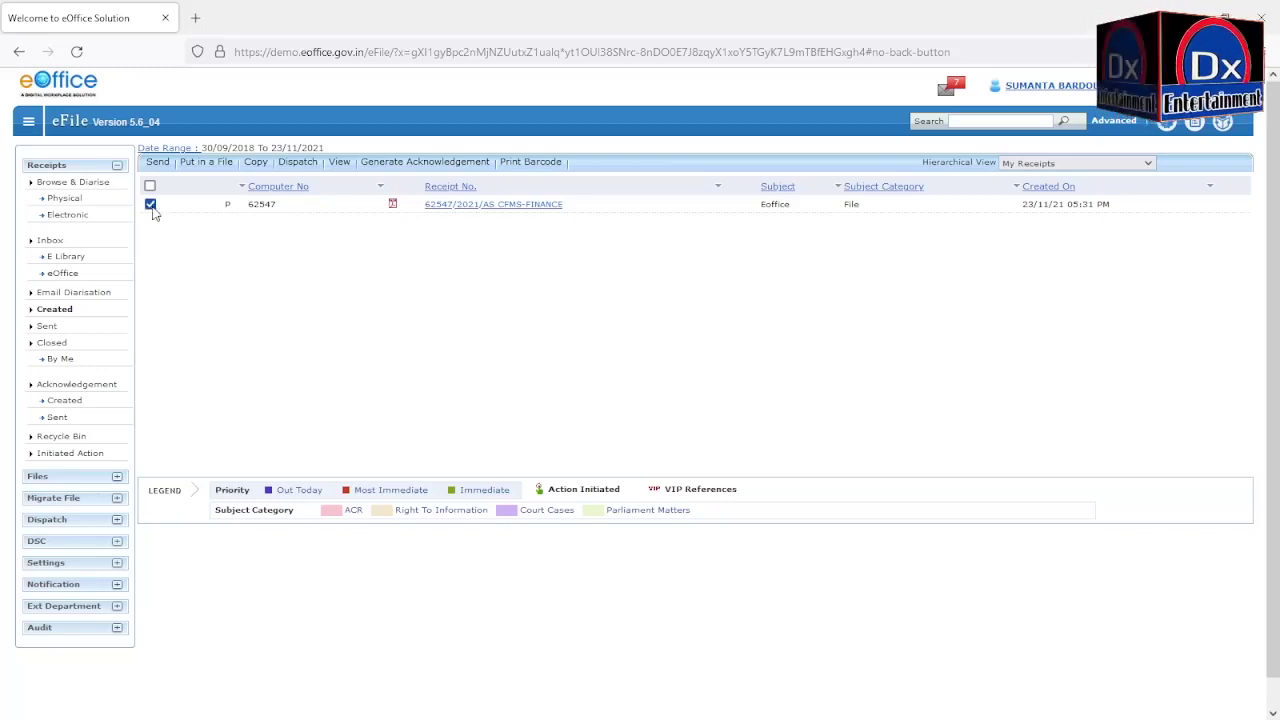
Step: Put receipt 62547 into physical file 62848, found by searching 62848, and attach it
{"action": "left_click", "coordinate": [205, 163]}
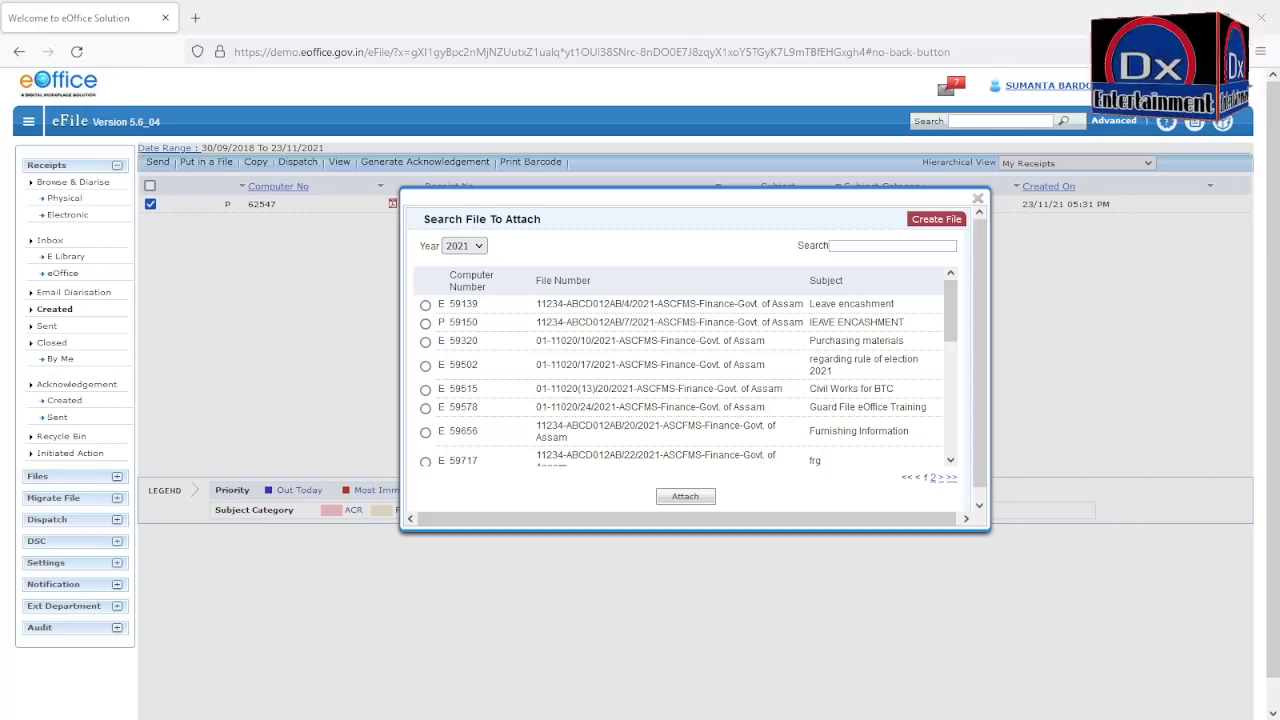
{"action": "left_click", "coordinate": [839, 247]}
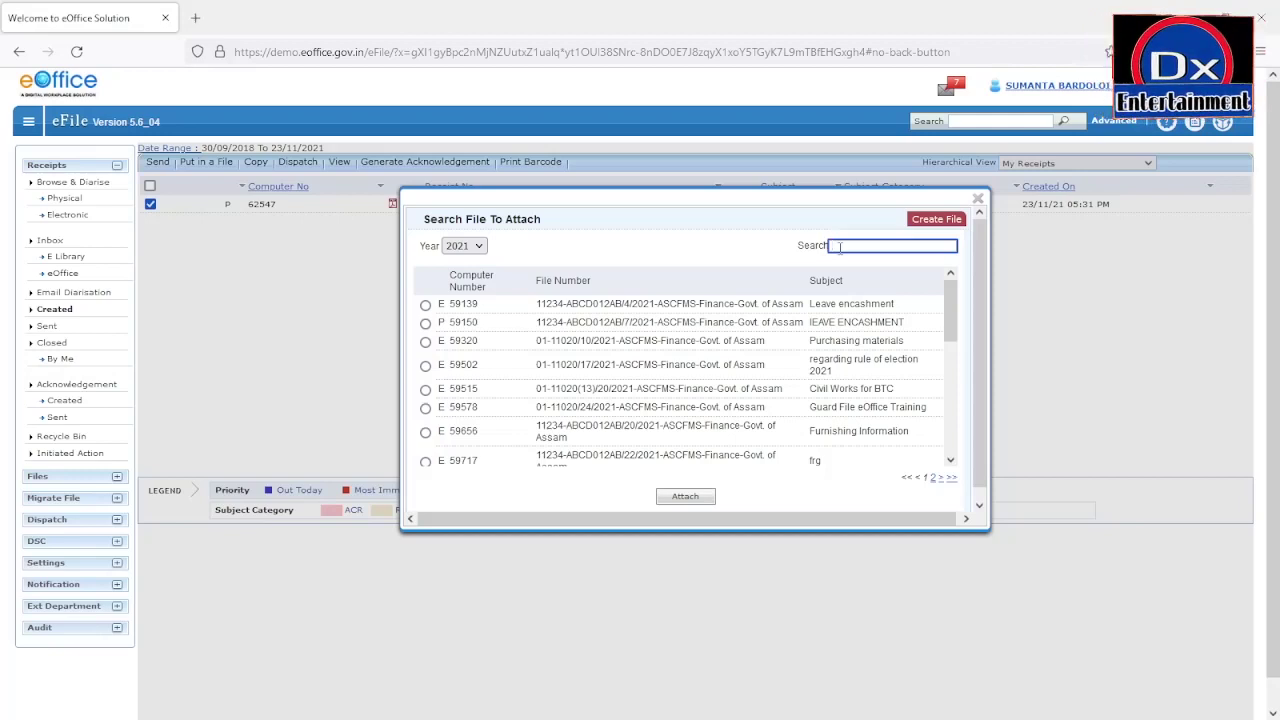
{"action": "type", "text": "62848"}
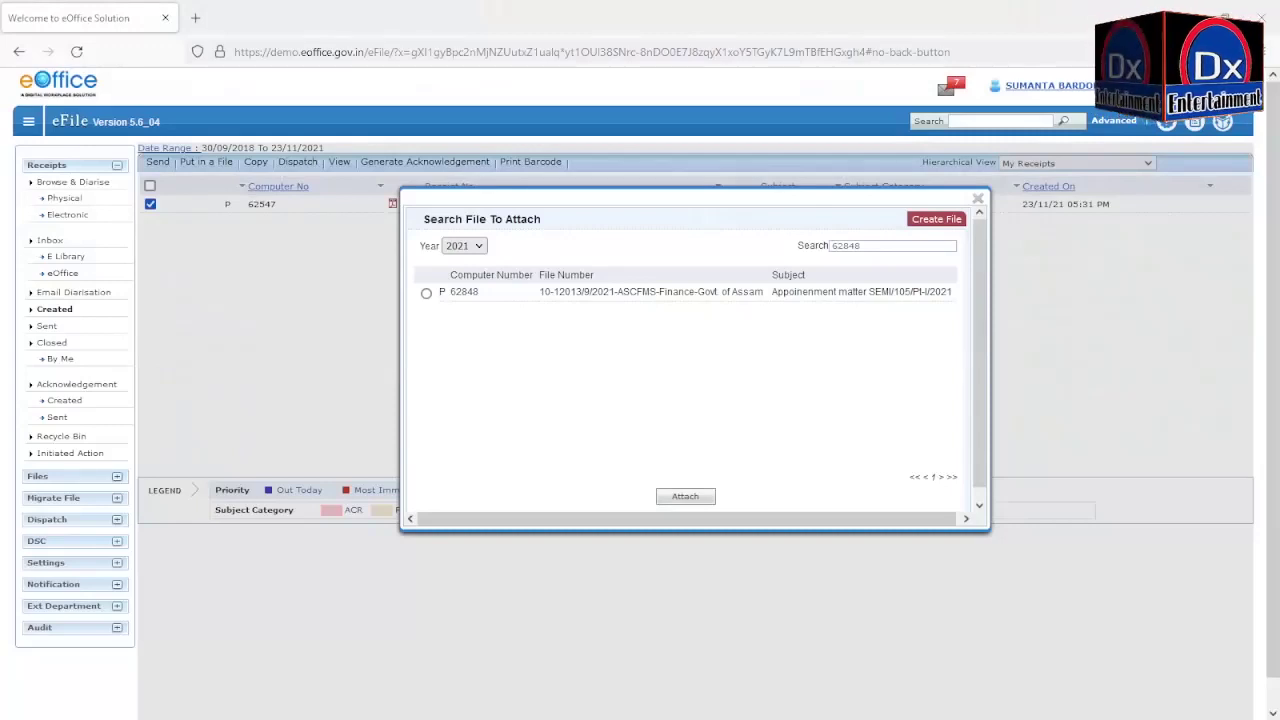
{"action": "left_click", "coordinate": [426, 293]}
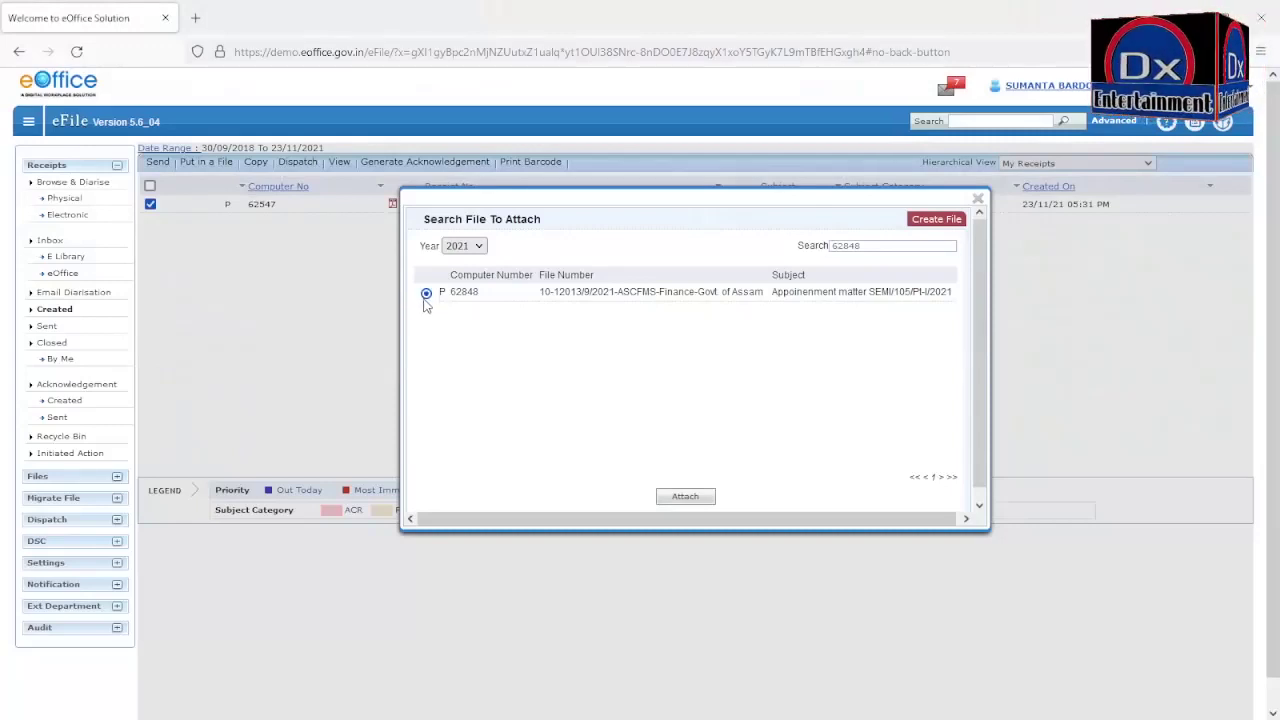
{"action": "left_click", "coordinate": [678, 500]}
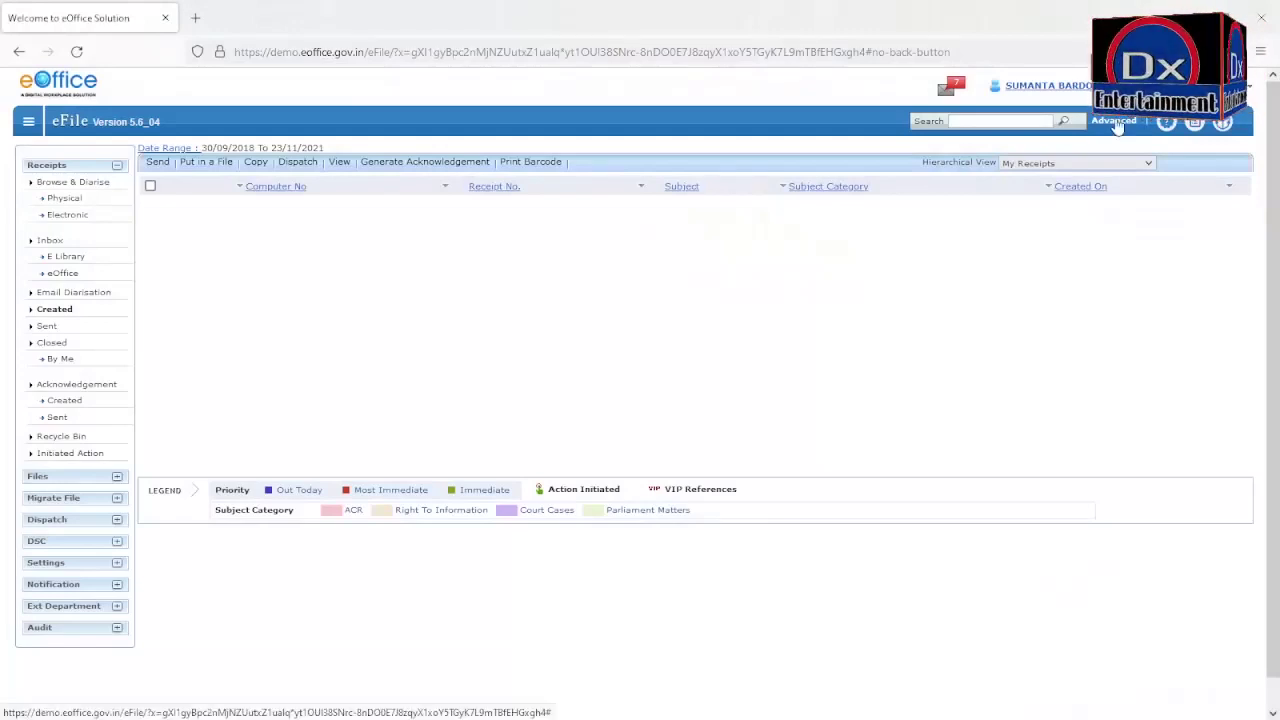
Step: Run an advanced receipt search for Computer No 62547 with All output fields
{"action": "left_click", "coordinate": [1114, 120]}
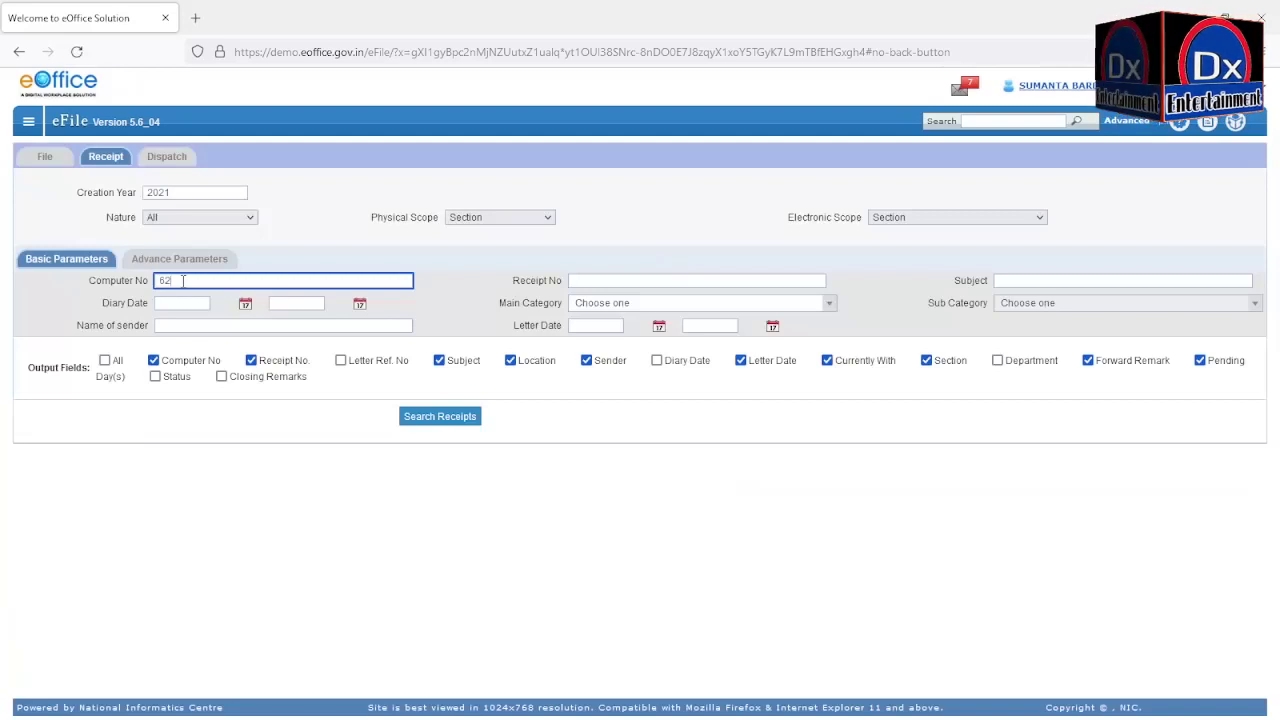
{"action": "type", "text": "62547"}
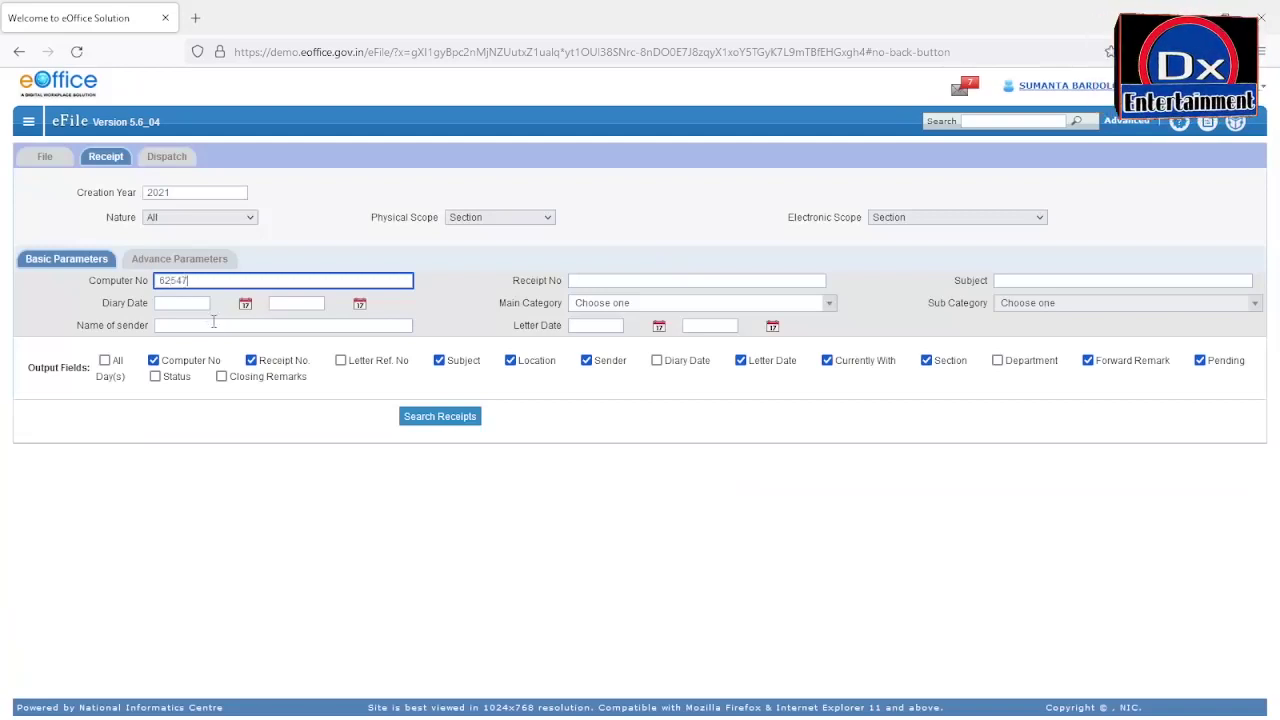
{"action": "left_click", "coordinate": [105, 360]}
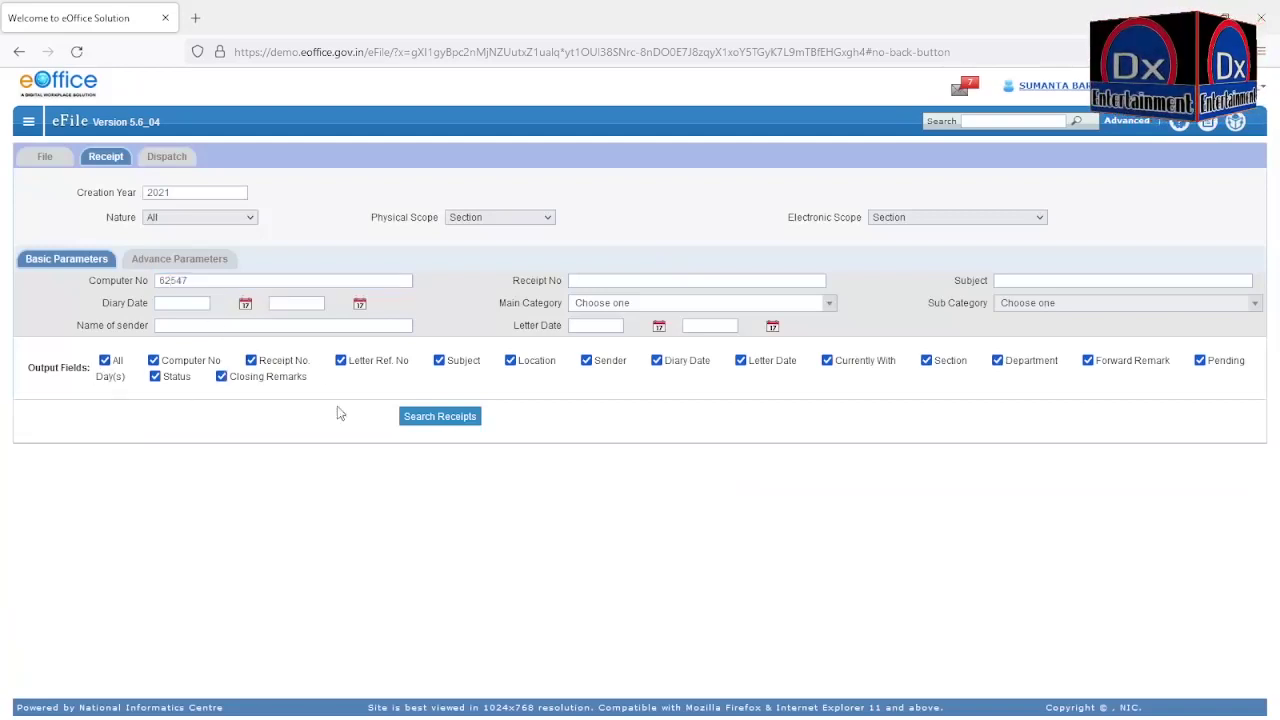
{"action": "left_click", "coordinate": [430, 416]}
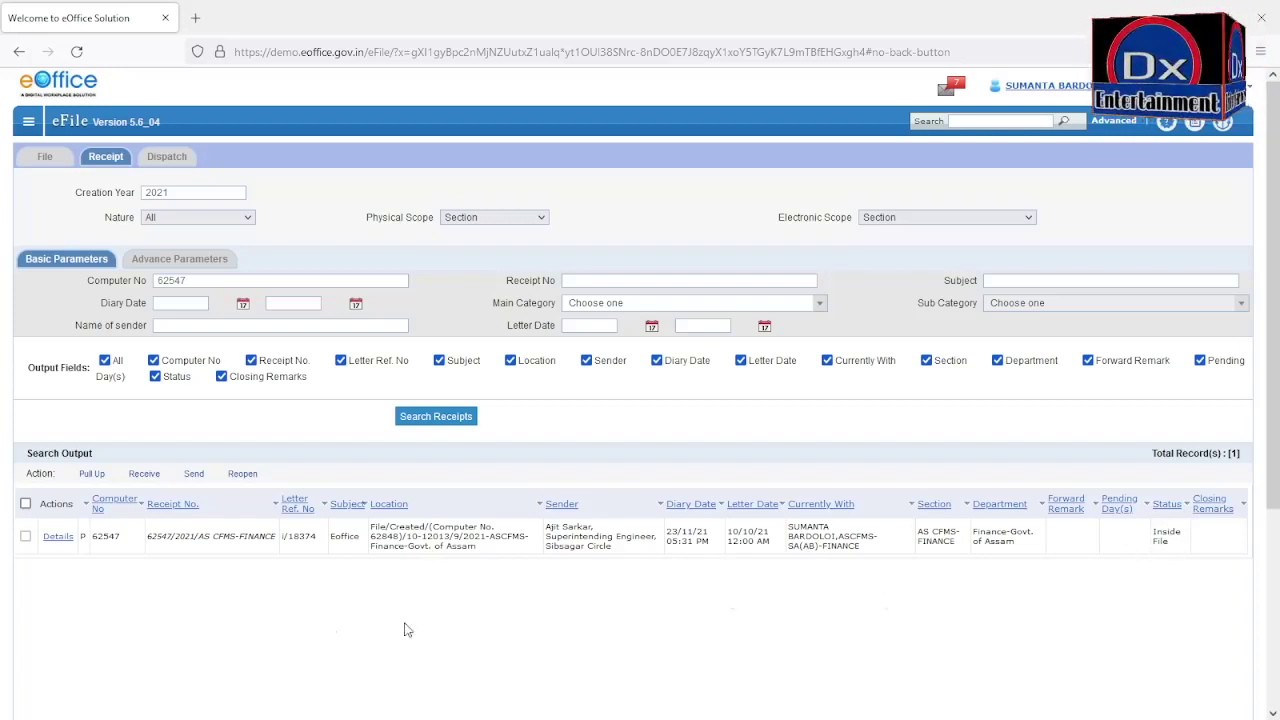
Step: View receipt 62547's details to confirm it now sits in file 62848
{"action": "left_click", "coordinate": [58, 537]}
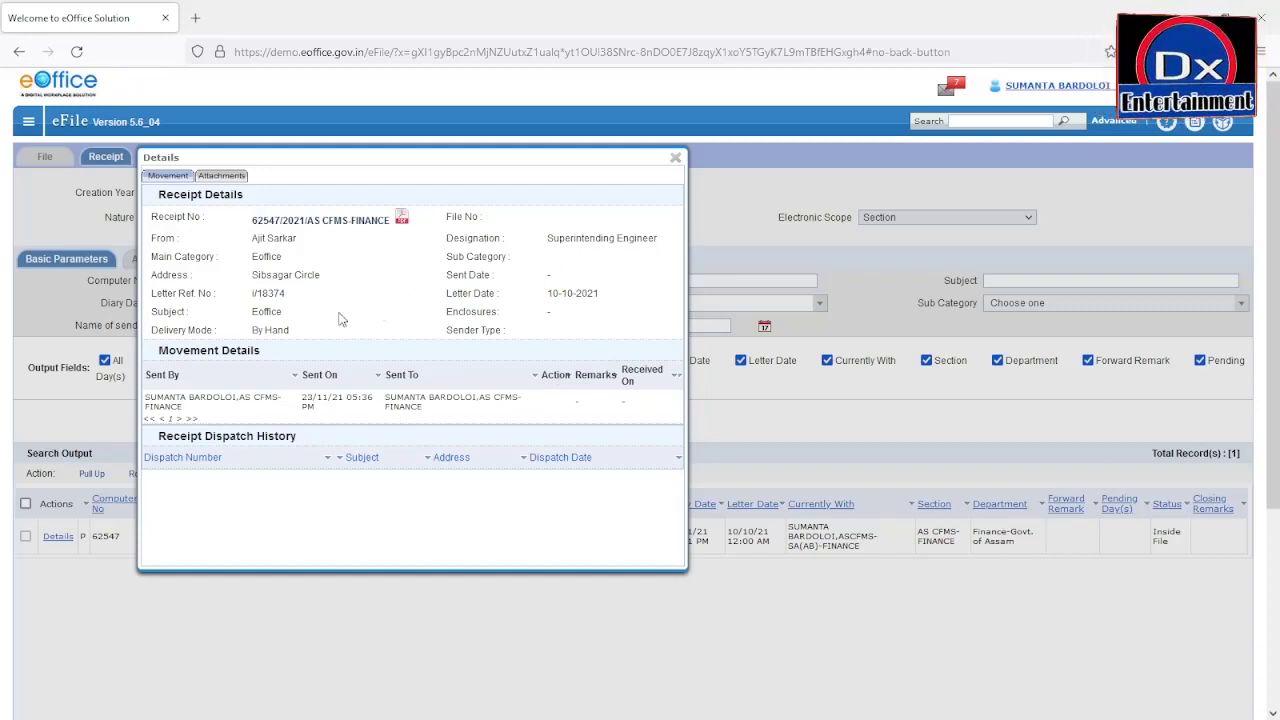
{"action": "key", "text": "Escape"}
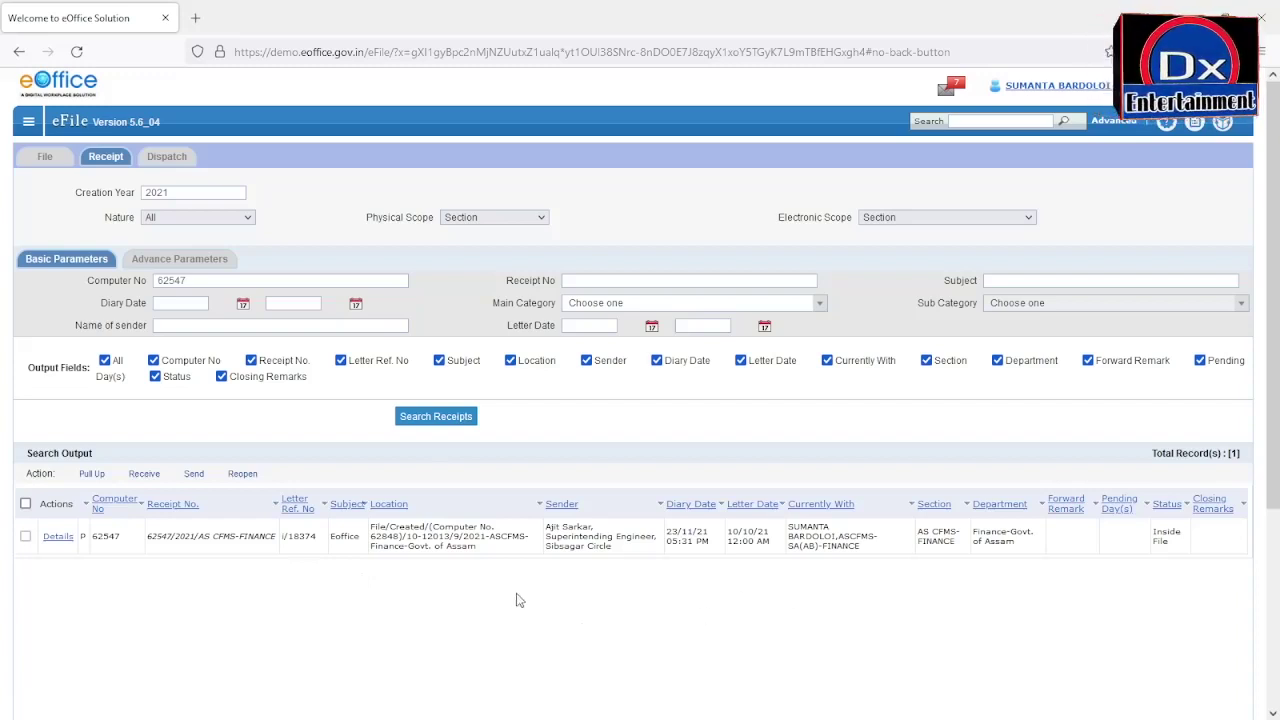
{"action": "left_click", "coordinate": [46, 158]}
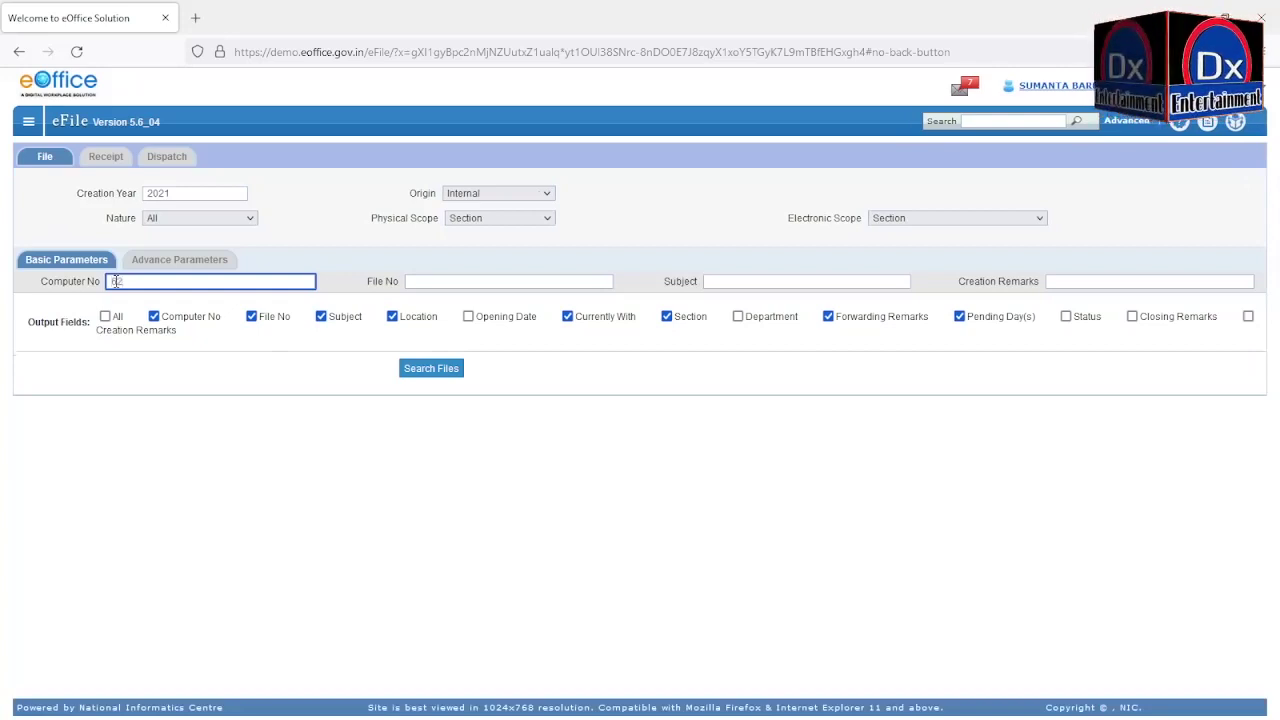
Step: Search for file 62848 with all fields, open it, and view its details listing receipt 62547/2021/AS CFMS-FINANCE
{"action": "type", "text": "62848"}
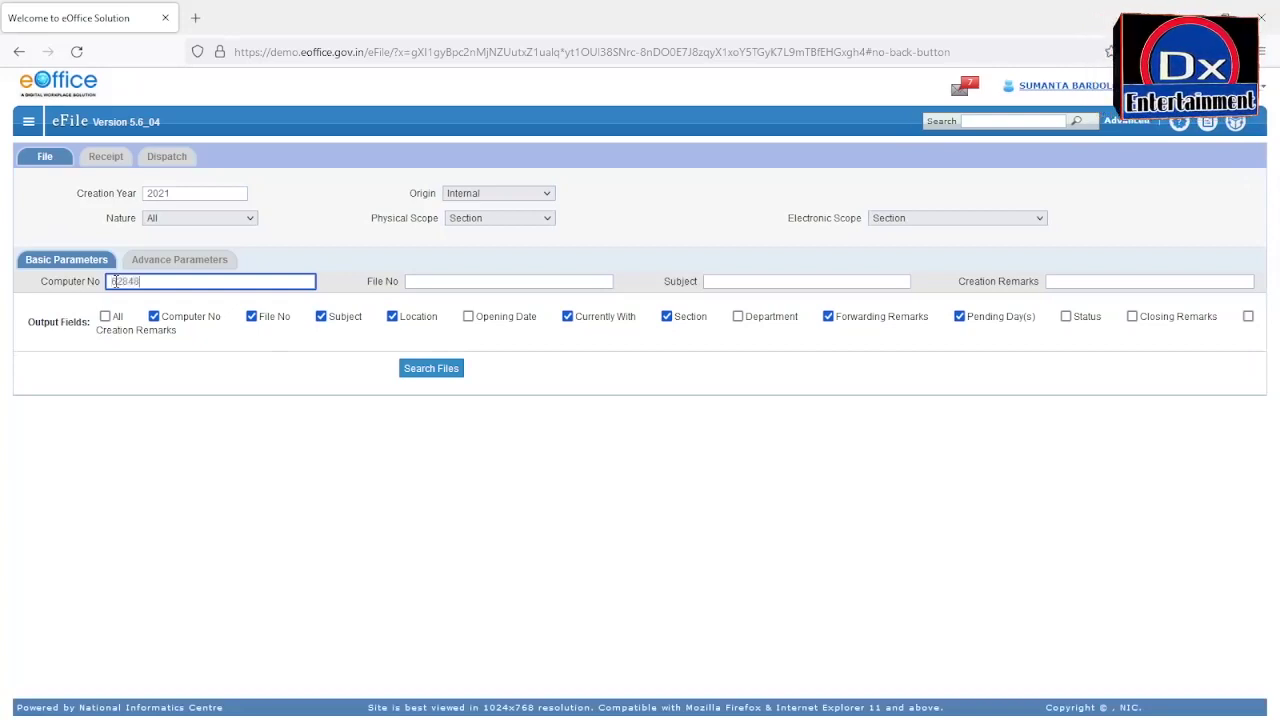
{"action": "left_click", "coordinate": [104, 316]}
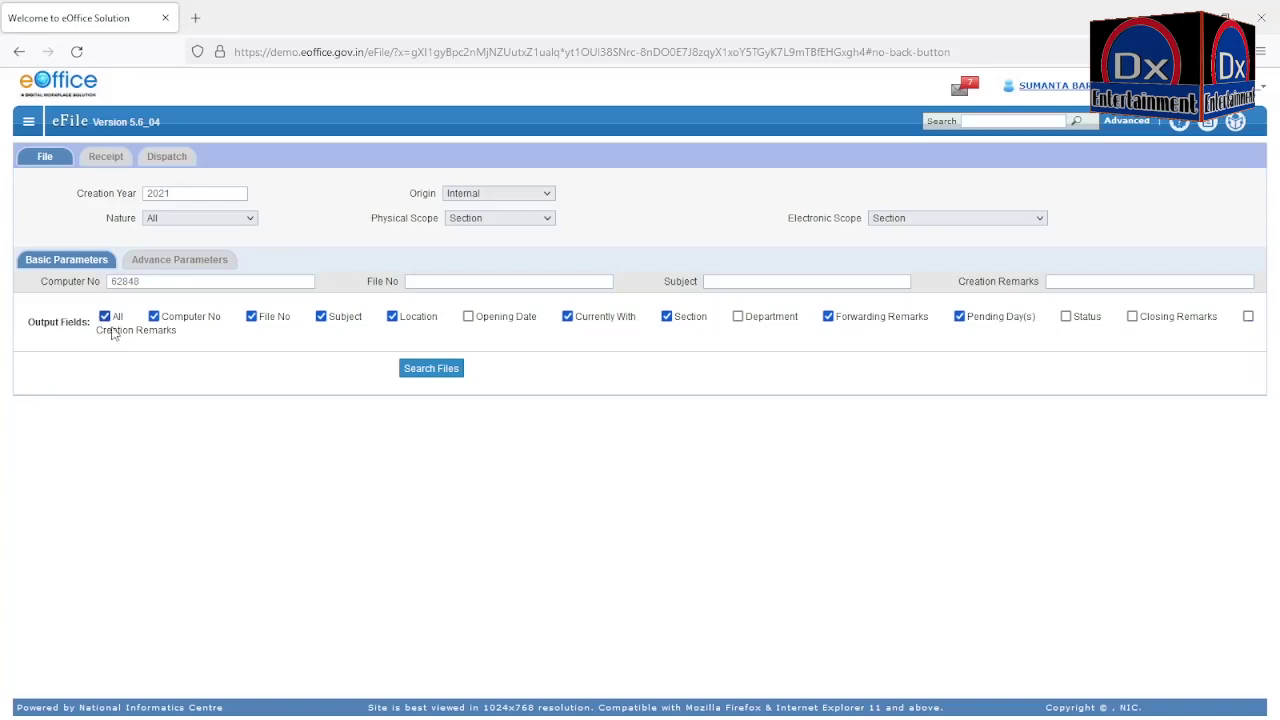
{"action": "left_click", "coordinate": [430, 368]}
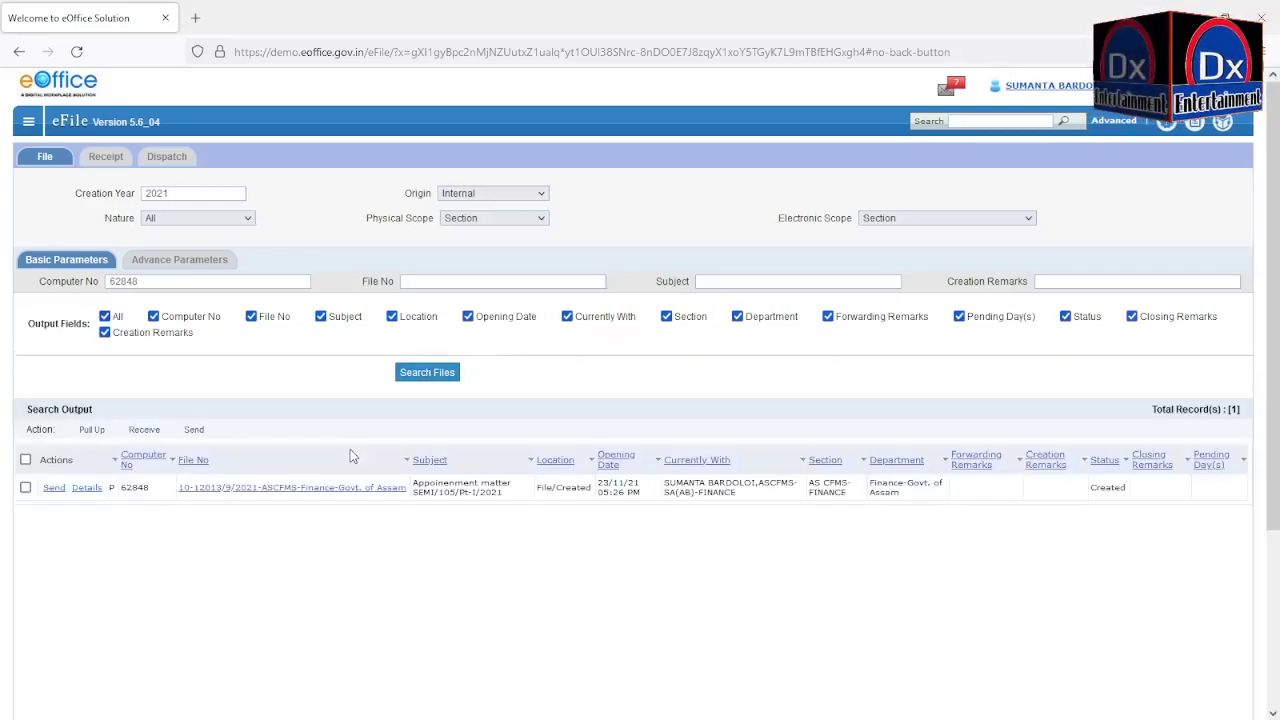
{"action": "left_click", "coordinate": [257, 495]}
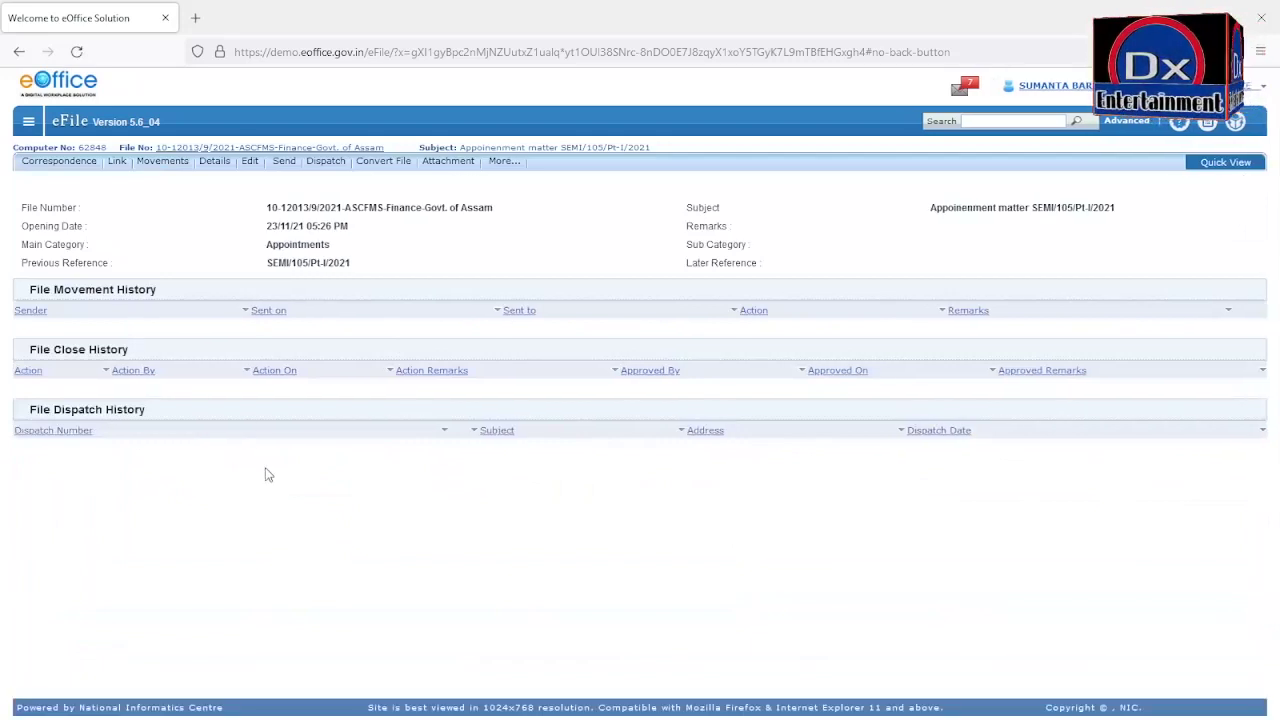
{"action": "left_click", "coordinate": [214, 164]}
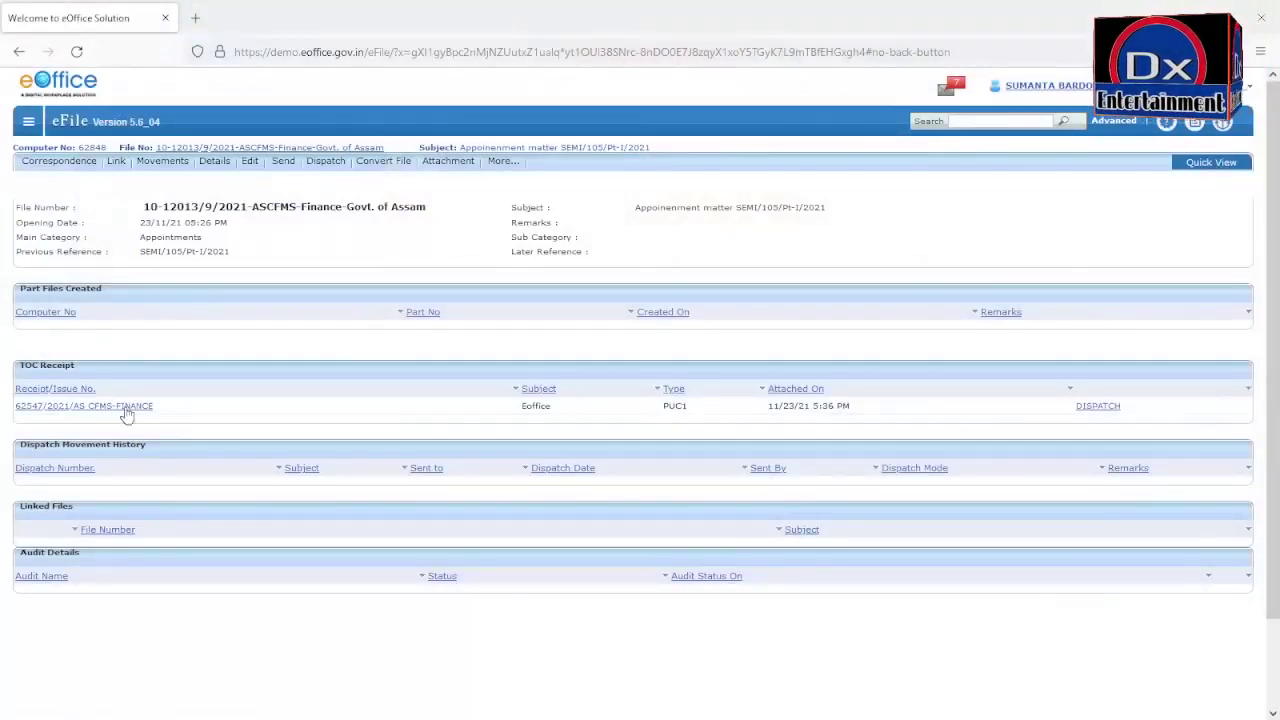
{"action": "left_click", "coordinate": [121, 407]}
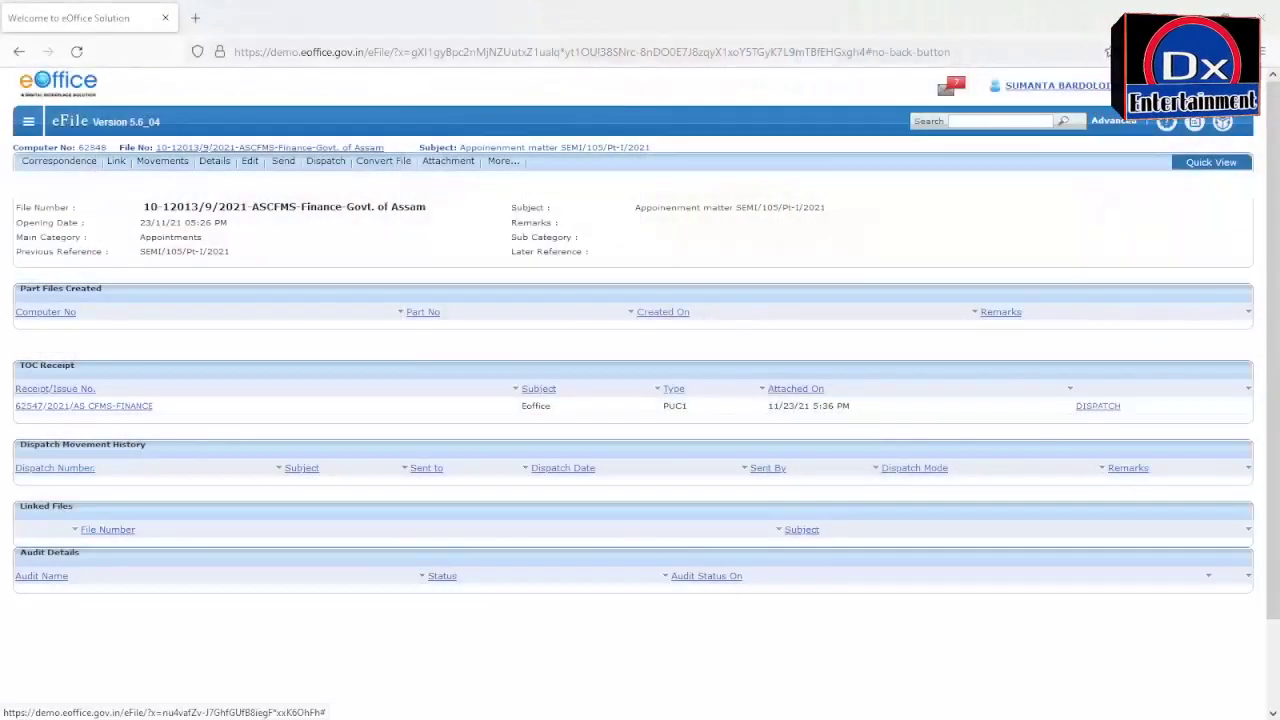
{"action": "left_click", "coordinate": [124, 409]}
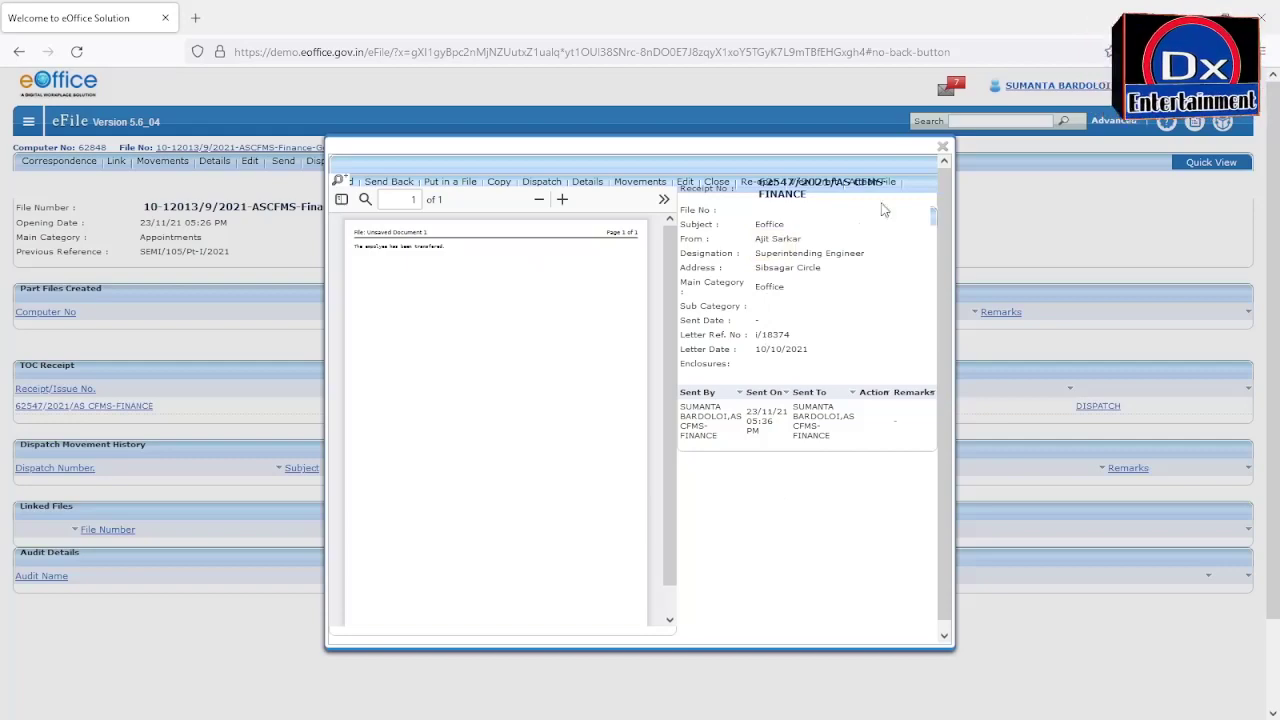
{"action": "left_click", "coordinate": [942, 150]}
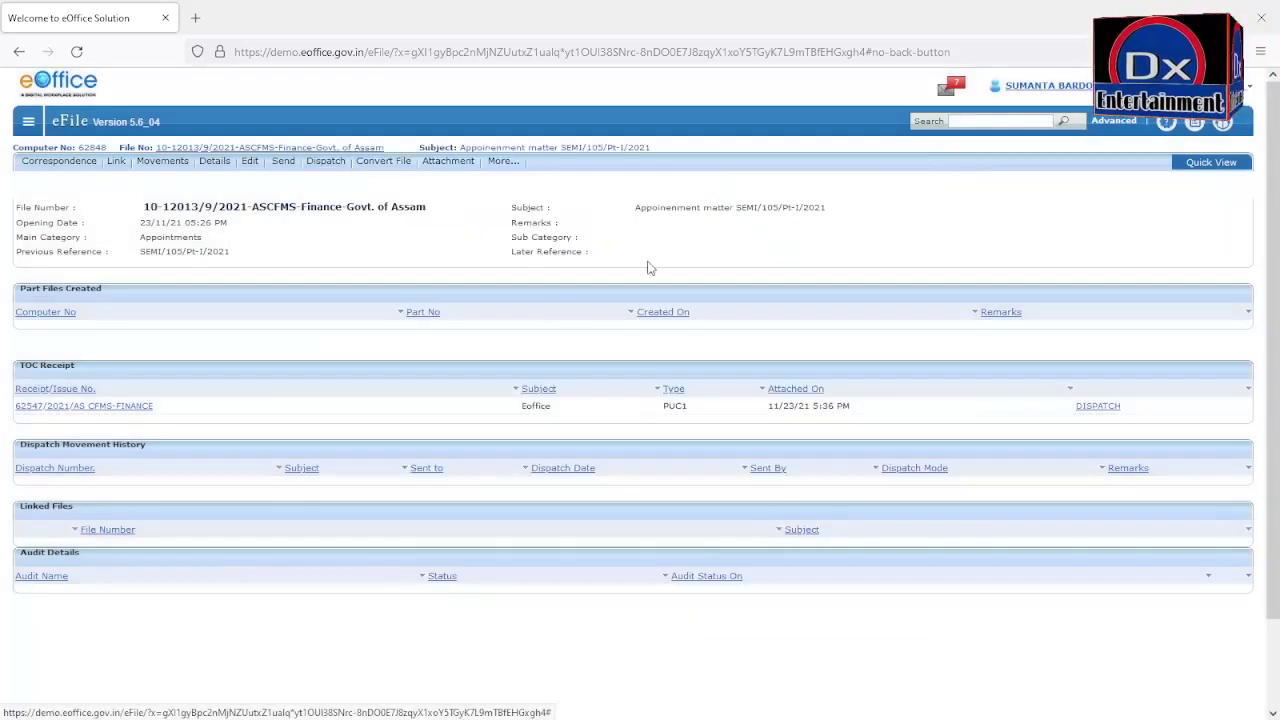
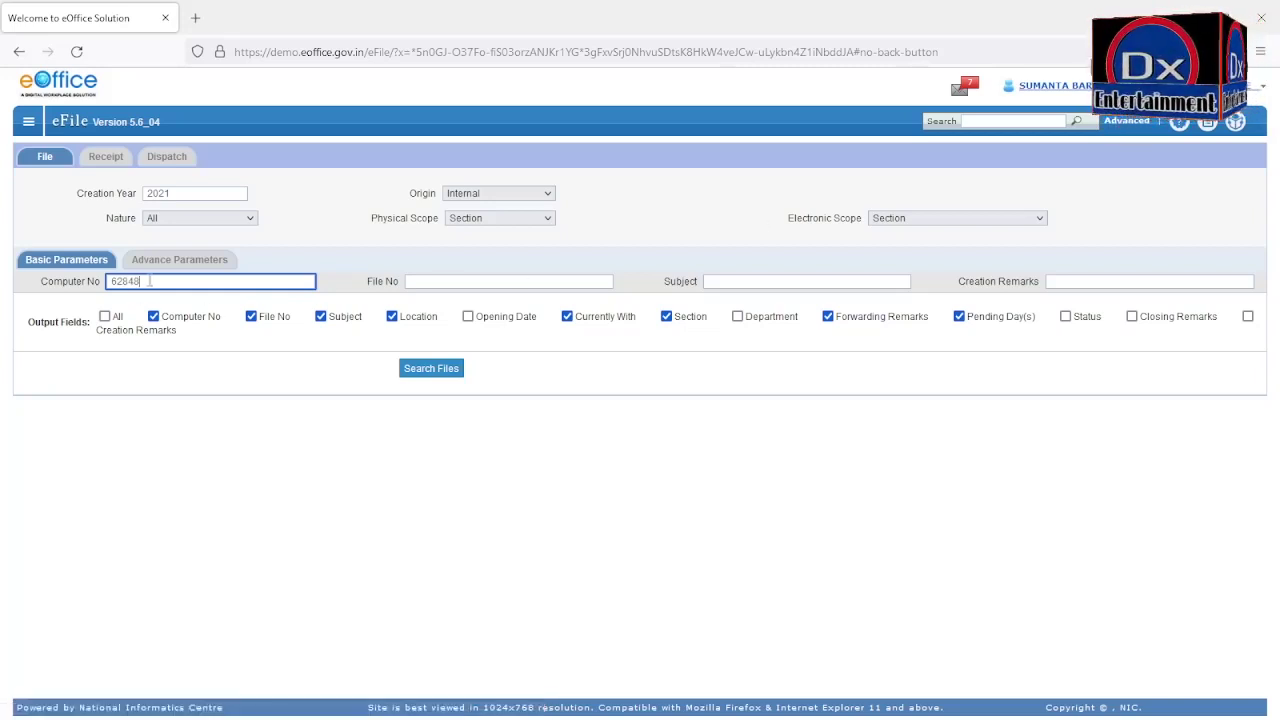
Step: Search for file 62848 with all output fields shown and tick its result row
{"action": "left_click", "coordinate": [104, 316]}
{"action": "left_click", "coordinate": [400, 368]}
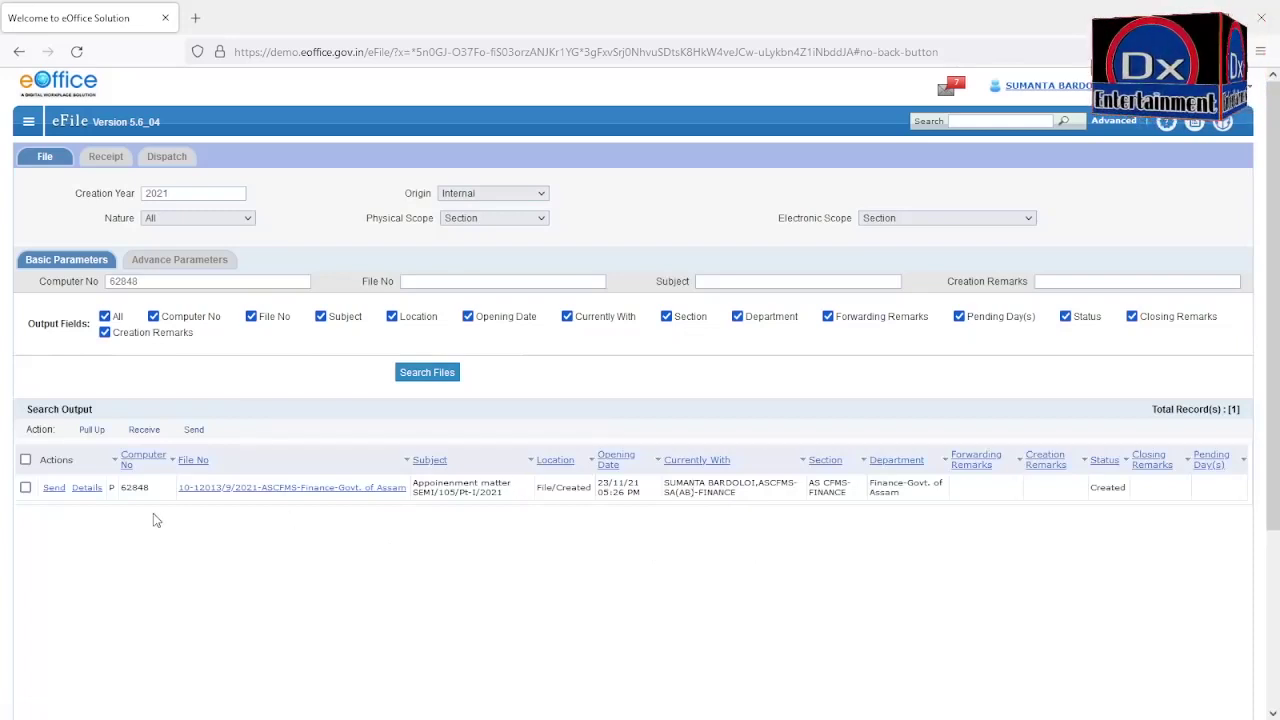
{"action": "left_click", "coordinate": [26, 489]}
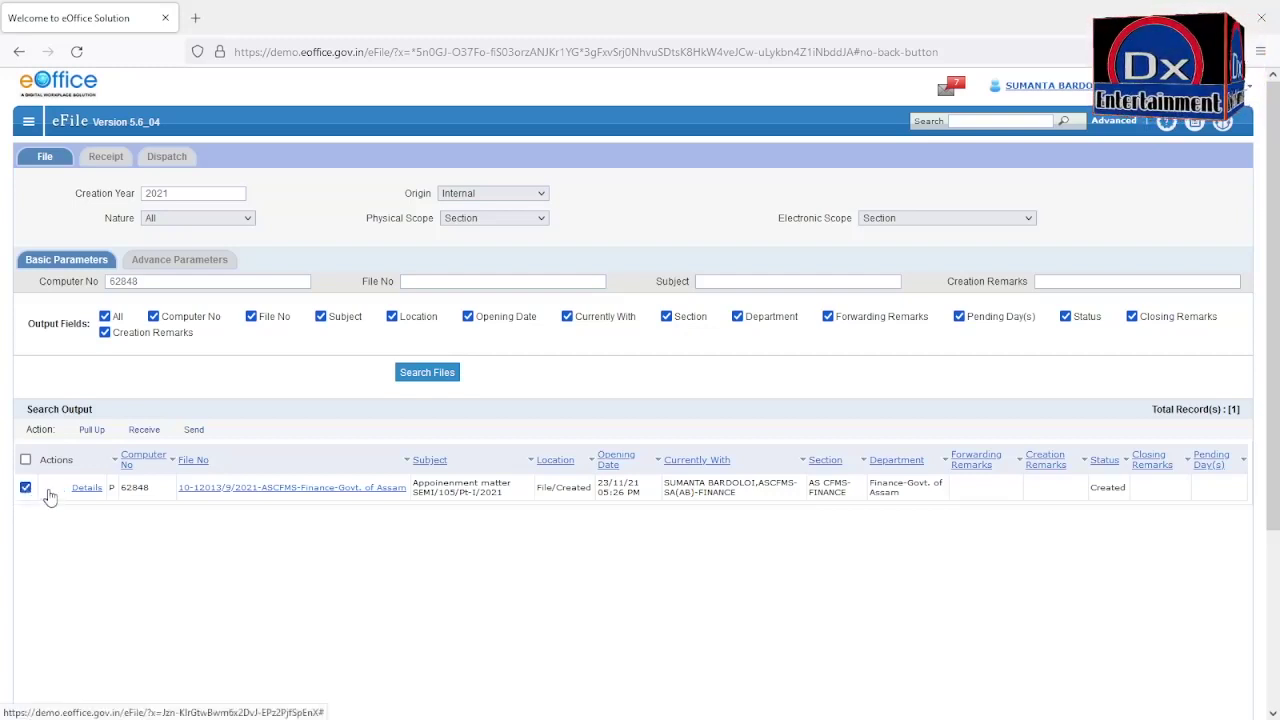
Step: Send file 62848 to ASCFMS-SUPPT(AD)-FINANCE, chosen from the To field's suggestions
{"action": "left_click", "coordinate": [47, 490]}
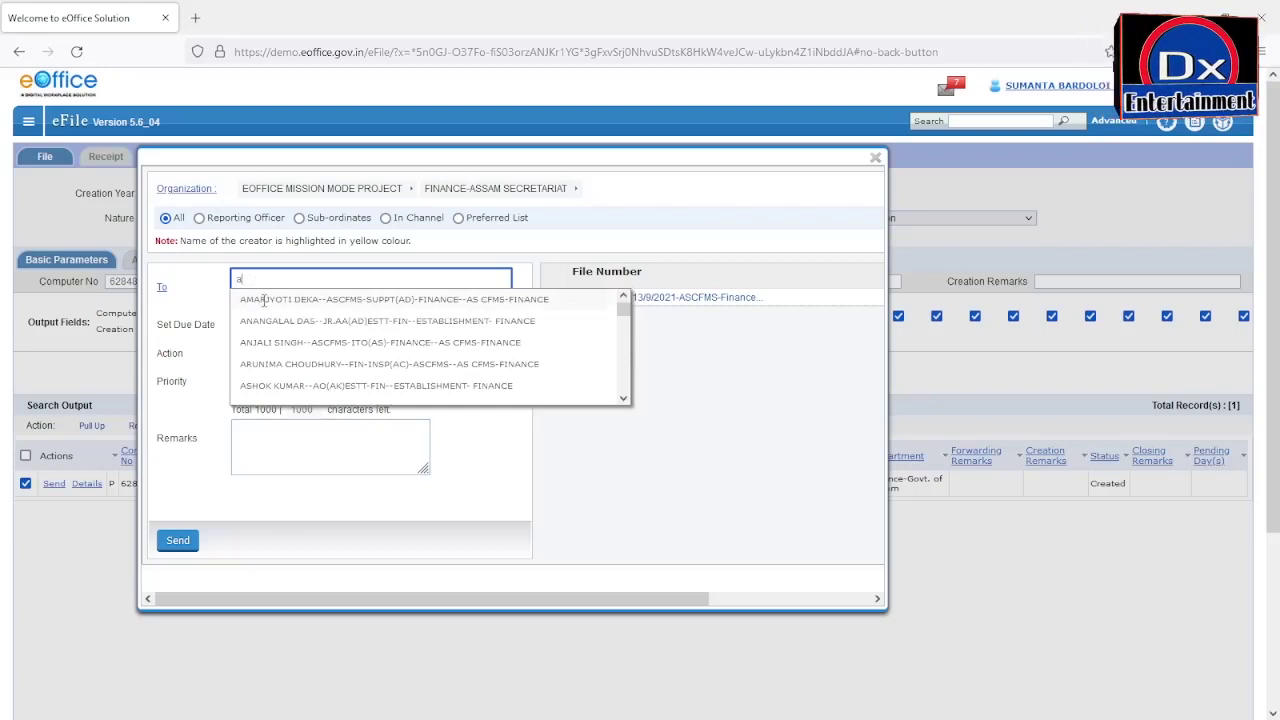
{"action": "left_click", "coordinate": [264, 300]}
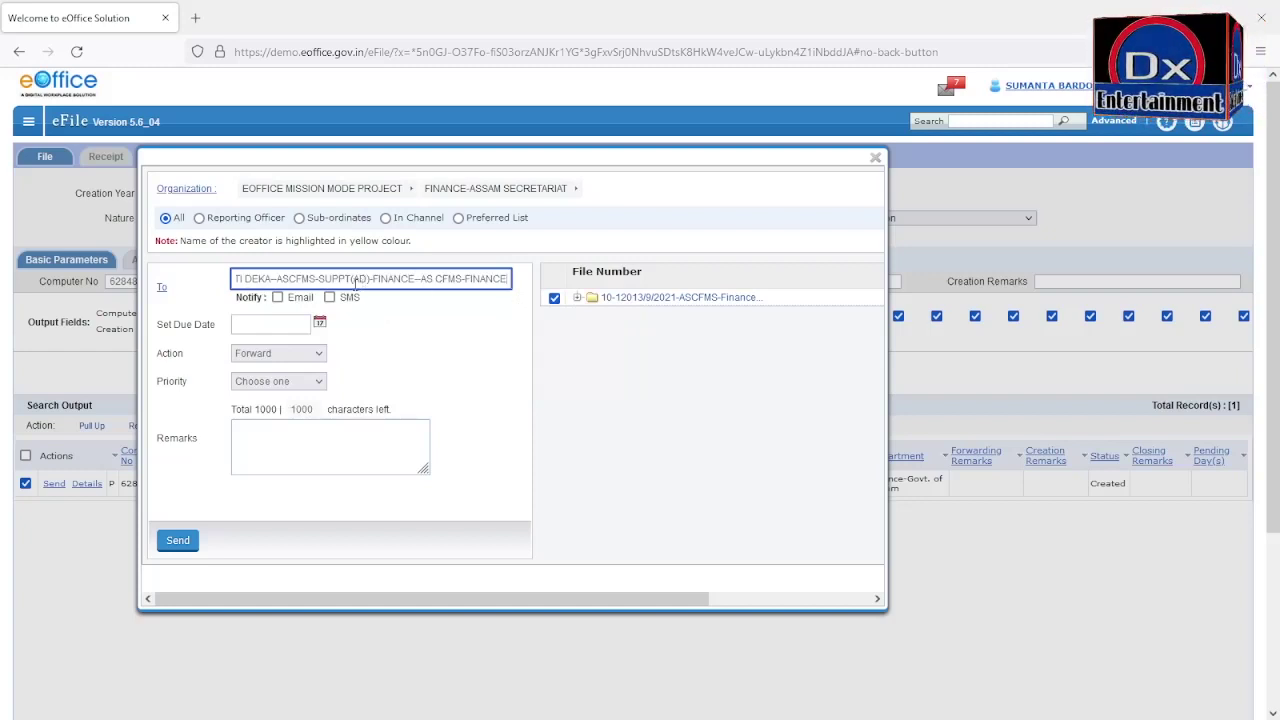
{"action": "left_click", "coordinate": [177, 541]}
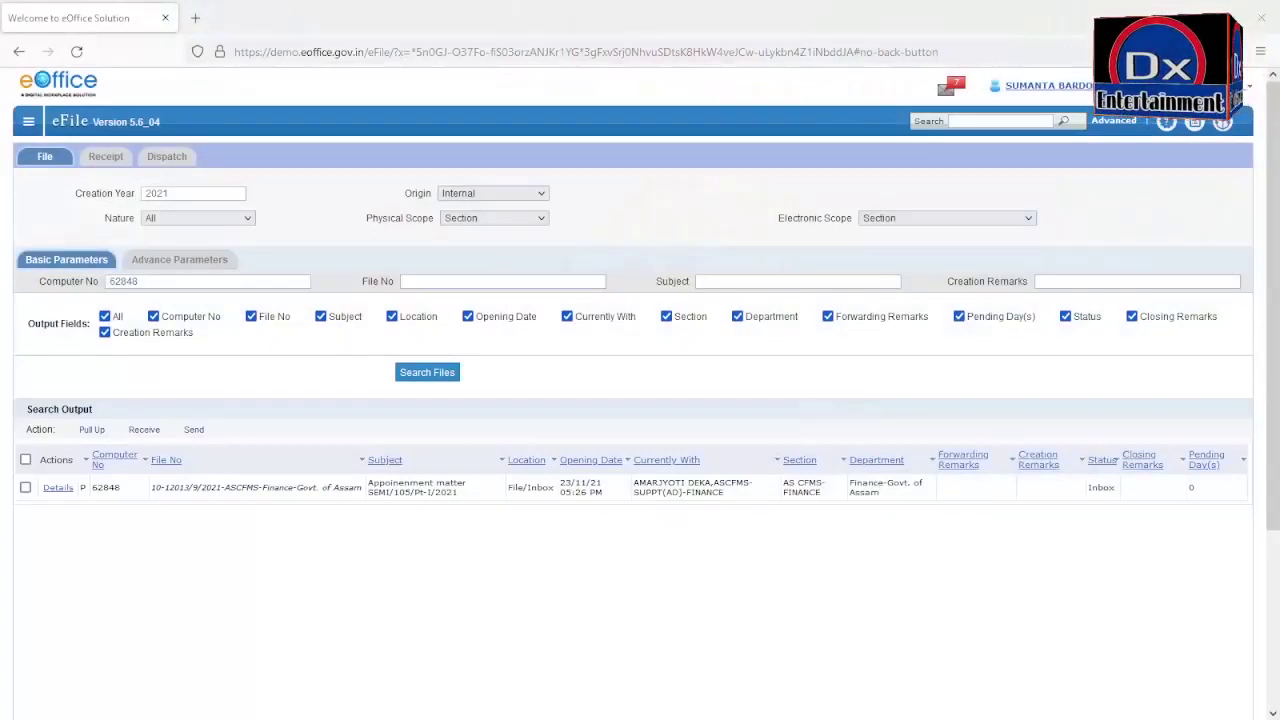
Step: Re-mark file 62848 and go to the files listing from the navigation sidebar
{"action": "left_click", "coordinate": [25, 487]}
{"action": "left_click", "coordinate": [29, 122]}
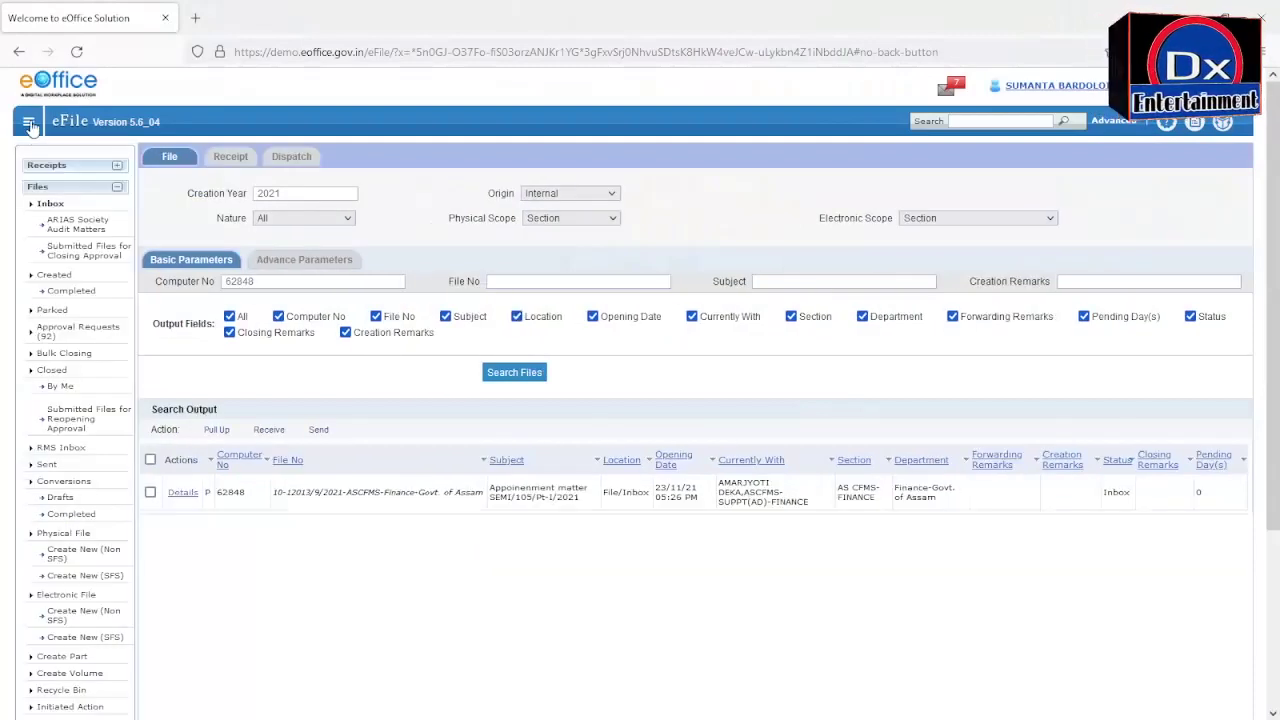
{"action": "left_click", "coordinate": [117, 187]}
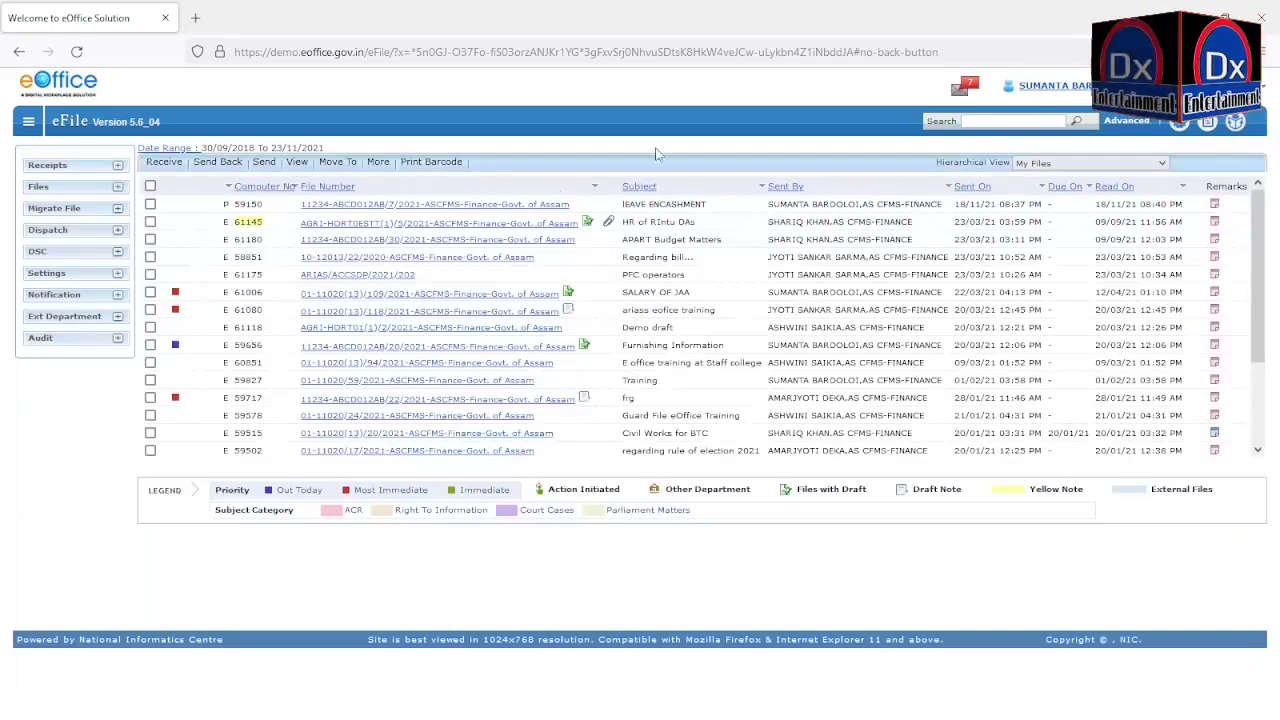
Step: Return via eOffice Home to File Management System and open the Files Inbox
{"action": "left_click", "coordinate": [1052, 85]}
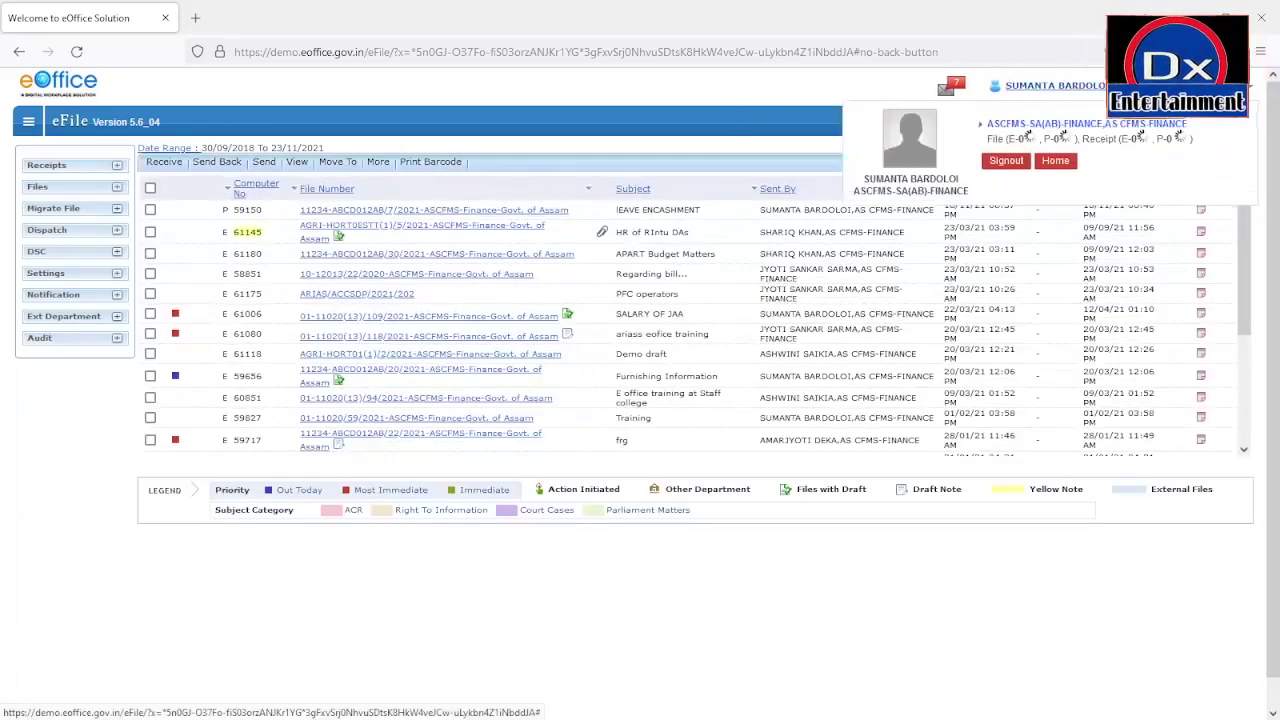
{"action": "left_click", "coordinate": [1073, 158]}
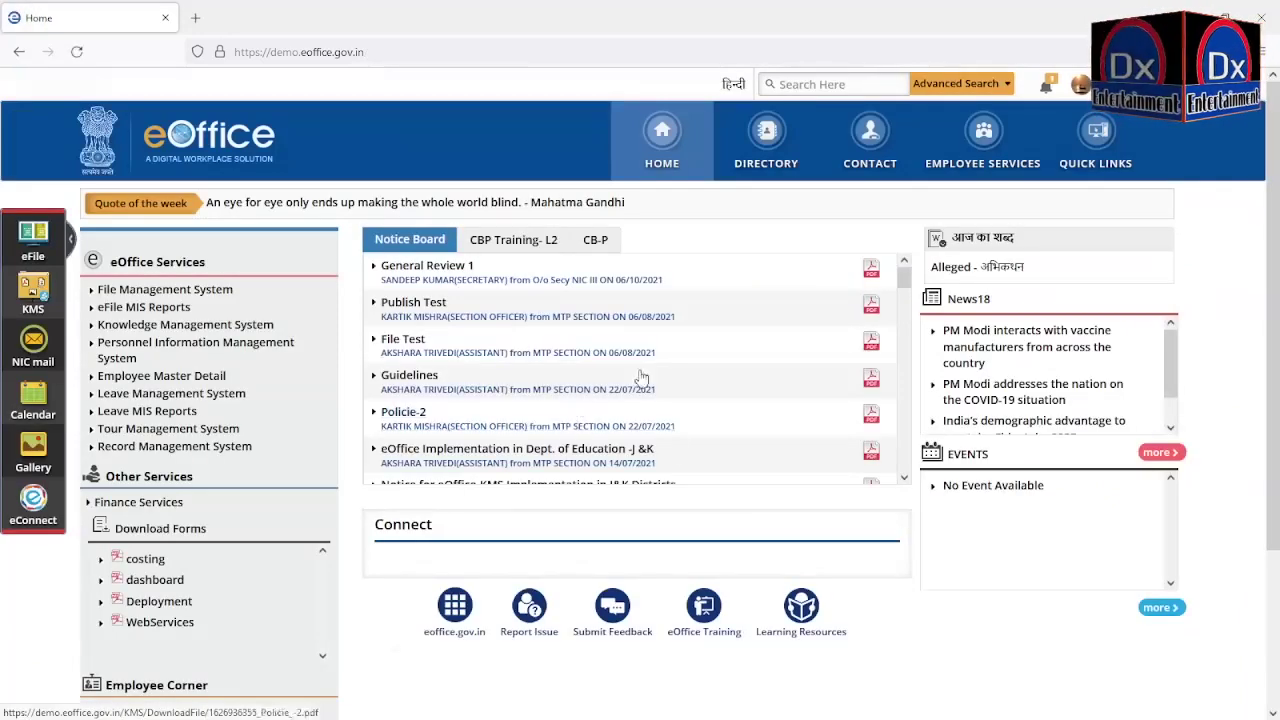
{"action": "left_click", "coordinate": [164, 290]}
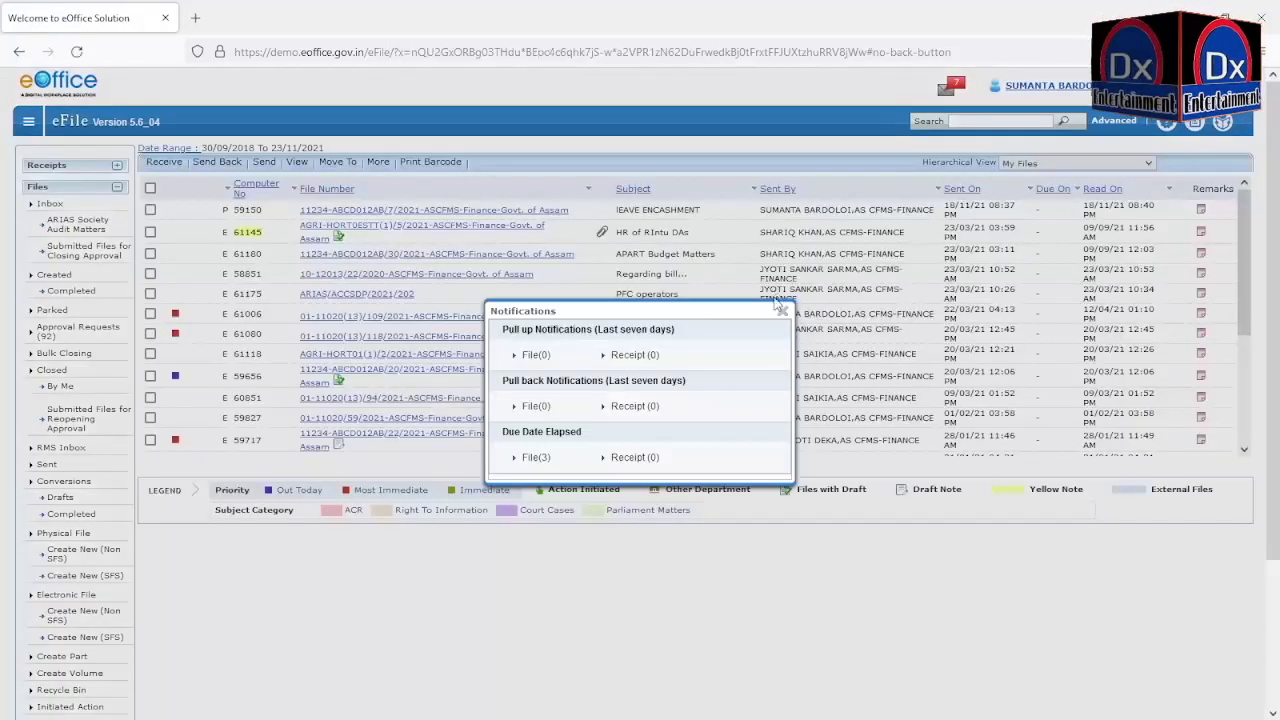
{"action": "left_click", "coordinate": [782, 311]}
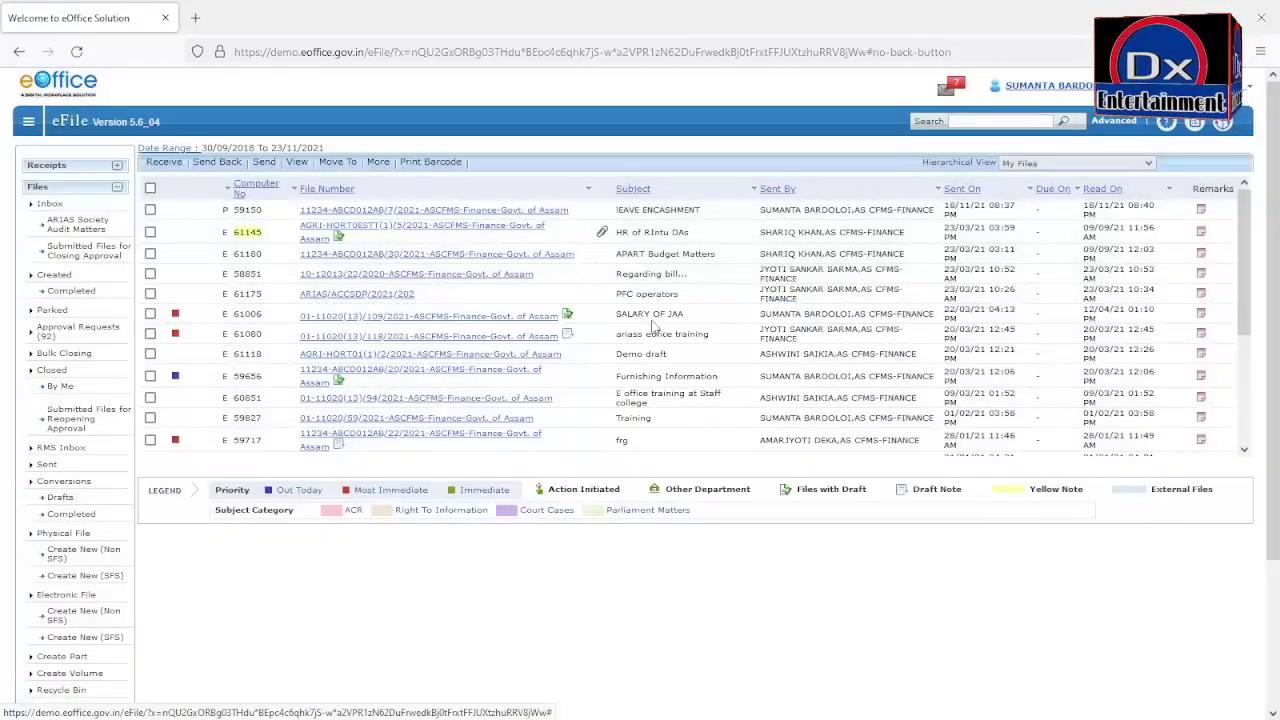
{"action": "left_click", "coordinate": [47, 206]}
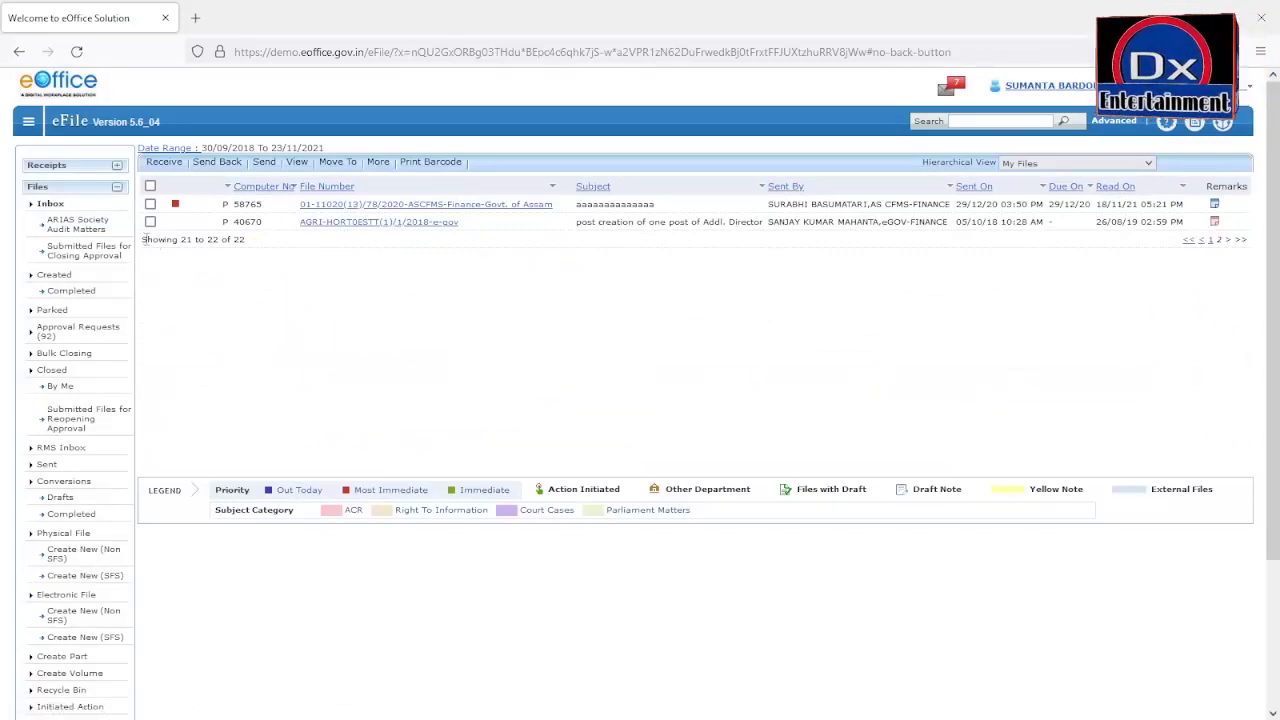
Step: Receive inbox file 40670, dismiss the already-received alert, and open its file details
{"action": "left_click", "coordinate": [150, 222]}
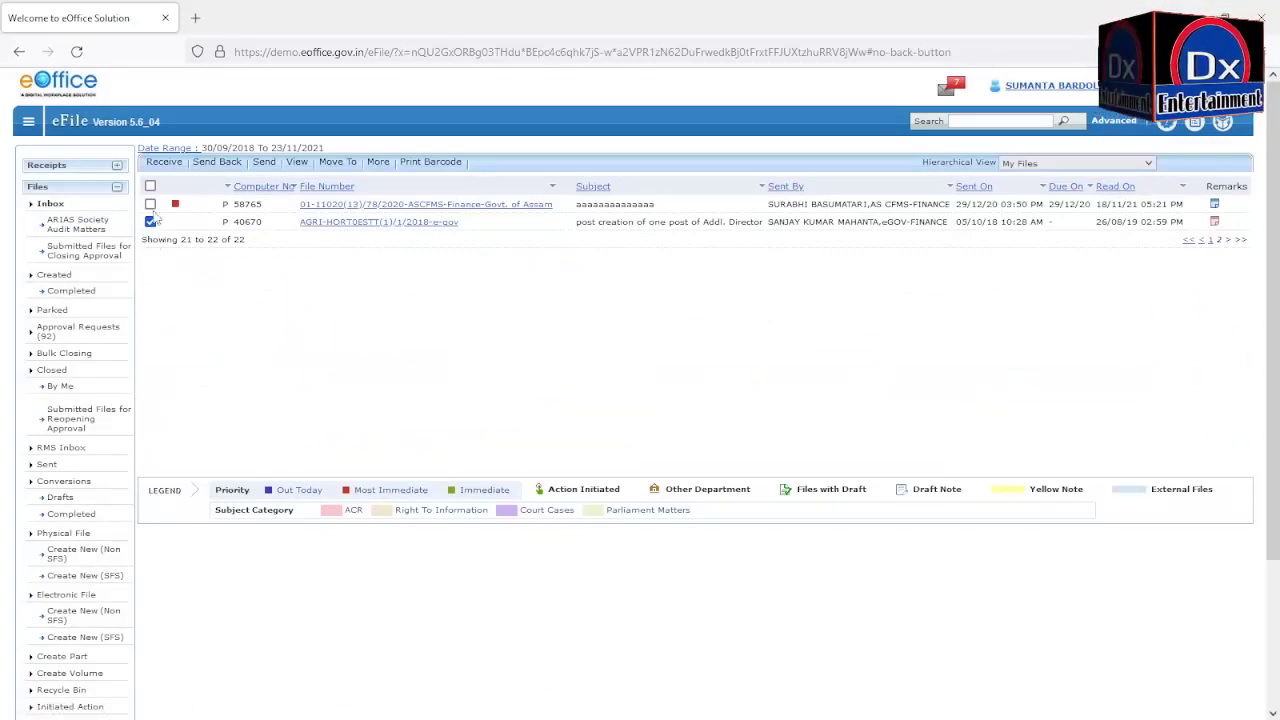
{"action": "left_click", "coordinate": [166, 163]}
{"action": "left_click", "coordinate": [688, 230]}
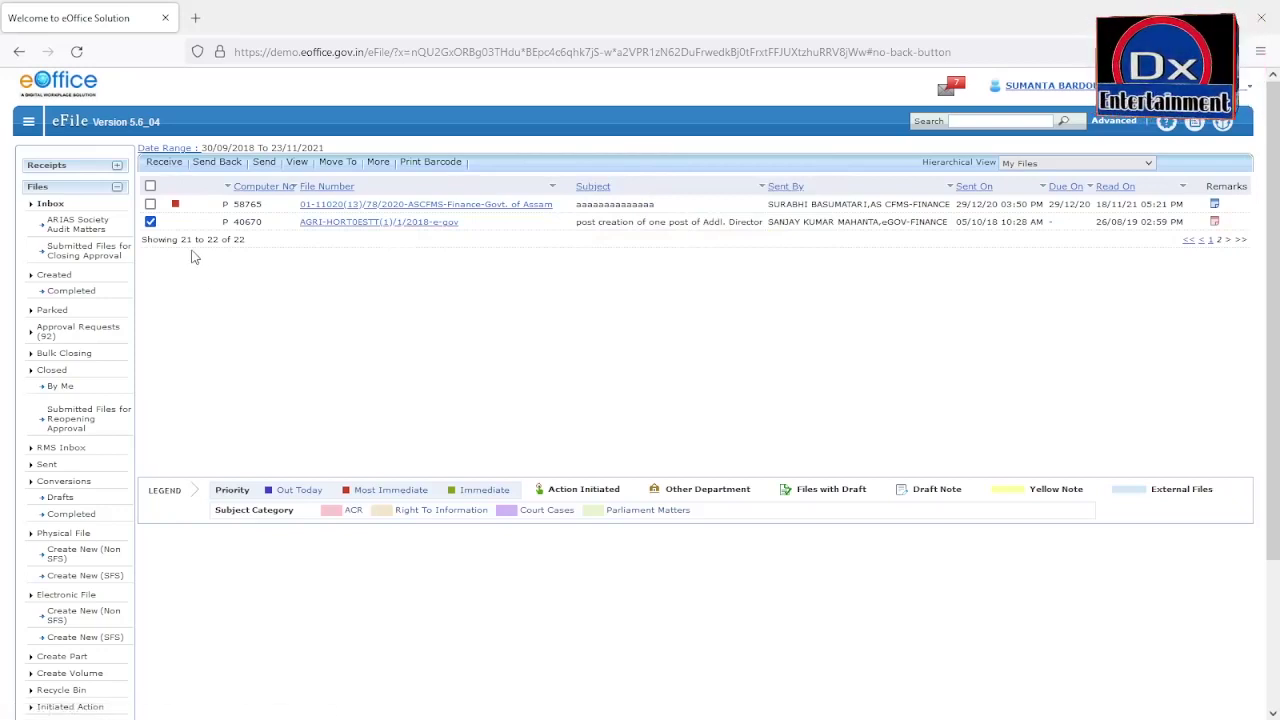
{"action": "left_click", "coordinate": [377, 223]}
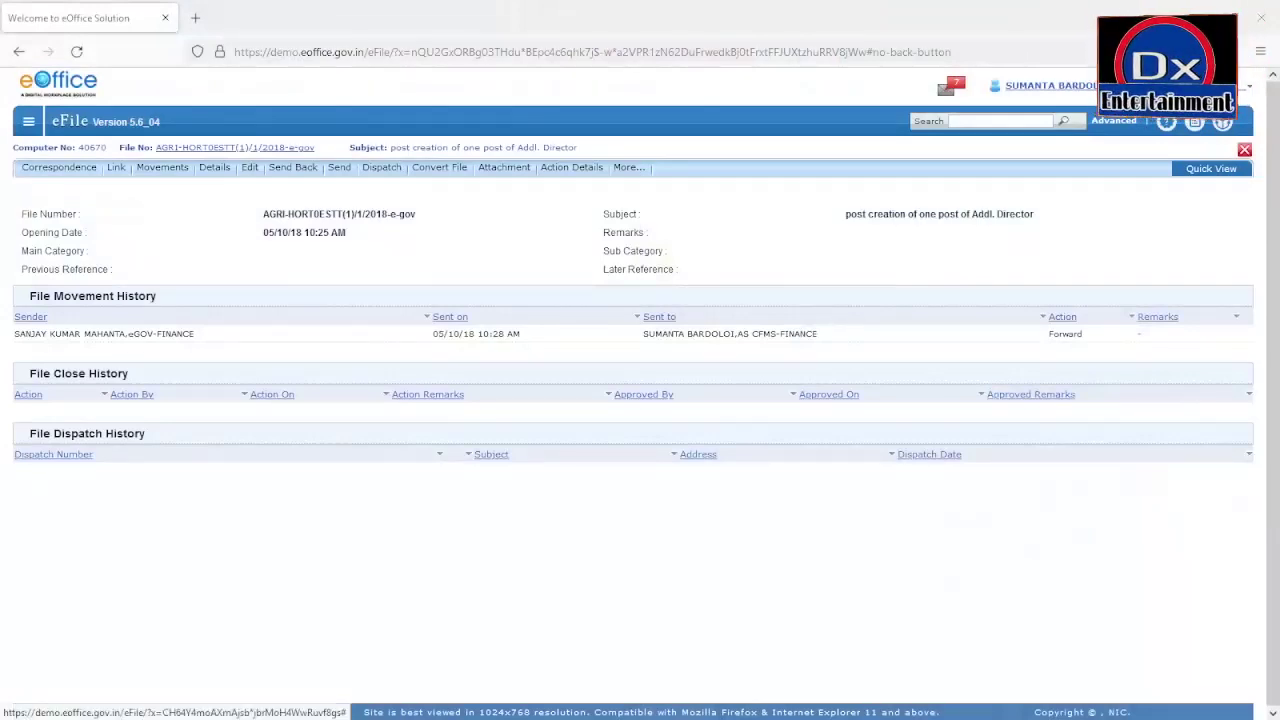
Step: Send file 40670 to a Finance recipient picked from the To field's name suggestions
{"action": "left_click", "coordinate": [336, 175]}
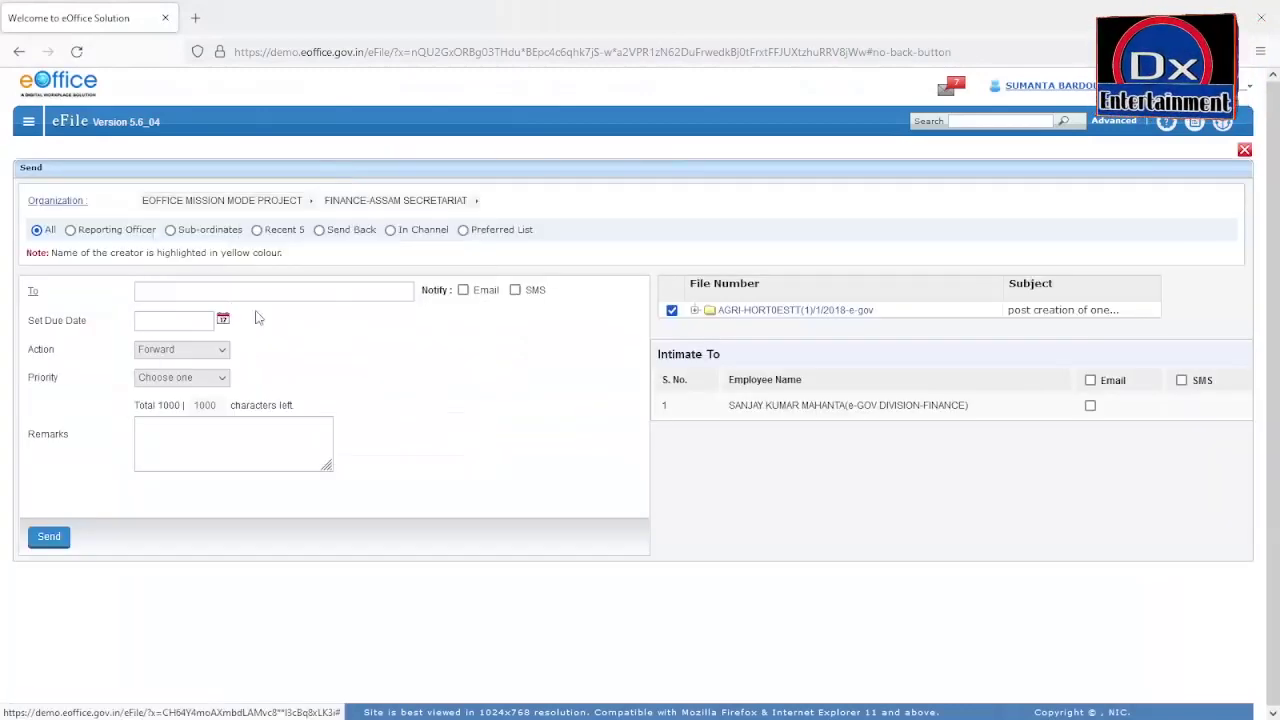
{"action": "left_click", "coordinate": [236, 290]}
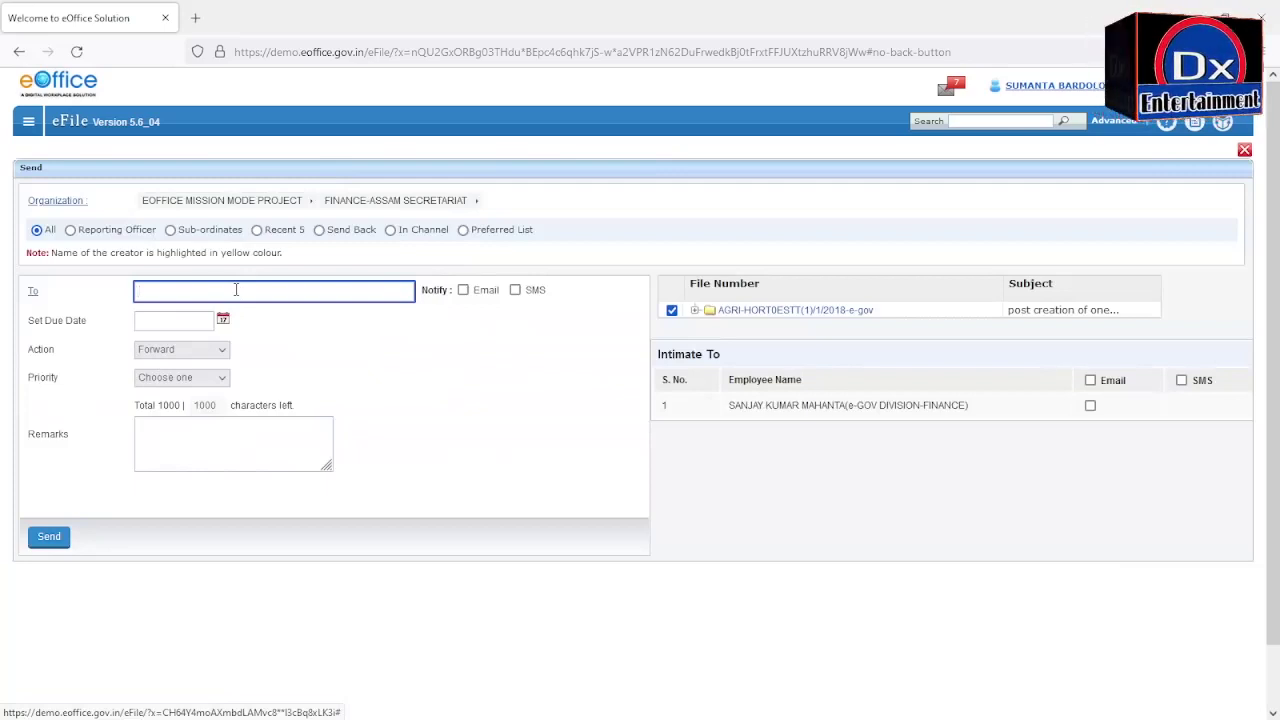
{"action": "type", "text": "su"}
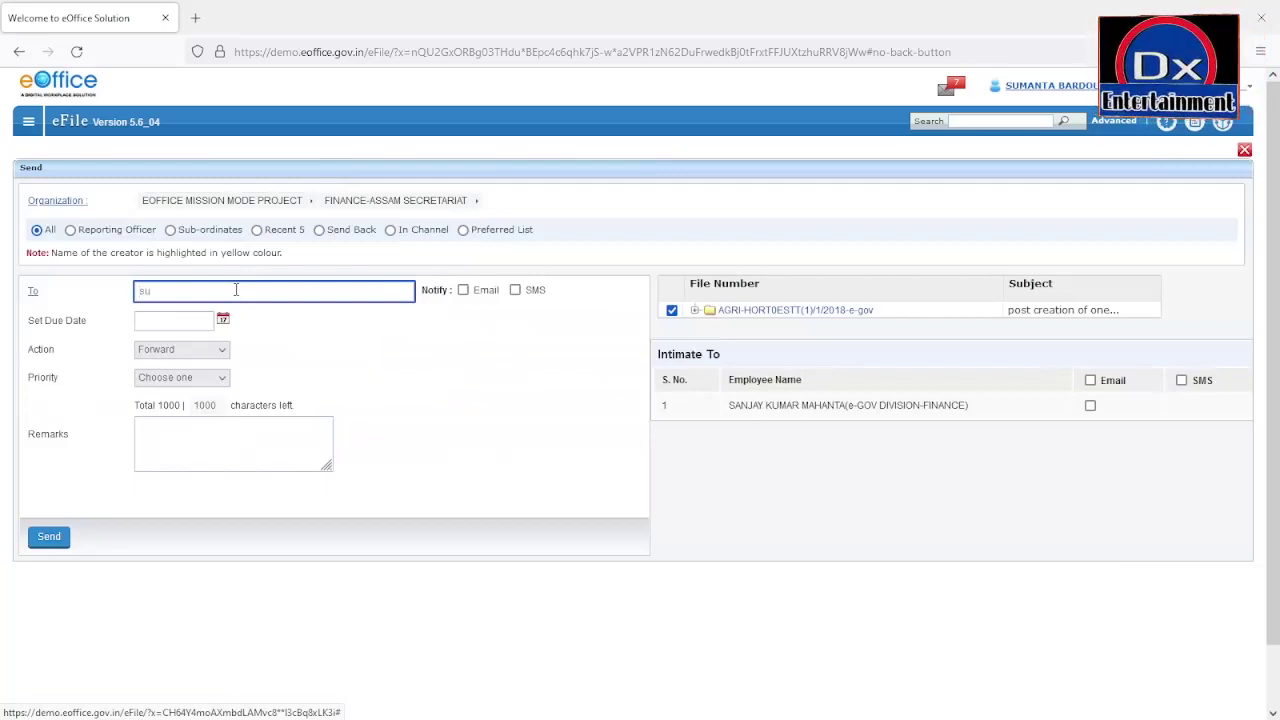
{"action": "type", "text": "m"}
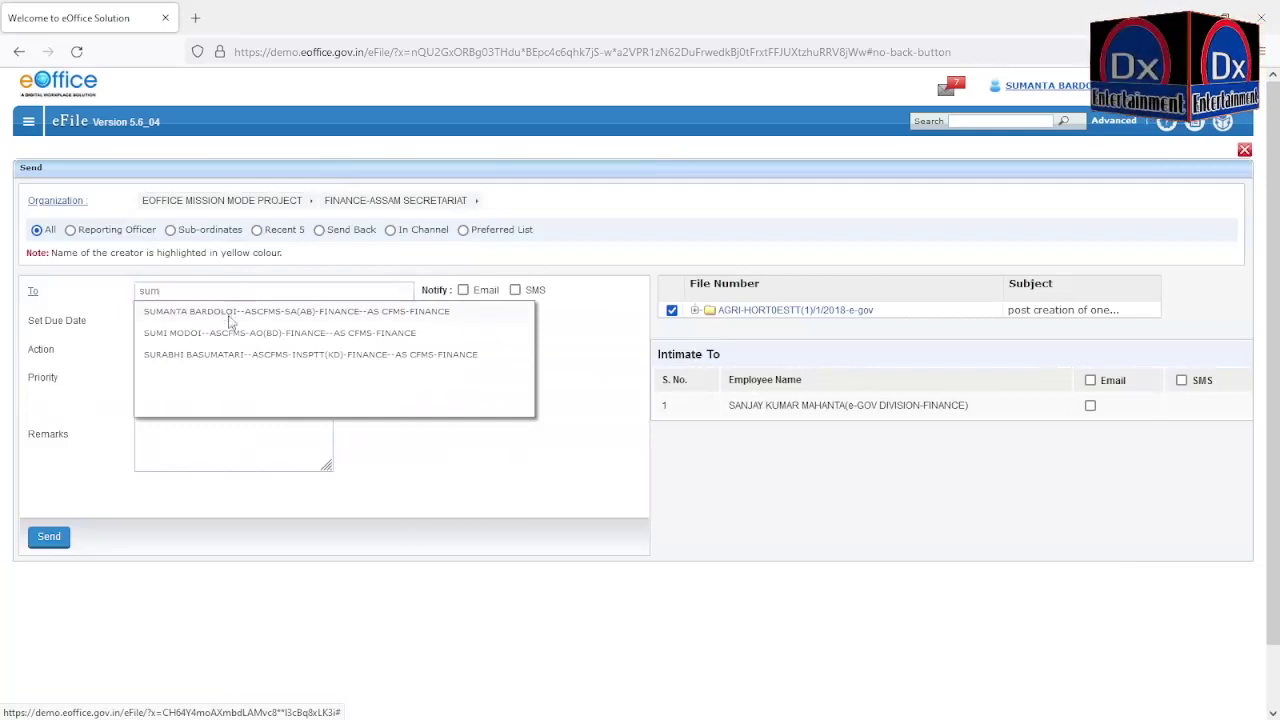
{"action": "left_click", "coordinate": [230, 312]}
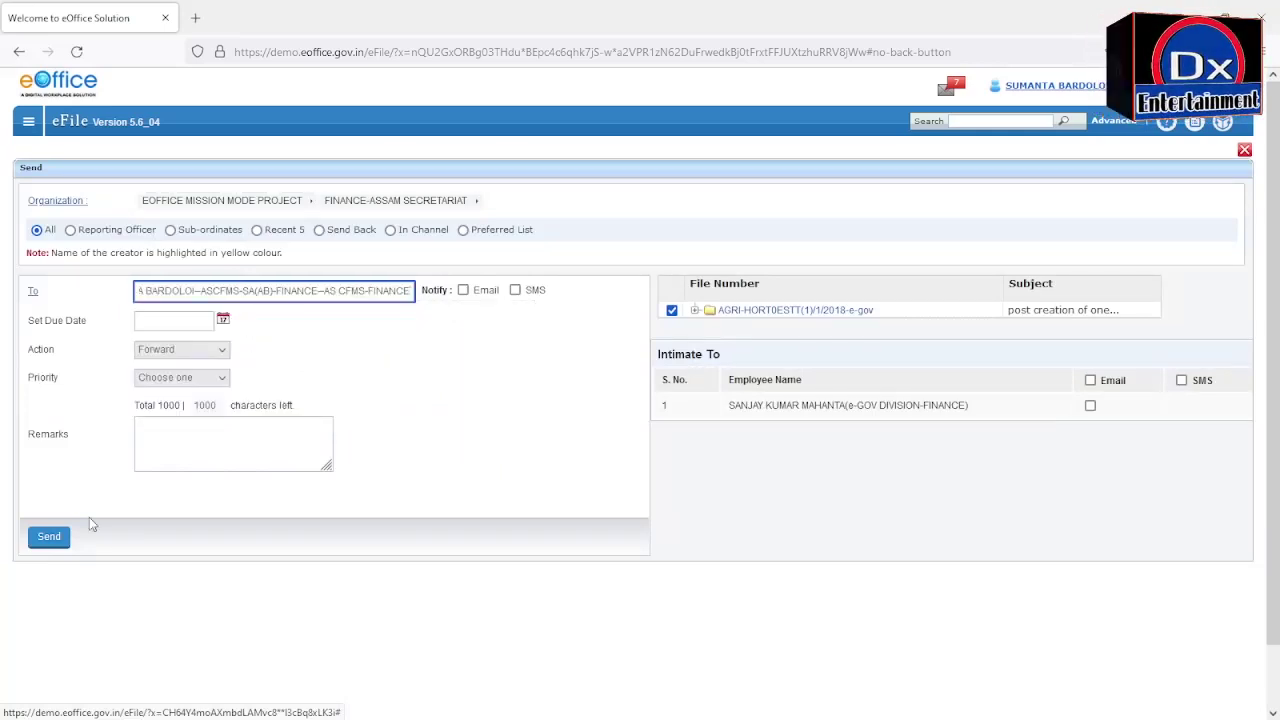
{"action": "left_click", "coordinate": [65, 541]}
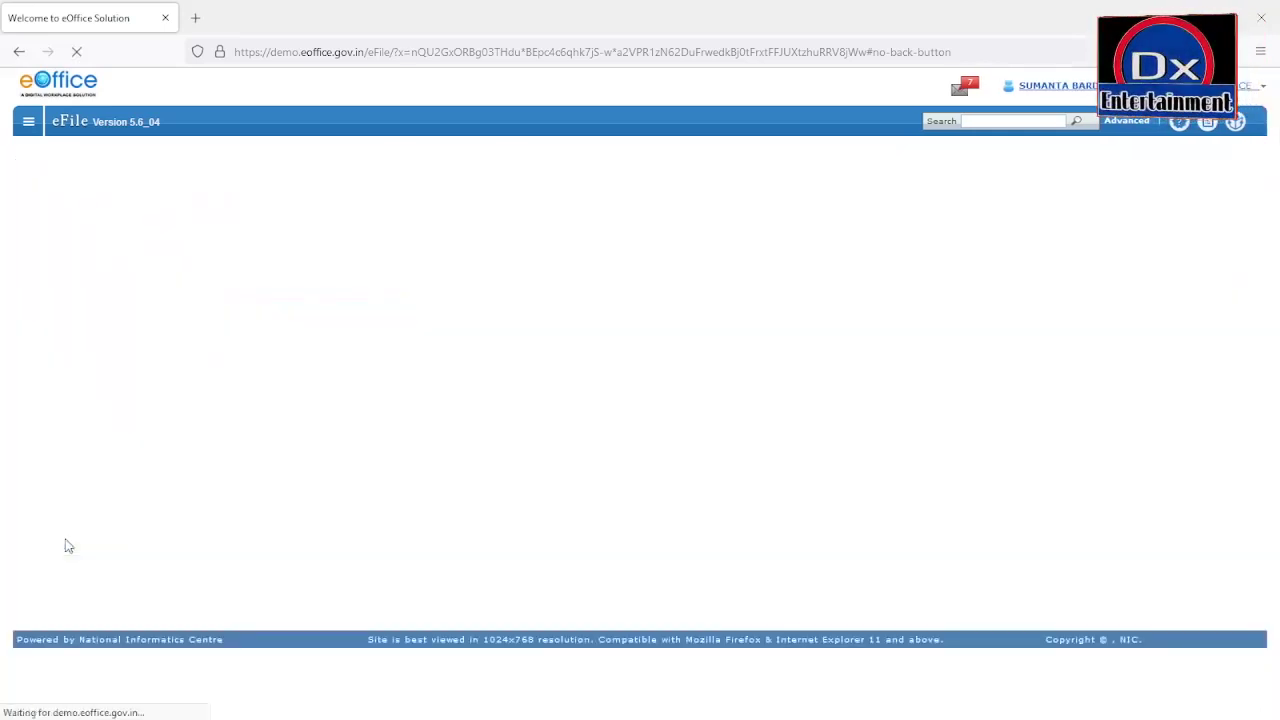
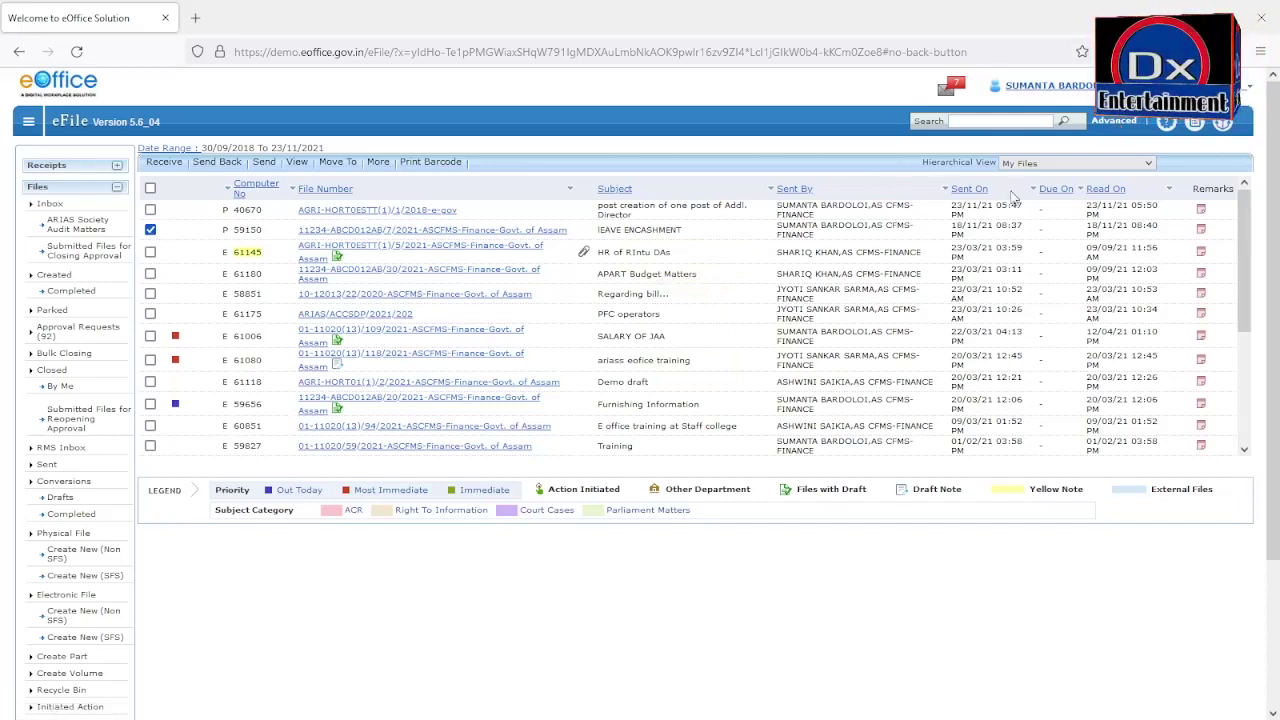
Step: Open the Advanced file search form, preset to creation year 2021 and internal origin
{"action": "left_click", "coordinate": [1116, 127]}
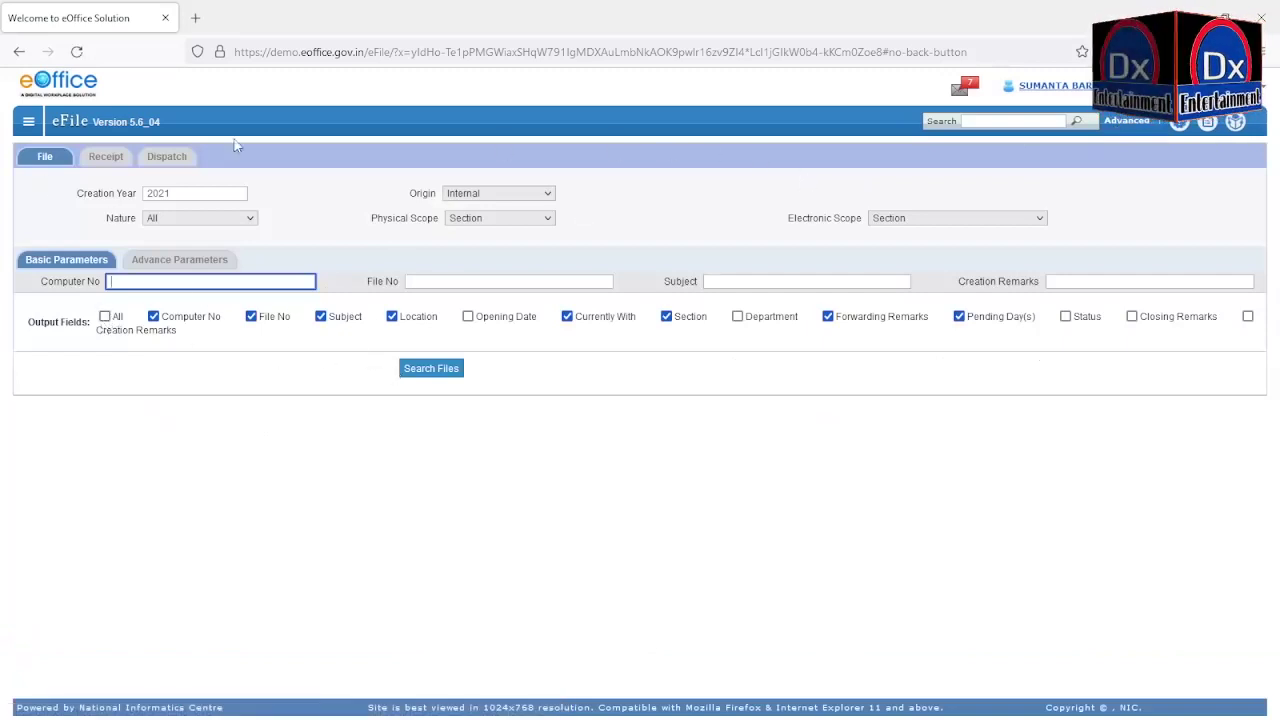
Step: Go to the Inbox, select file 59150 and open its details page
{"action": "left_click", "coordinate": [27, 124]}
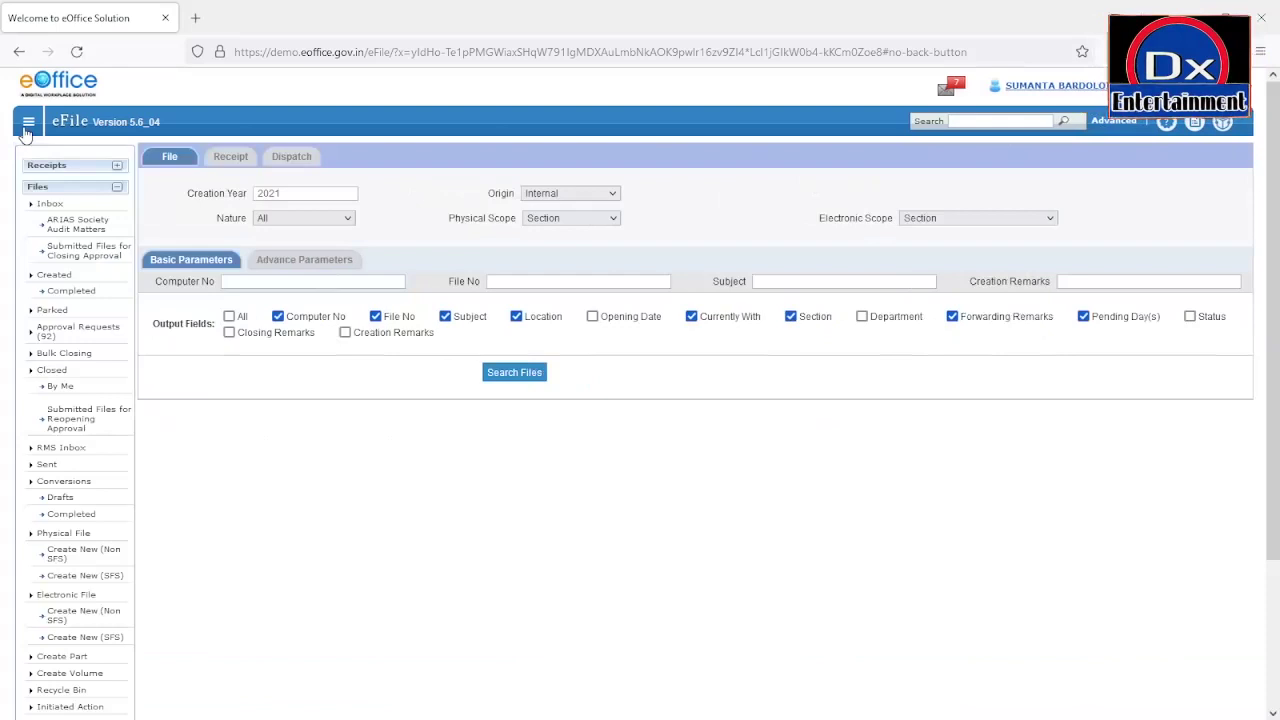
{"action": "left_click", "coordinate": [56, 204]}
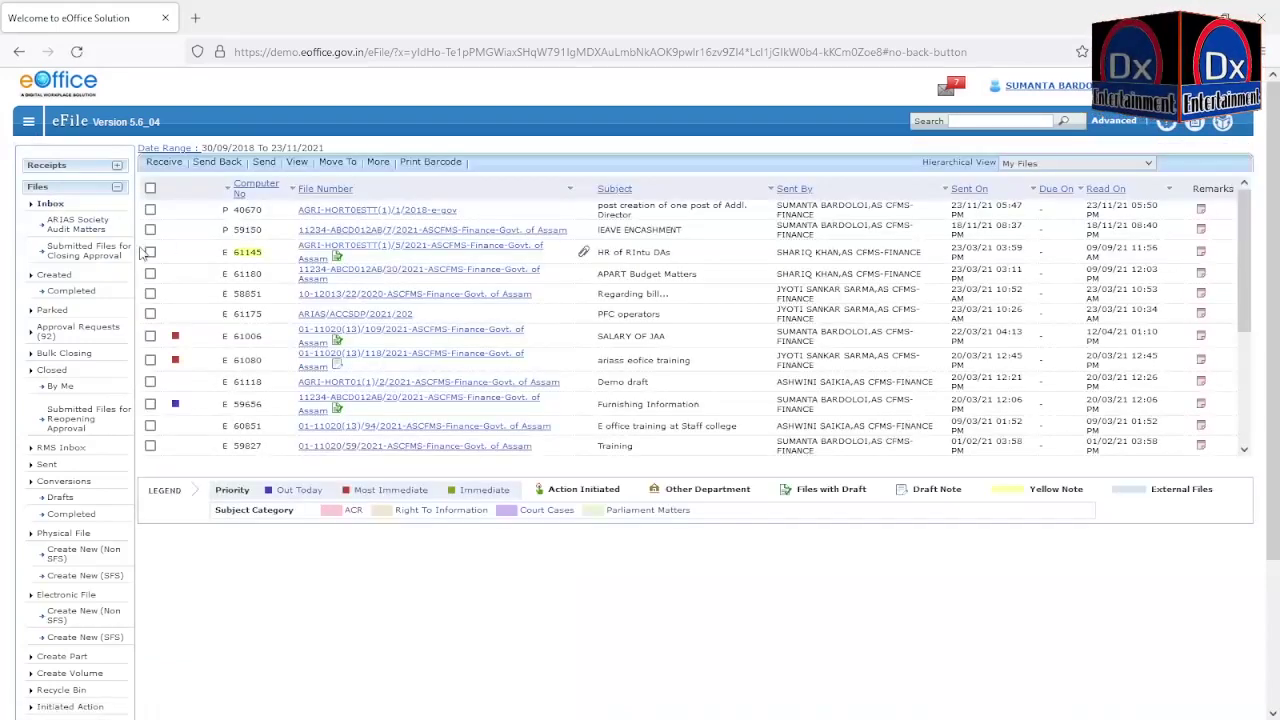
{"action": "left_click", "coordinate": [150, 230]}
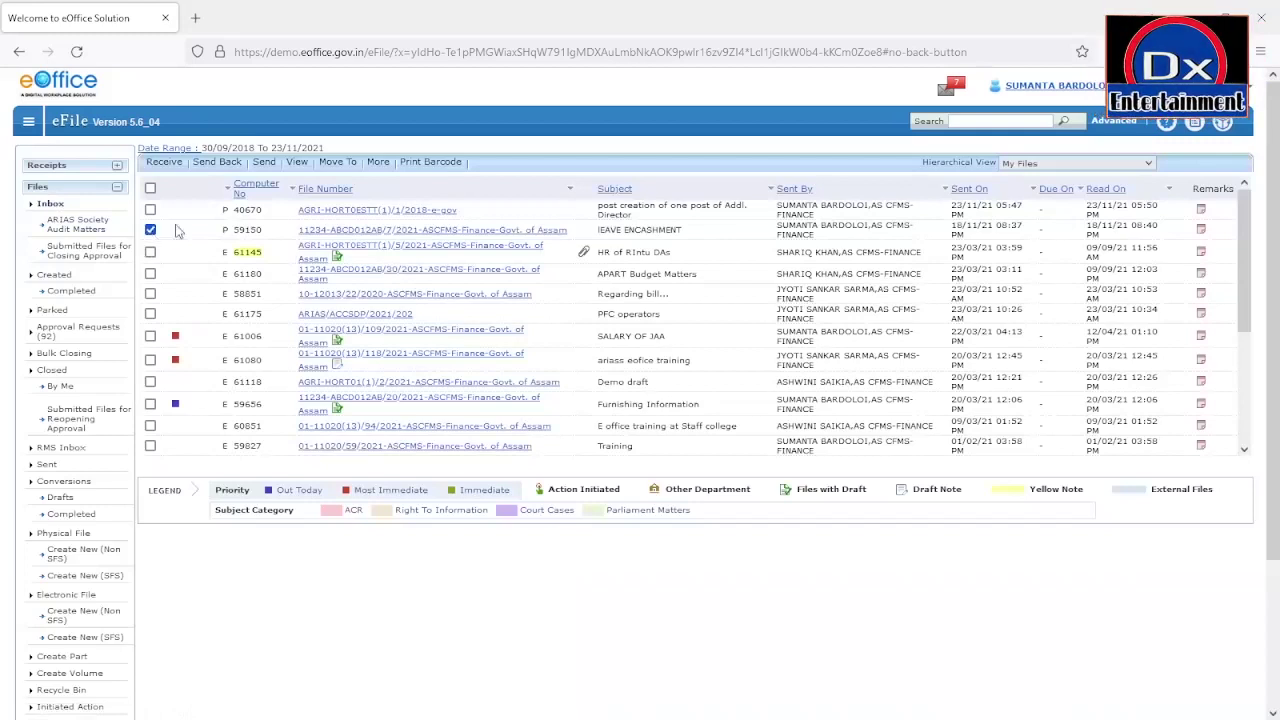
{"action": "left_click", "coordinate": [355, 232]}
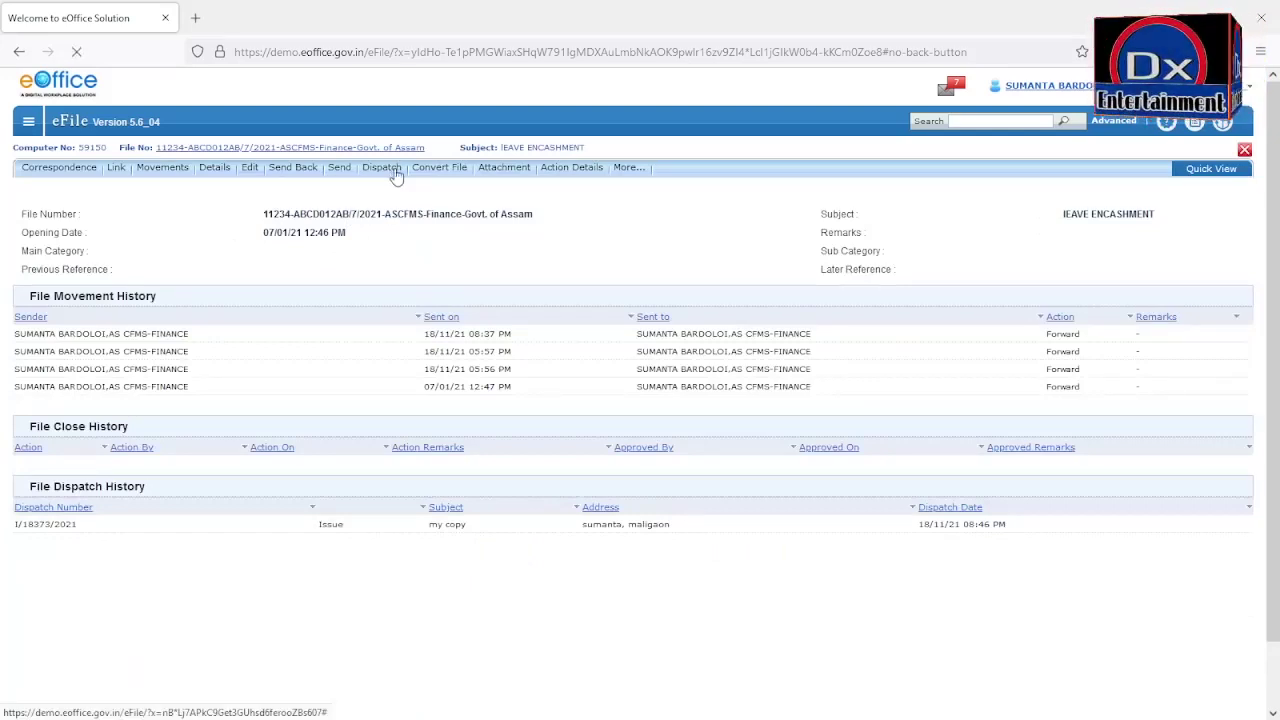
Step: Start a dispatch for file 59150, bringing up the New/Fresh English draft form
{"action": "left_click", "coordinate": [396, 175]}
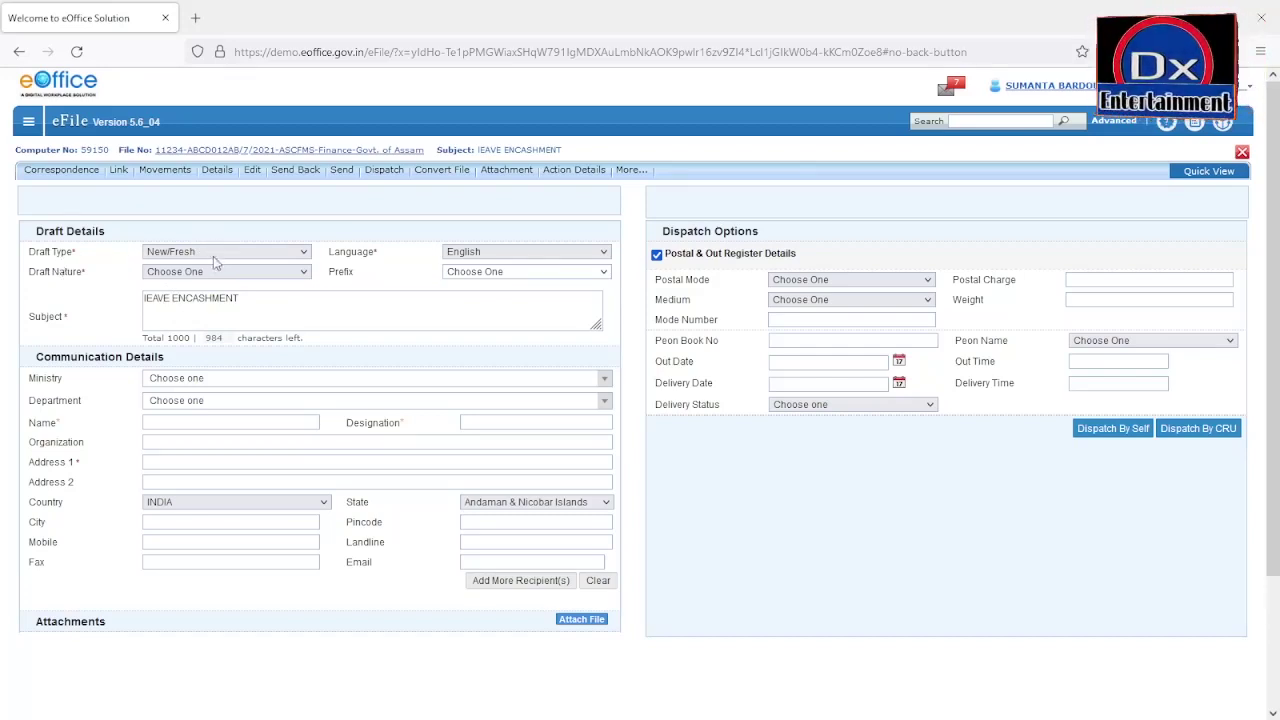
{"action": "left_click", "coordinate": [178, 298]}
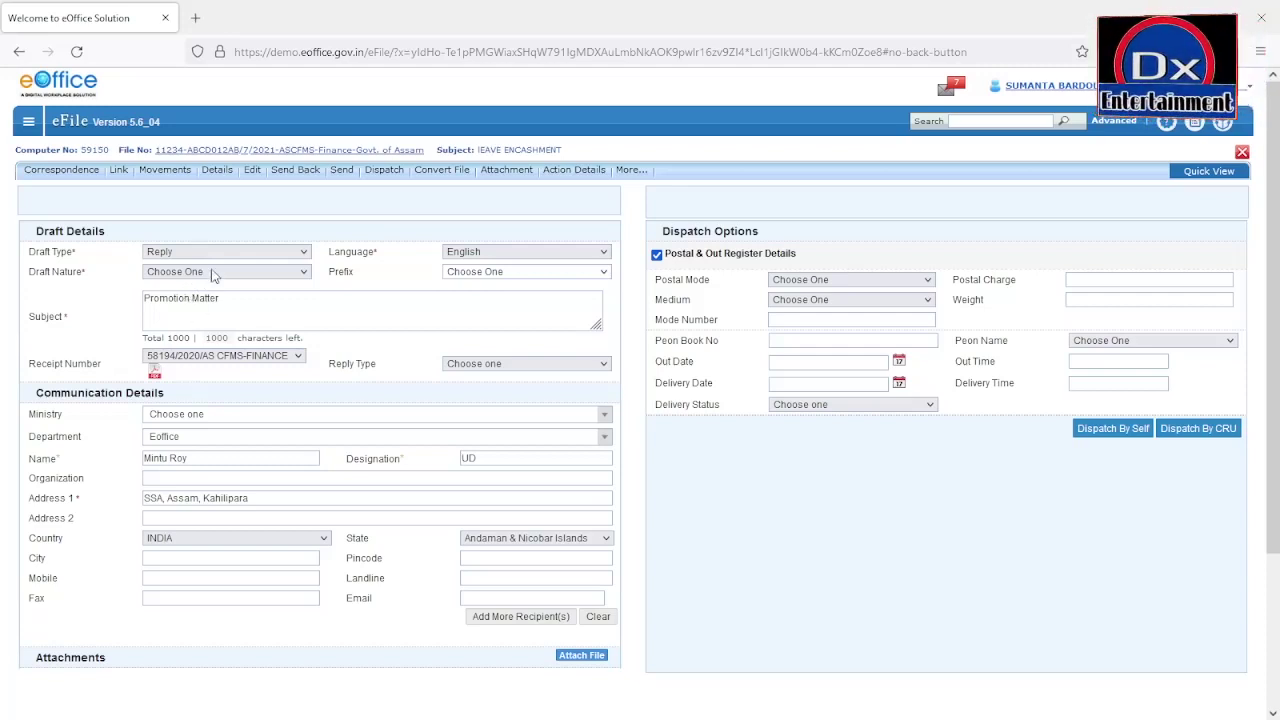
{"action": "left_click", "coordinate": [219, 272]}
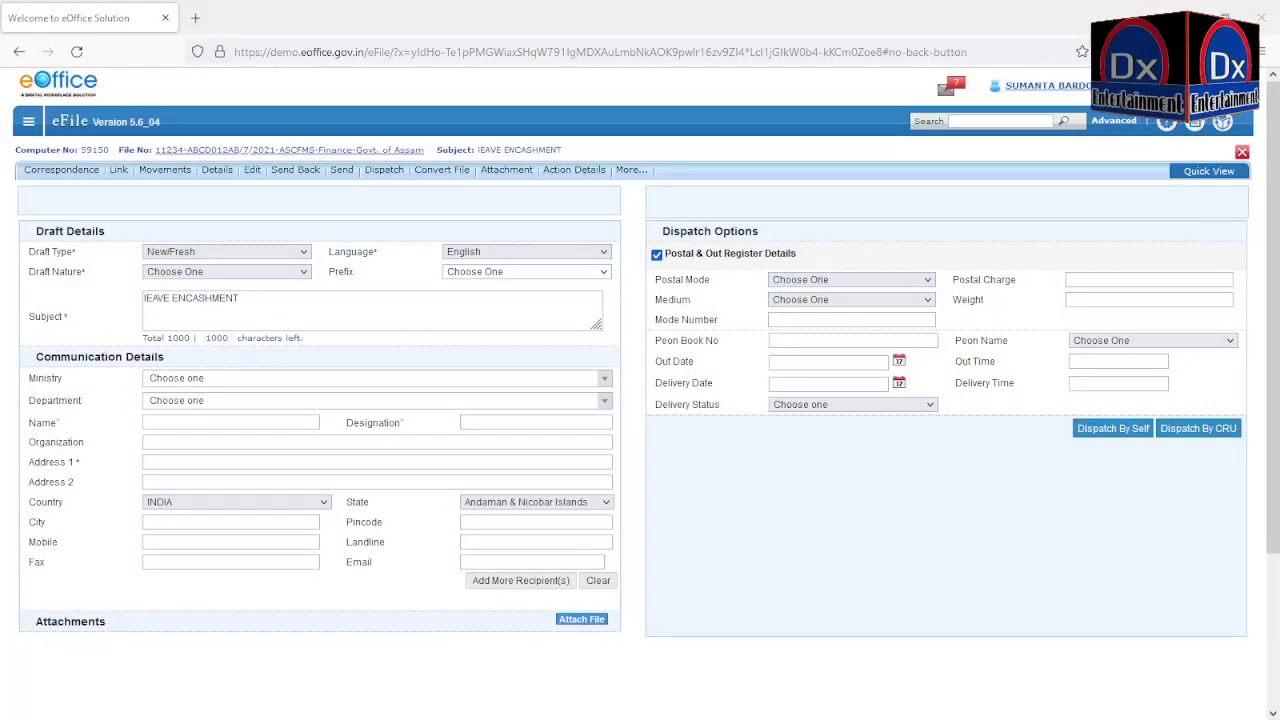
{"action": "left_click_drag", "start_coordinate": [240, 298], "coordinate": [118, 290]}
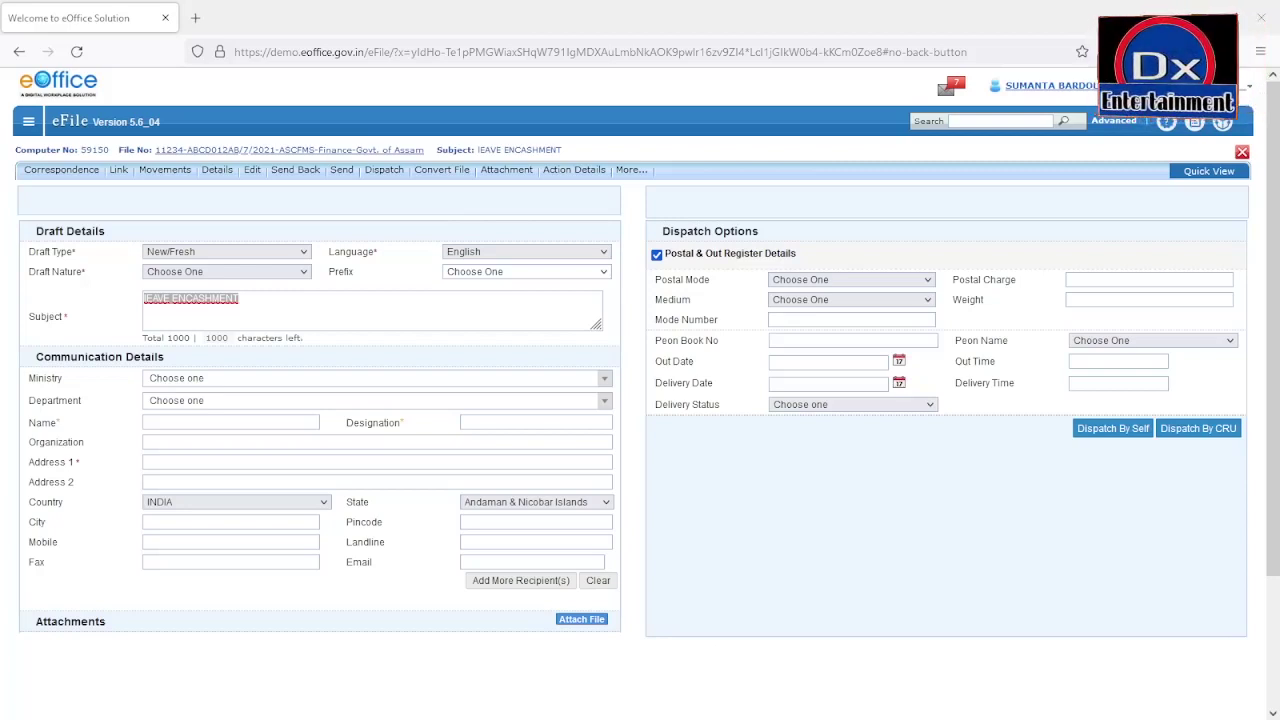
Step: Retype the draft Subject as 'nomination of master trainer' and set Draft Nature to Letter
{"action": "left_click", "coordinate": [250, 300]}
{"action": "left_click_drag", "start_coordinate": [250, 300], "coordinate": [138, 298]}
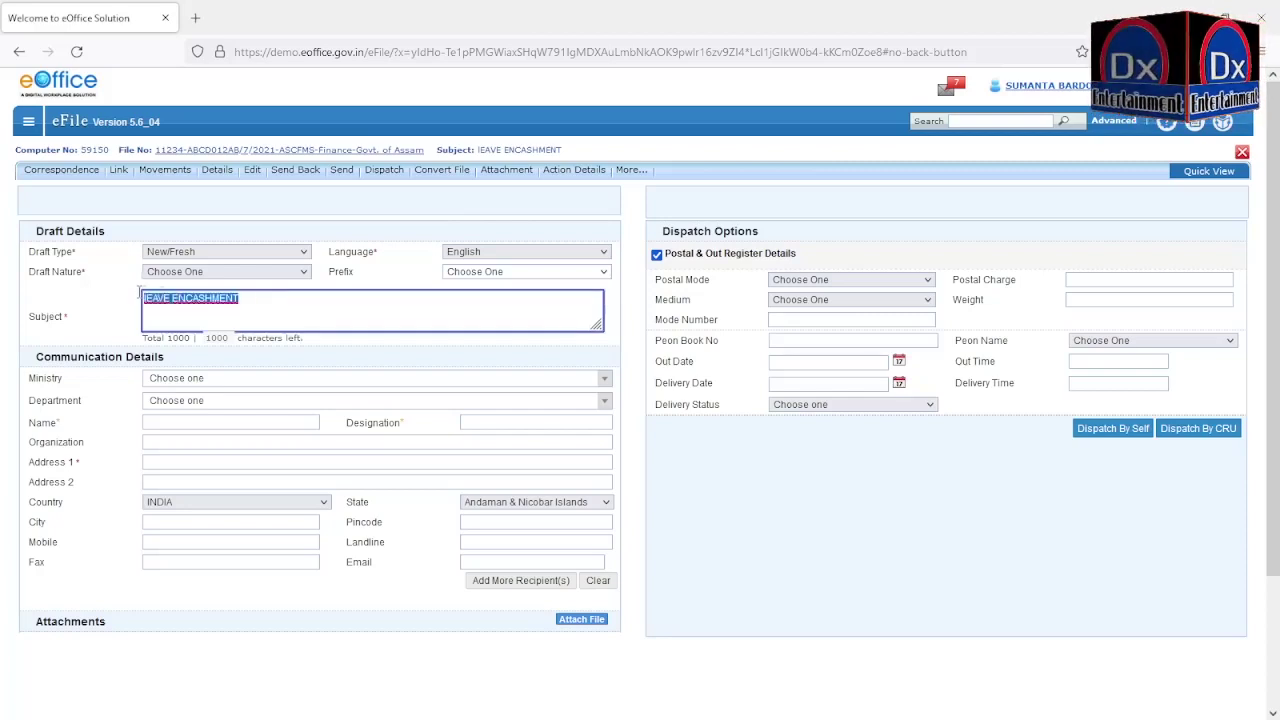
{"action": "key", "text": "BackSpace"}
{"action": "type", "text": "nomin"}
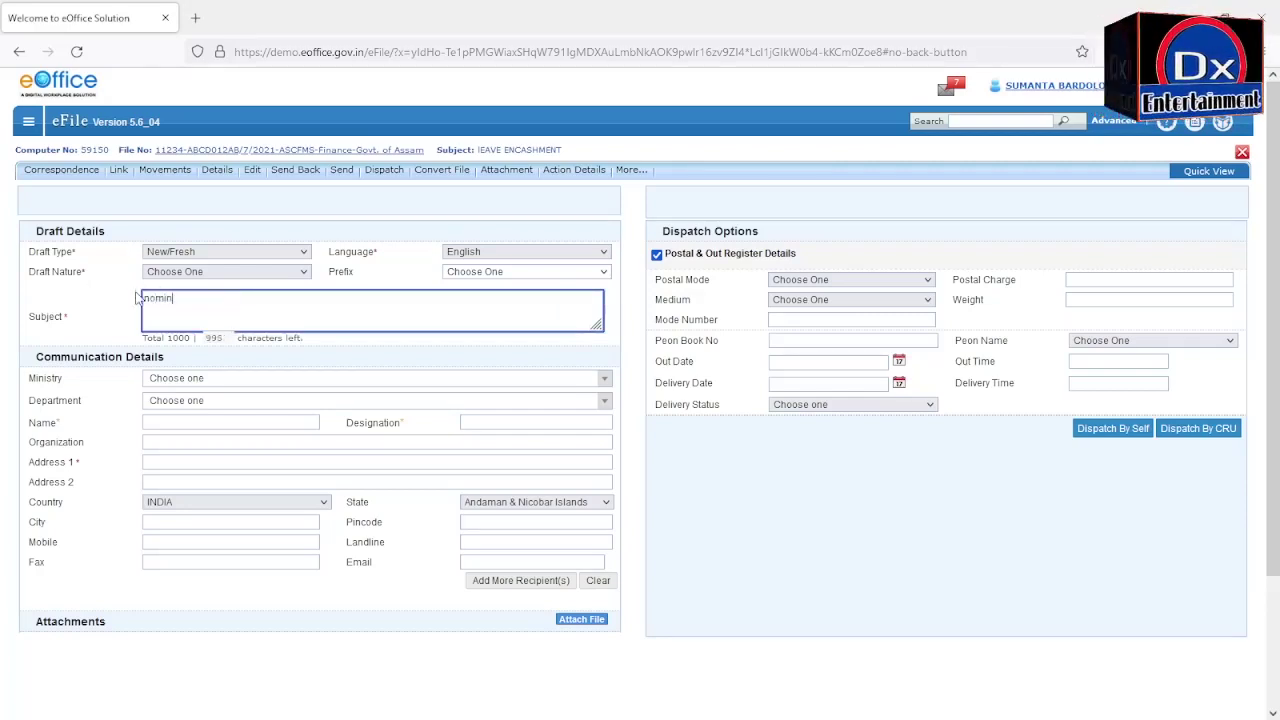
{"action": "type", "text": "ation "}
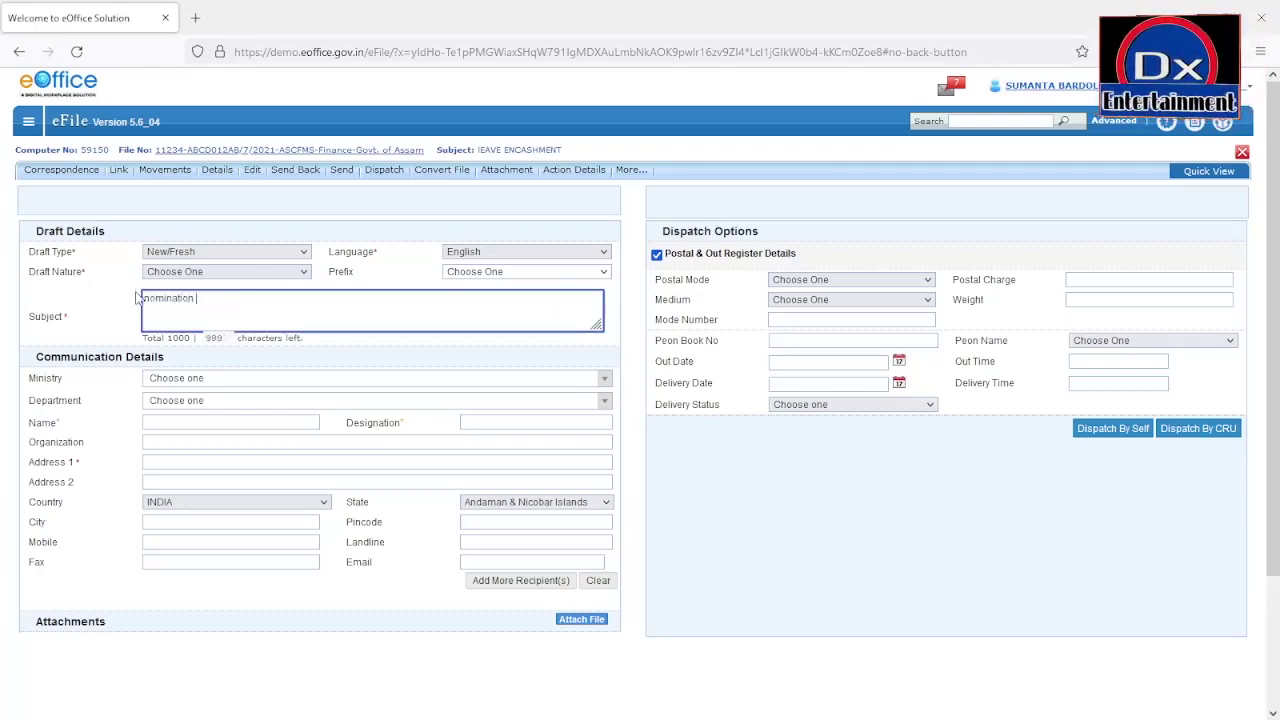
{"action": "type", "text": "of m"}
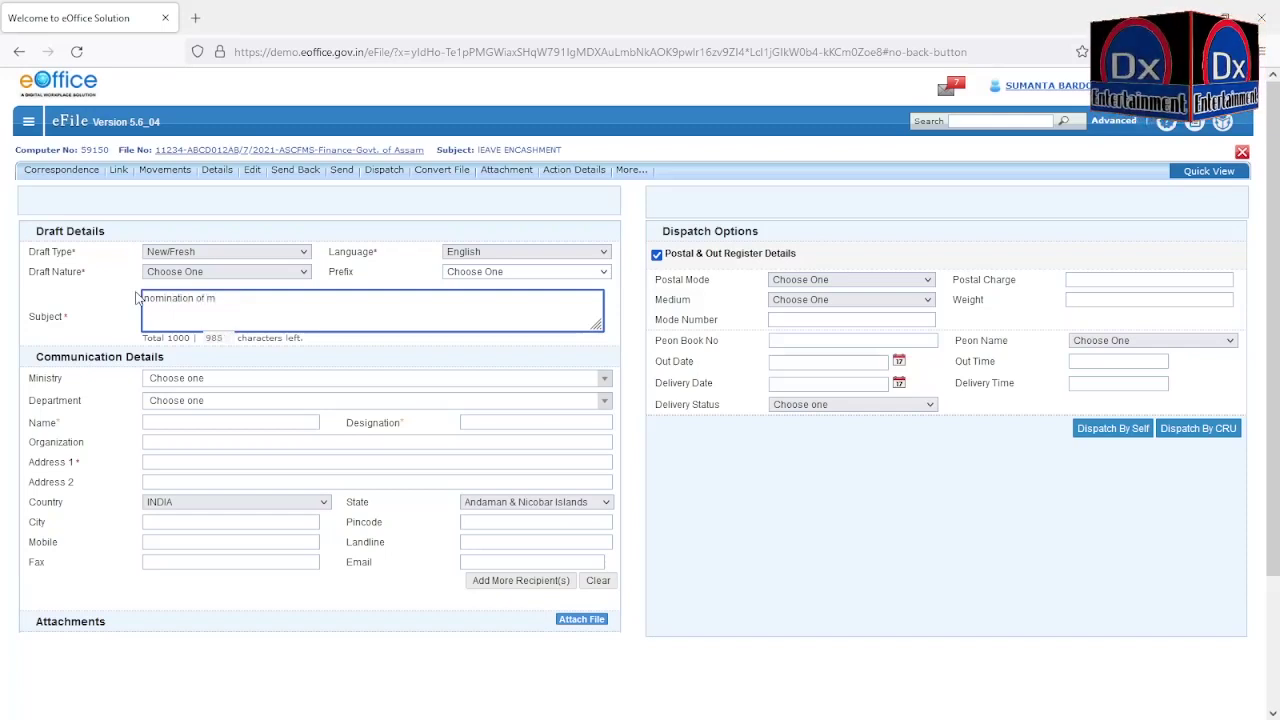
{"action": "type", "text": "aster "}
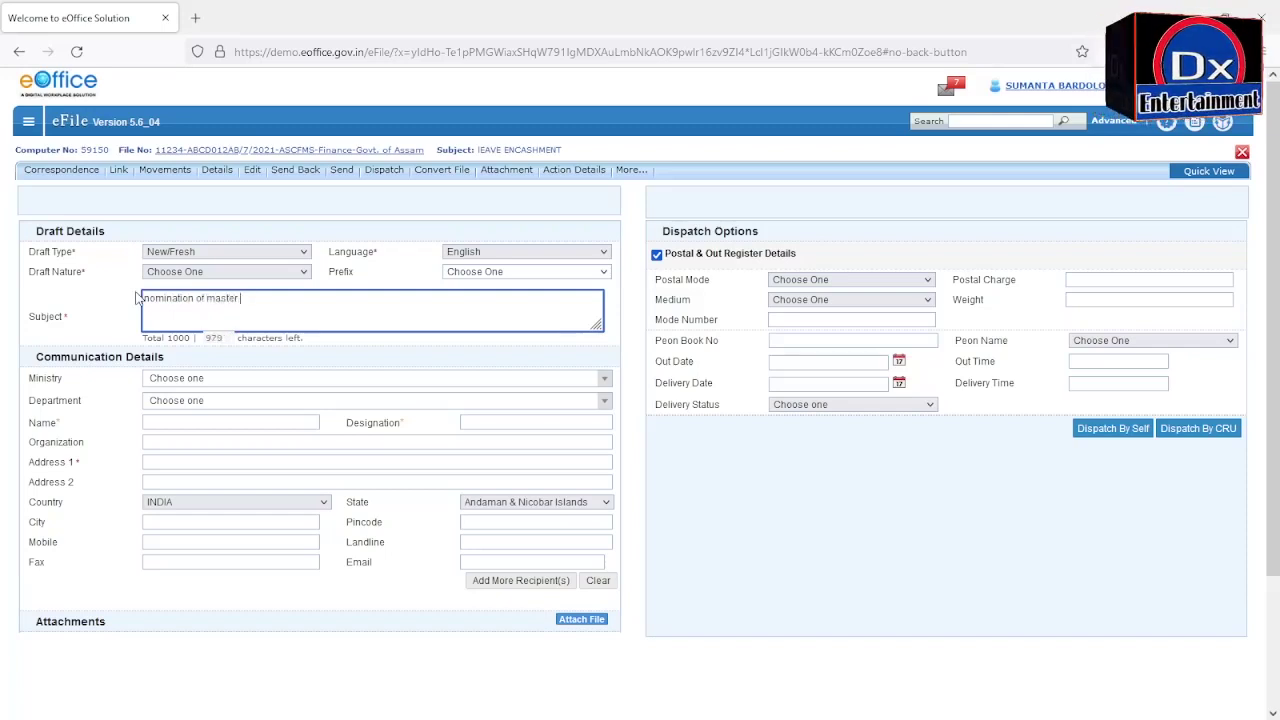
{"action": "type", "text": "trainer"}
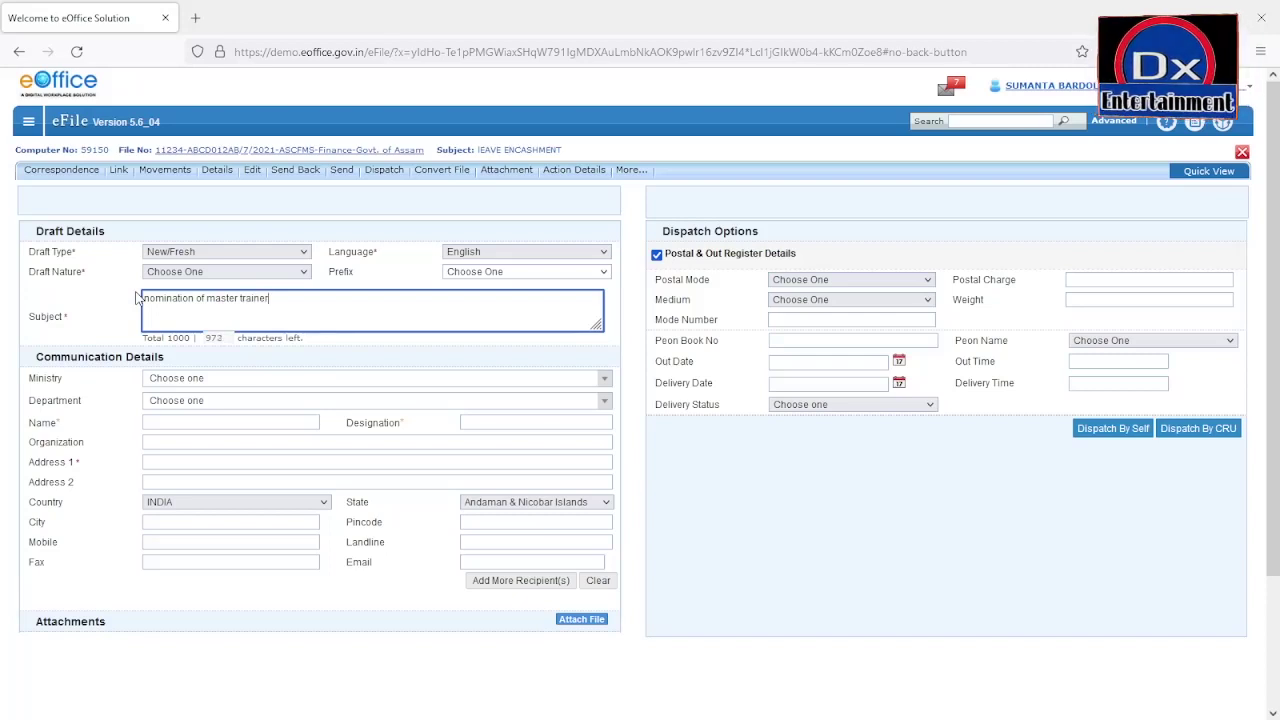
{"action": "left_click", "coordinate": [119, 321]}
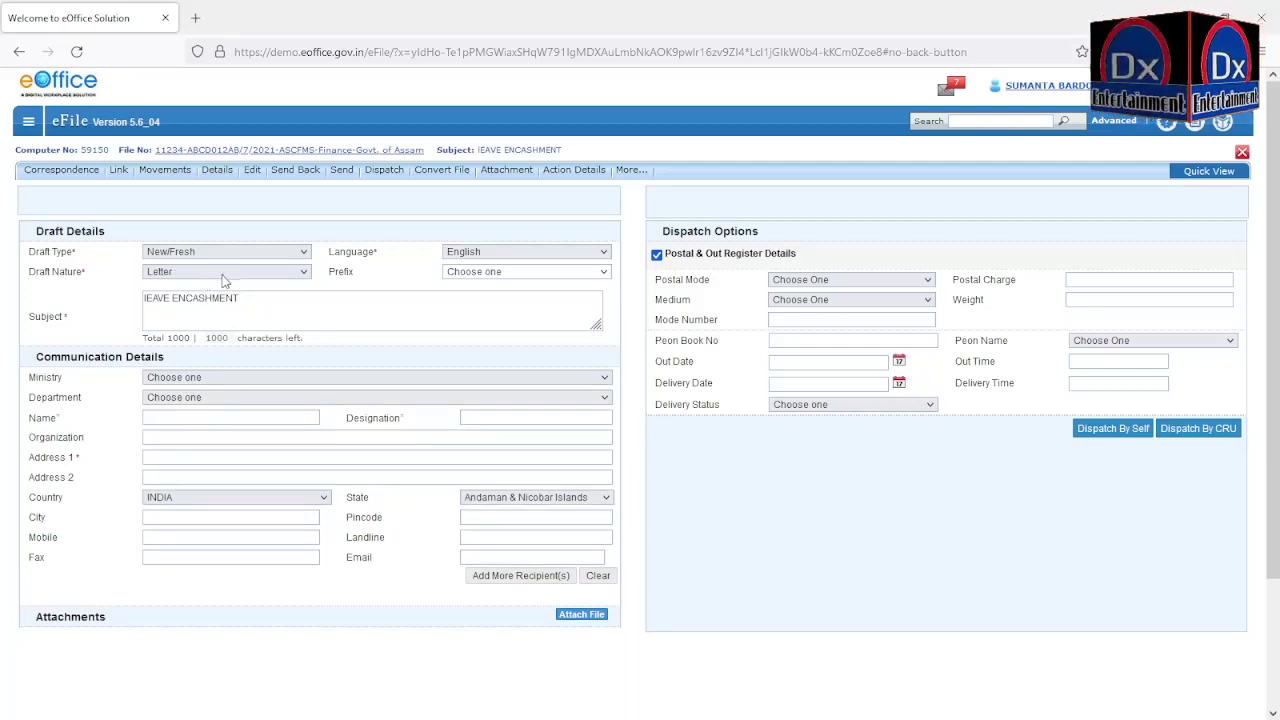
Step: Fill the first recipient, a Chief Engineer in Assam, from the saved contact suggestion
{"action": "left_click", "coordinate": [175, 418]}
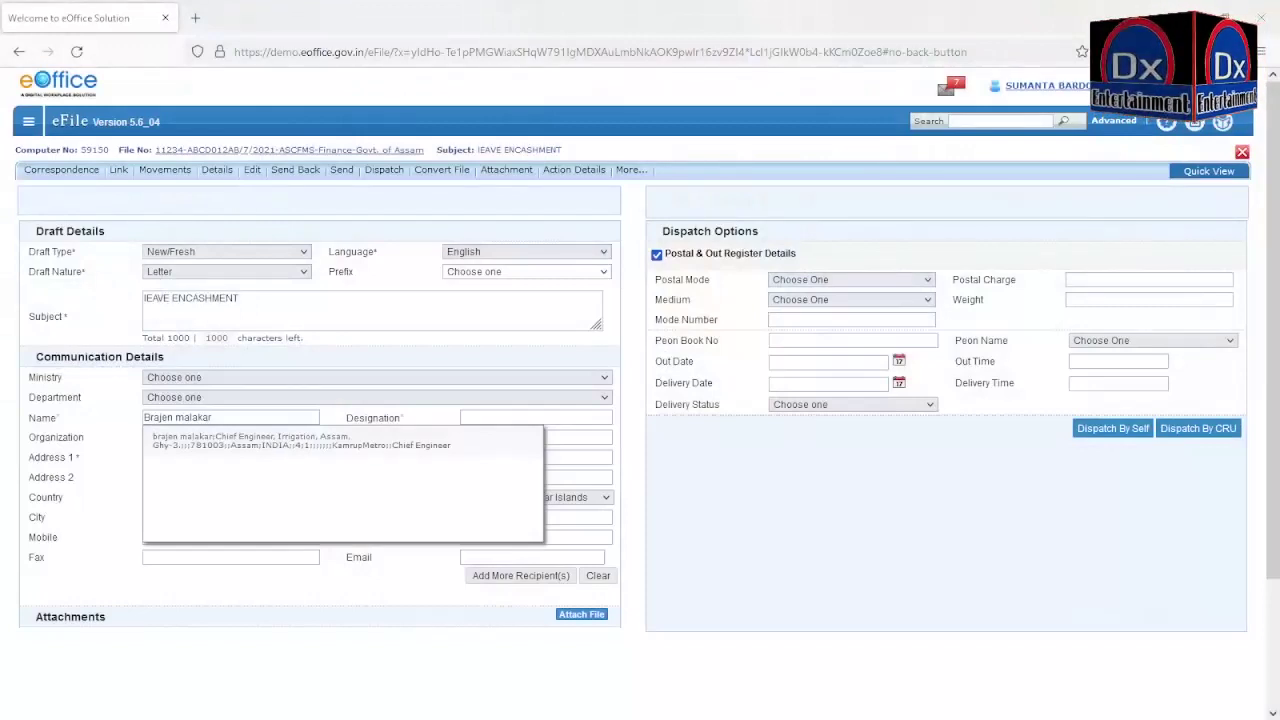
{"action": "left_click", "coordinate": [210, 440]}
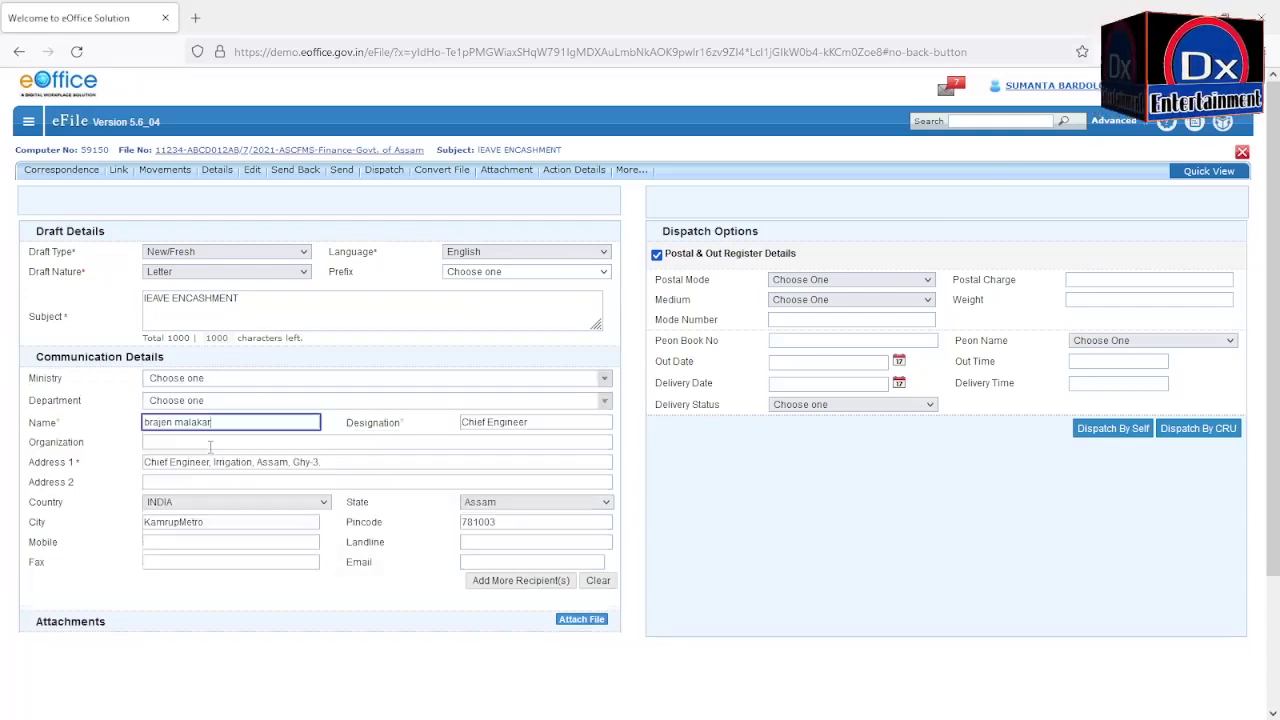
{"action": "left_click", "coordinate": [541, 422]}
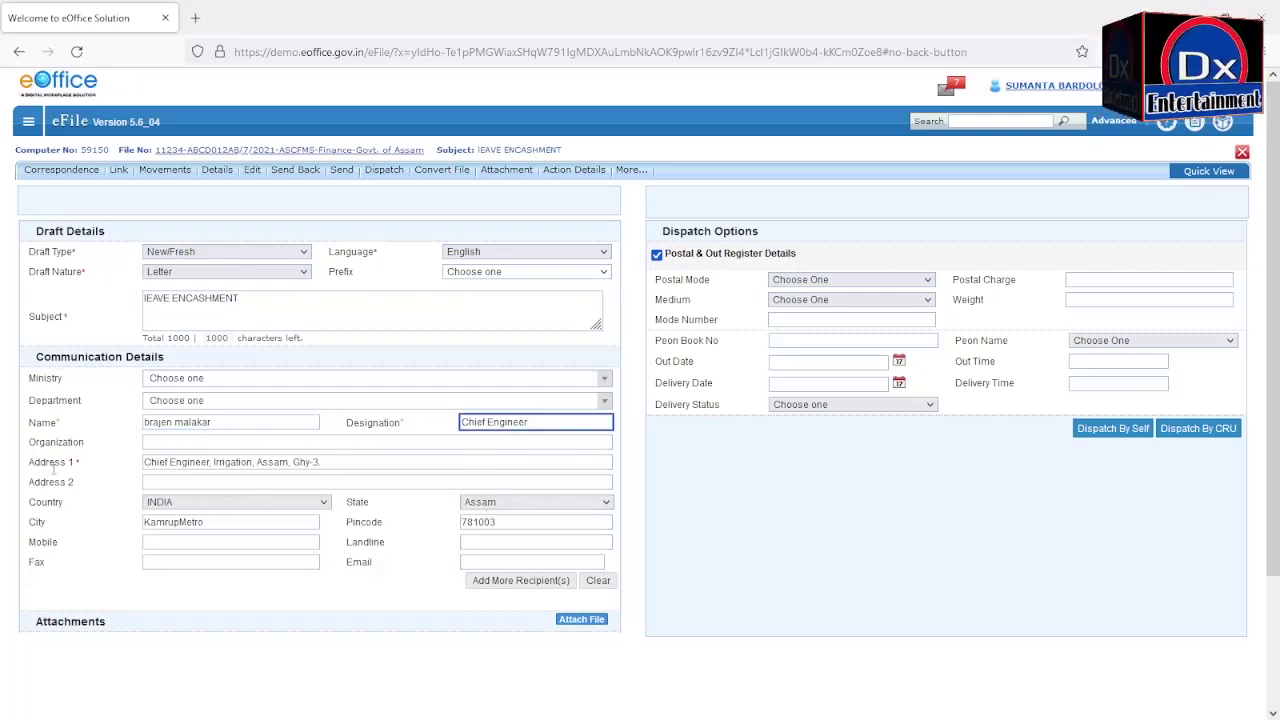
{"action": "left_click", "coordinate": [355, 465]}
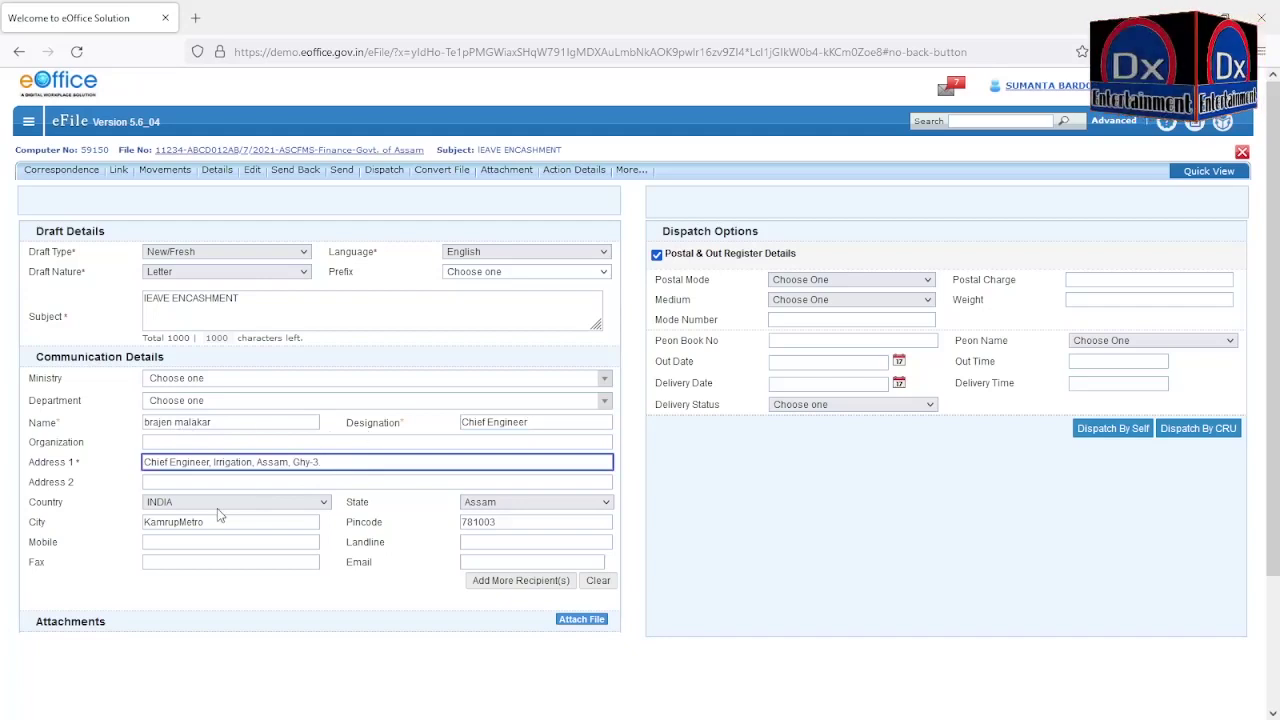
{"action": "scroll", "coordinate": [217, 508], "scroll_direction": "down", "scroll_amount": 1}
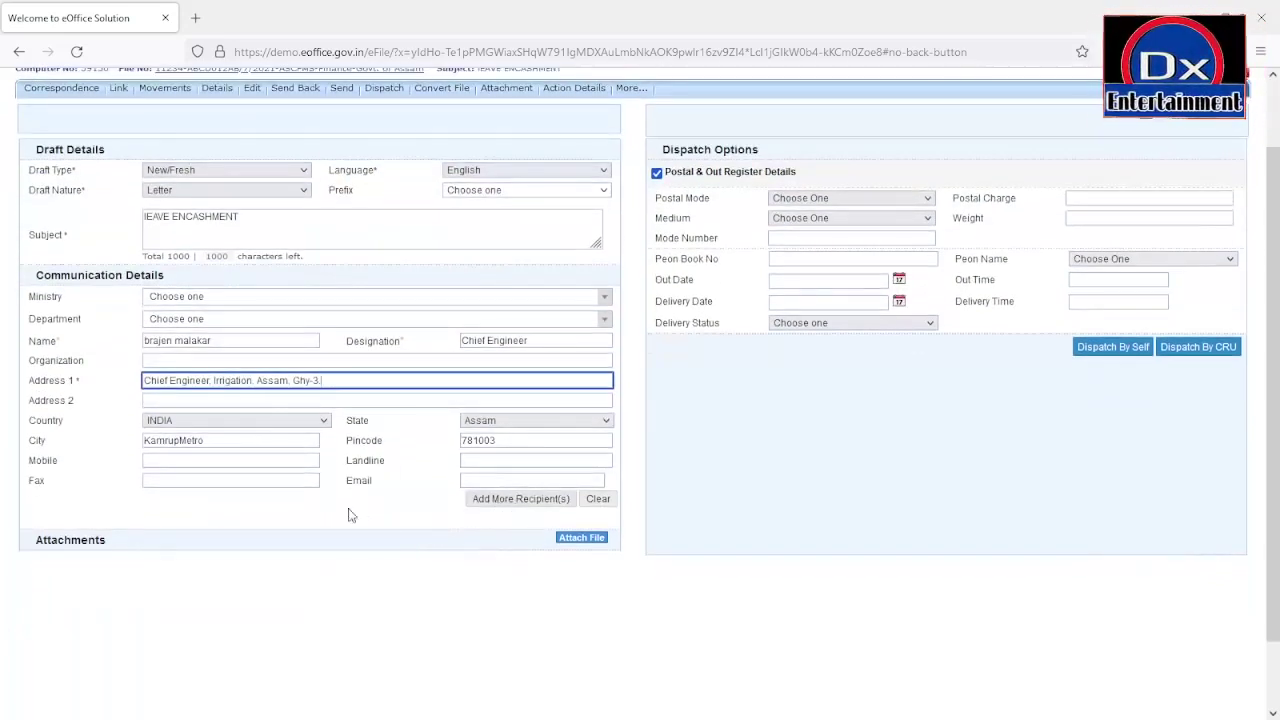
Step: Add the Chief Engineer to the list and enter 'ps to minister' as the next recipient's designation
{"action": "left_click", "coordinate": [530, 510]}
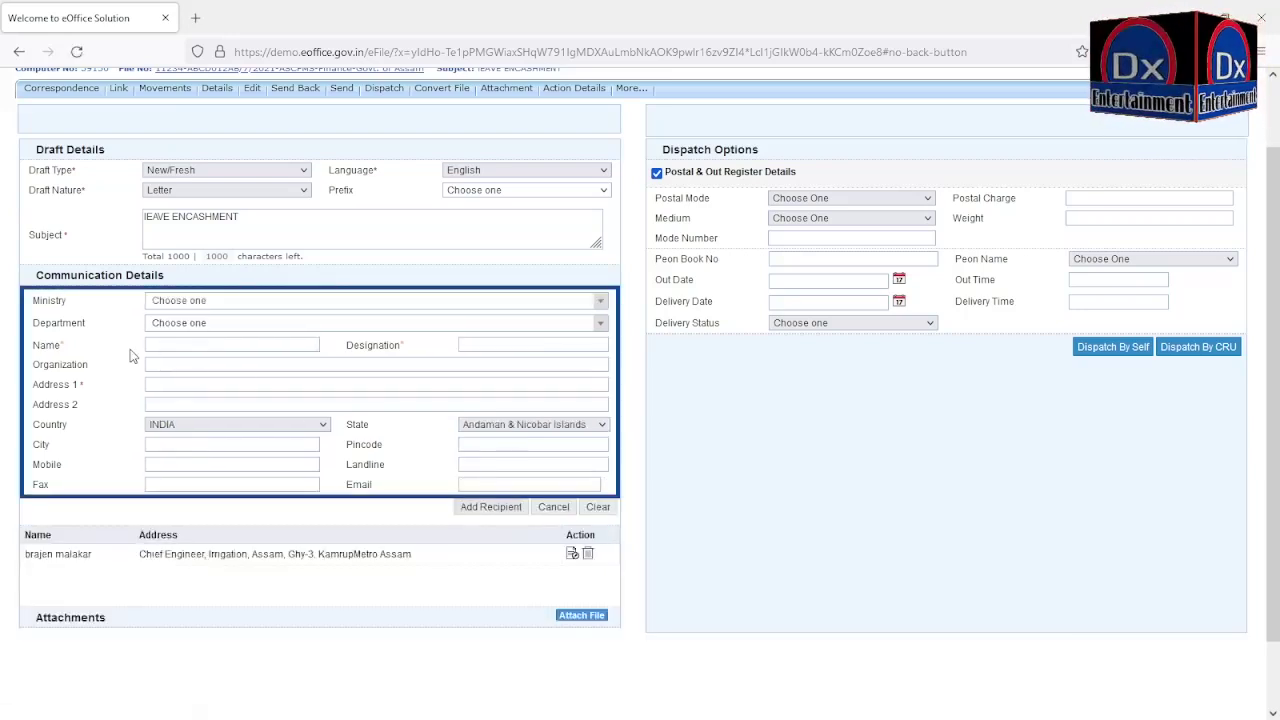
{"action": "left_click", "coordinate": [161, 346]}
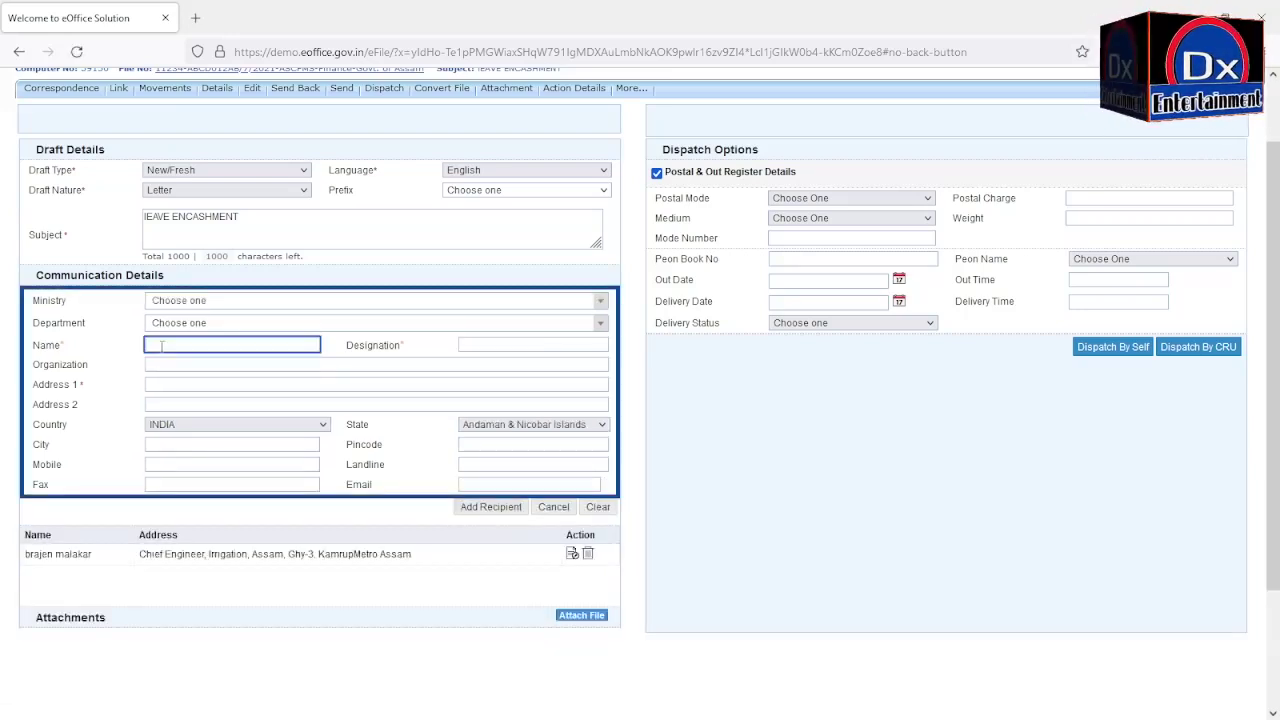
{"action": "type", "text": "p"}
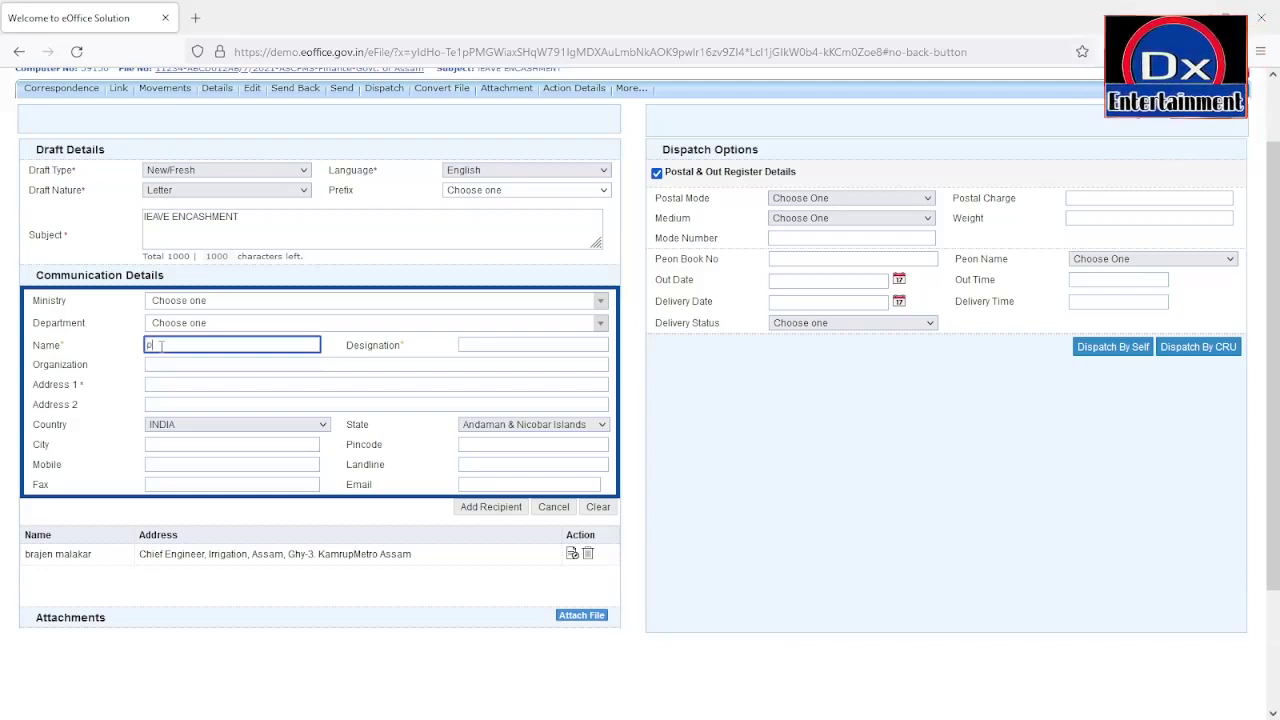
{"action": "type", "text": "s to m"}
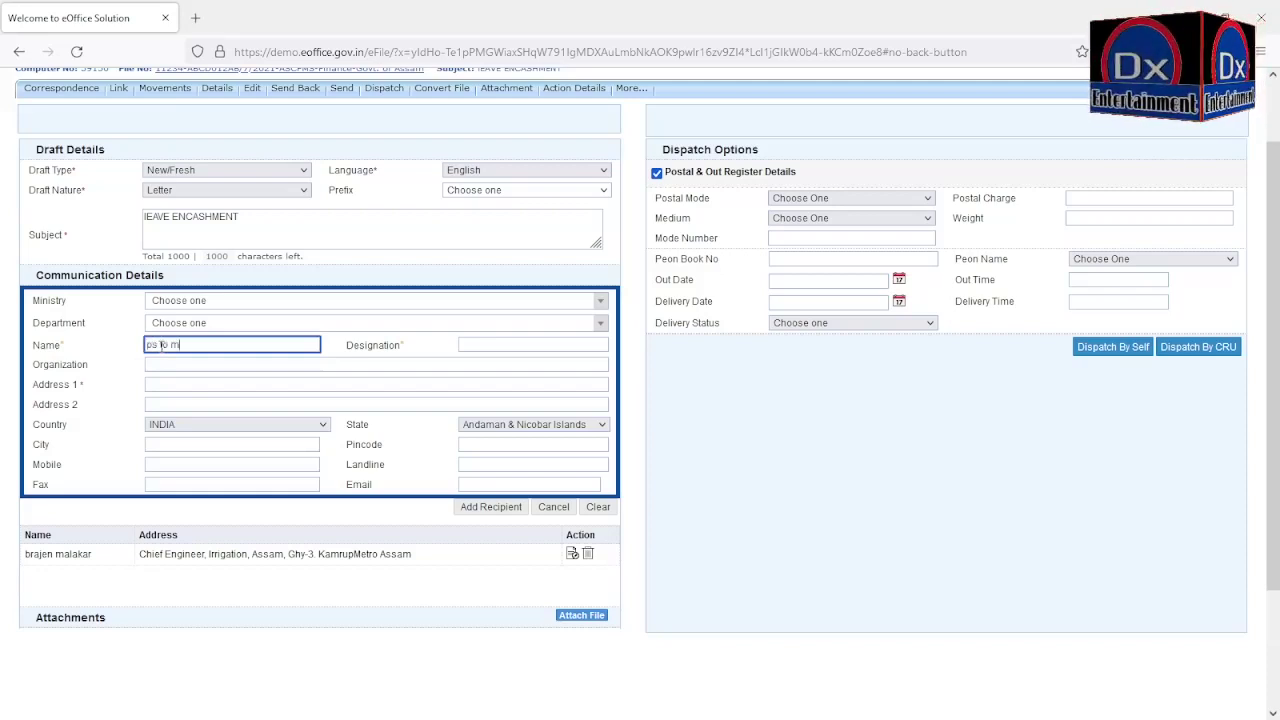
{"action": "type", "text": "inister"}
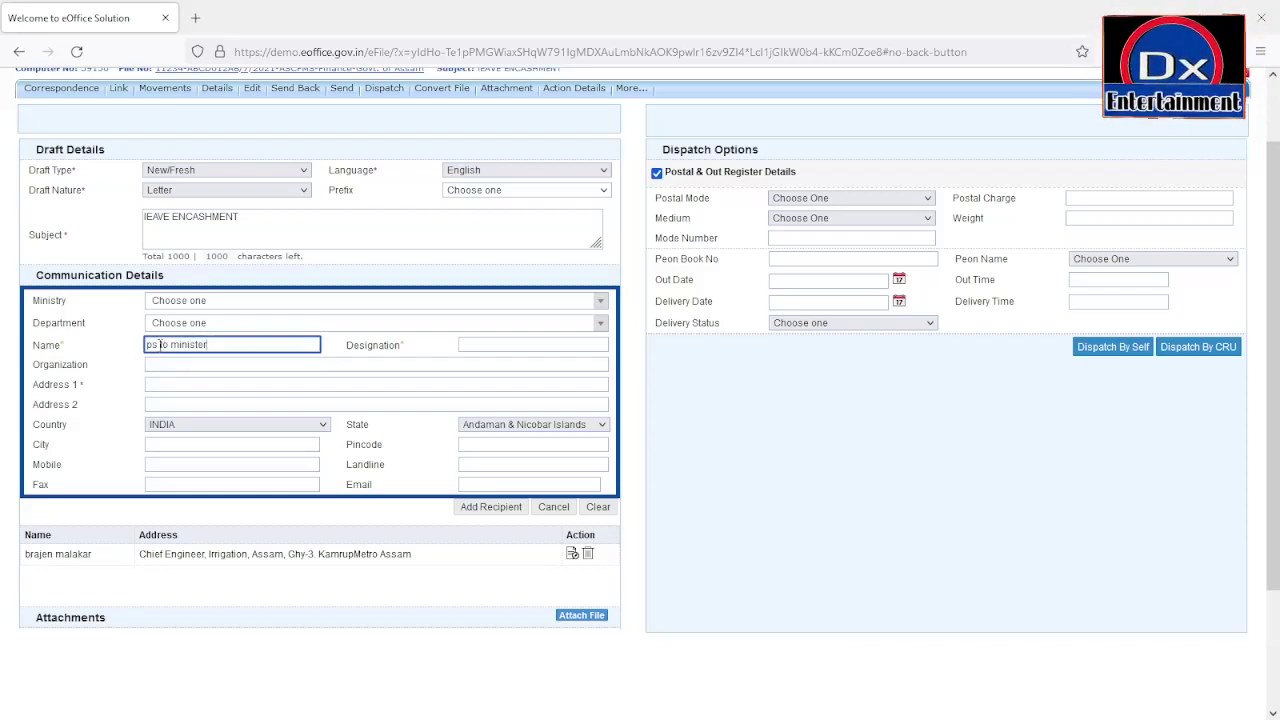
{"action": "triple_click", "coordinate": [160, 345]}
{"action": "key", "text": "ctrl+c"}
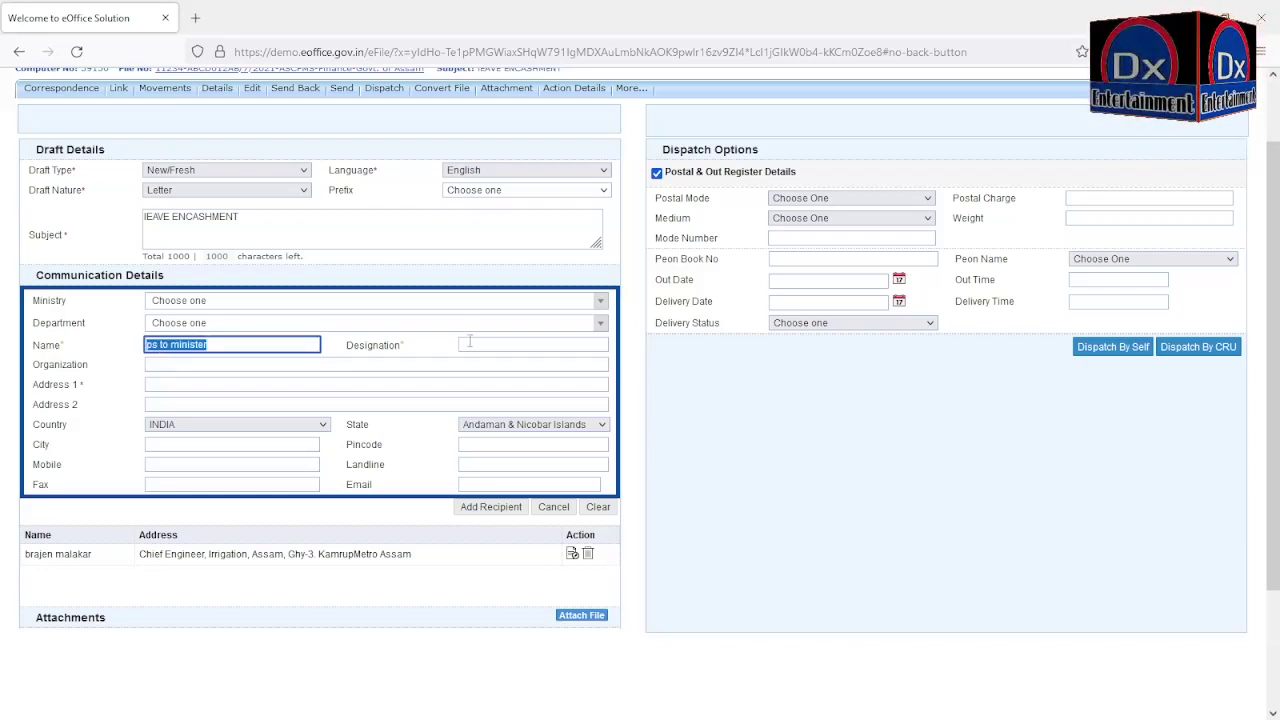
{"action": "left_click", "coordinate": [472, 344]}
{"action": "key", "text": "ctrl+v"}
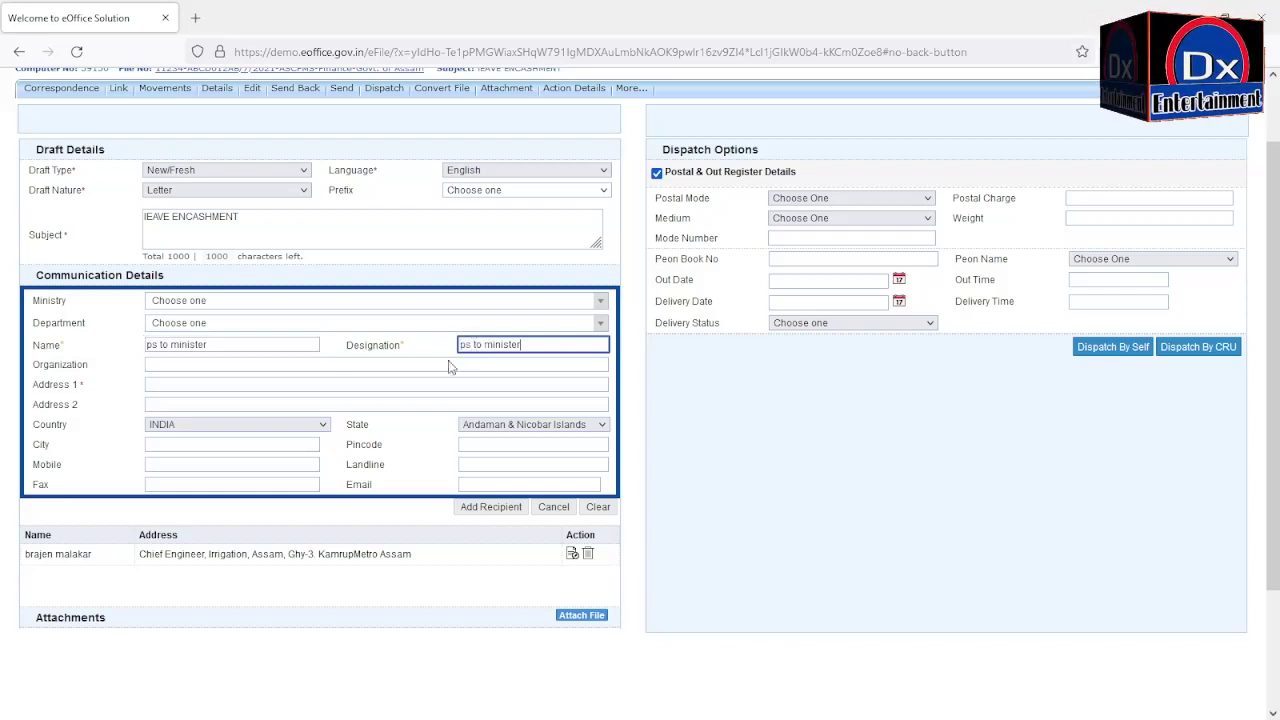
{"action": "triple_click", "coordinate": [208, 343]}
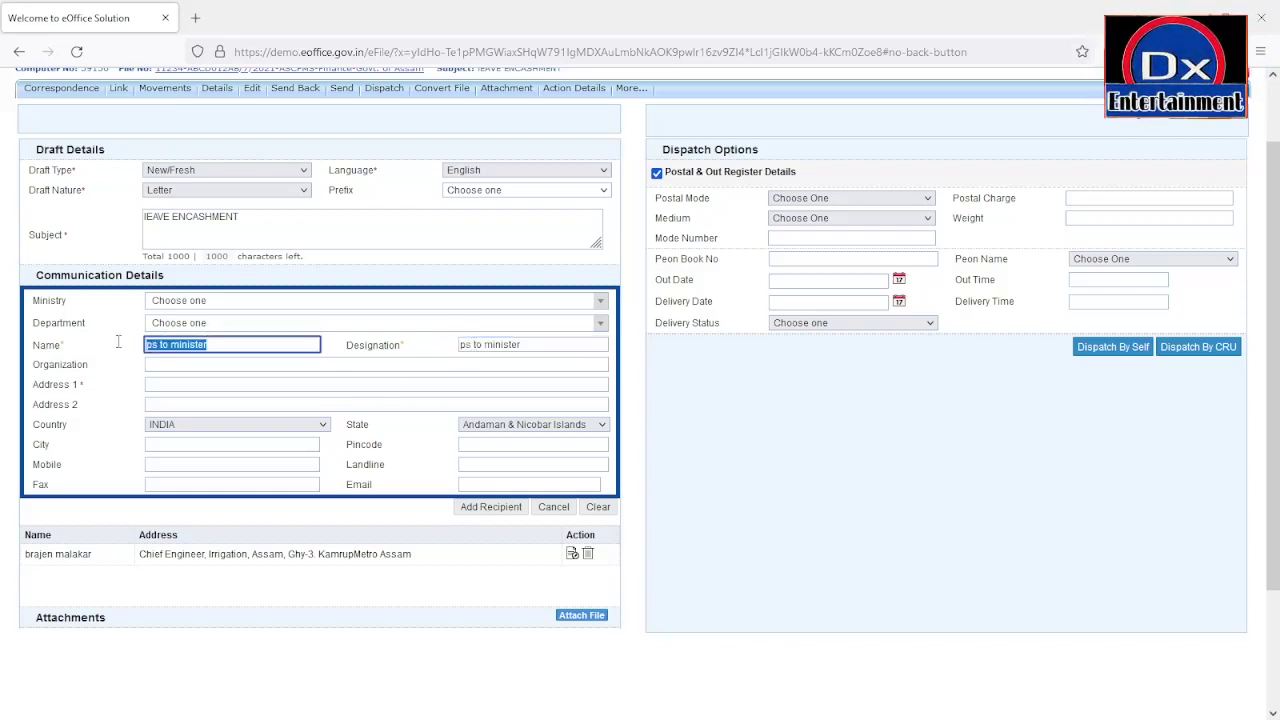
{"action": "key", "text": "BackSpace"}
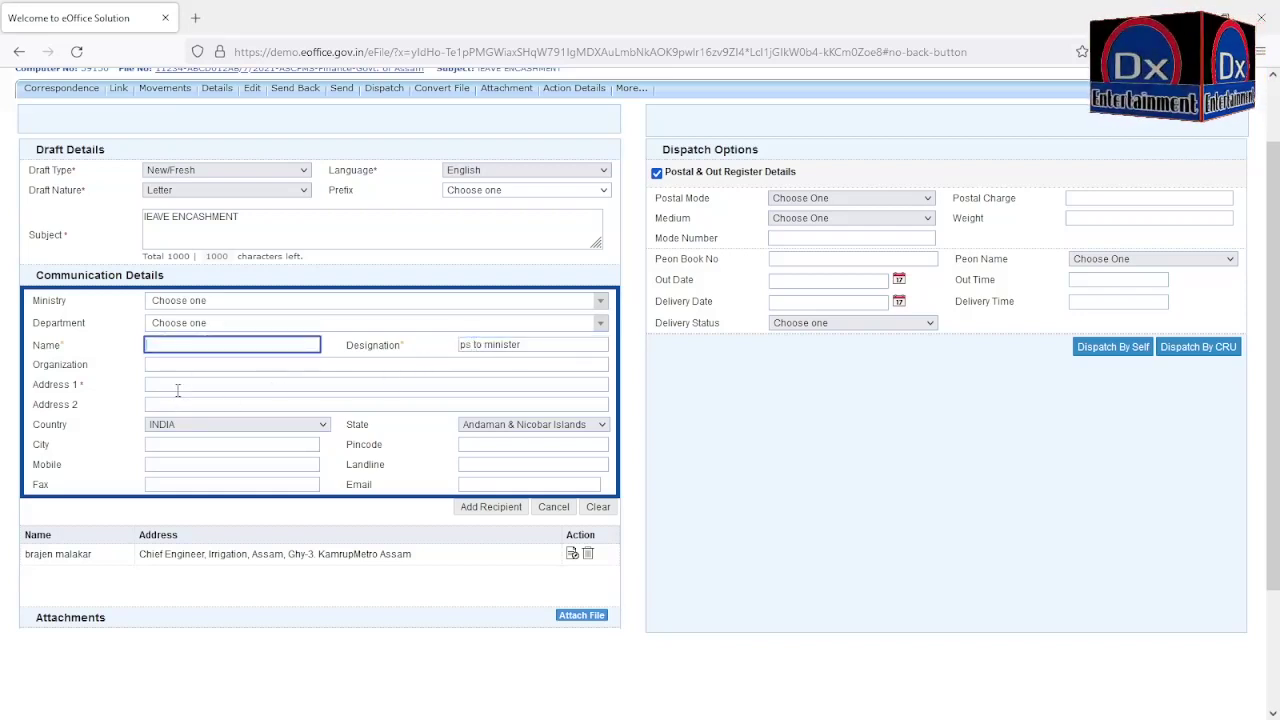
Step: Give this recipient address Assam Secretariat and state Assam, then add it to the list
{"action": "left_click", "coordinate": [178, 384]}
{"action": "type", "text": "As"}
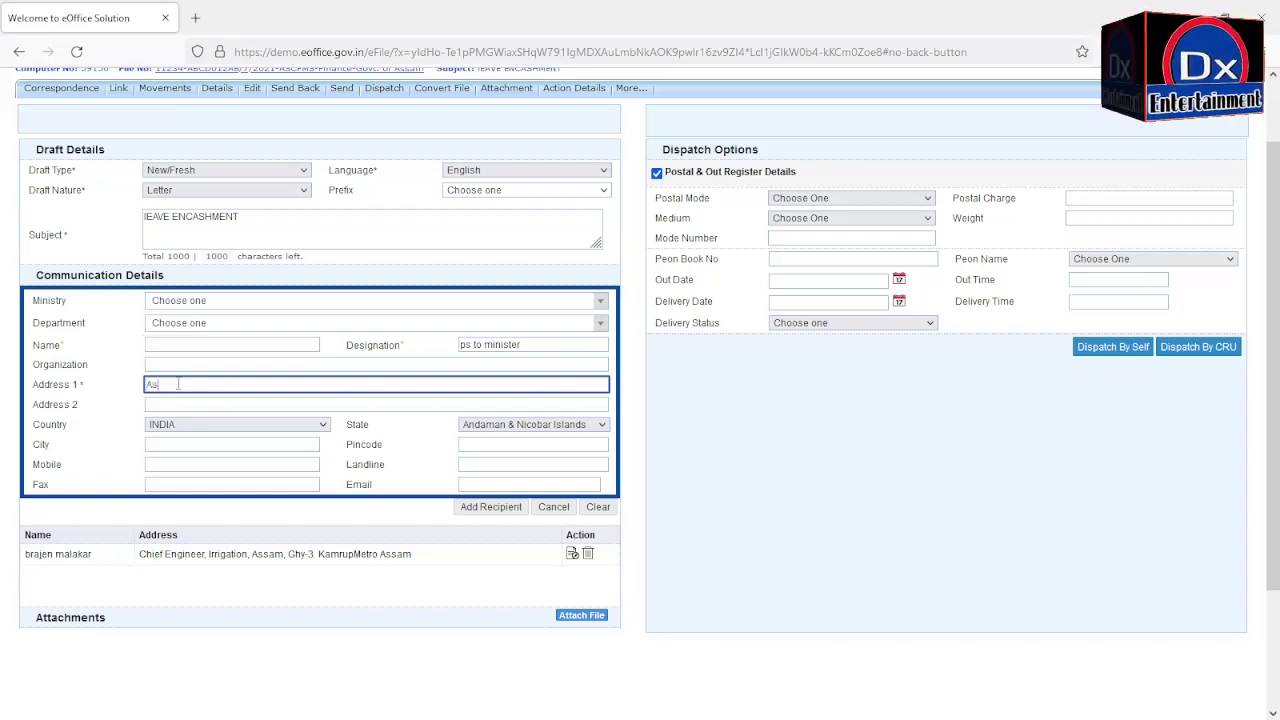
{"action": "type", "text": "sam Se"}
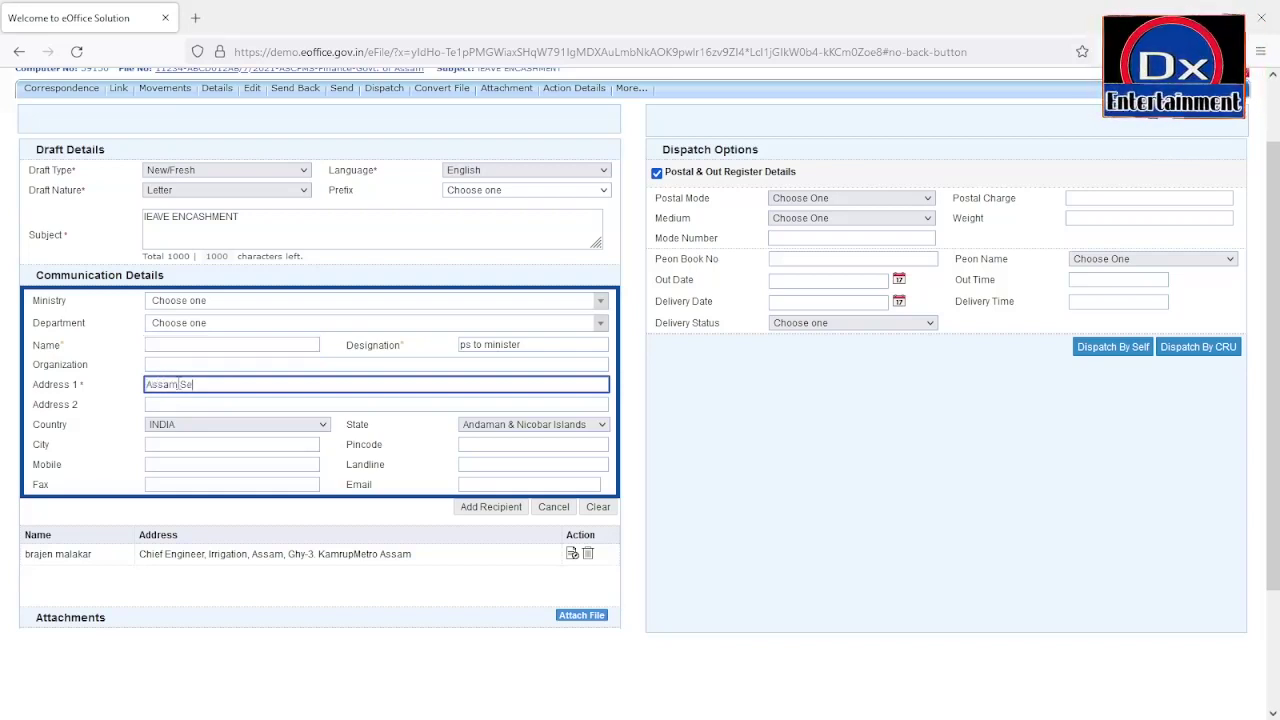
{"action": "type", "text": "cretar"}
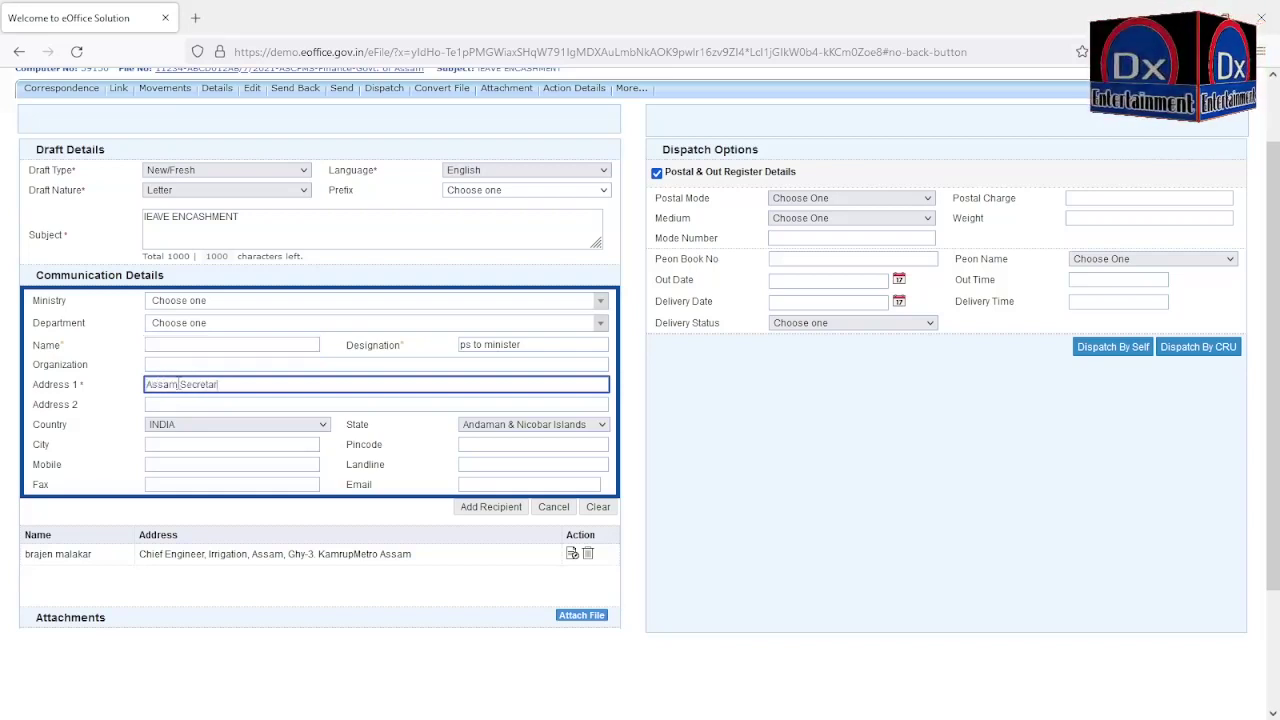
{"action": "type", "text": "iat"}
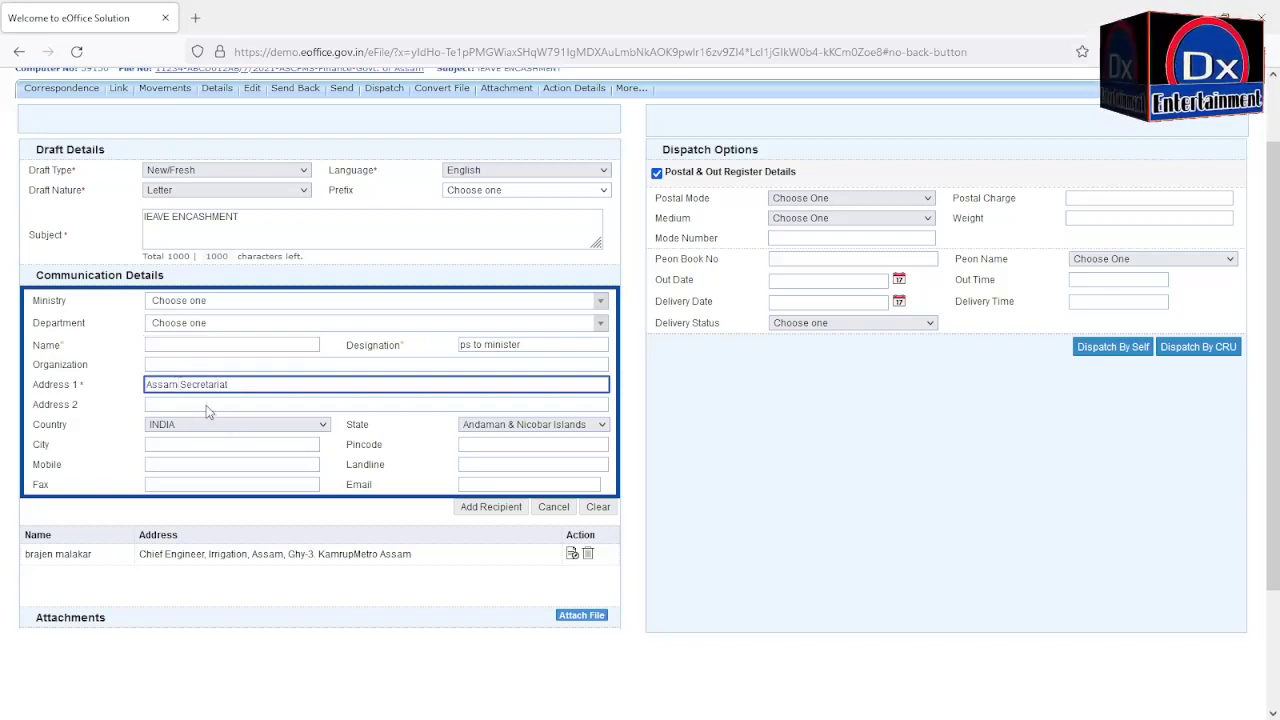
{"action": "left_click", "coordinate": [208, 402]}
{"action": "left_click", "coordinate": [536, 425]}
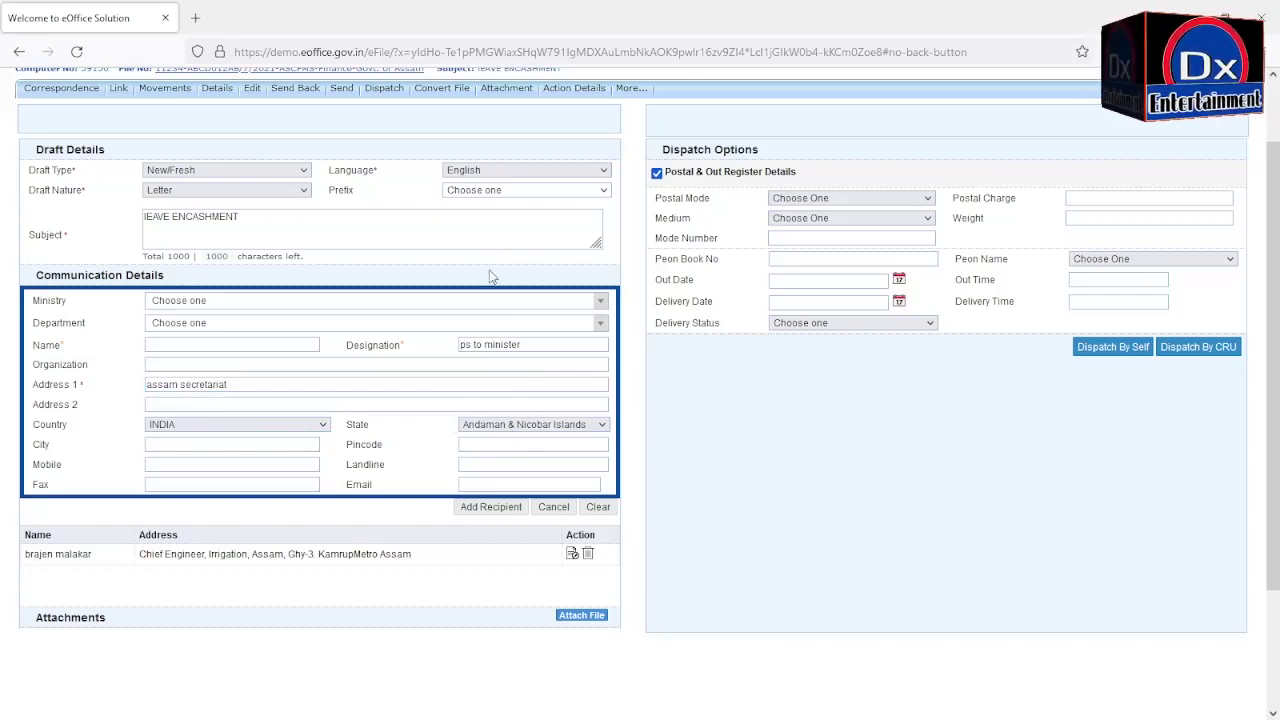
{"action": "type", "text": "assam"}
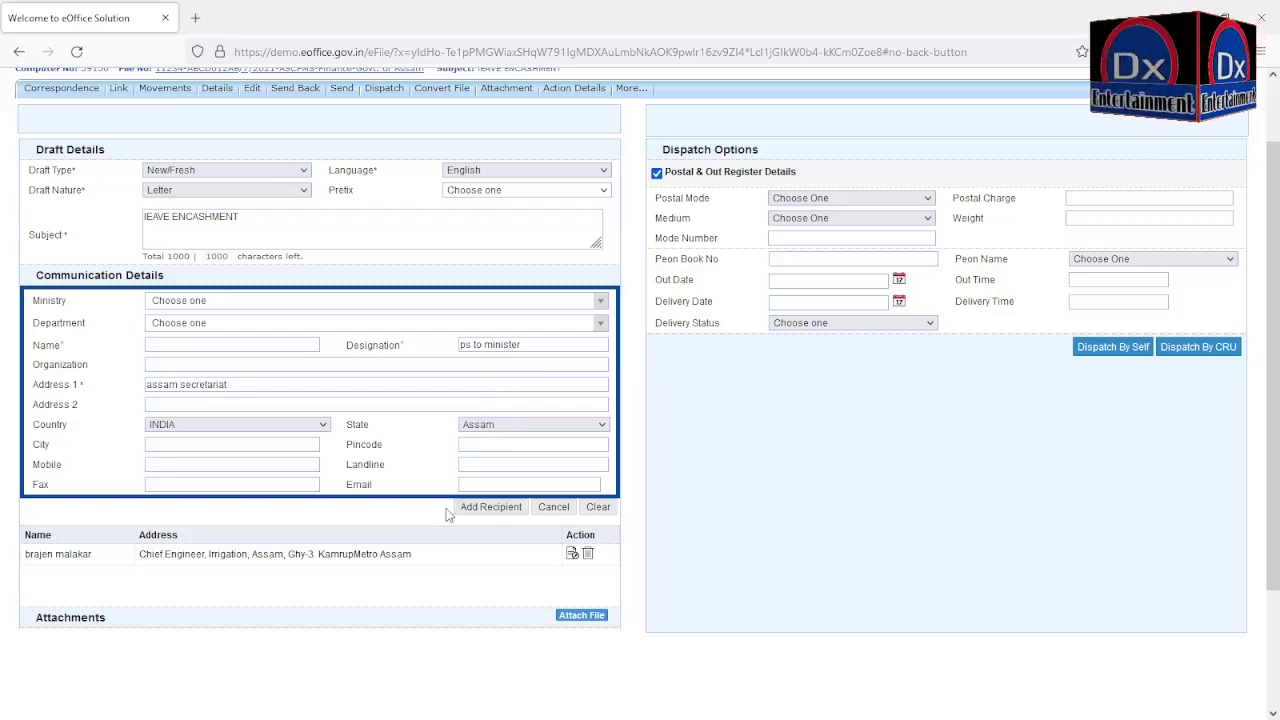
{"action": "scroll", "coordinate": [555, 438], "scroll_direction": "down", "scroll_amount": 2}
{"action": "scroll", "coordinate": [553, 432], "scroll_direction": "up", "scroll_amount": 3}
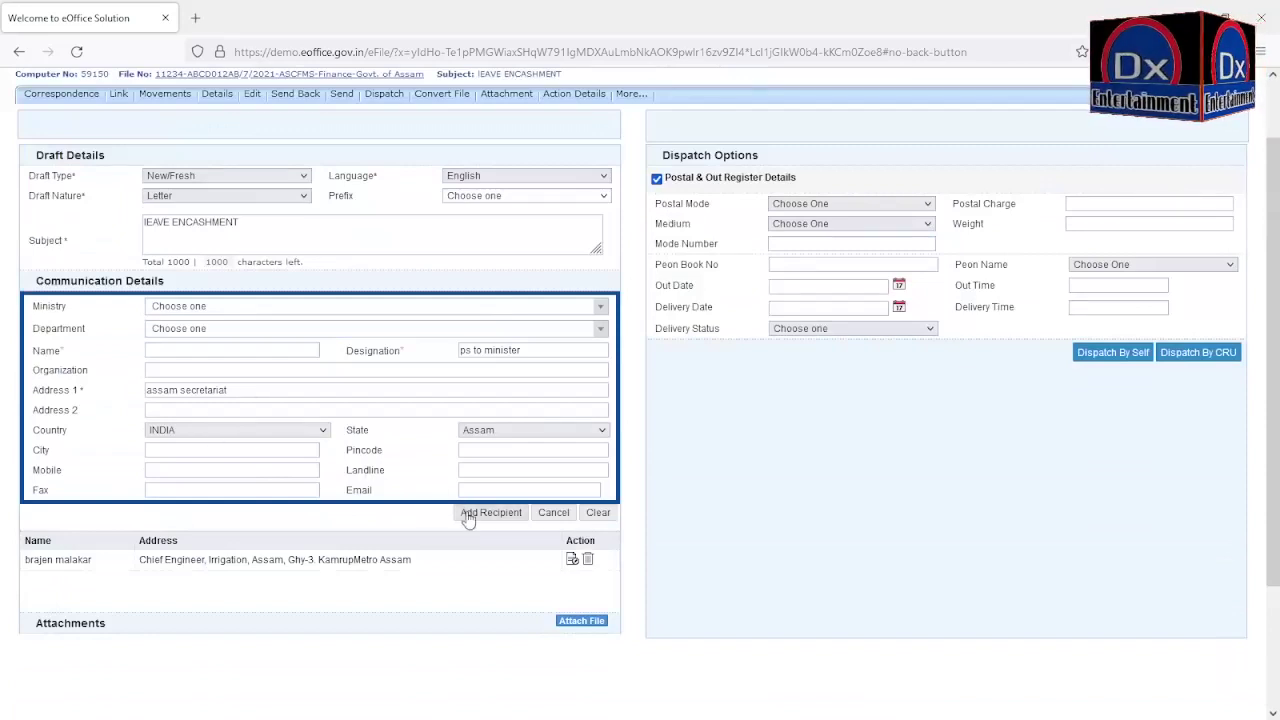
{"action": "scroll", "coordinate": [613, 381], "scroll_direction": "down", "scroll_amount": 2}
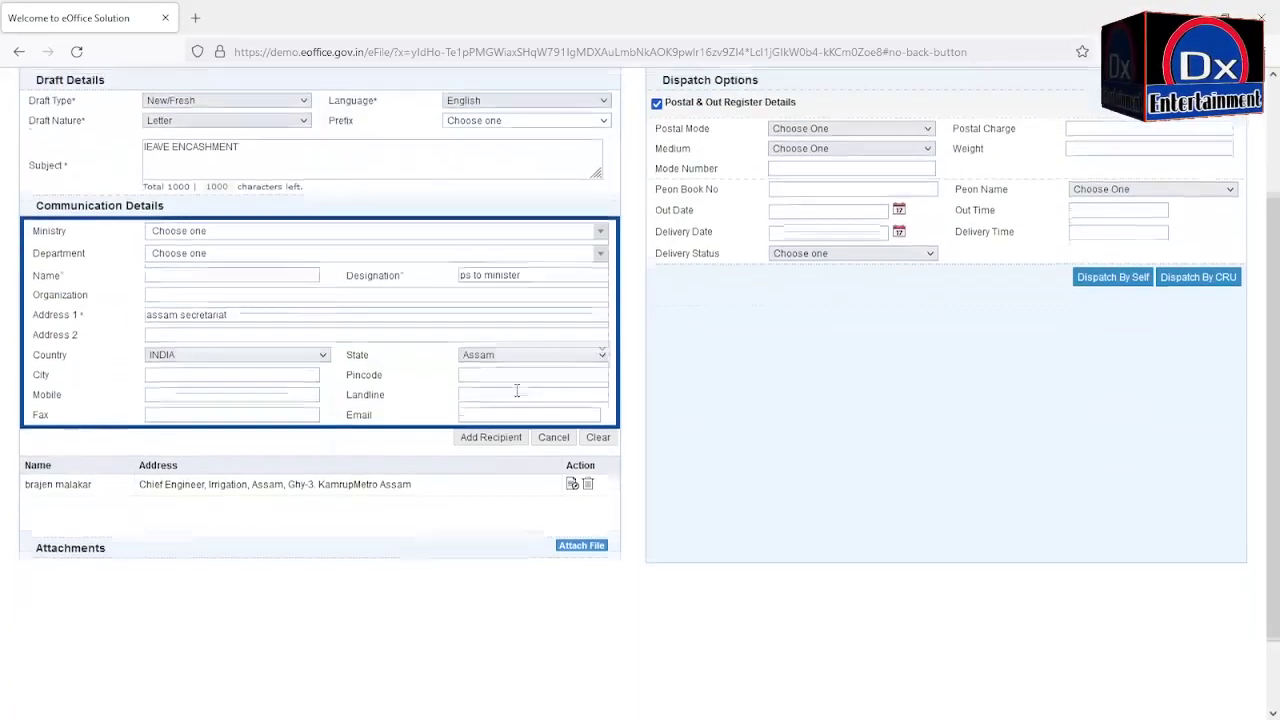
{"action": "left_click", "coordinate": [505, 440]}
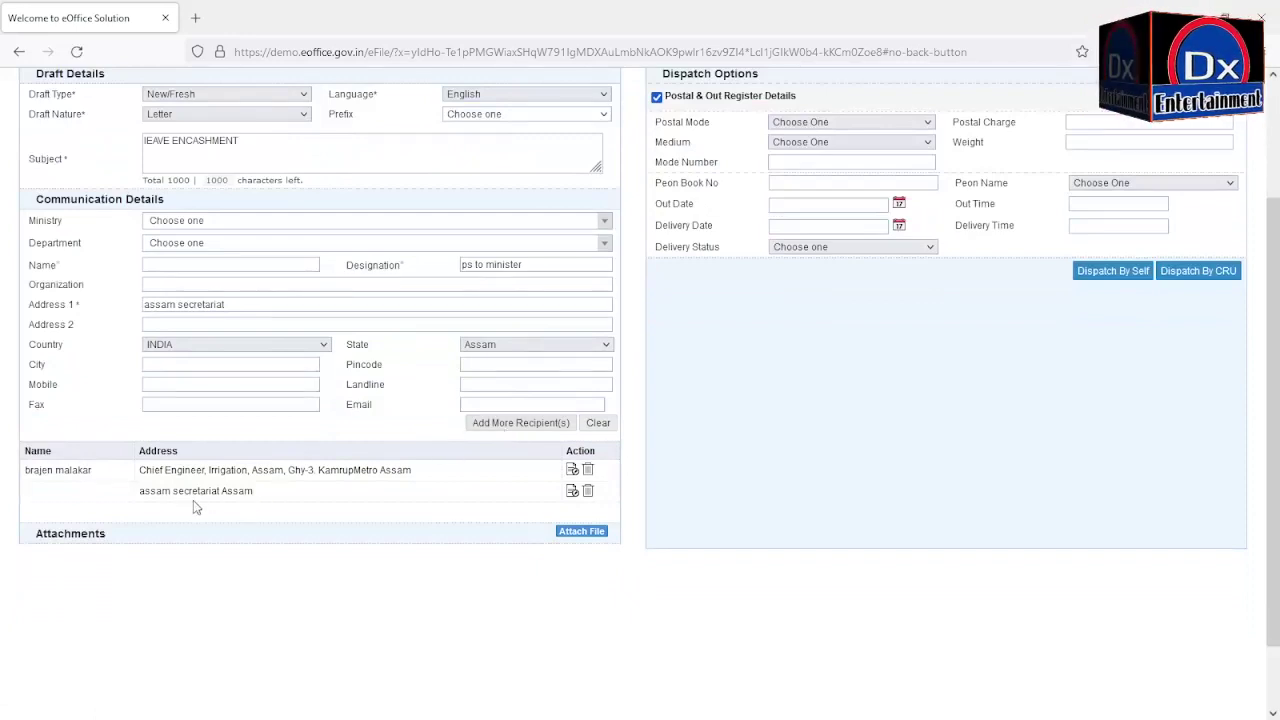
Step: Add a Secretary recipient at Irrigation Deptt, Assam Secretariat, designated 'ps to Secretary'
{"action": "left_click", "coordinate": [156, 265]}
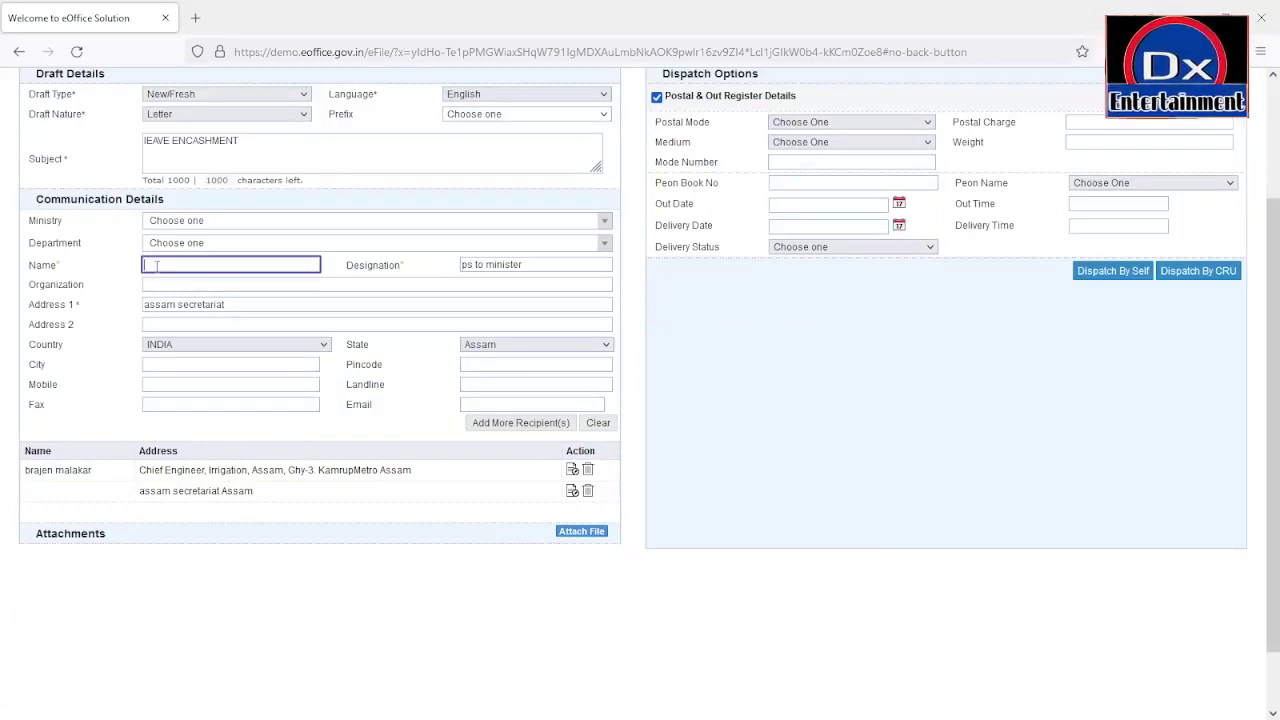
{"action": "type", "text": "Sd"}
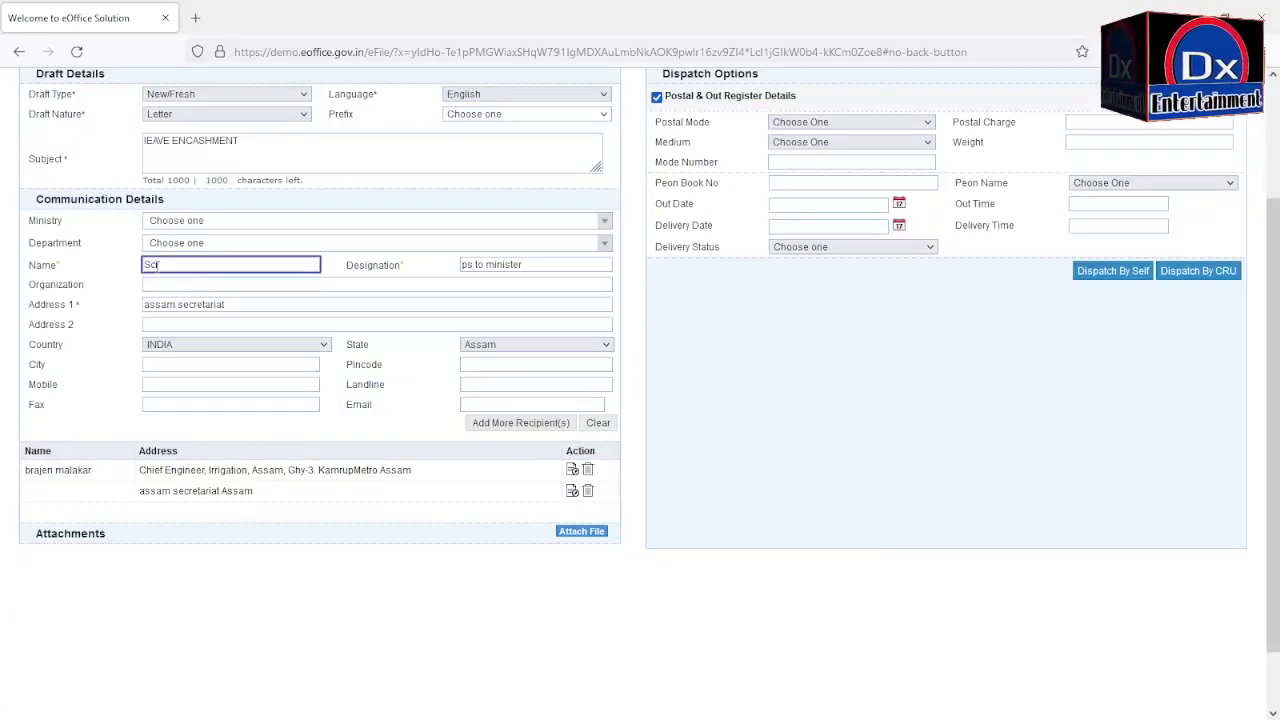
{"action": "type", "text": "cretary"}
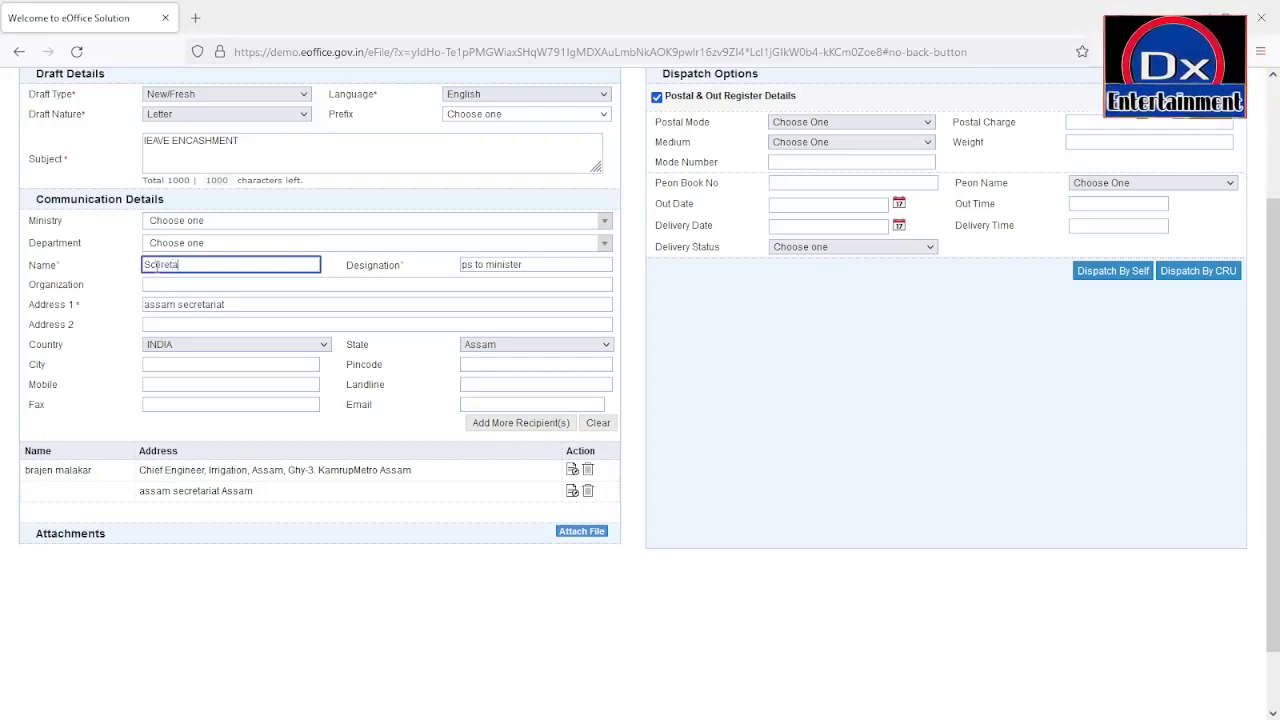
{"action": "double_click", "coordinate": [492, 265]}
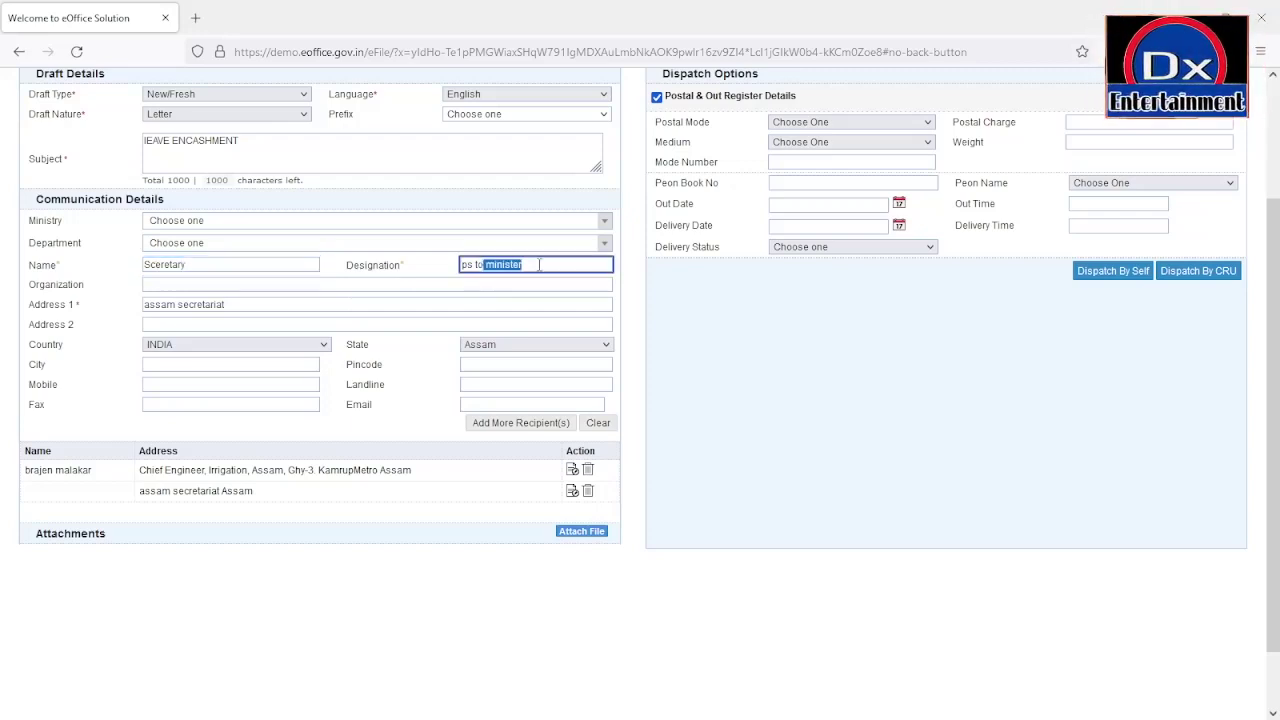
{"action": "type", "text": "Secretary"}
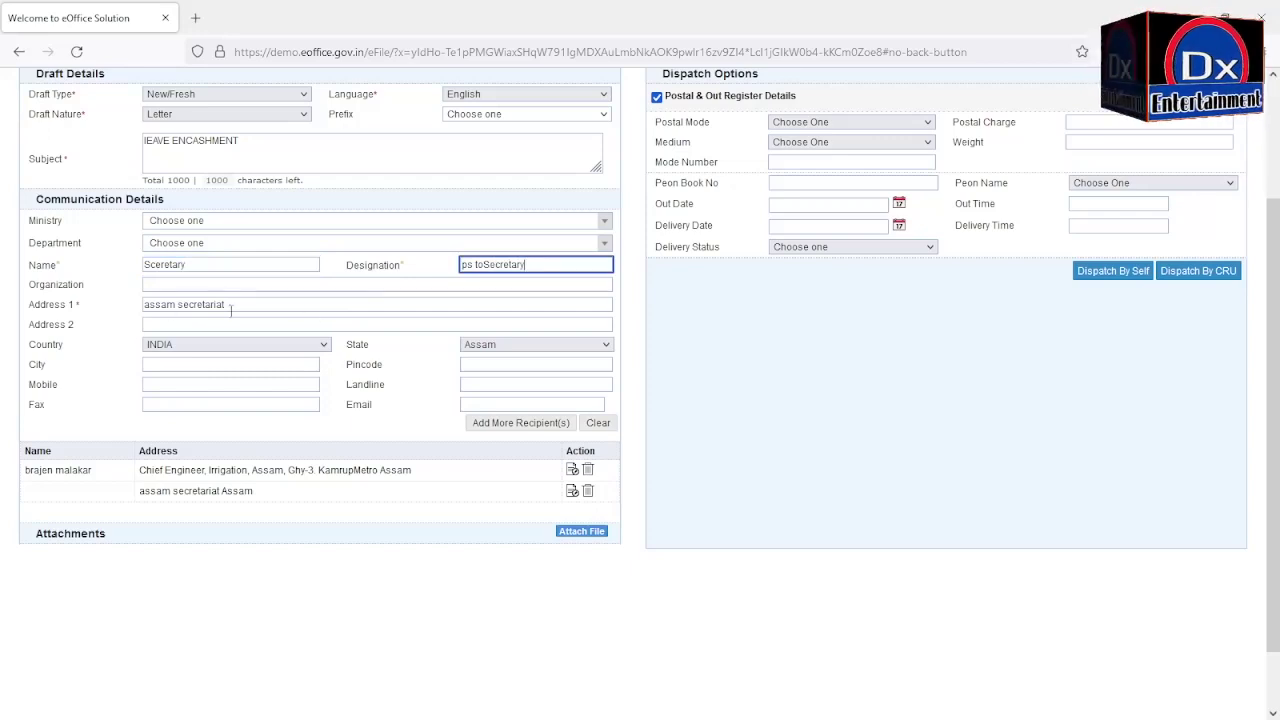
{"action": "left_click", "coordinate": [146, 305]}
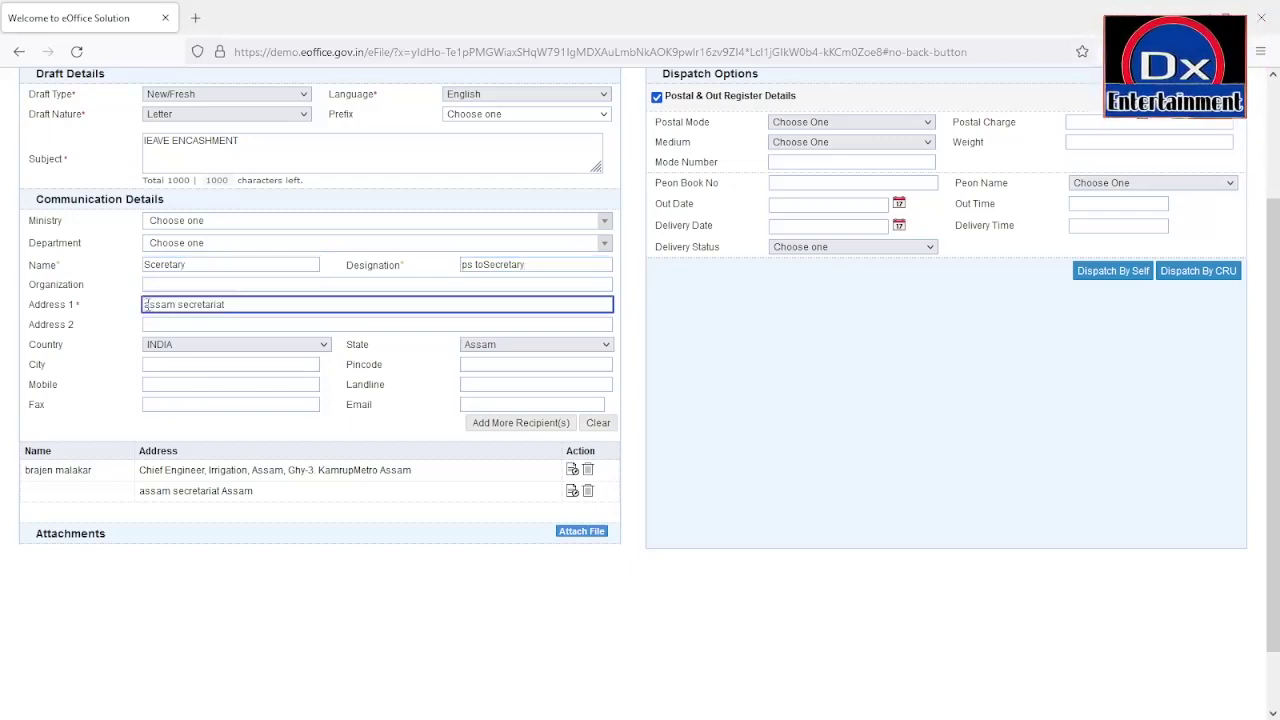
{"action": "type", "text": "Irrigat"}
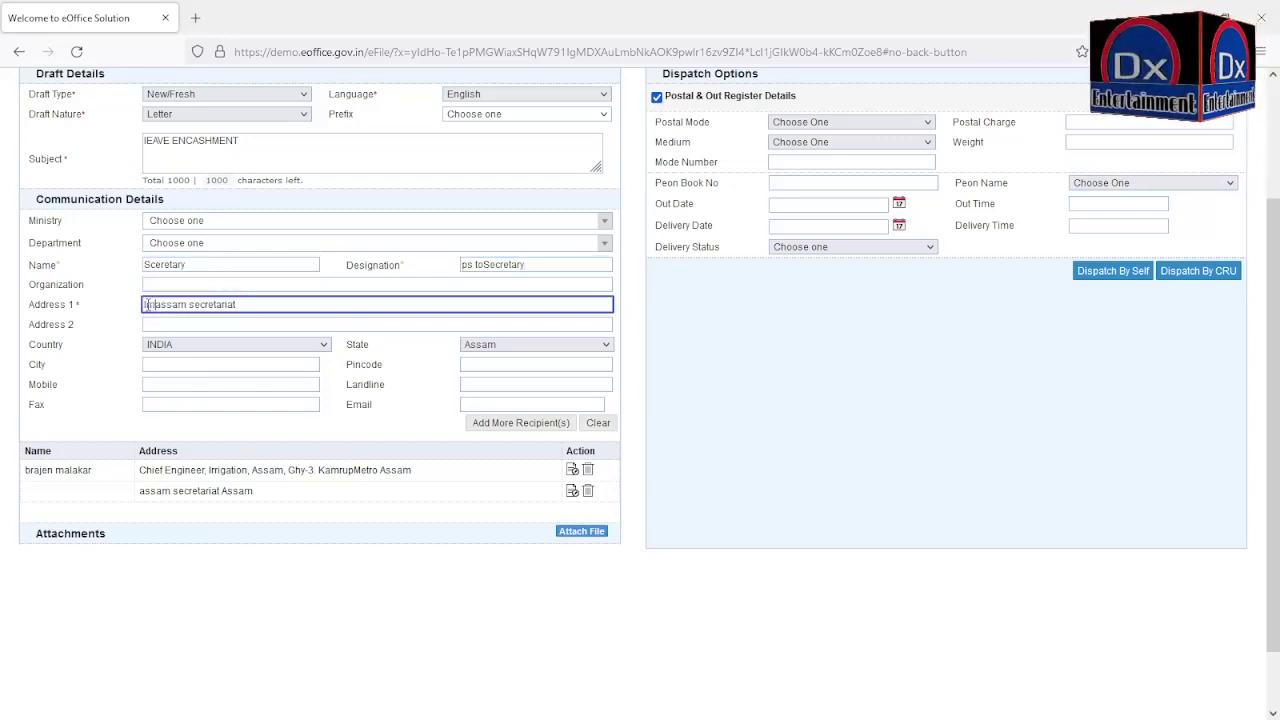
{"action": "type", "text": "ion De"}
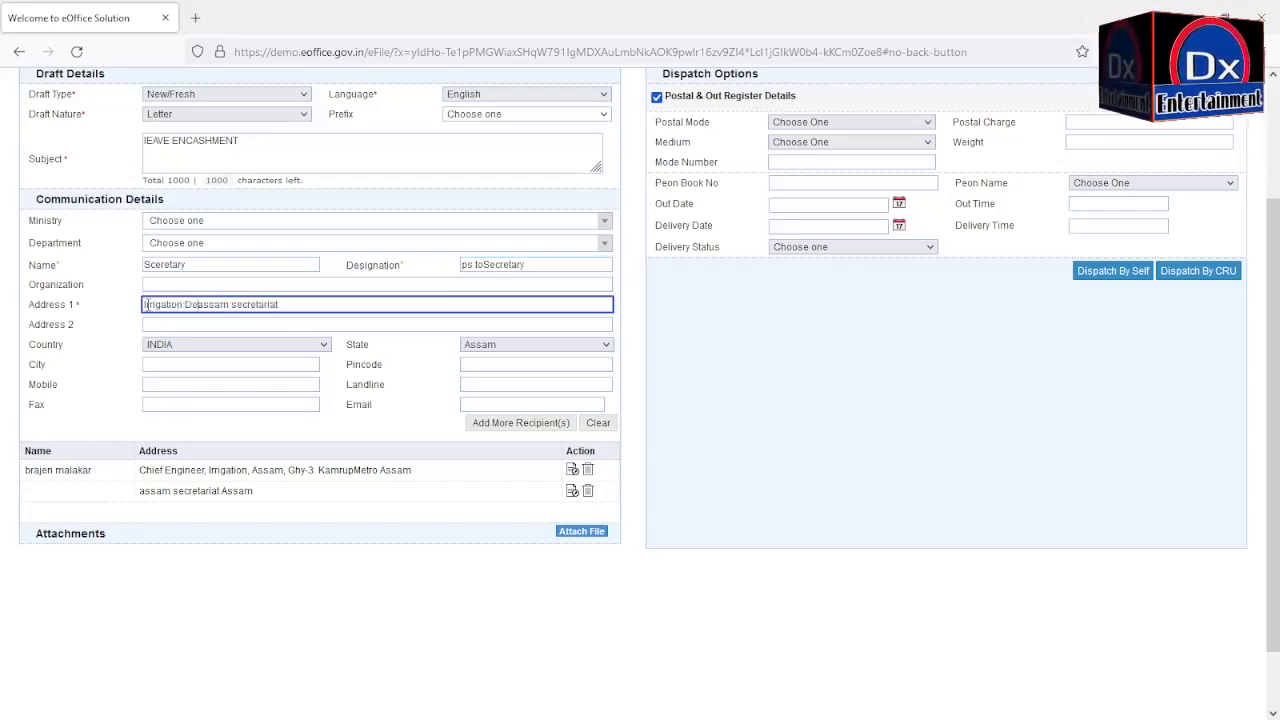
{"action": "type", "text": "ptt"}
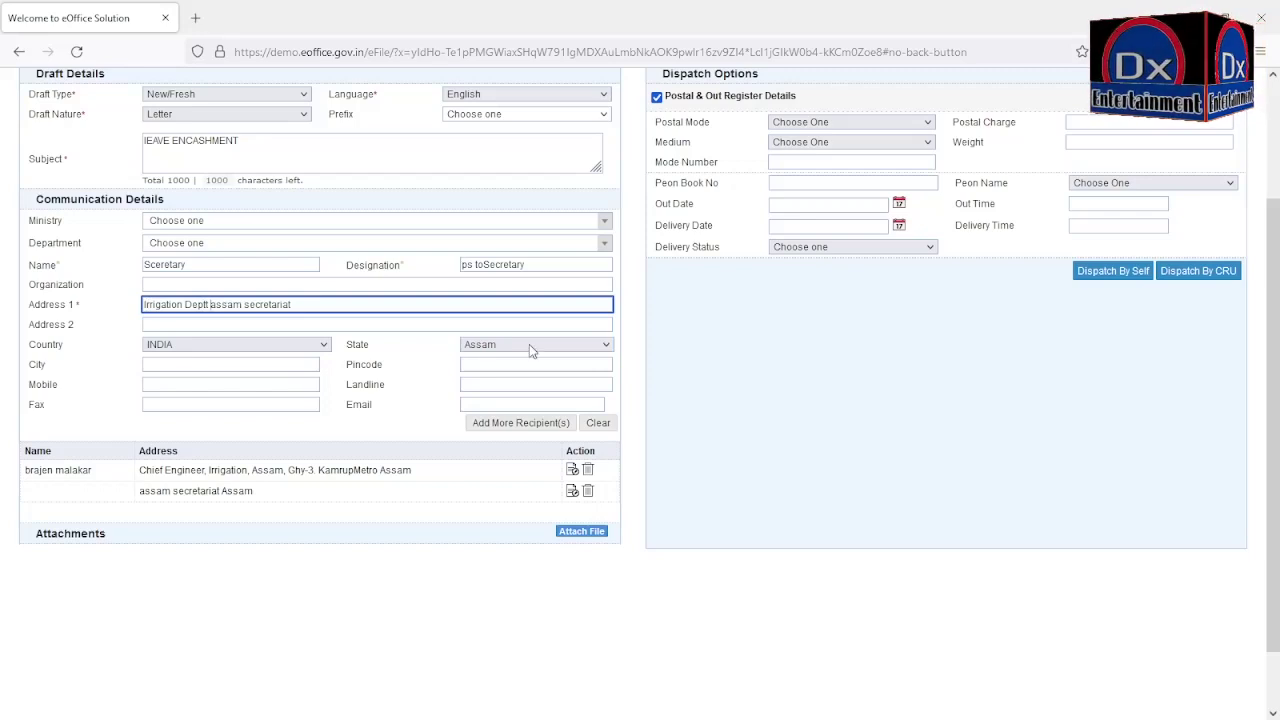
{"action": "left_click", "coordinate": [486, 428]}
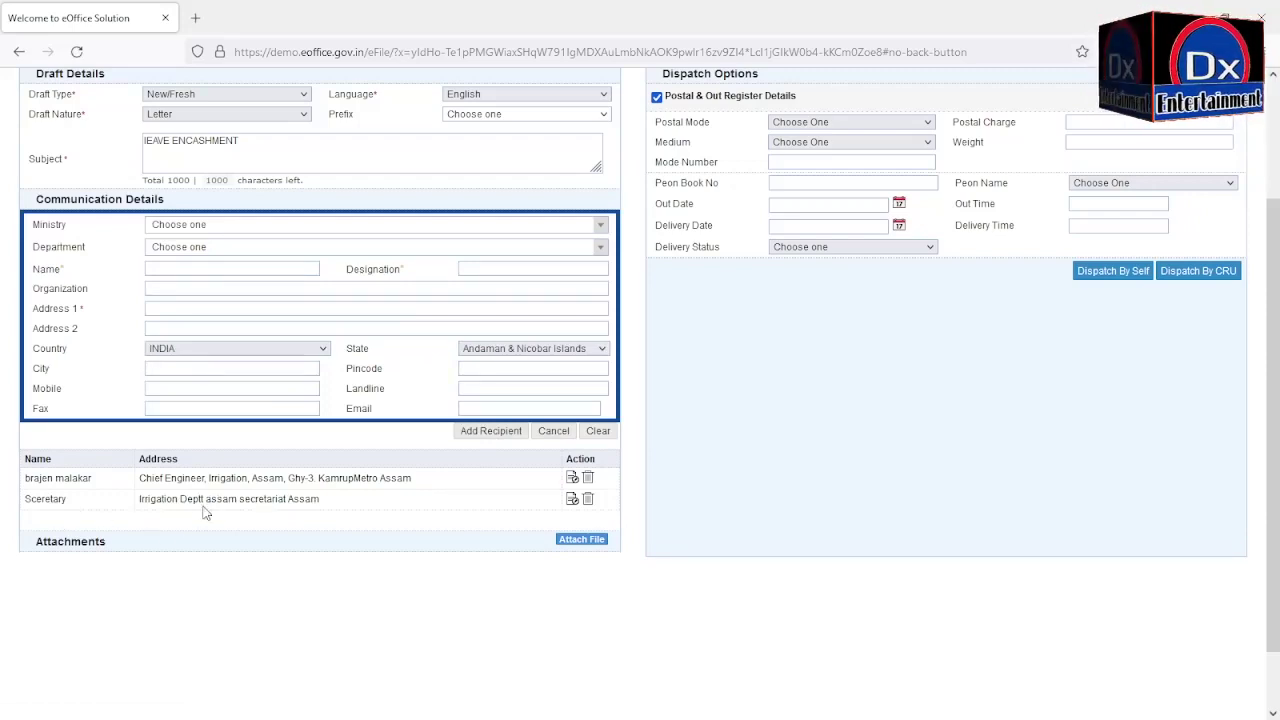
Step: Add 'join secretary', designated 'Pa to Join sec', at Dispur as the third recipient
{"action": "left_click", "coordinate": [172, 271]}
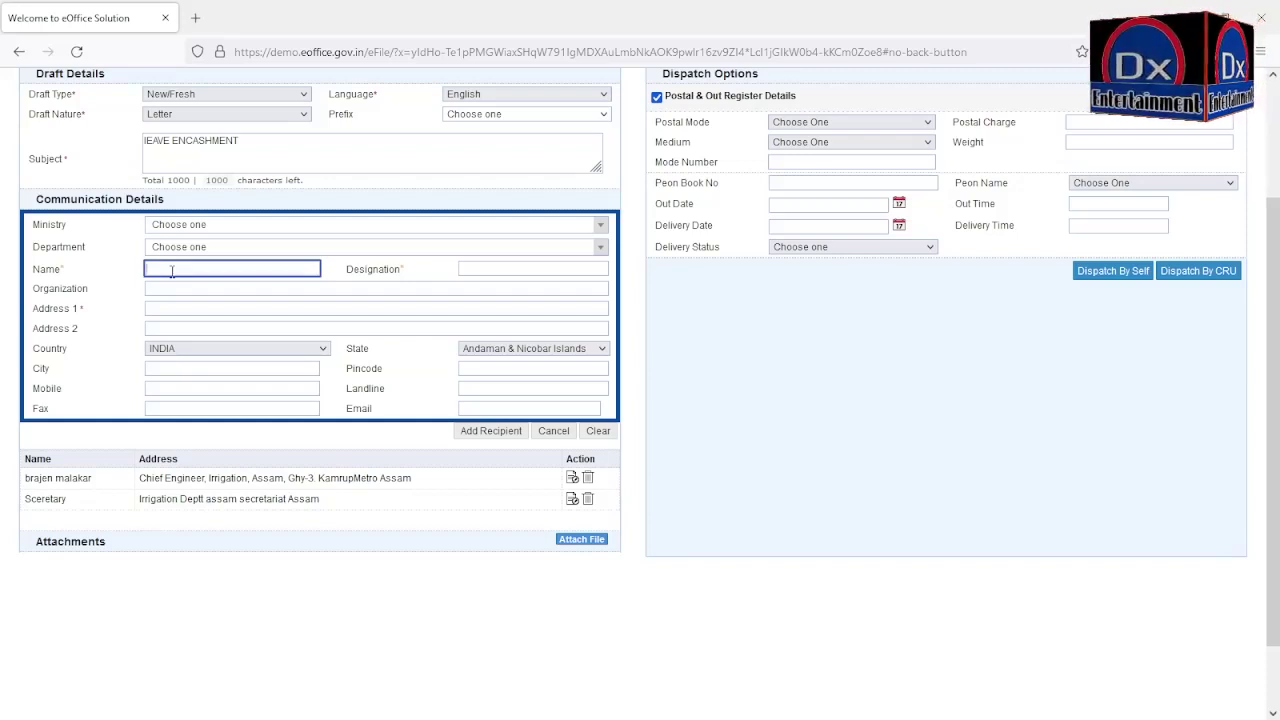
{"action": "type", "text": "join s"}
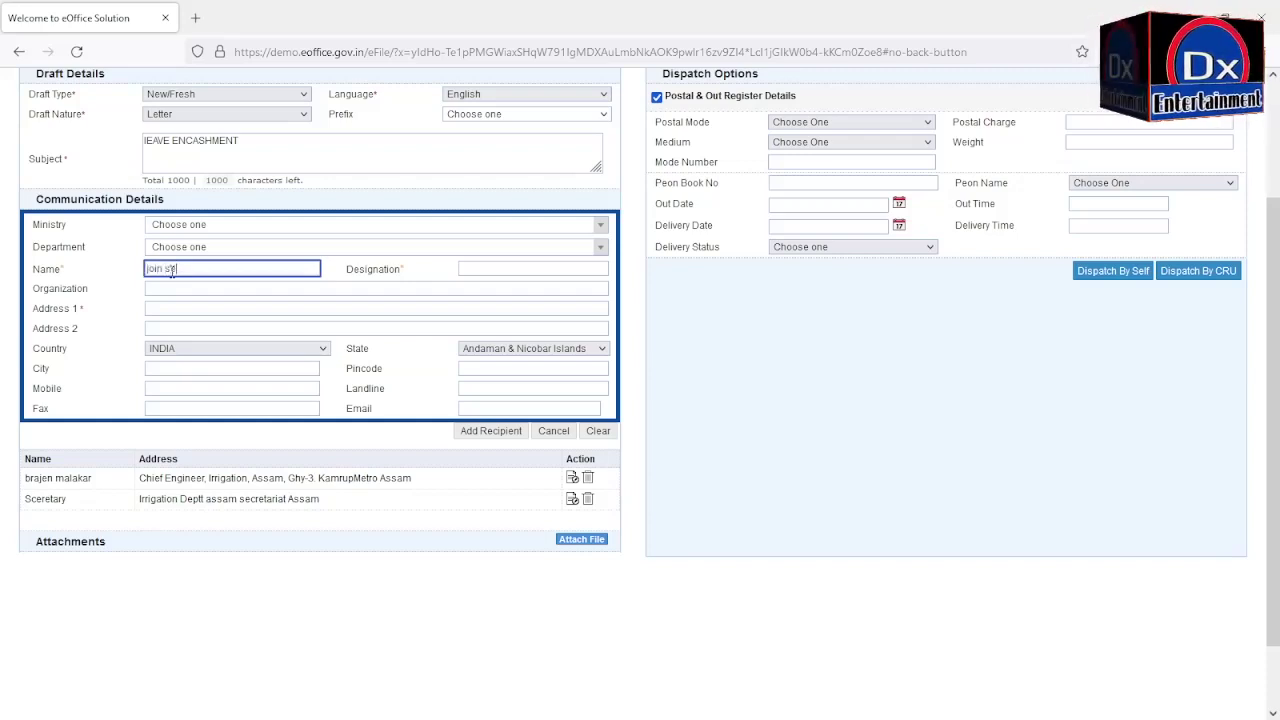
{"action": "type", "text": "ecretar"}
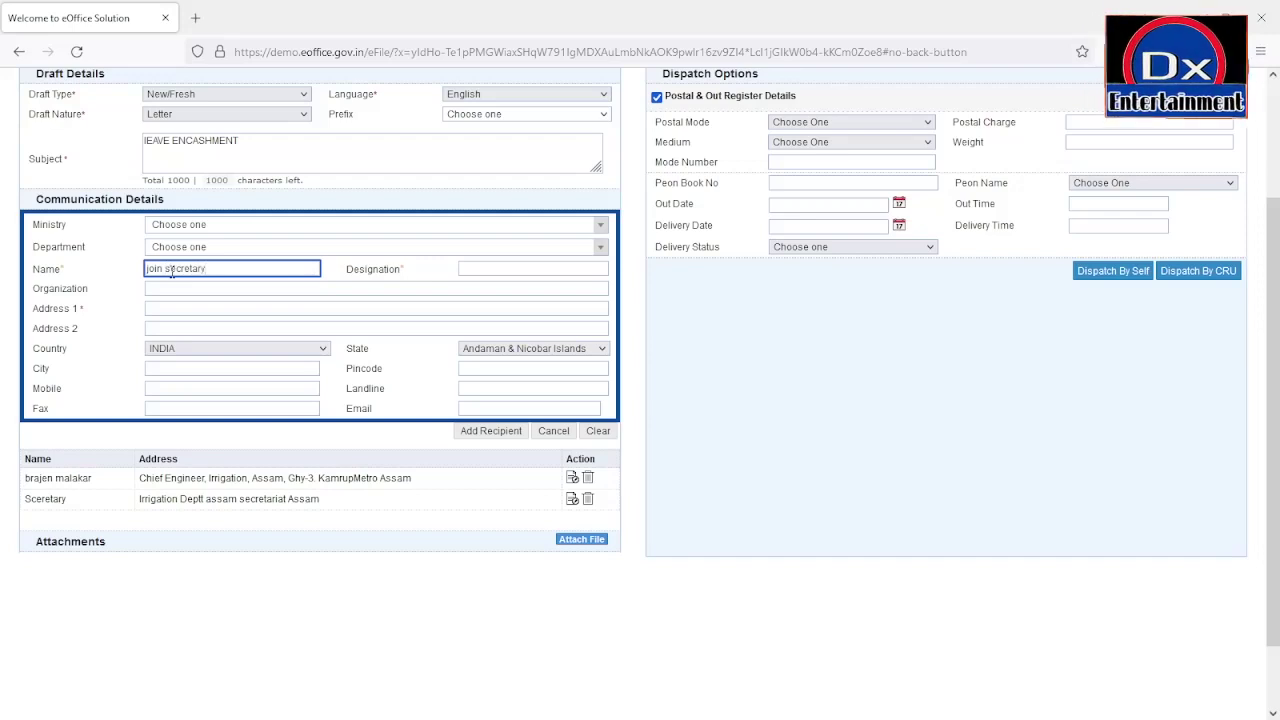
{"action": "type", "text": "y"}
{"action": "left_click", "coordinate": [468, 268]}
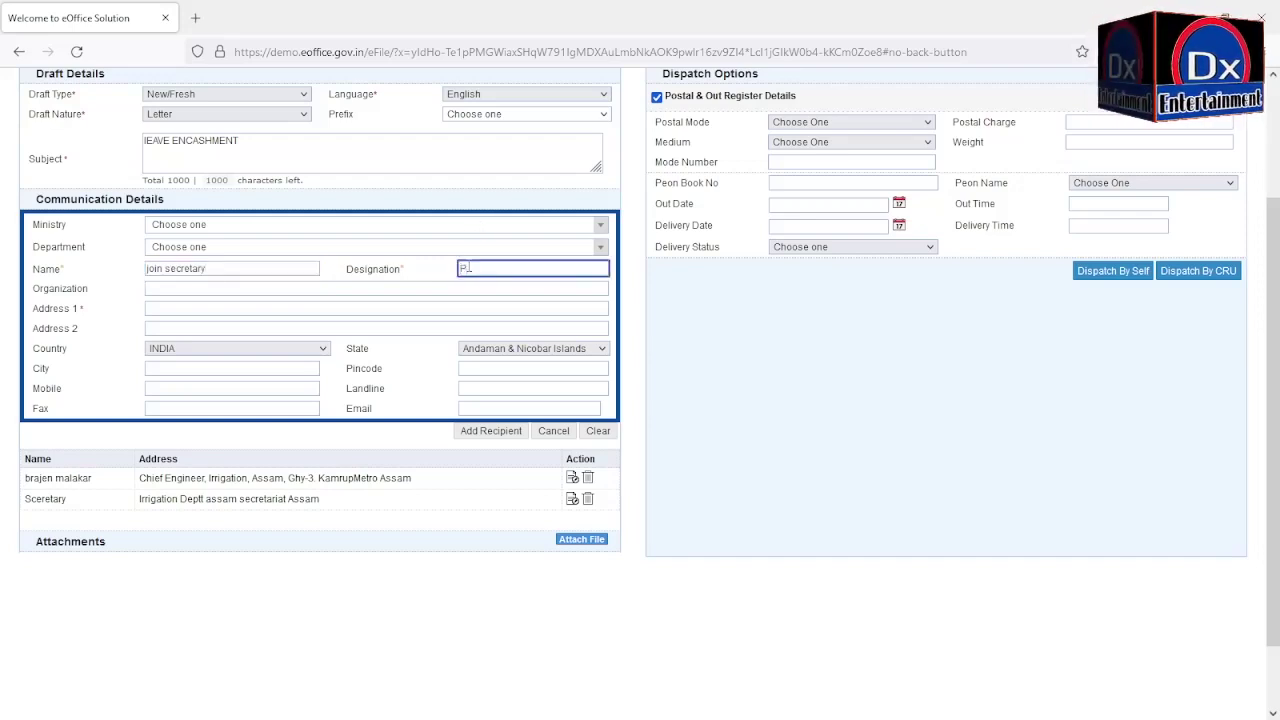
{"action": "type", "text": "Pa"}
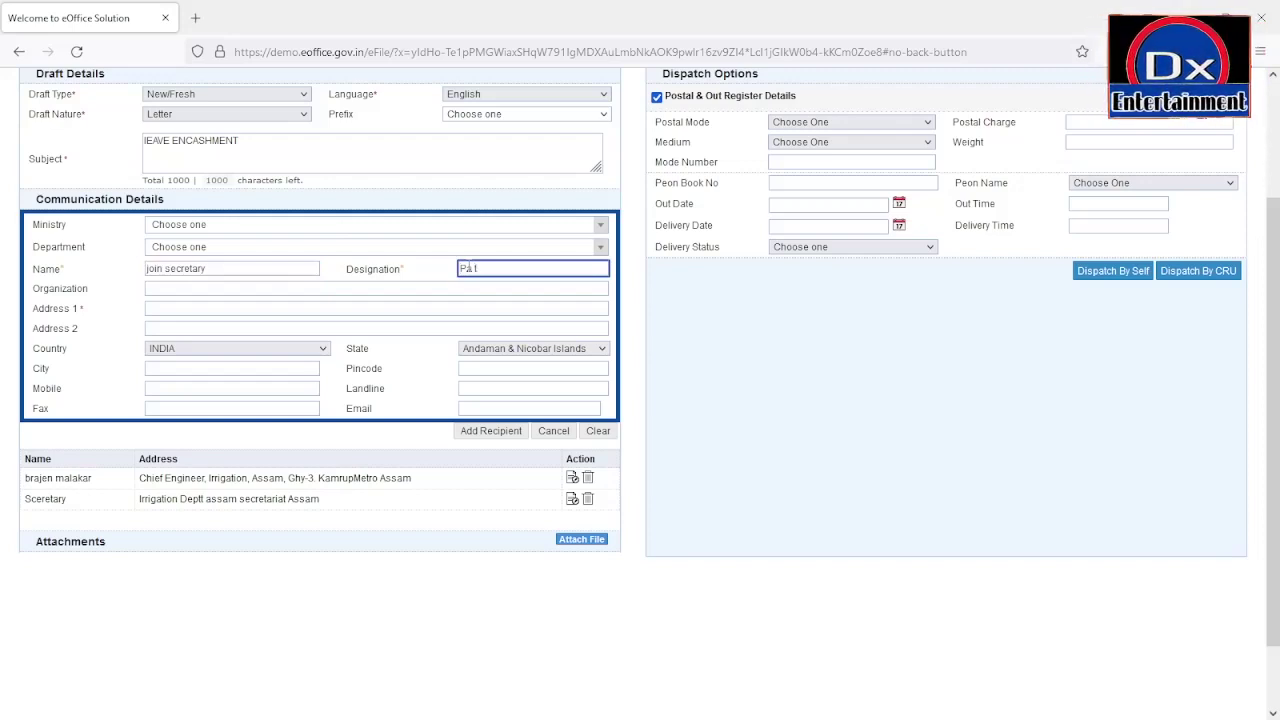
{"action": "type", "text": " to Join "}
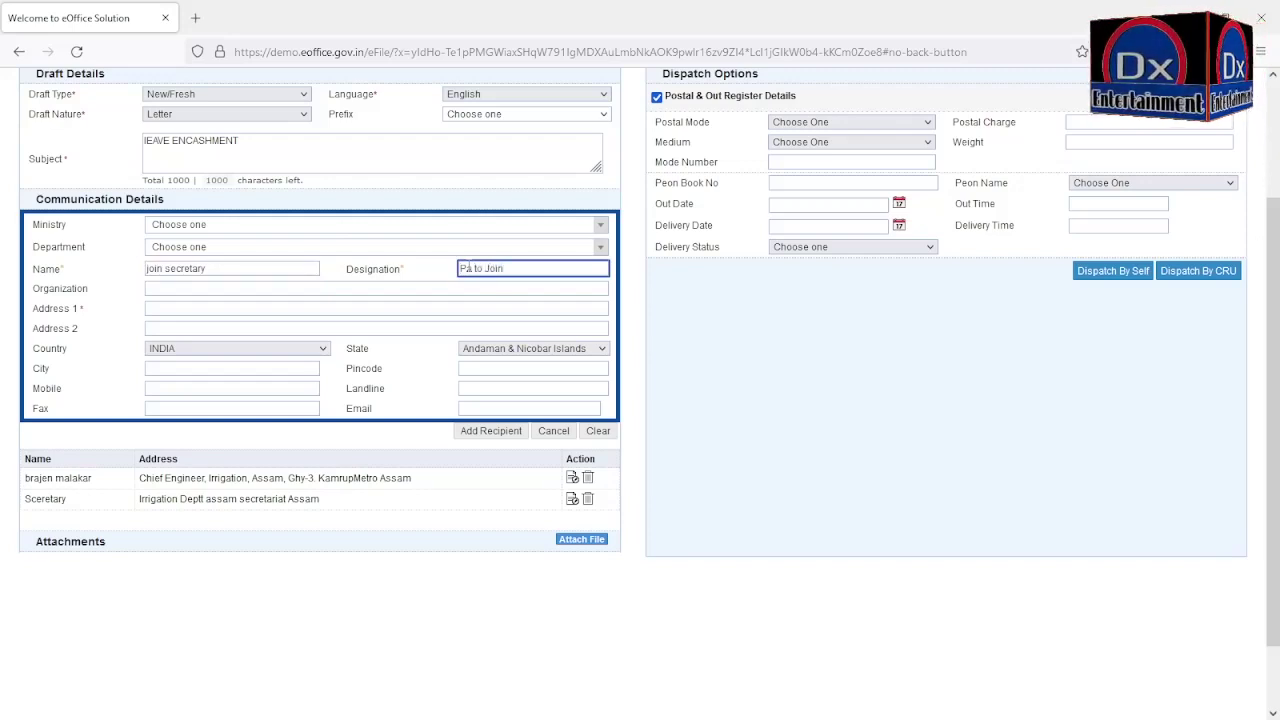
{"action": "type", "text": "sec"}
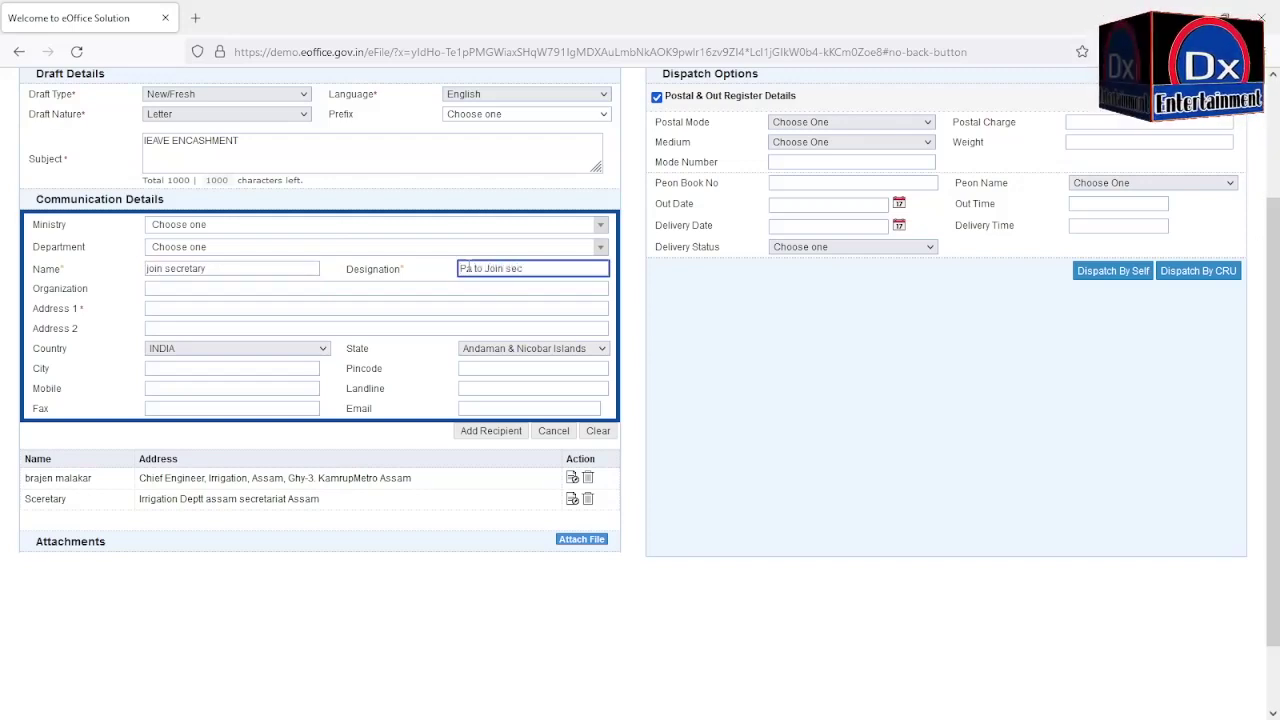
{"action": "left_click", "coordinate": [188, 306]}
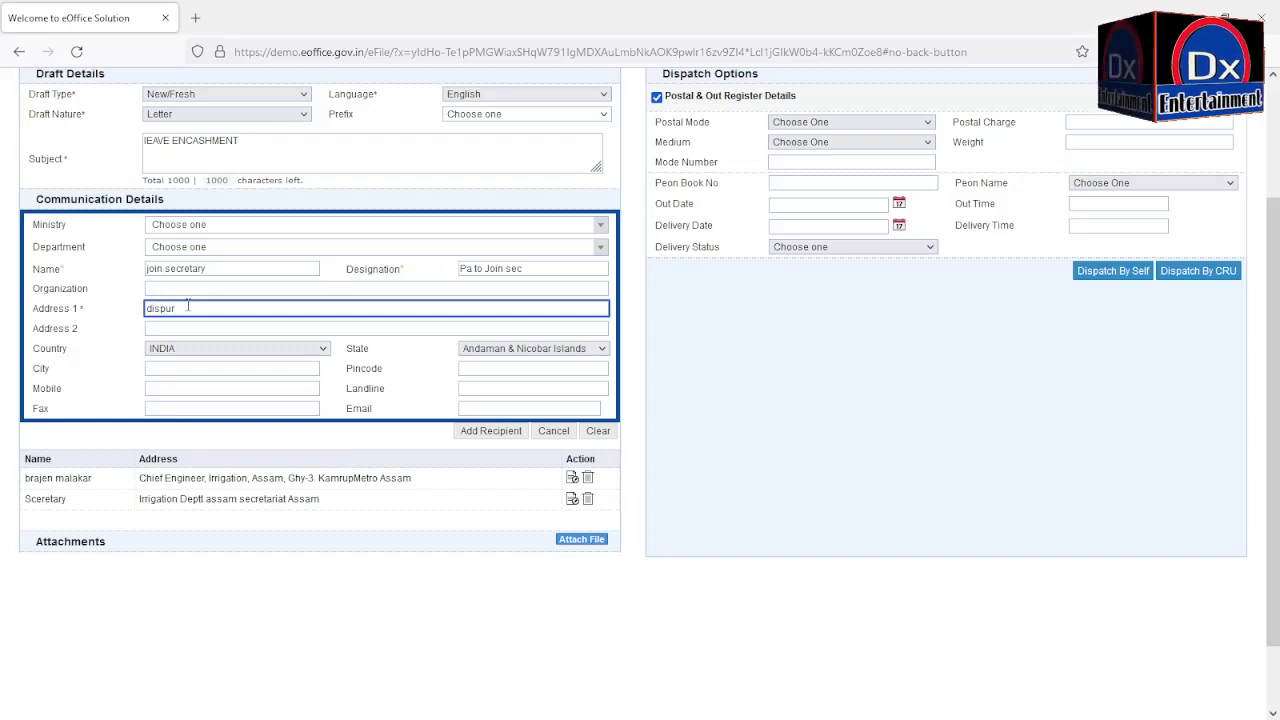
{"action": "key", "text": "ctrl+a"}
{"action": "type", "text": "Dispur"}
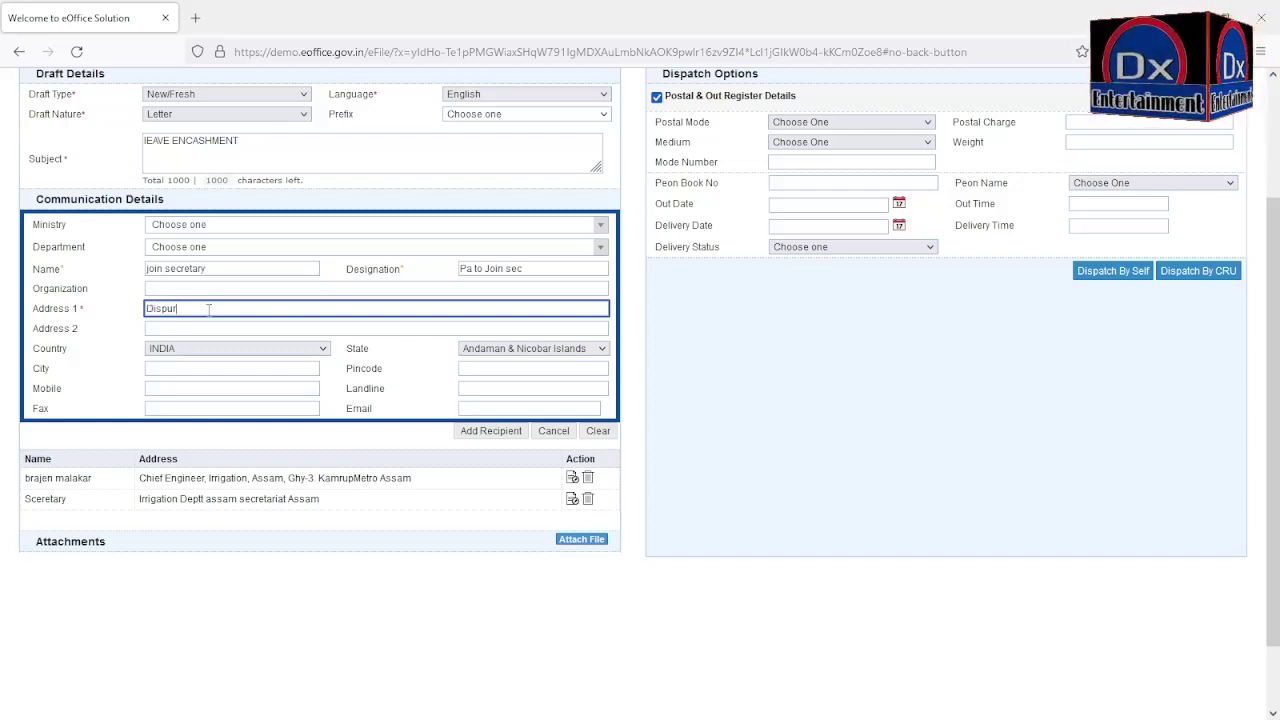
{"action": "left_click", "coordinate": [486, 436]}
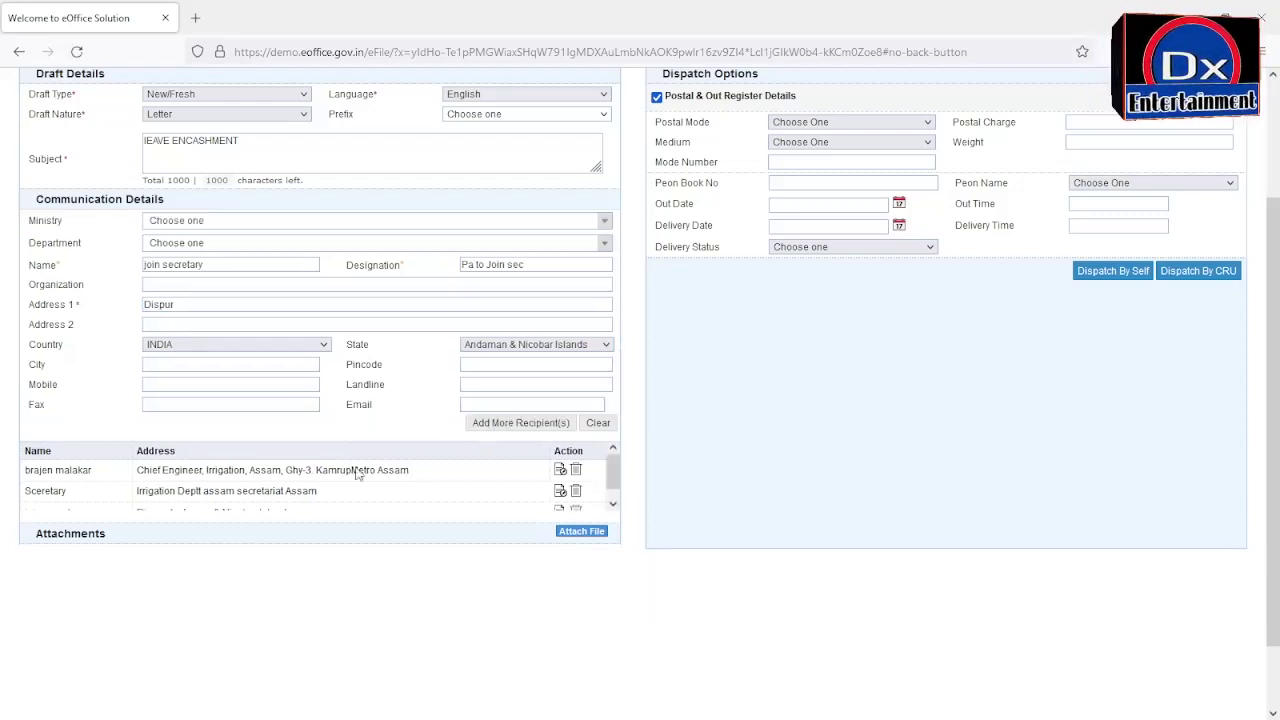
{"action": "left_click", "coordinate": [613, 503]}
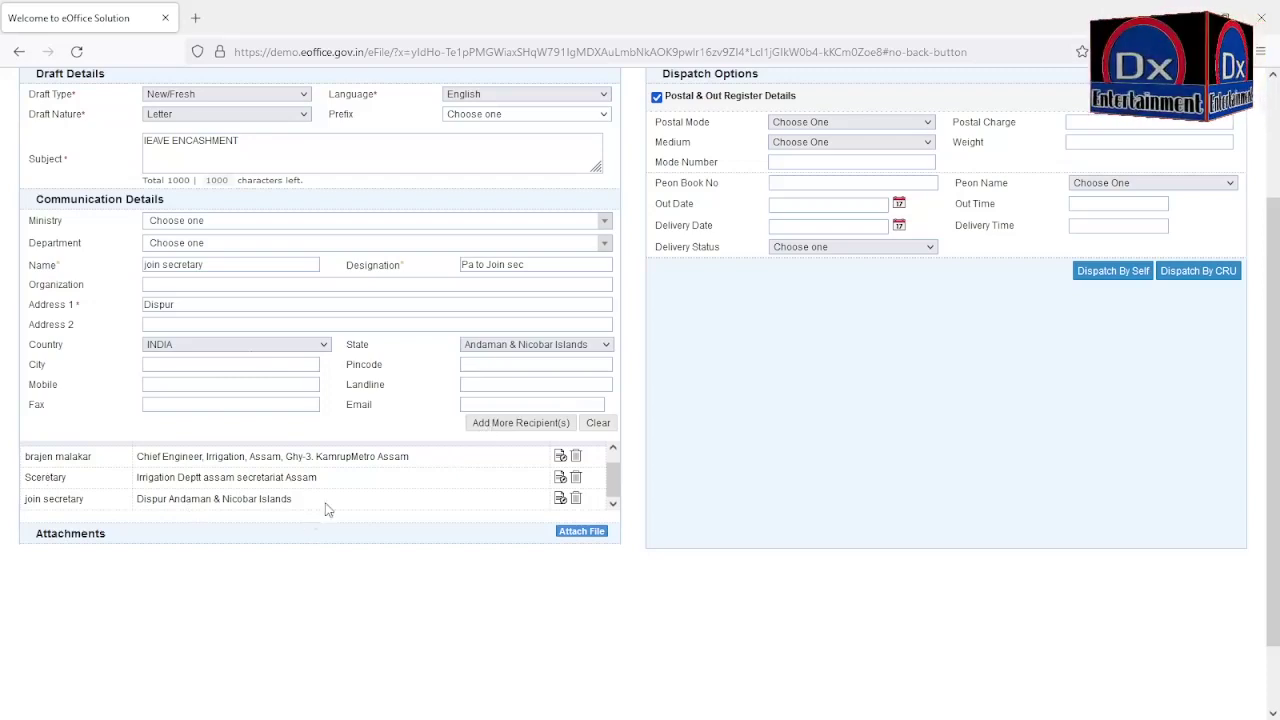
{"action": "scroll", "coordinate": [328, 505], "scroll_direction": "up", "scroll_amount": 2}
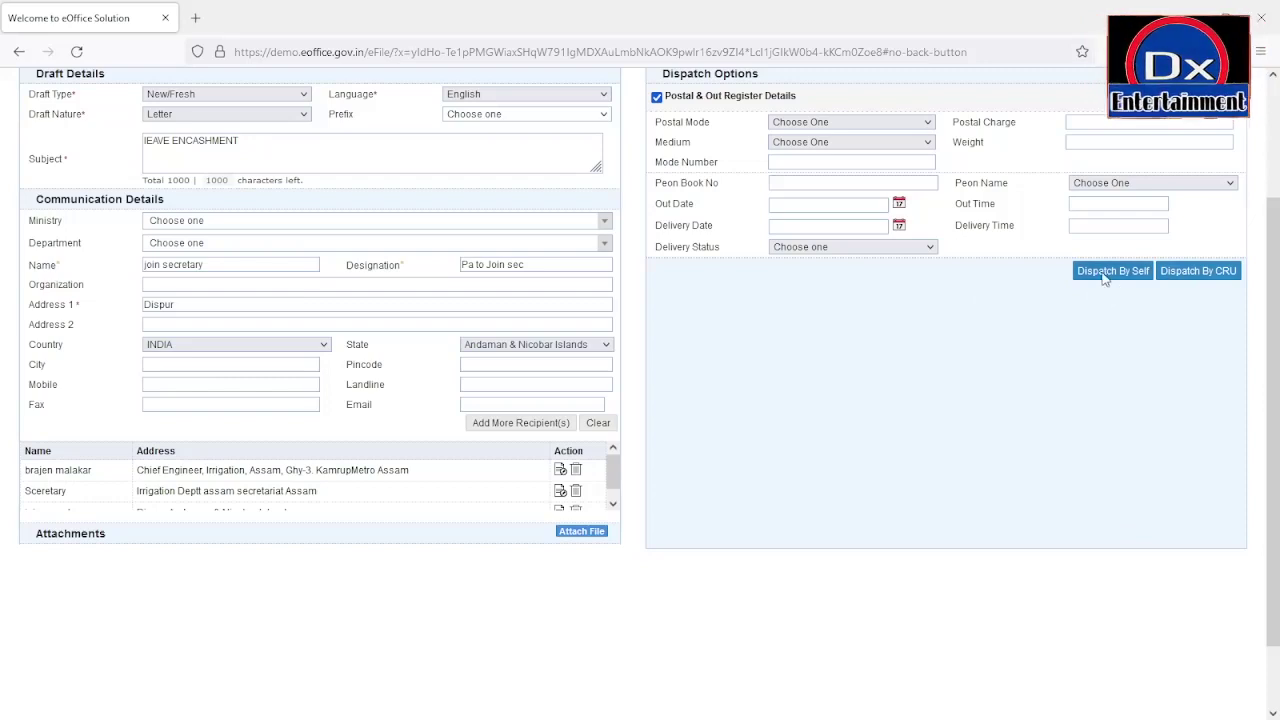
Step: Set the out date to 23/11/2021 and send the letter by post to complete the dispatch
{"action": "scroll", "coordinate": [1004, 405], "scroll_direction": "up", "scroll_amount": 3}
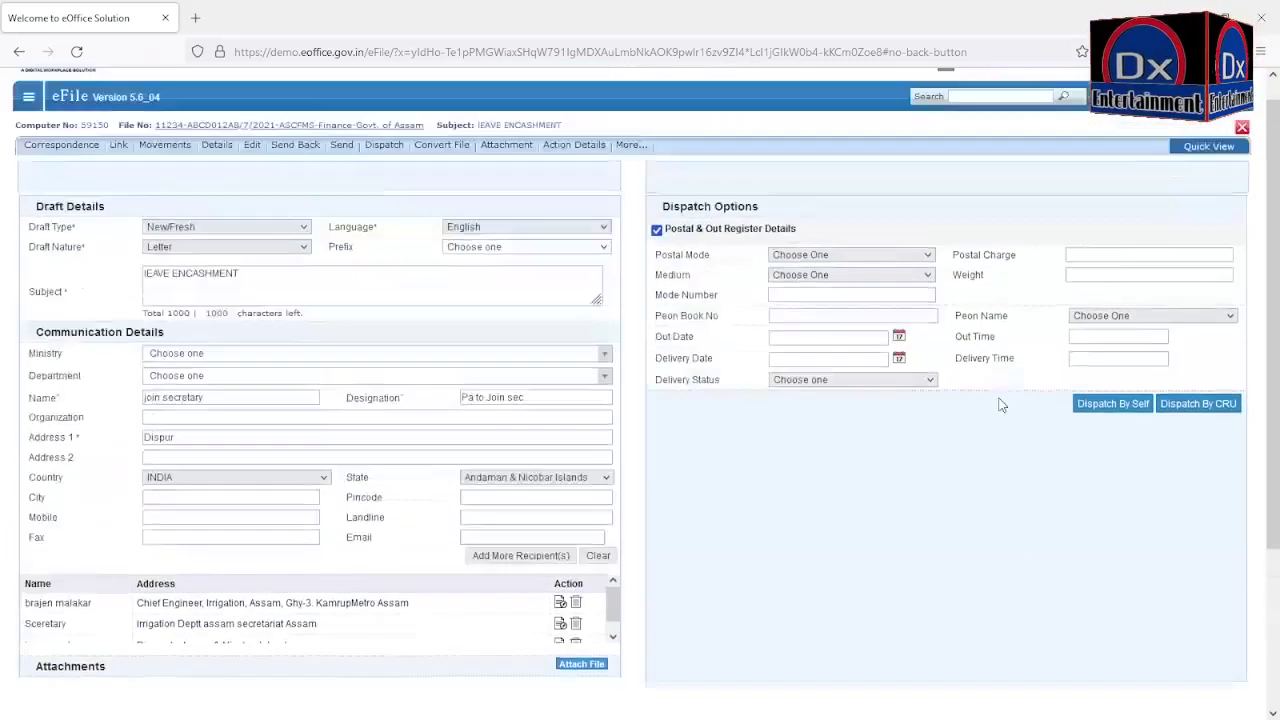
{"action": "scroll", "coordinate": [397, 566], "scroll_direction": "down", "scroll_amount": 2}
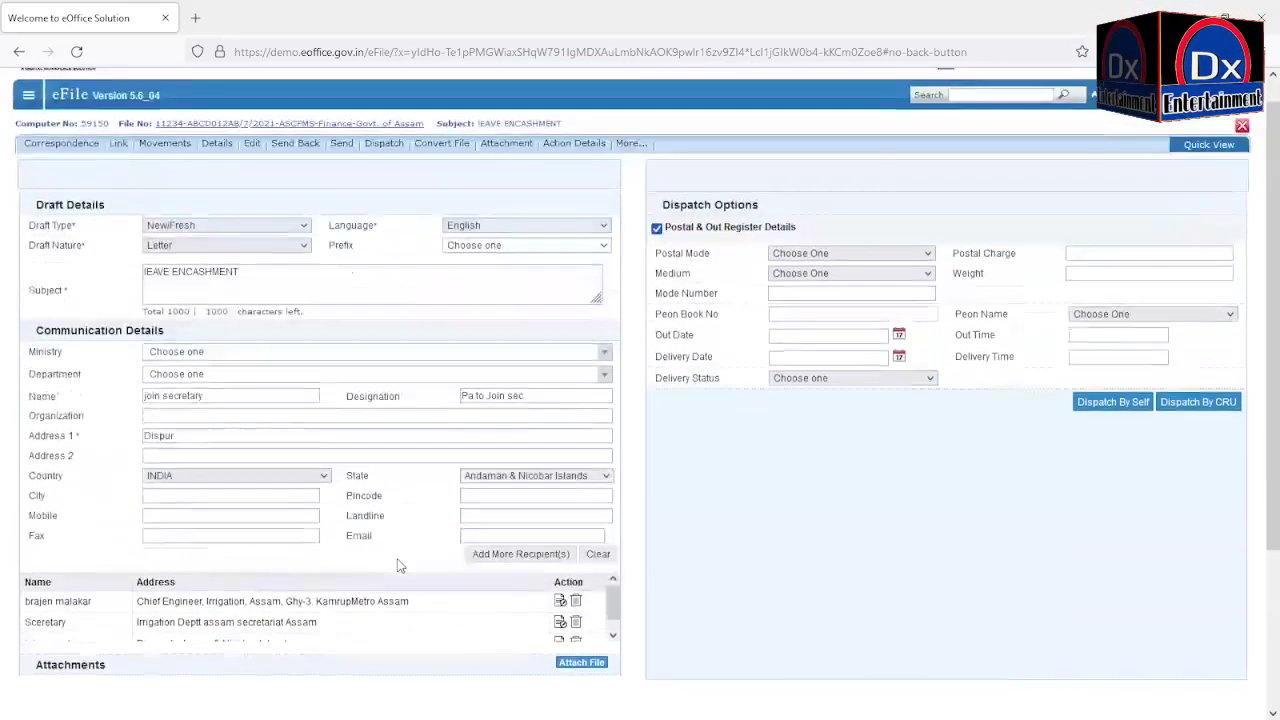
{"action": "scroll", "coordinate": [337, 571], "scroll_direction": "up", "scroll_amount": 2}
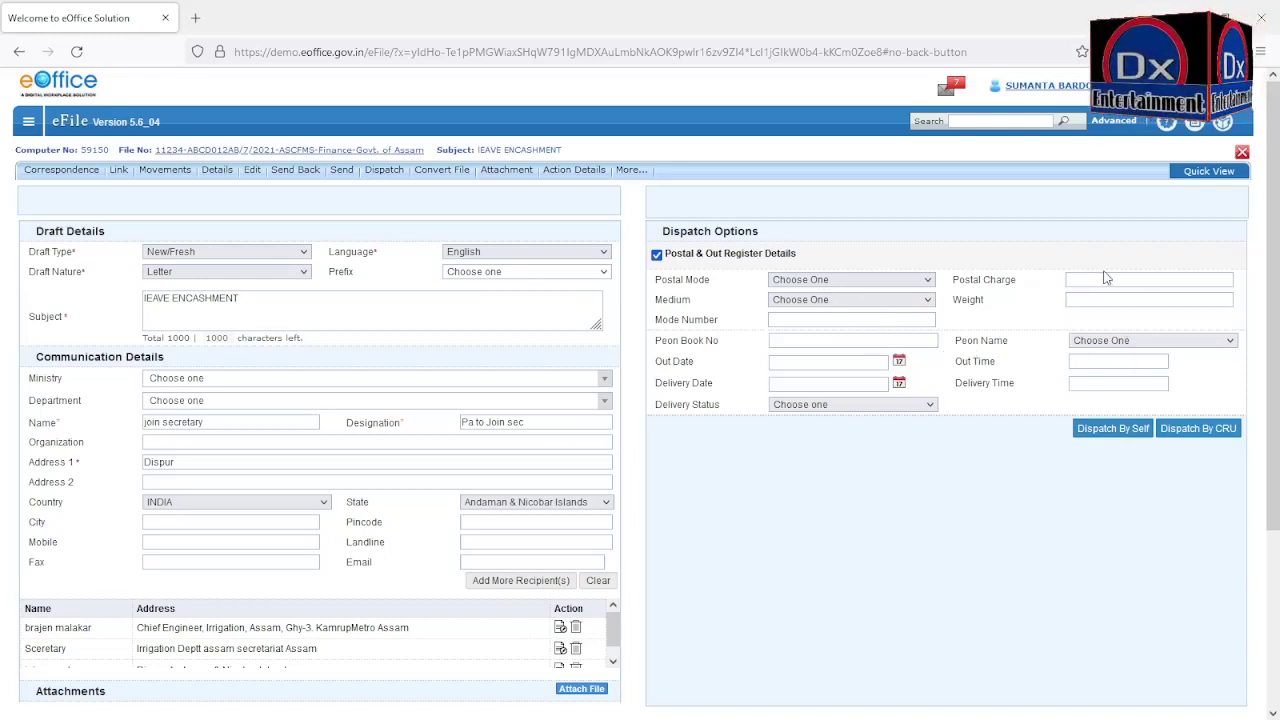
{"action": "left_click", "coordinate": [795, 340]}
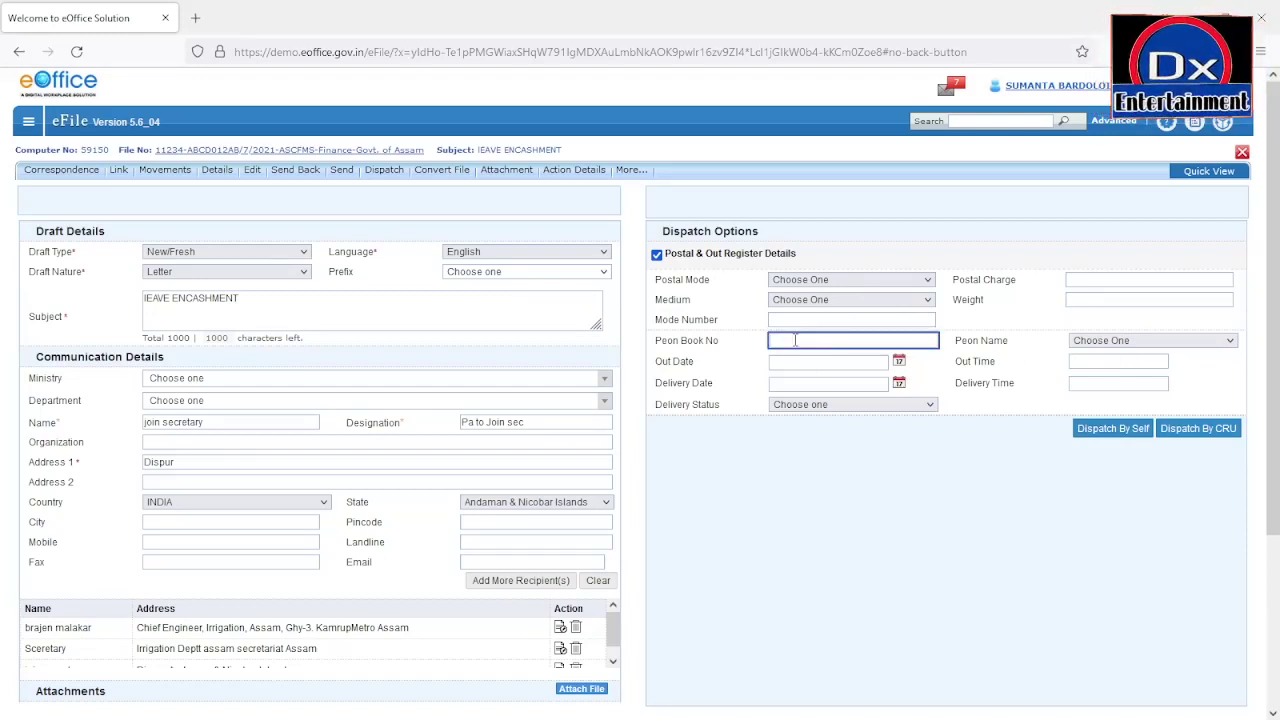
{"action": "left_click", "coordinate": [1098, 345]}
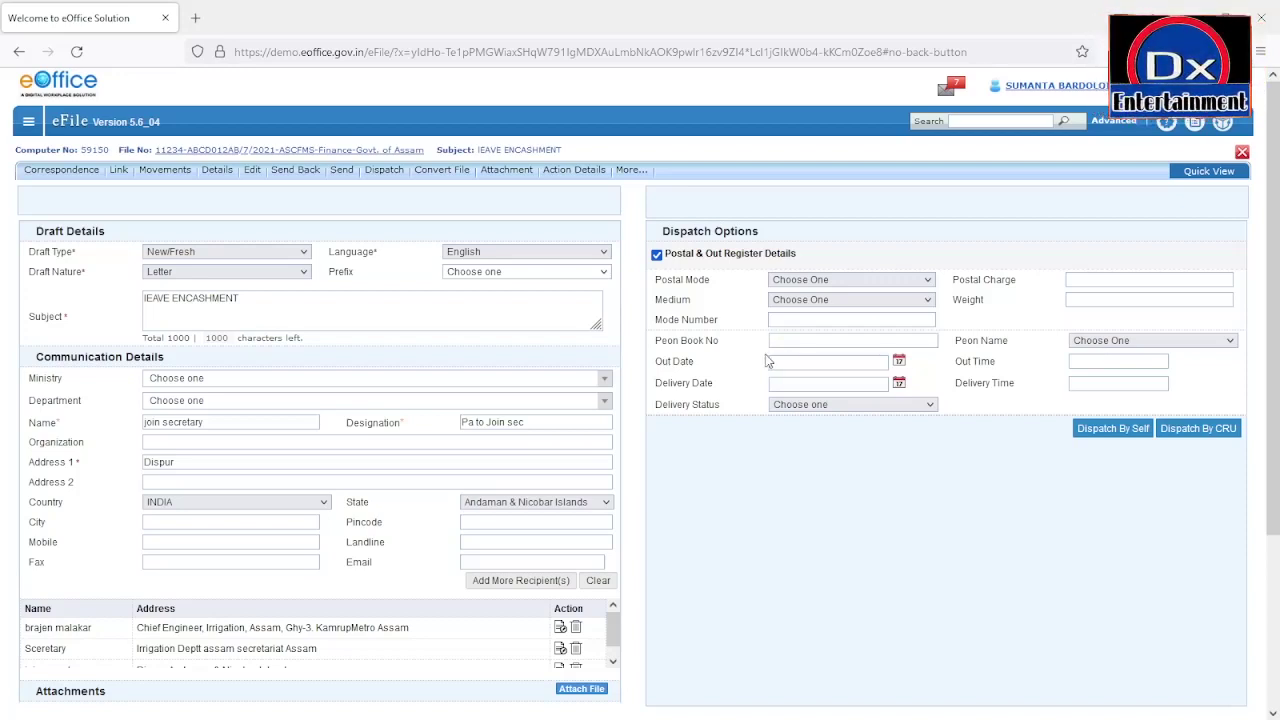
{"action": "left_click", "coordinate": [898, 363]}
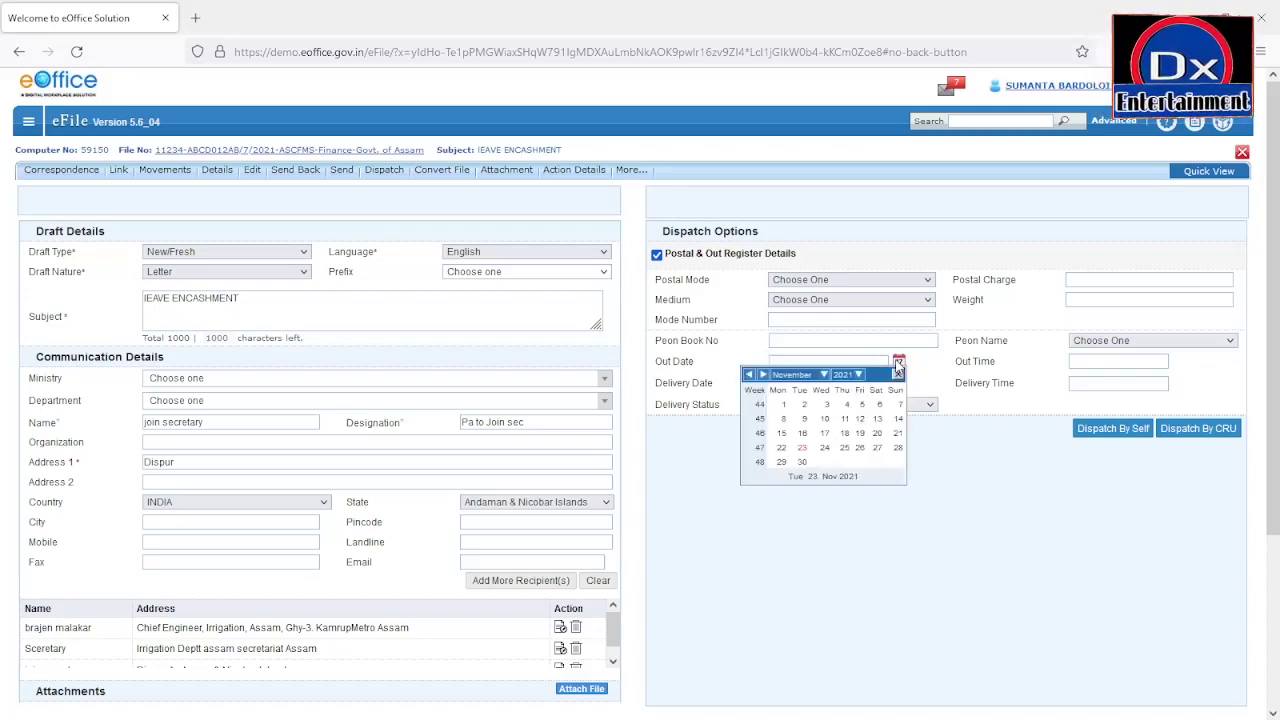
{"action": "left_click", "coordinate": [824, 447]}
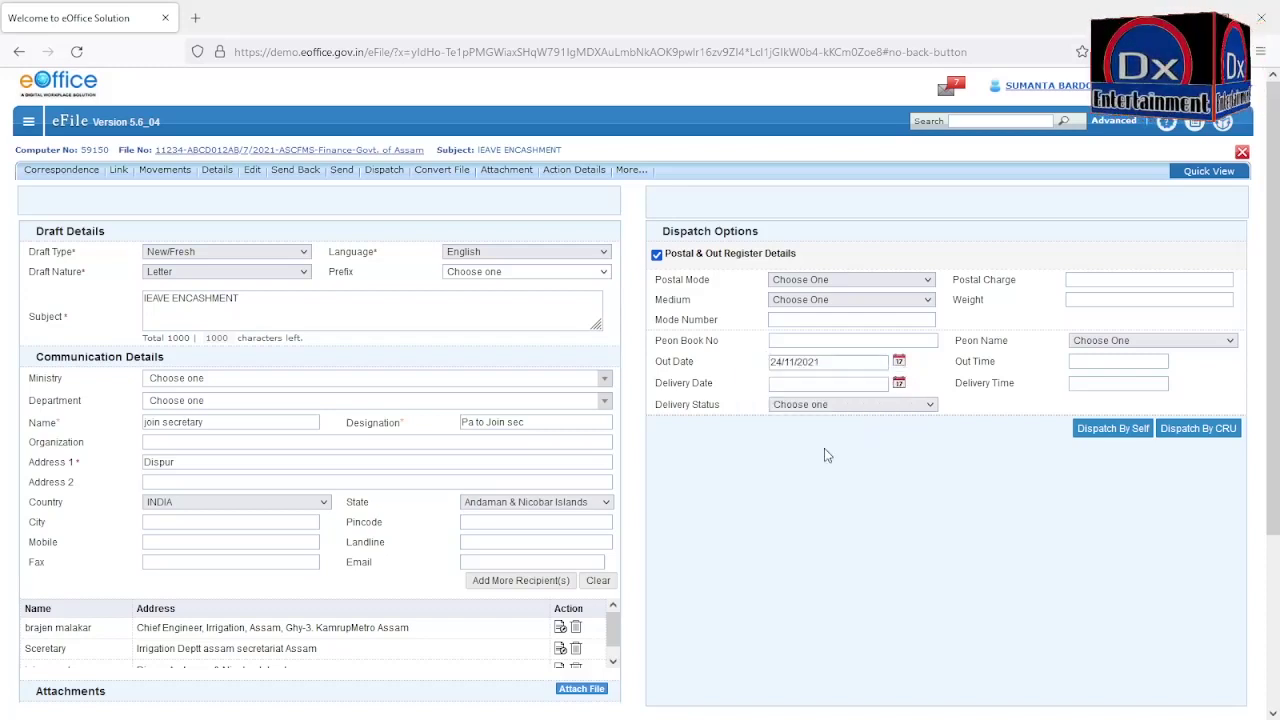
{"action": "left_click", "coordinate": [899, 364]}
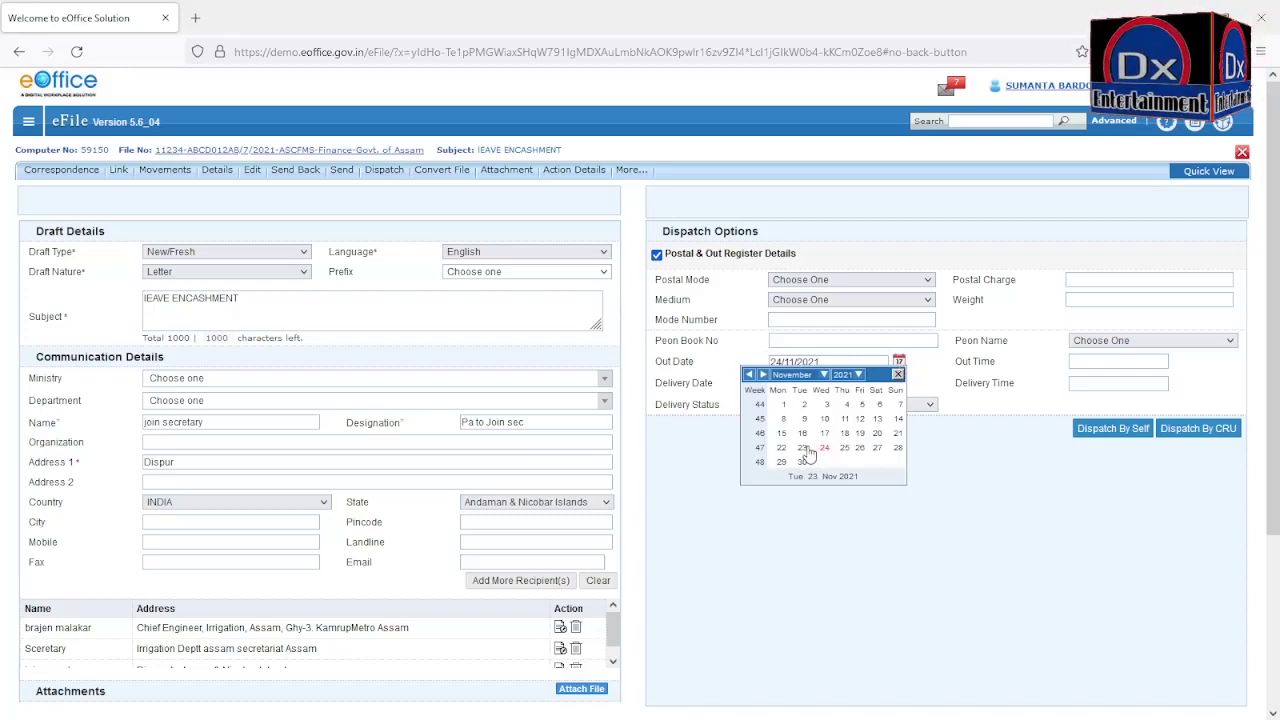
{"action": "left_click", "coordinate": [802, 448]}
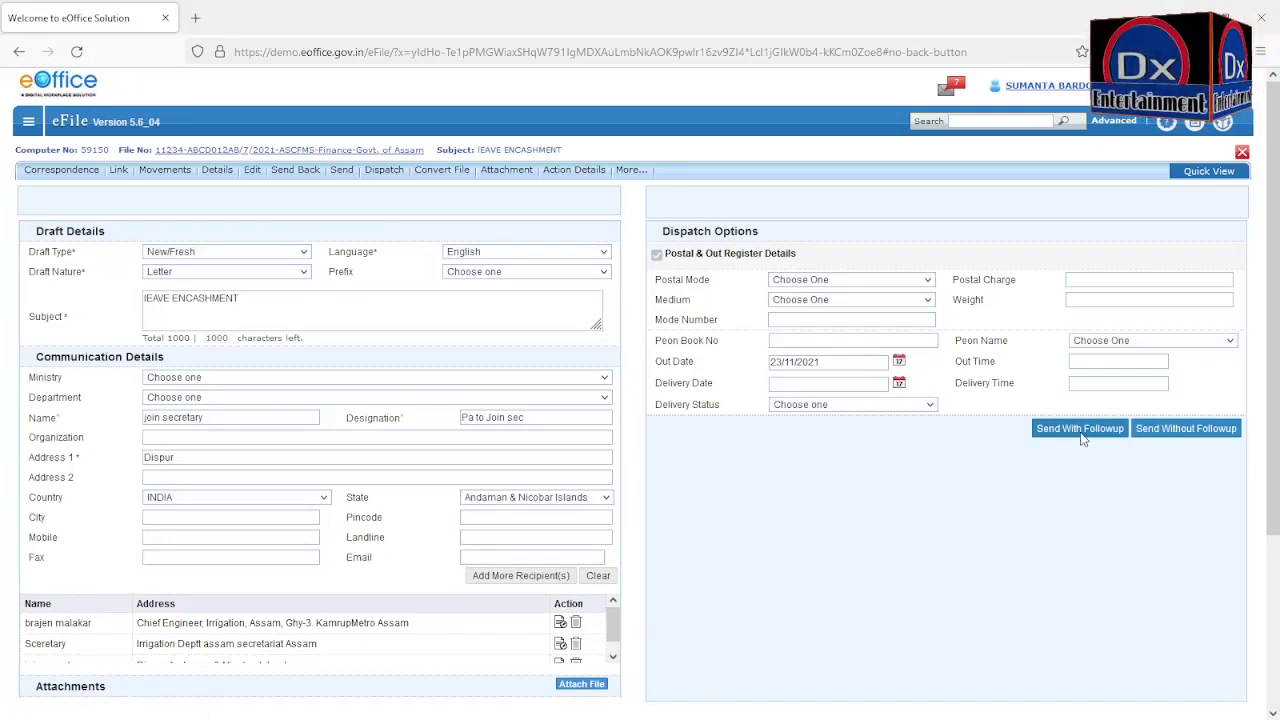
{"action": "left_click", "coordinate": [1168, 434]}
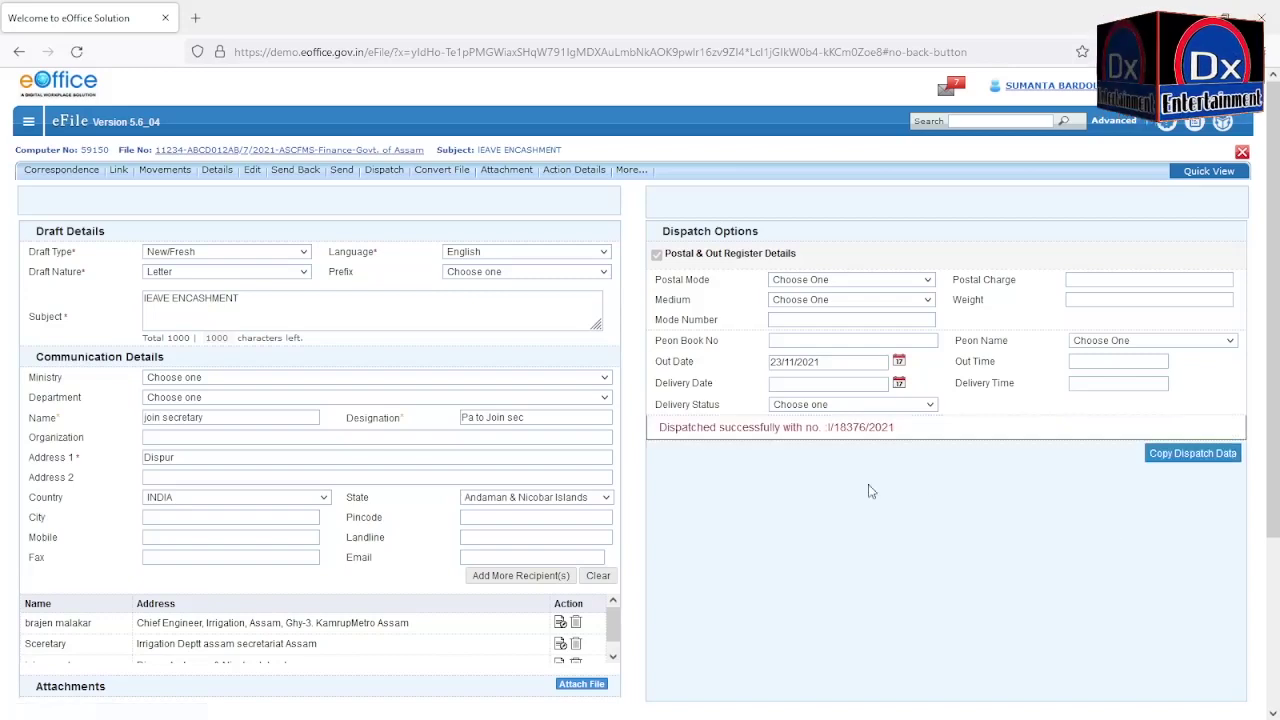